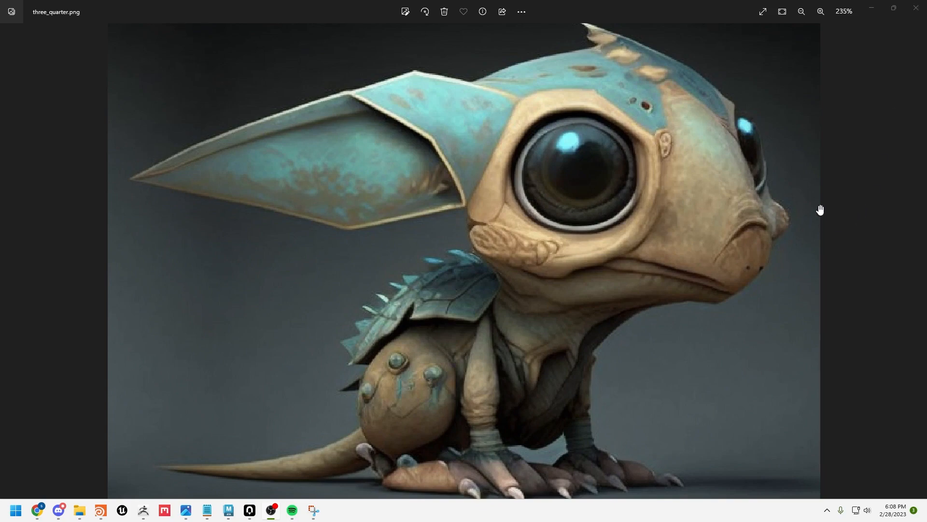
Check the three_quarter.png creature reference, move its window to the other monitor and return to the ZBrush sculpt.
click(875, 6)
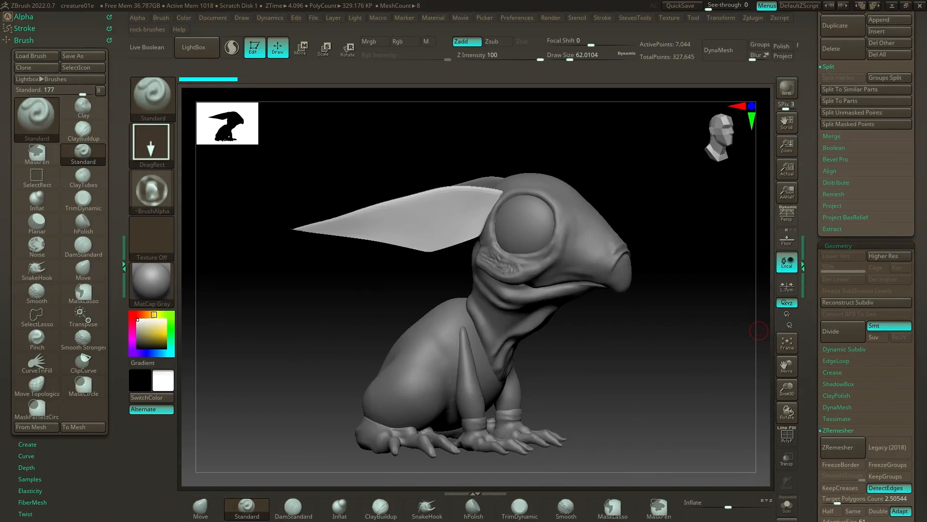
key(alt+Tab)
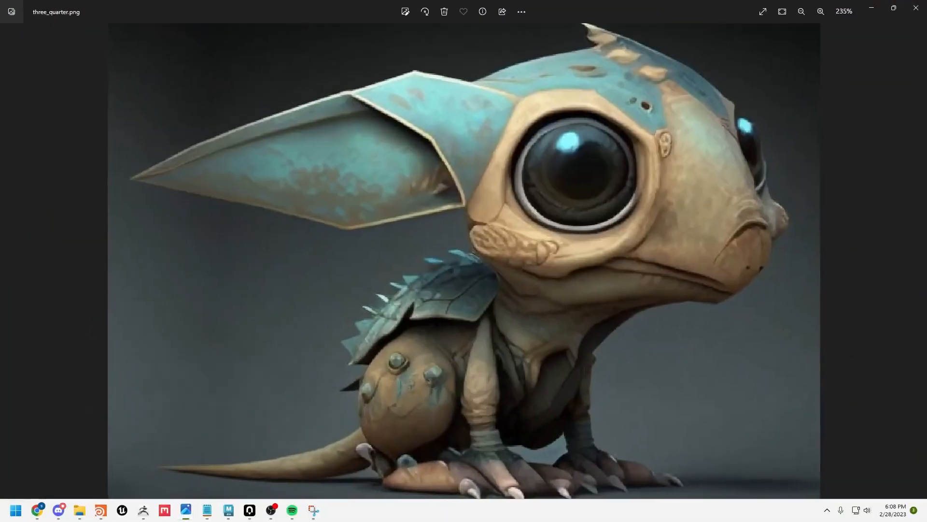
double_click(717, 11)
drag(437, 59, 926, 63)
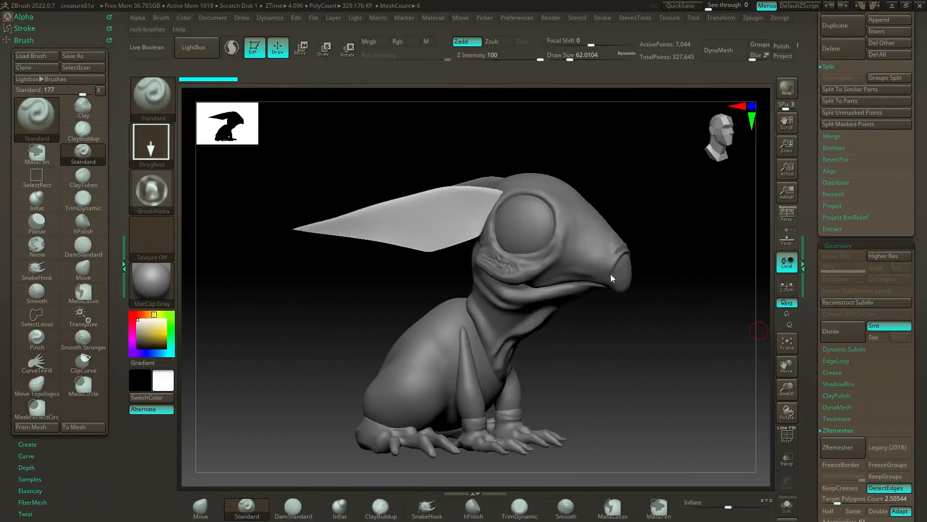
Make the creature's torso the active subtool and set the brush draw size to about 51.
drag(618, 337, 625, 329)
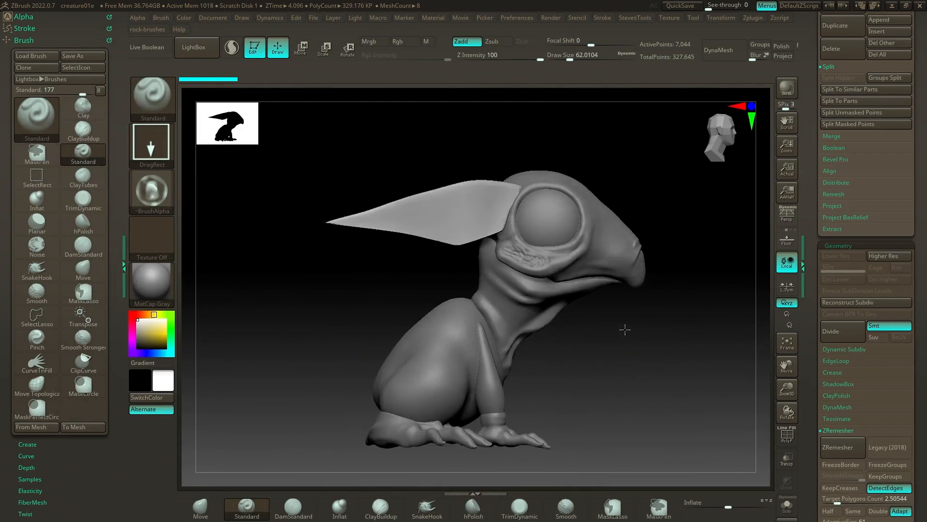
drag(611, 366, 522, 280)
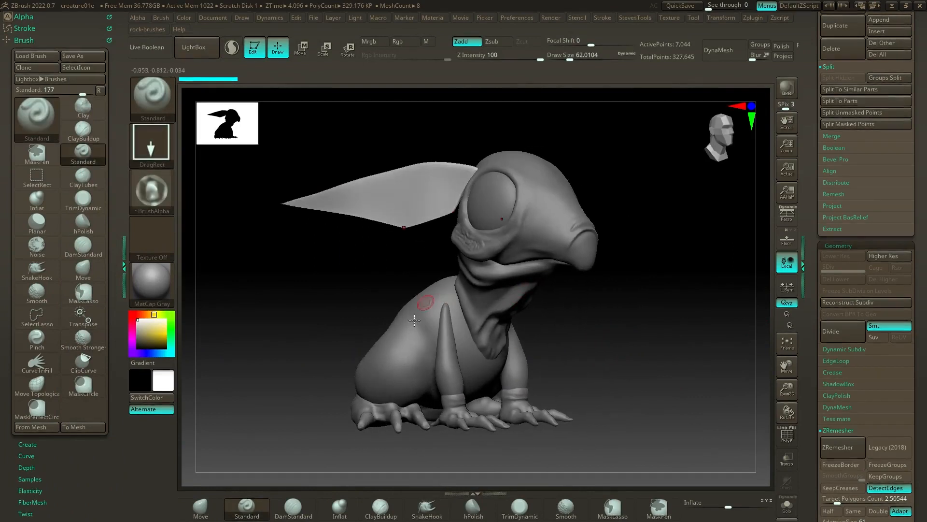
drag(579, 330, 615, 355)
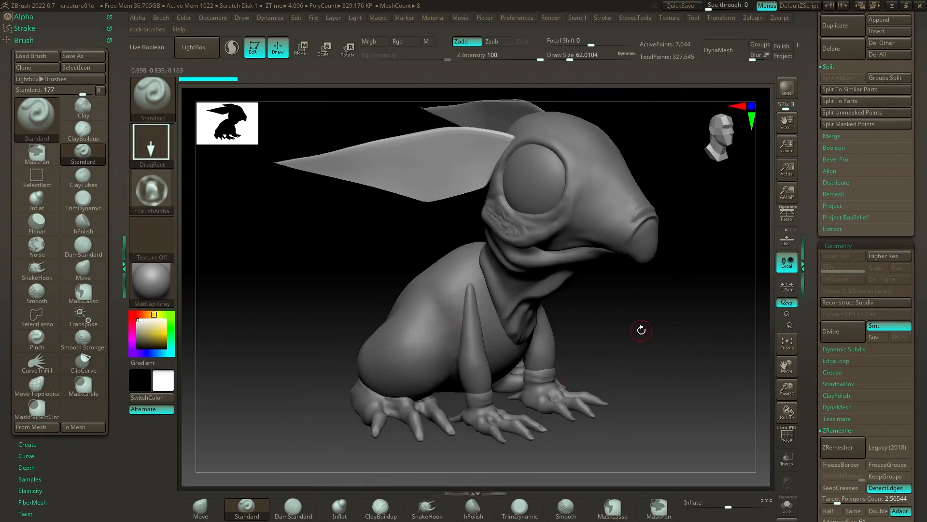
drag(614, 308, 655, 306)
alt+drag(655, 306, 645, 338)
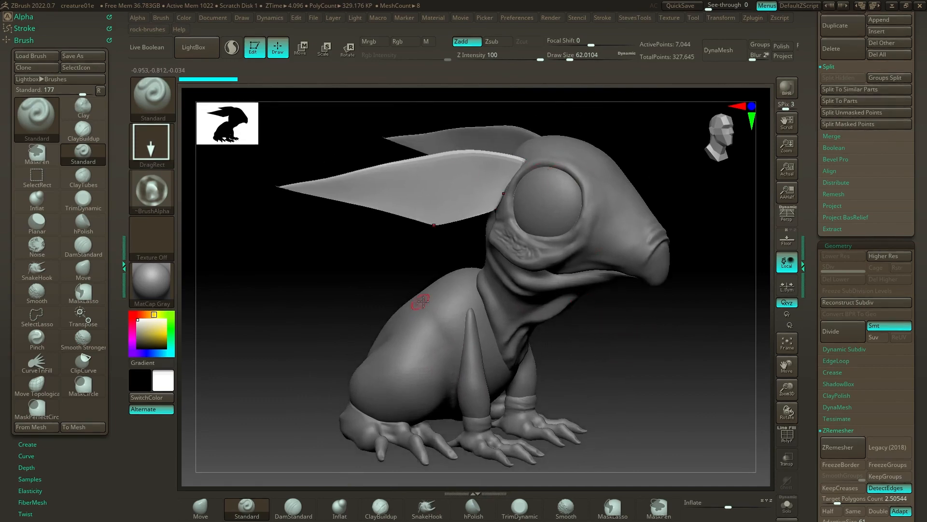
alt+click(394, 306)
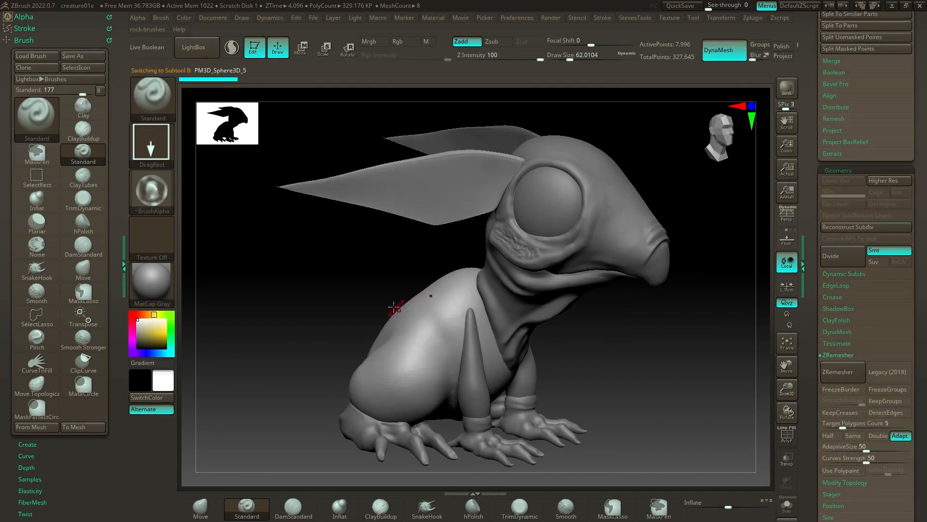
mouse_move(573, 319)
mouse_down()
mouse_move(662, 352)
mouse_move(553, 319)
mouse_move(526, 340)
mouse_move(586, 258)
mouse_move(582, 319)
mouse_move(613, 340)
mouse_up()
key(s)
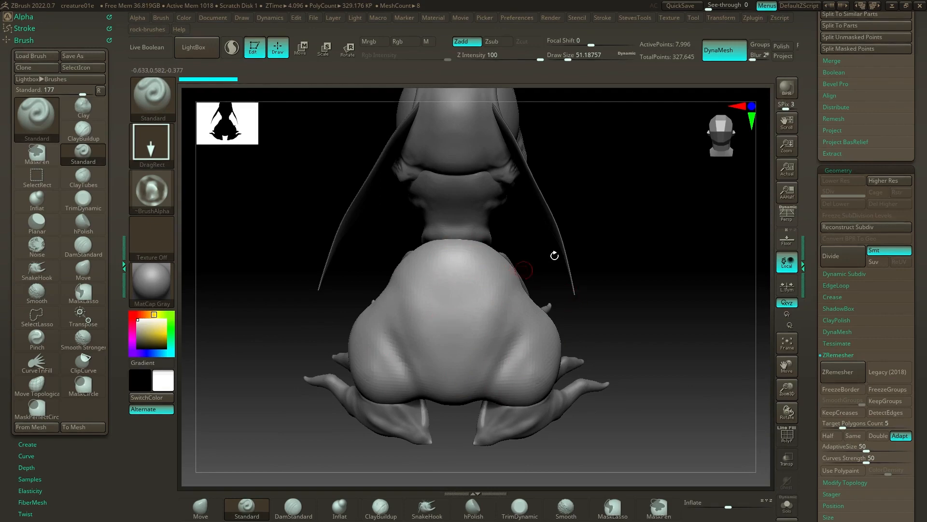
drag(554, 256, 612, 224)
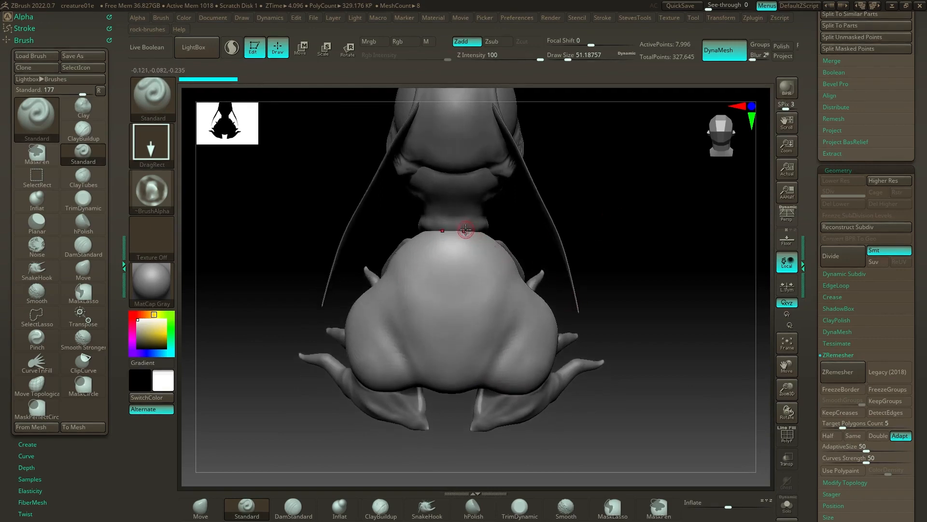
key(ctrl)
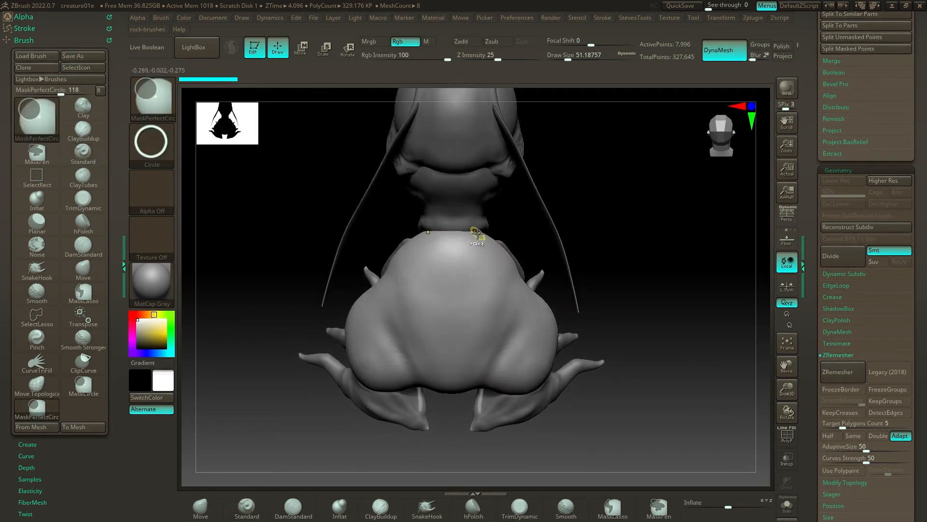
ctrl+drag(453, 233, 451, 233)
key(ctrl+z)
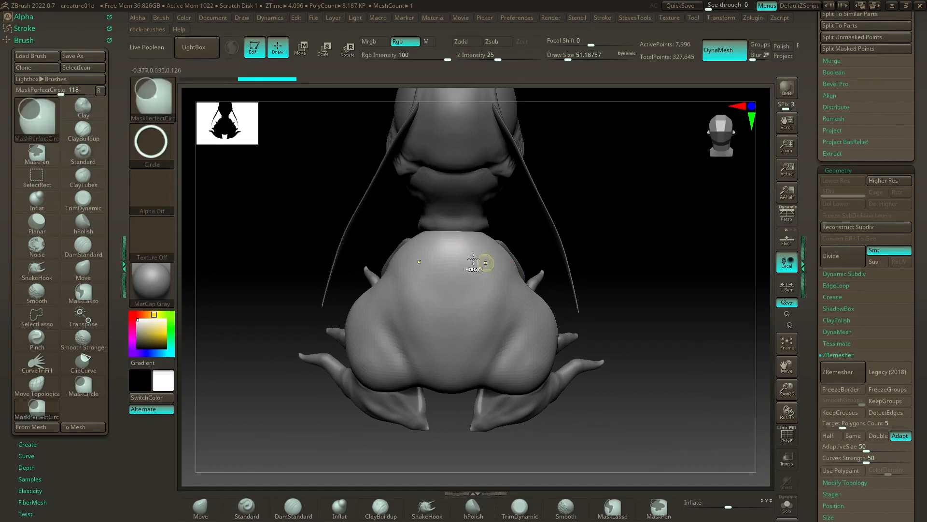
Subdivide the torso mesh twice, up to subdivision level 3.
click(839, 259)
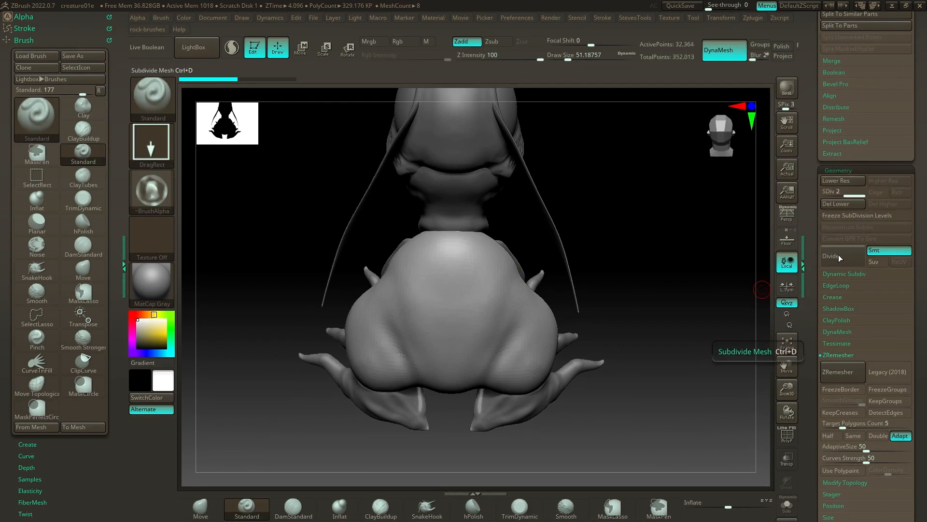
click(839, 258)
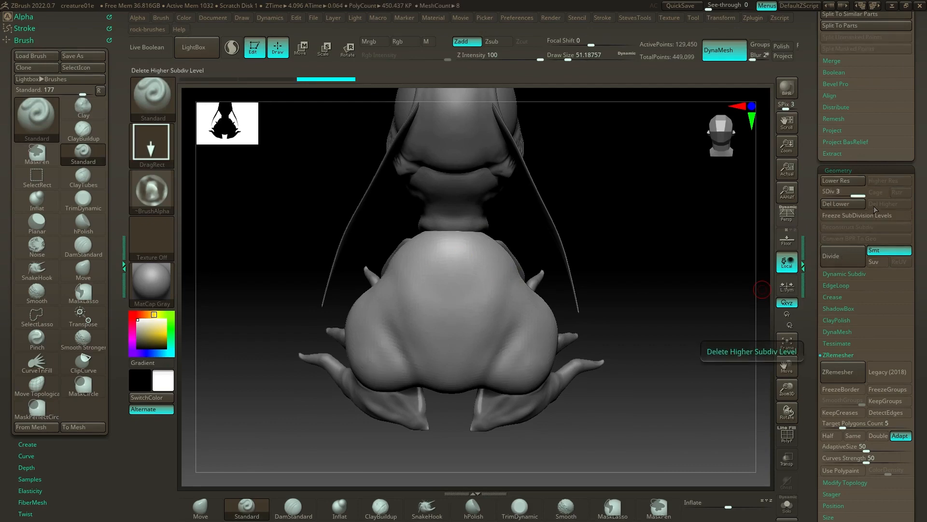
drag(859, 196, 827, 195)
drag(467, 262, 499, 325)
key(ctrl+z)
ctrl+drag(494, 357, 494, 358)
ctrl+drag(507, 322, 546, 330)
key(ctrl+z)
key(ctrl+z)
ctrl+drag(586, 392, 588, 393)
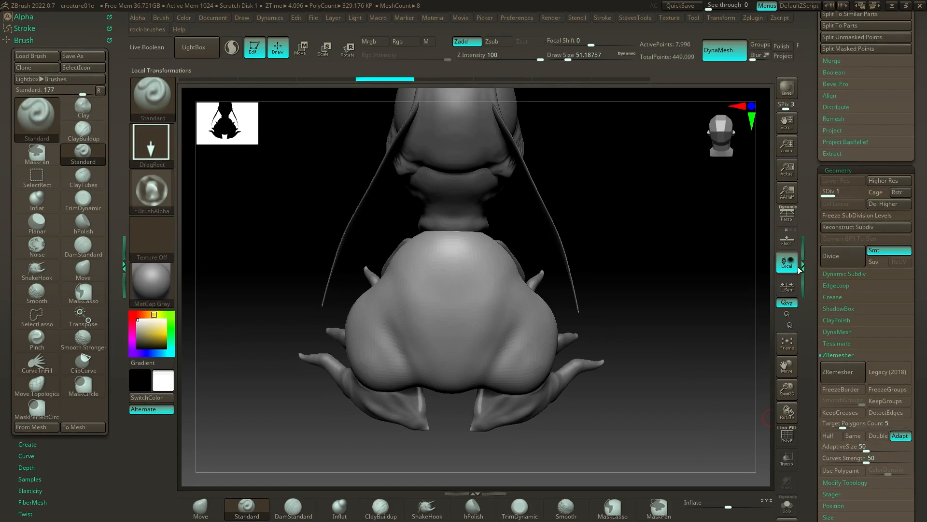
click(859, 193)
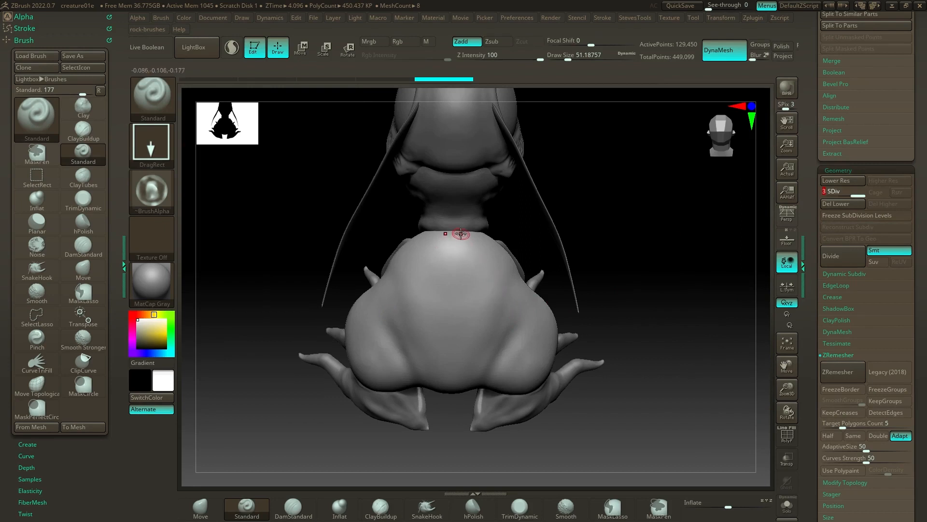
key(ctrl)
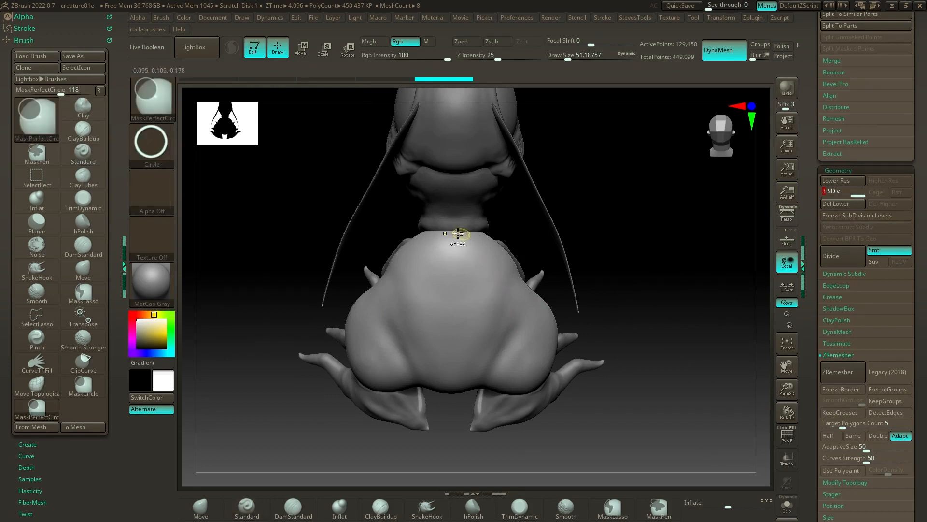
key(ctrl+z)
Switch the masking brush to MaskLasso and mask a symmetrical, downward-tapering shell shape on the back, filling its central gap.
ctrl+click(149, 99)
ctrl+click(249, 106)
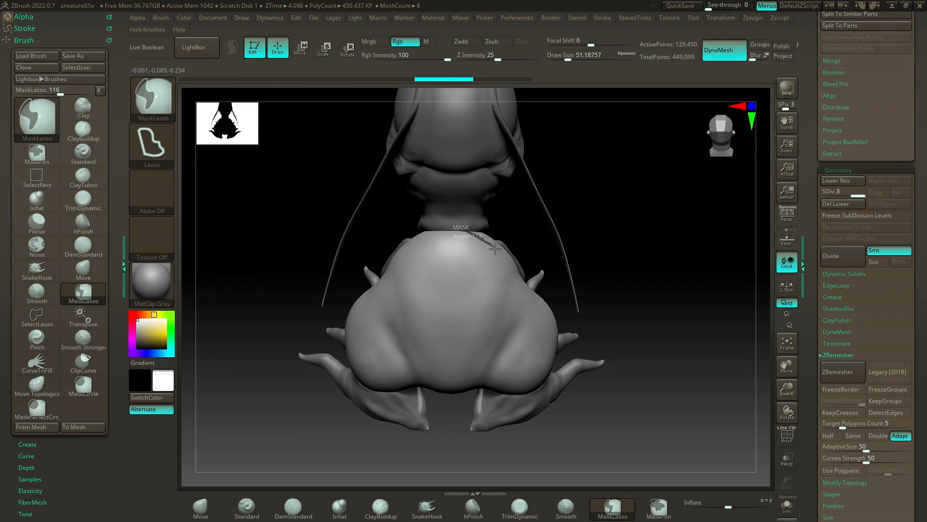
mouse_move(499, 252)
ctrl+mouse_down()
mouse_move(511, 283)
mouse_move(483, 343)
mouse_move(464, 344)
mouse_move(475, 347)
mouse_move(462, 380)
mouse_move(446, 388)
ctrl+mouse_up()
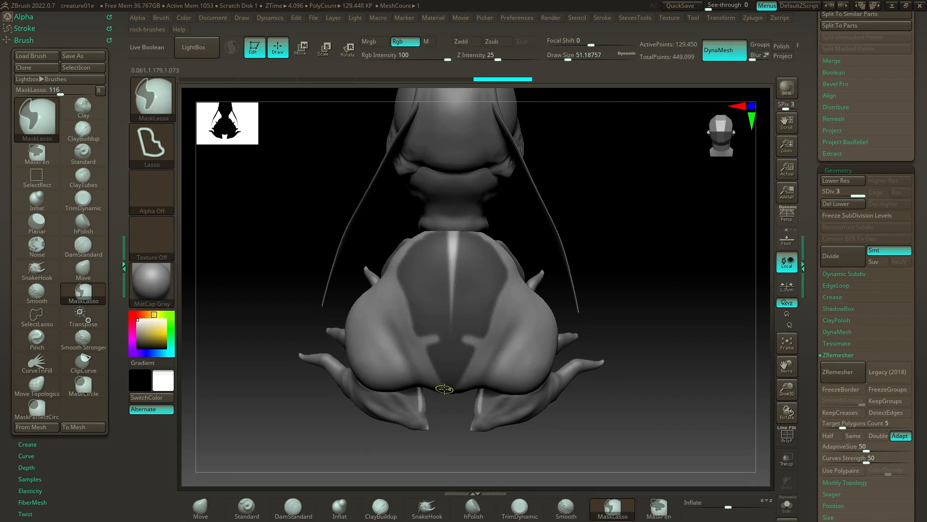
mouse_move(618, 249)
alt+mouse_down()
mouse_move(630, 251)
mouse_move(640, 204)
mouse_move(603, 294)
alt+mouse_up()
mouse_move(467, 347)
ctrl+mouse_down()
mouse_move(456, 369)
mouse_move(437, 261)
mouse_move(471, 194)
ctrl+mouse_up()
Isolate the torso in Solo mode and refine the lasso mask at the lower back.
mouse_move(621, 193)
mouse_down()
mouse_move(596, 157)
mouse_move(656, 160)
mouse_move(666, 207)
mouse_move(703, 191)
mouse_move(683, 269)
mouse_move(670, 282)
mouse_move(658, 275)
mouse_move(645, 321)
mouse_move(611, 315)
mouse_move(601, 285)
mouse_move(650, 319)
mouse_move(537, 199)
mouse_move(461, 280)
mouse_move(338, 372)
mouse_move(449, 471)
mouse_move(679, 401)
mouse_up()
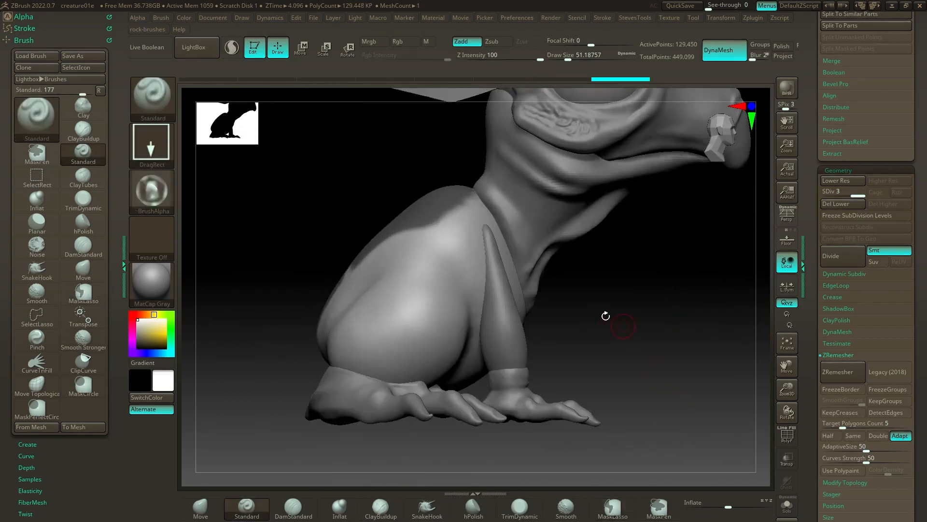
mouse_move(605, 315)
mouse_down()
mouse_move(654, 319)
mouse_move(602, 269)
mouse_move(641, 227)
mouse_move(688, 244)
mouse_move(669, 245)
mouse_up()
click(794, 509)
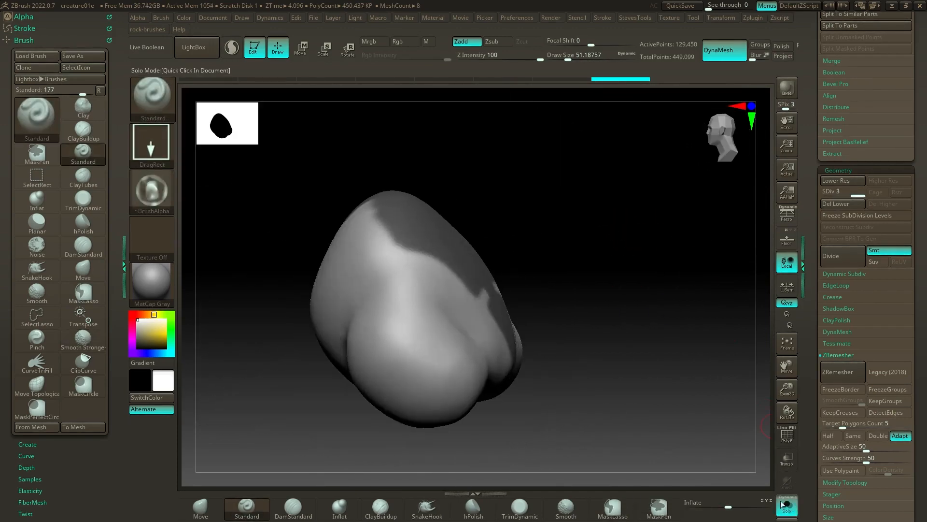
mouse_move(599, 270)
mouse_down()
mouse_move(667, 285)
mouse_move(642, 321)
mouse_move(554, 212)
mouse_move(534, 262)
mouse_up()
mouse_move(451, 415)
ctrl+mouse_down()
mouse_move(441, 403)
mouse_move(467, 349)
mouse_move(398, 314)
mouse_move(381, 345)
ctrl+mouse_up()
mouse_move(572, 215)
mouse_down()
mouse_move(605, 217)
mouse_move(545, 182)
mouse_move(582, 253)
mouse_move(588, 184)
mouse_move(585, 247)
mouse_up()
mouse_move(615, 278)
mouse_down()
mouse_move(601, 194)
mouse_move(569, 207)
mouse_move(590, 218)
mouse_up()
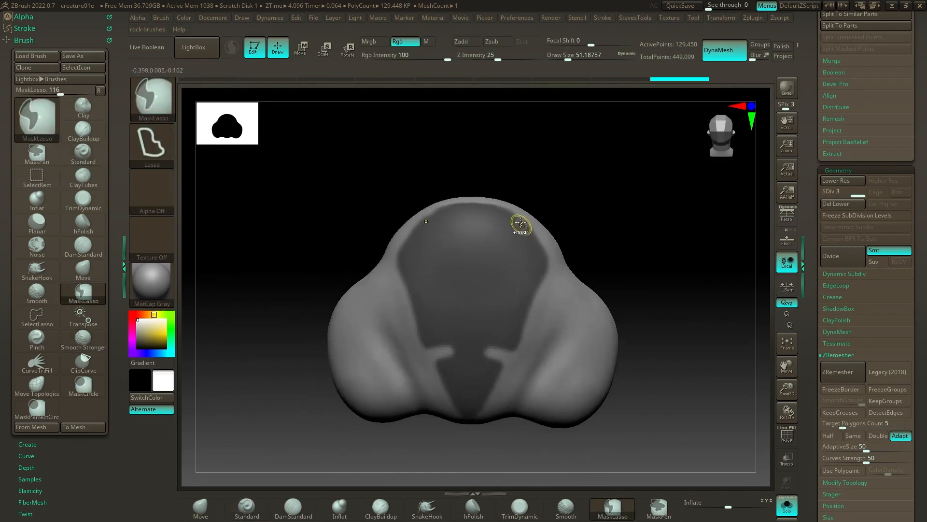
Unmask two slanted side slits and a wider central slit in the upper part of the shell mask.
mouse_move(525, 194)
ctrl+mouse_down()
mouse_move(486, 317)
mouse_move(512, 272)
ctrl+mouse_up()
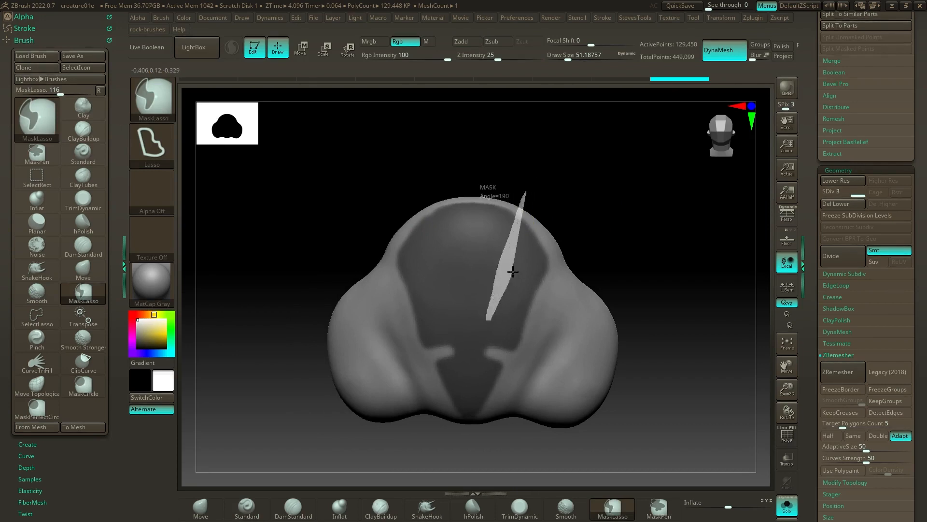
ctrl+drag(528, 205, 526, 196)
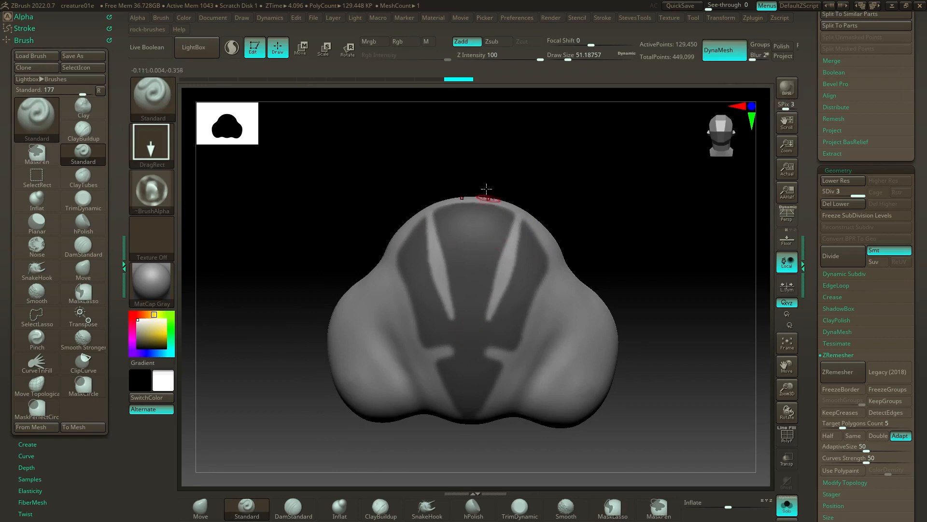
mouse_move(472, 165)
ctrl+mouse_down()
mouse_move(471, 261)
mouse_move(477, 169)
ctrl+mouse_up()
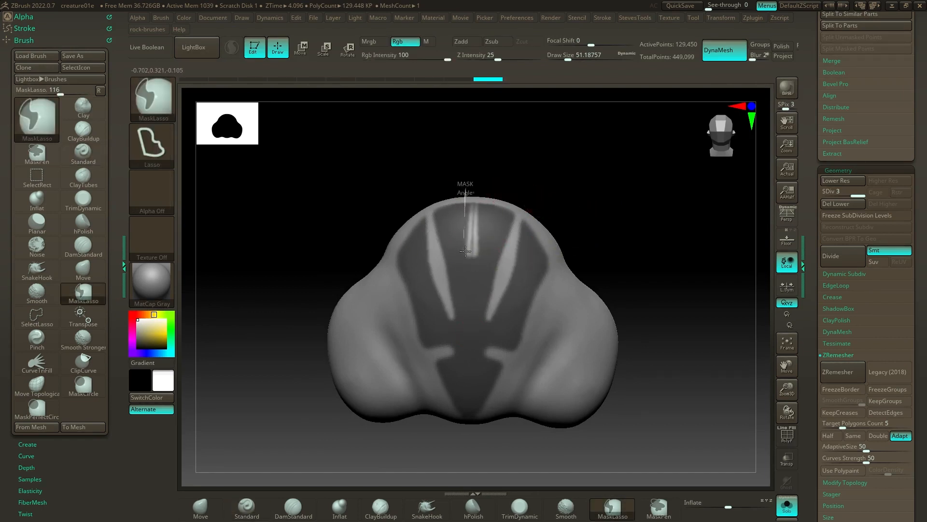
mouse_move(464, 251)
ctrl+mouse_down()
mouse_move(473, 193)
mouse_move(472, 259)
ctrl+mouse_up()
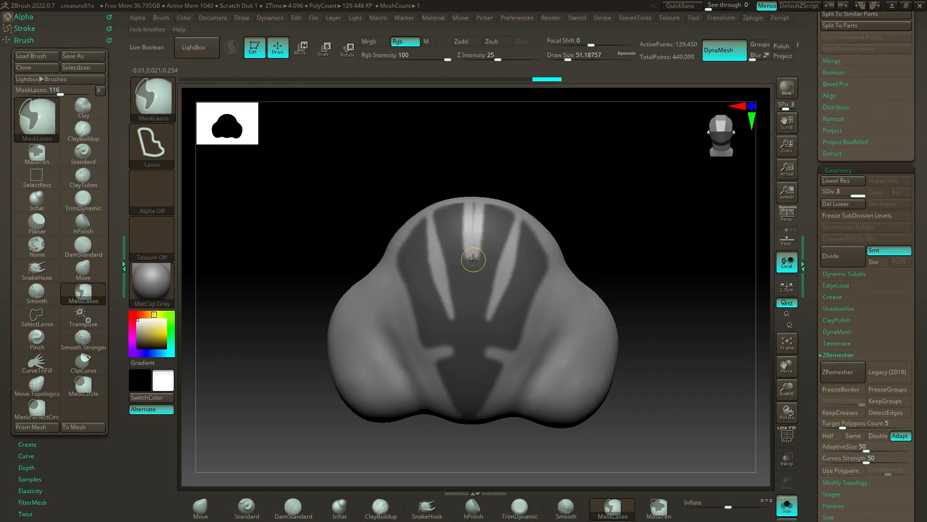
ctrl+drag(474, 186, 476, 259)
mouse_move(554, 227)
mouse_down()
mouse_move(588, 202)
mouse_move(575, 201)
mouse_move(586, 207)
mouse_move(564, 240)
mouse_up()
Mask over the lower parts of the side slits and cut small notches into the shell mask's outer edges.
key(ctrl)
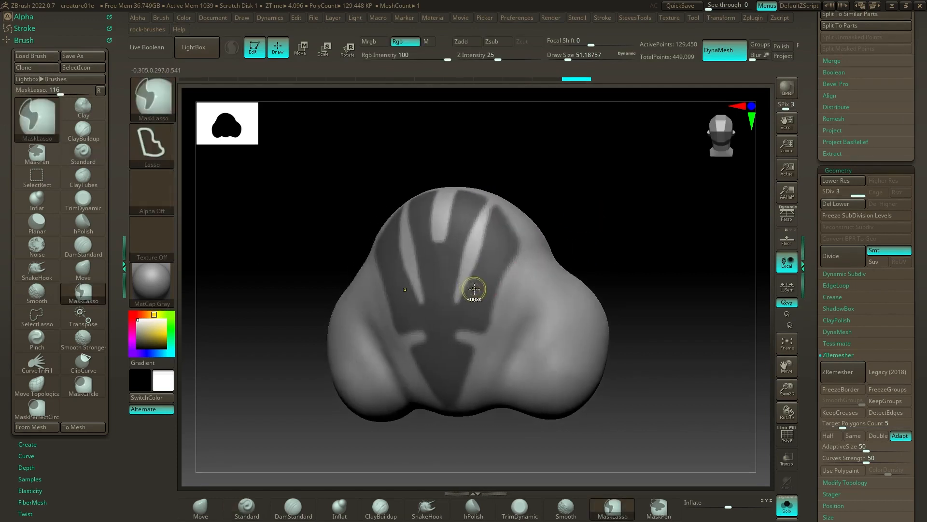
mouse_move(474, 289)
ctrl+mouse_down()
mouse_move(466, 317)
mouse_move(447, 290)
mouse_move(460, 252)
mouse_move(493, 257)
ctrl+mouse_up()
mouse_move(558, 177)
shift+mouse_down()
mouse_move(567, 174)
mouse_move(553, 260)
shift+mouse_up()
mouse_move(486, 263)
ctrl+mouse_down()
mouse_move(462, 254)
mouse_move(466, 218)
mouse_move(497, 251)
ctrl+mouse_up()
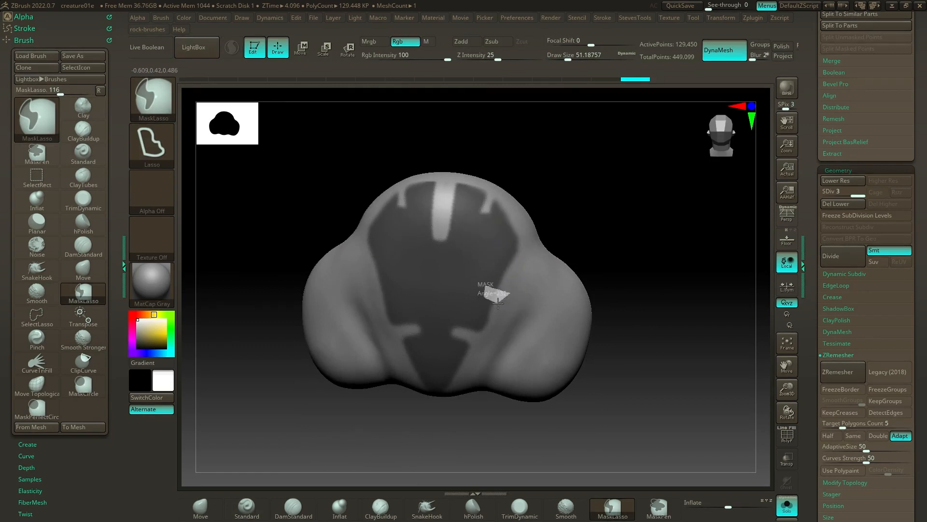
ctrl+alt+drag(498, 304, 502, 305)
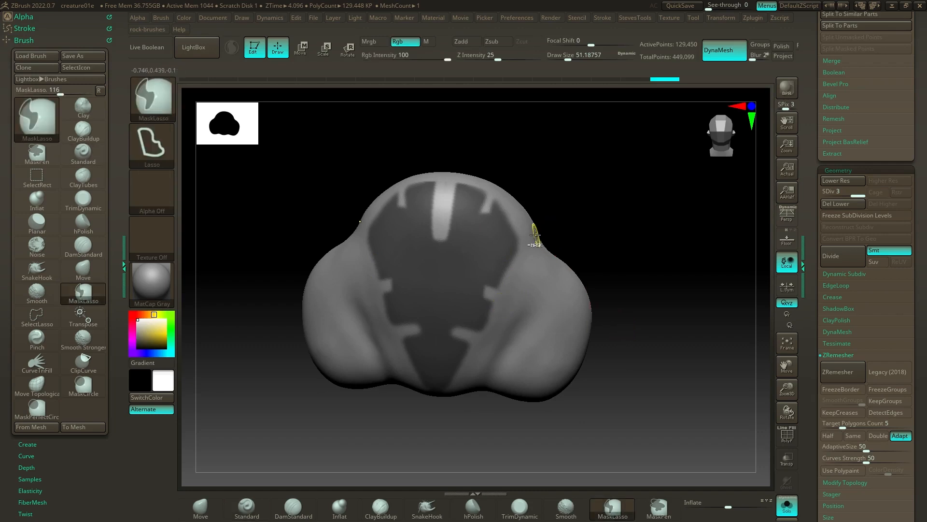
ctrl+alt+drag(528, 258, 530, 257)
Sharpen the edges of the shell mask on the back.
mouse_move(602, 259)
mouse_down()
mouse_move(631, 199)
mouse_move(604, 197)
mouse_move(600, 211)
mouse_move(584, 195)
mouse_move(616, 213)
mouse_move(617, 228)
mouse_up()
key(ctrl)
key(ctrl+shift)
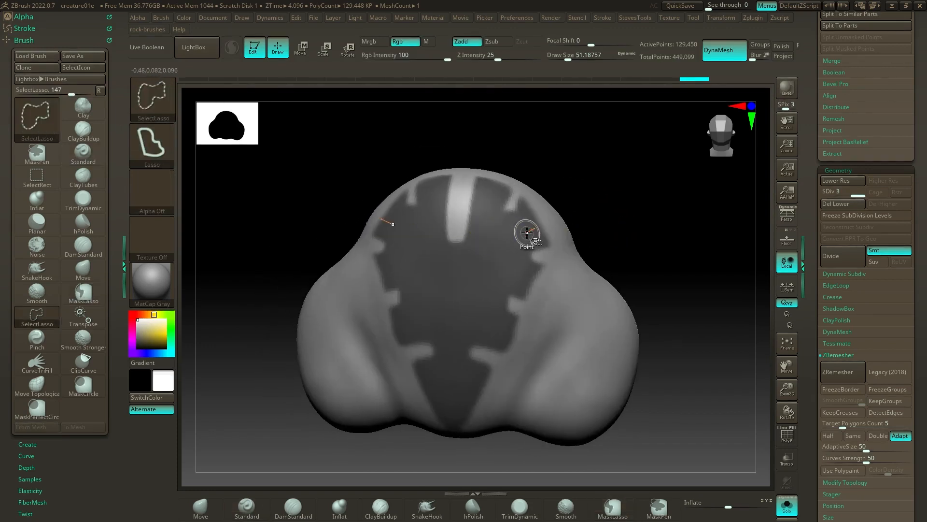
key(ctrl+alt)
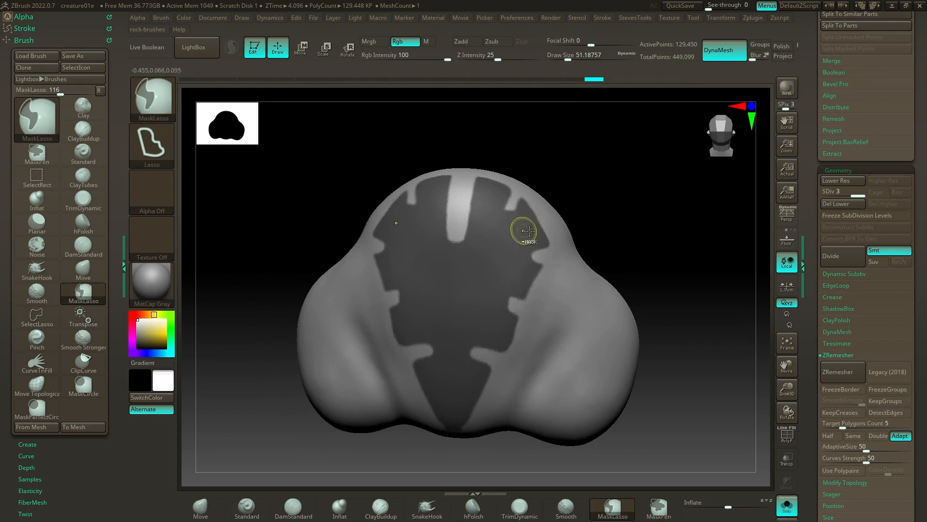
mouse_move(597, 209)
mouse_down()
mouse_move(617, 189)
mouse_move(600, 170)
mouse_move(607, 197)
mouse_move(626, 209)
mouse_move(650, 288)
mouse_up()
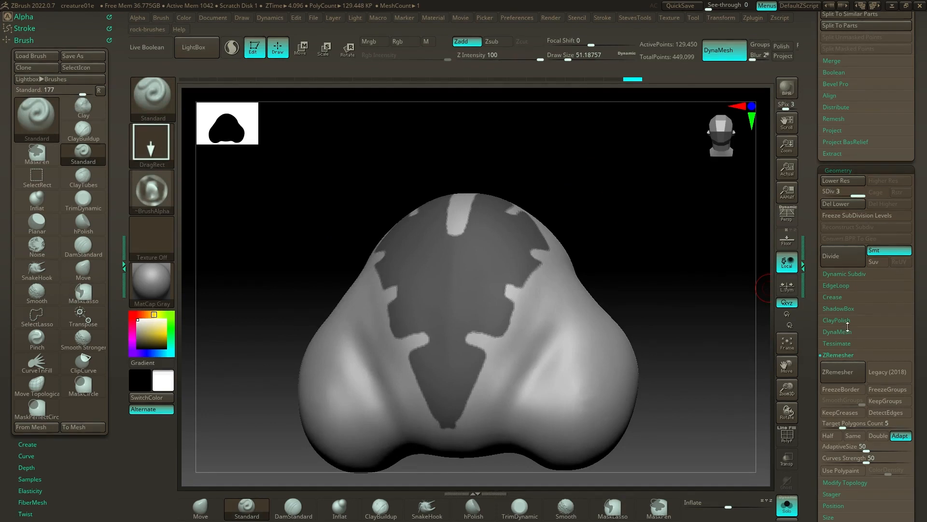
Turn off Double for the mask extraction and preview the armor plate at a thickness of 0.00023.
click(834, 355)
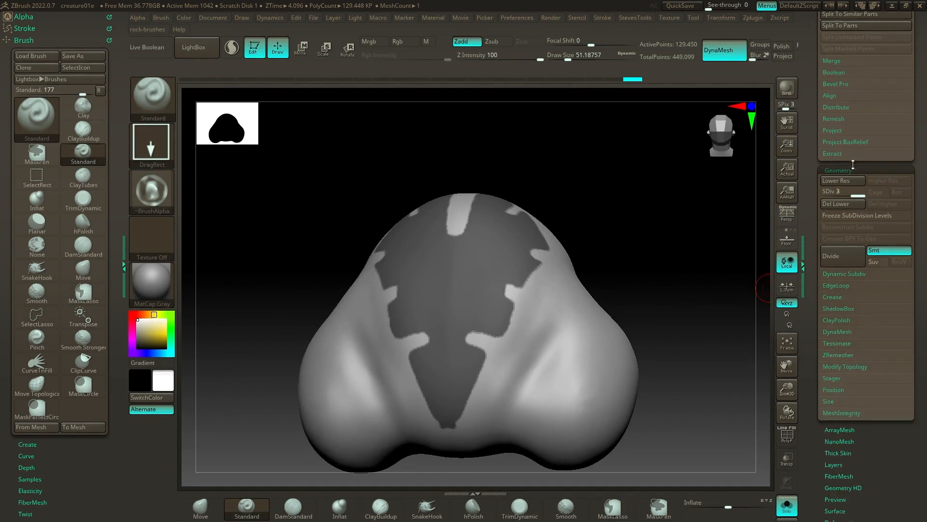
click(833, 153)
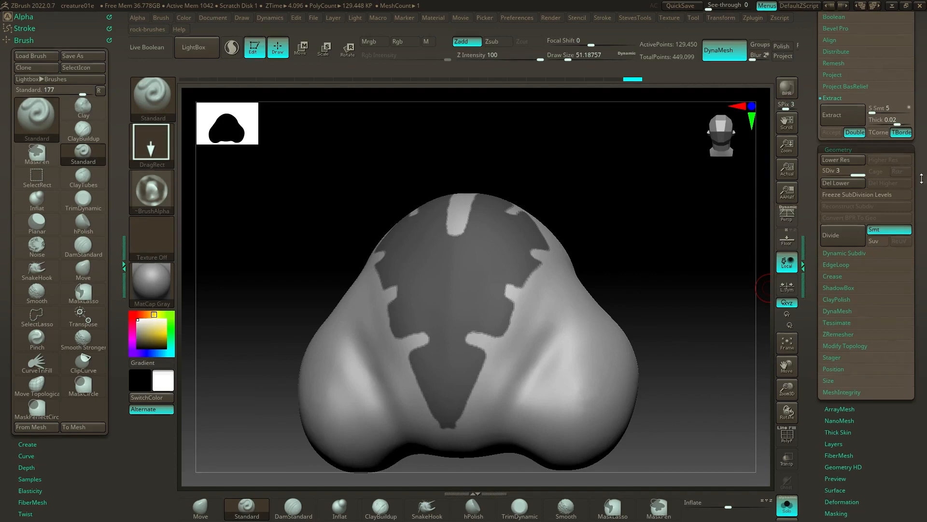
drag(912, 102, 911, 246)
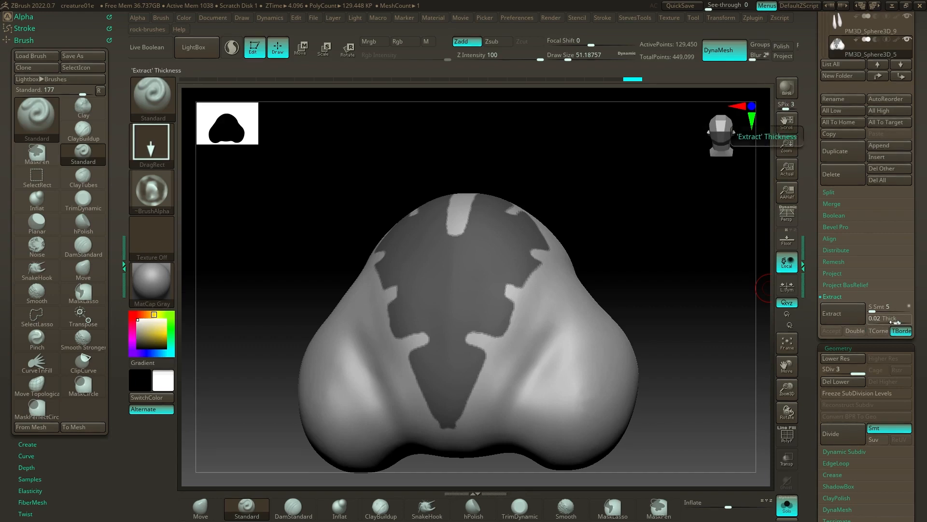
drag(895, 322, 893, 322)
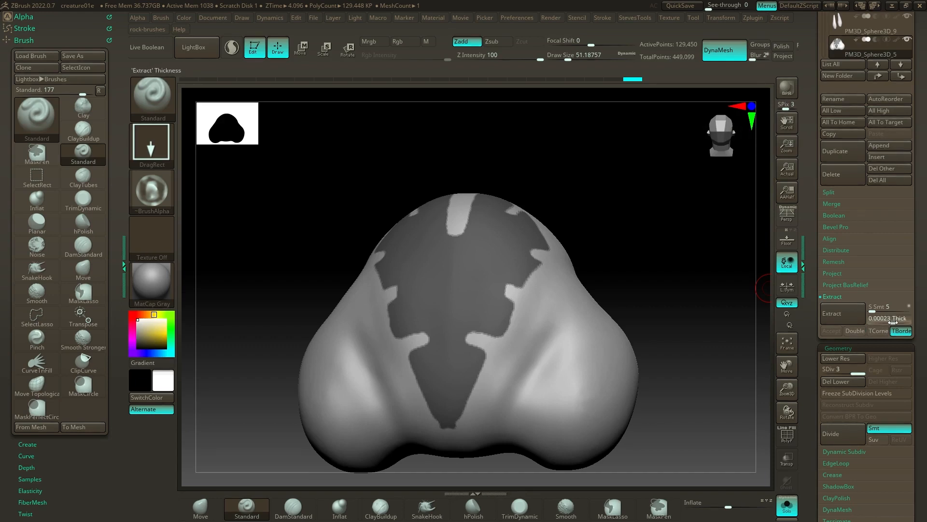
click(852, 318)
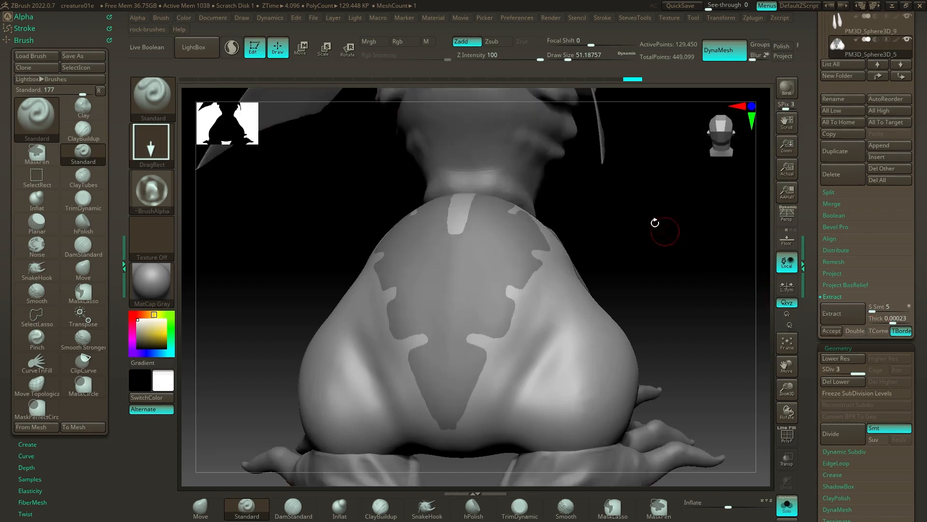
Preview the armor plate extraction at a thickness of 0.00294.
mouse_move(649, 220)
mouse_down()
mouse_move(620, 224)
mouse_move(655, 220)
mouse_up()
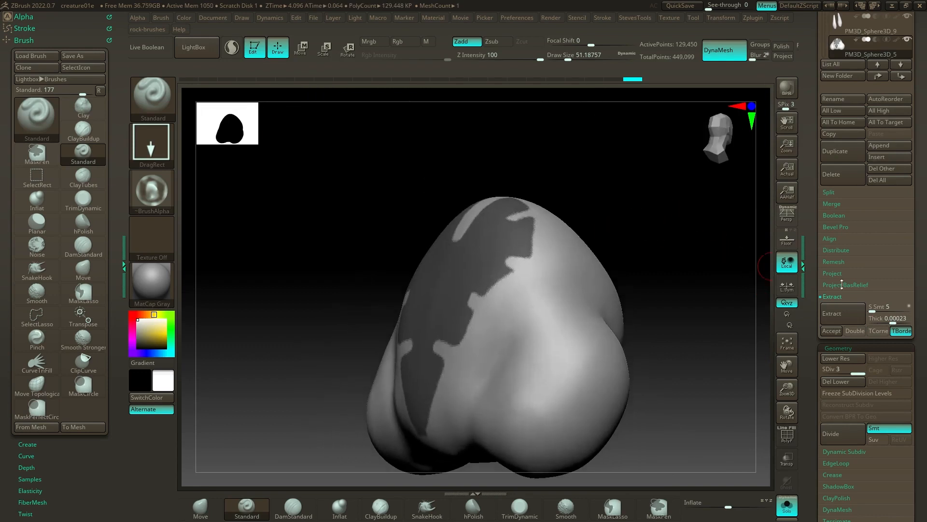
click(888, 319)
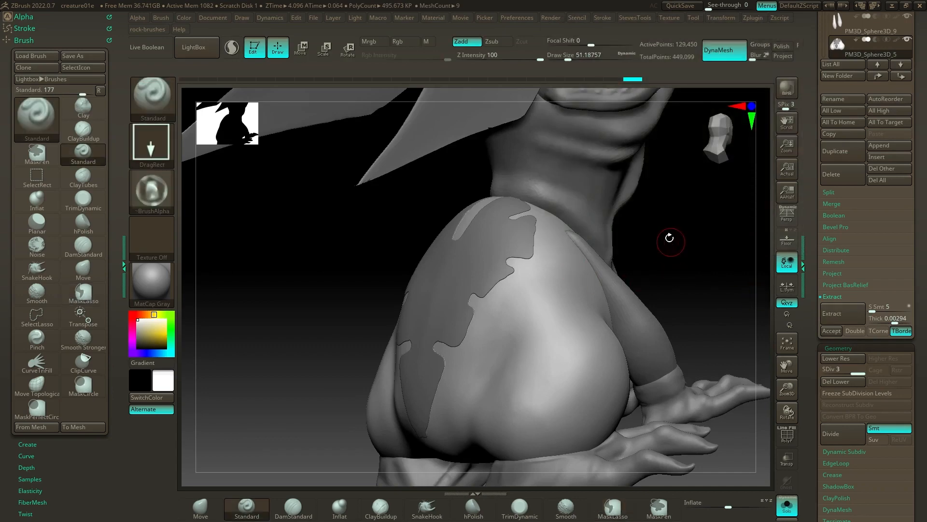
drag(681, 214, 668, 248)
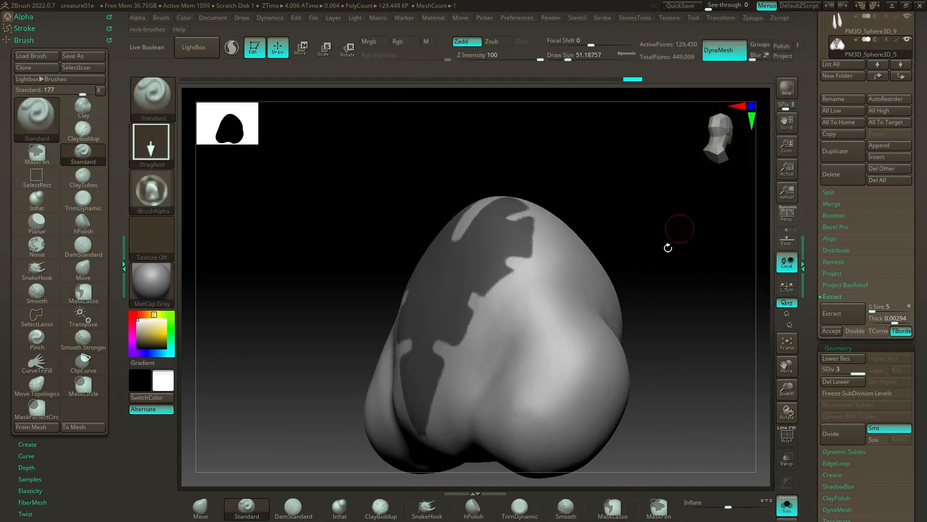
Set the extraction thickness to 0.03252 and accept the masked shell shape as a new armor plate subtool.
click(891, 319)
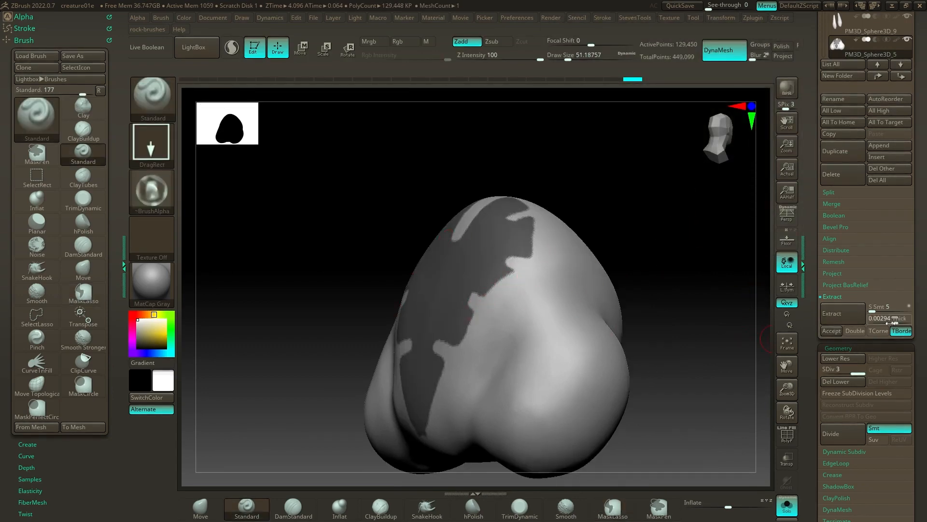
drag(896, 320, 898, 320)
click(898, 320)
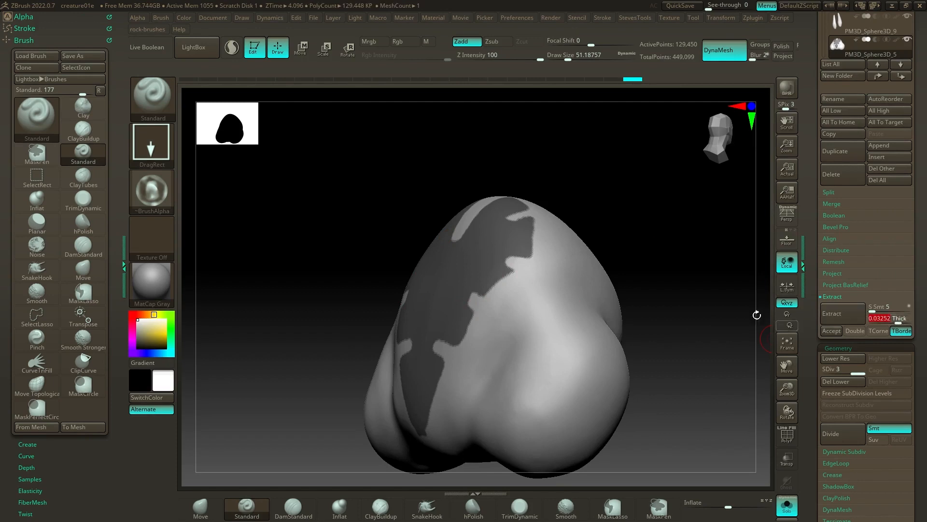
click(832, 330)
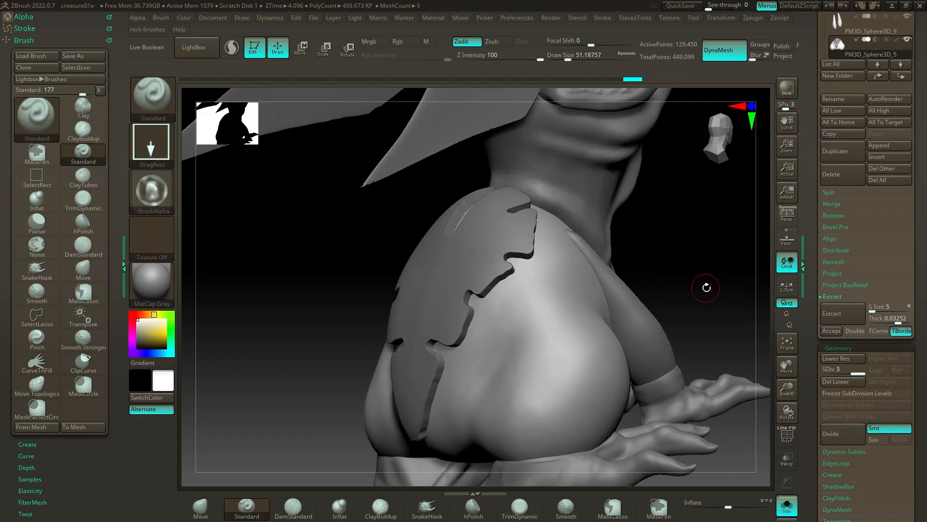
click(827, 332)
Select the extracted plate, keep only the notched back shell visible, and delete the hidden separate piece.
drag(669, 230, 629, 309)
key(ctrl+shift)
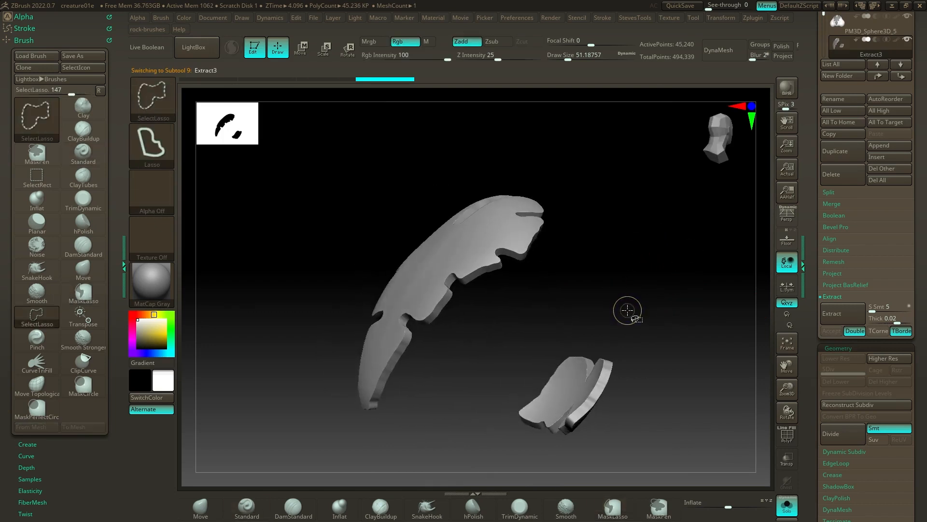
mouse_move(623, 305)
ctrl+shift+mouse_down()
mouse_move(498, 434)
mouse_move(670, 372)
ctrl+shift+mouse_up()
key(F1)
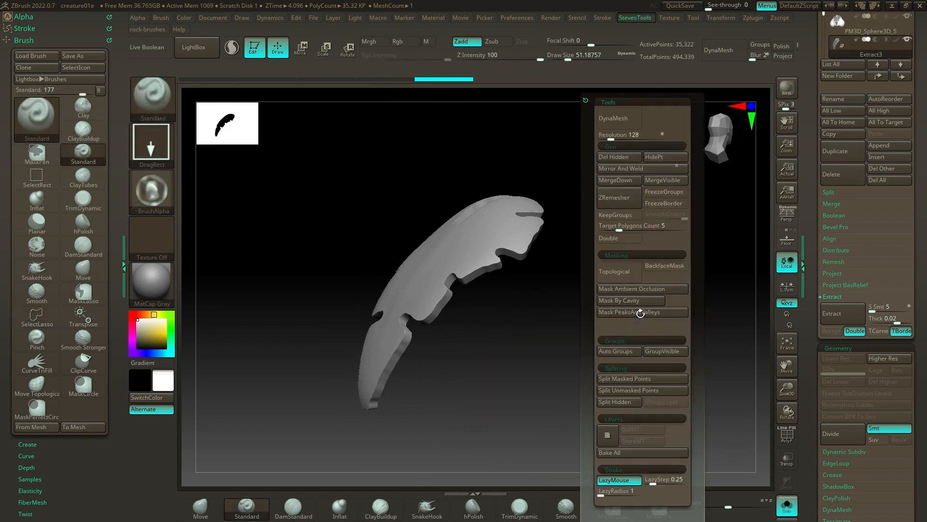
click(619, 156)
mouse_move(550, 332)
mouse_down()
mouse_move(559, 346)
mouse_move(565, 340)
mouse_up()
drag(625, 375, 745, 420)
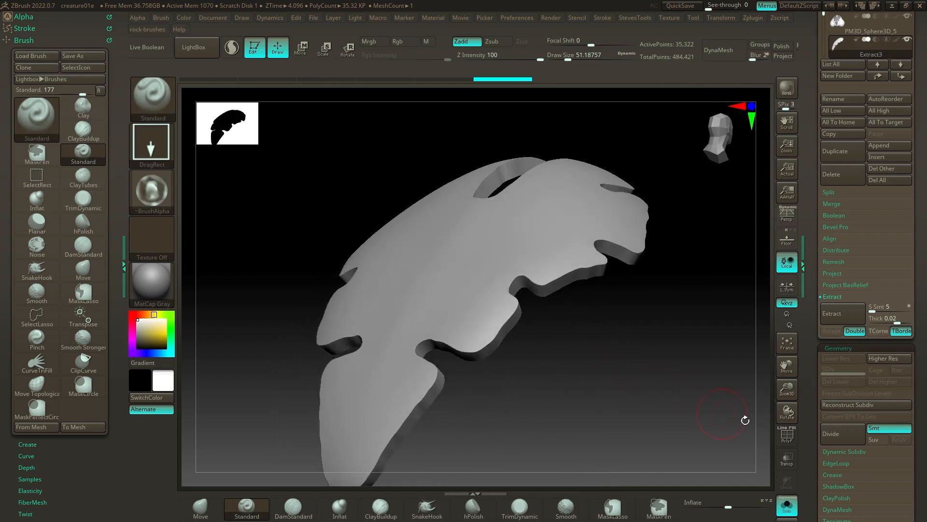
Display the plate's polygroup wireframe and smooth its notched edges with repeated Polish By Groups passes.
click(776, 444)
drag(686, 420, 601, 294)
drag(466, 212, 747, 309)
scroll(902, 247, down, 10)
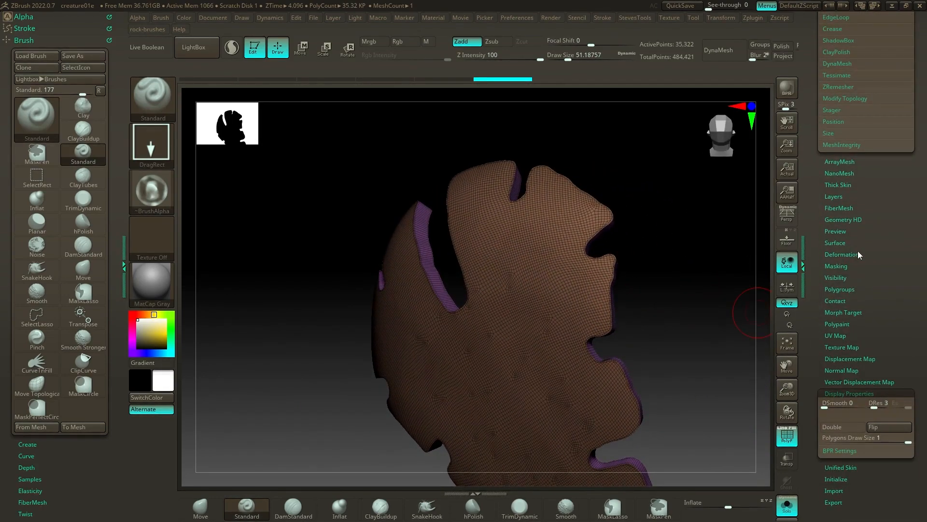
click(857, 250)
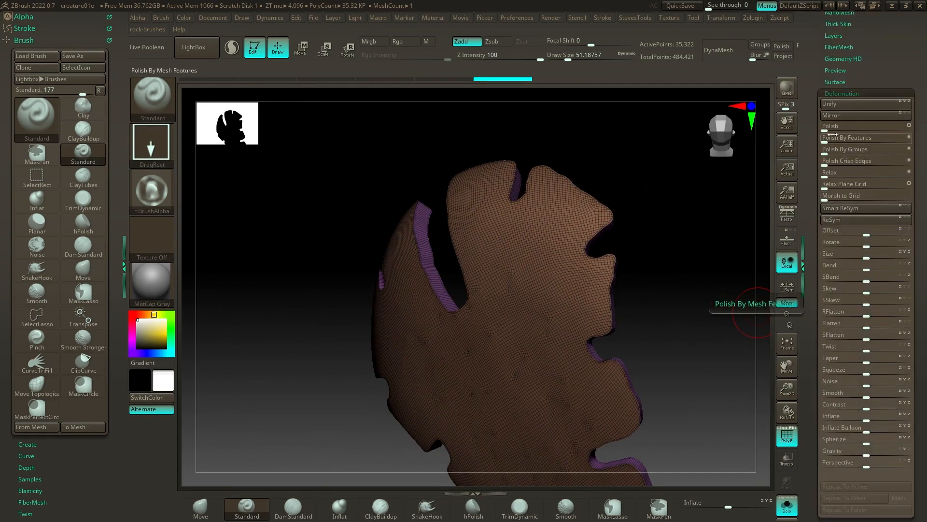
drag(827, 153, 912, 162)
drag(828, 153, 917, 156)
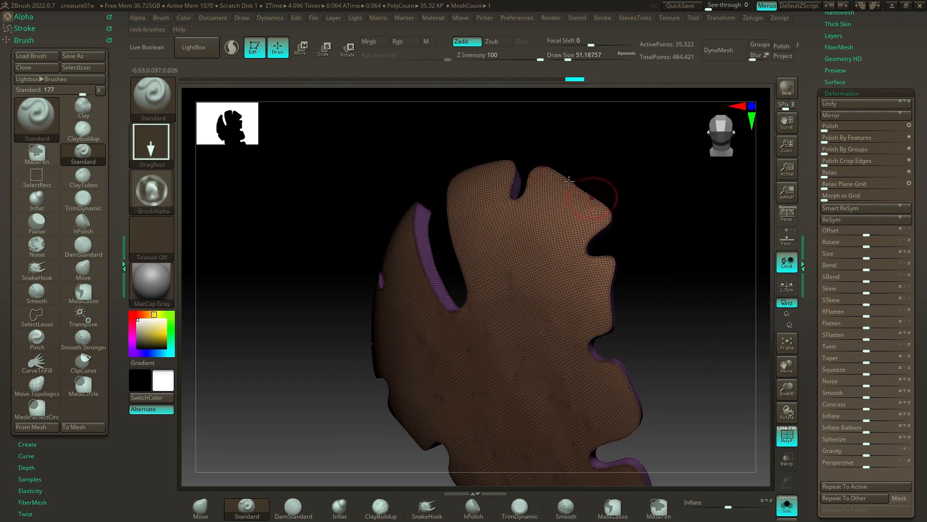
click(854, 484)
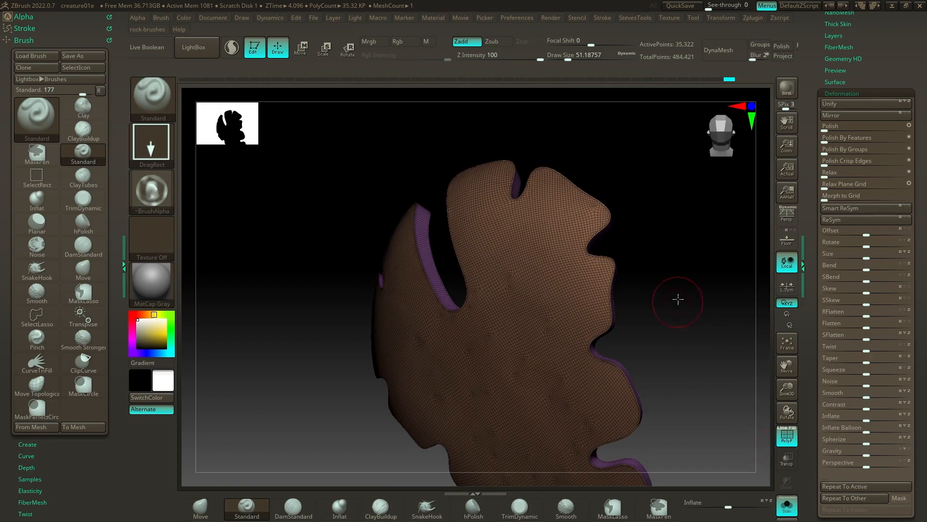
Turn off Solo to show the whole creature and check the plate's fit on the back from the side.
mouse_move(677, 300)
shift+mouse_down()
mouse_move(691, 291)
mouse_move(648, 387)
mouse_move(621, 404)
mouse_move(656, 314)
mouse_move(658, 276)
mouse_move(621, 338)
mouse_move(506, 397)
mouse_move(524, 404)
mouse_move(532, 364)
shift+mouse_up()
drag(661, 218, 571, 378)
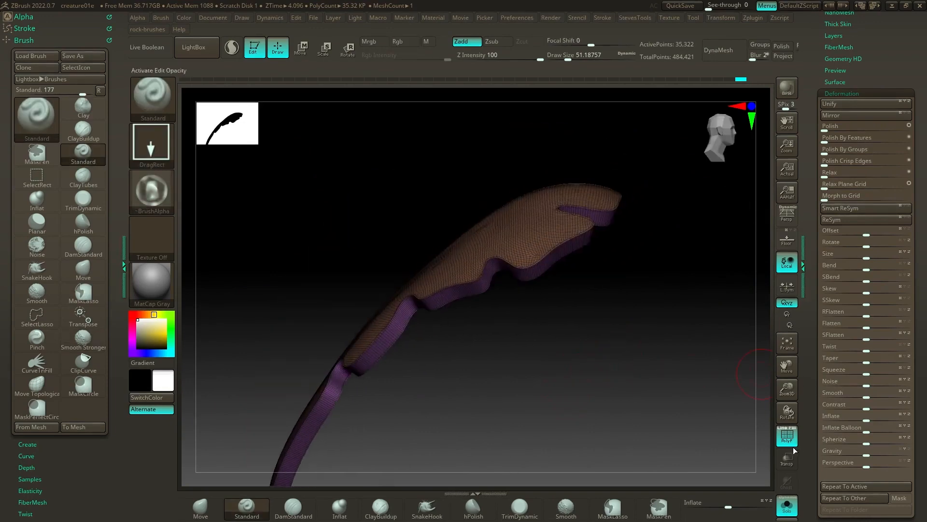
click(787, 505)
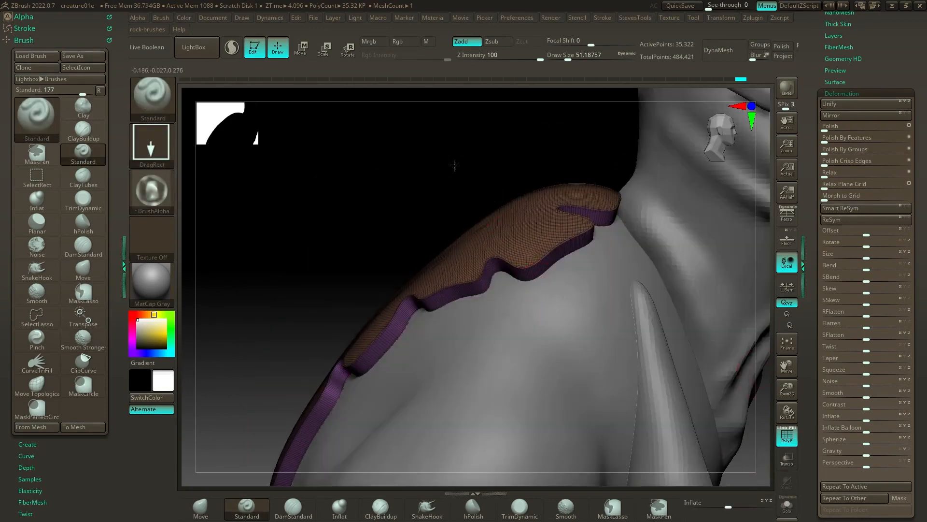
alt+drag(454, 166, 385, 155)
mouse_move(715, 336)
mouse_down()
mouse_move(647, 352)
mouse_move(667, 347)
mouse_move(666, 358)
mouse_up()
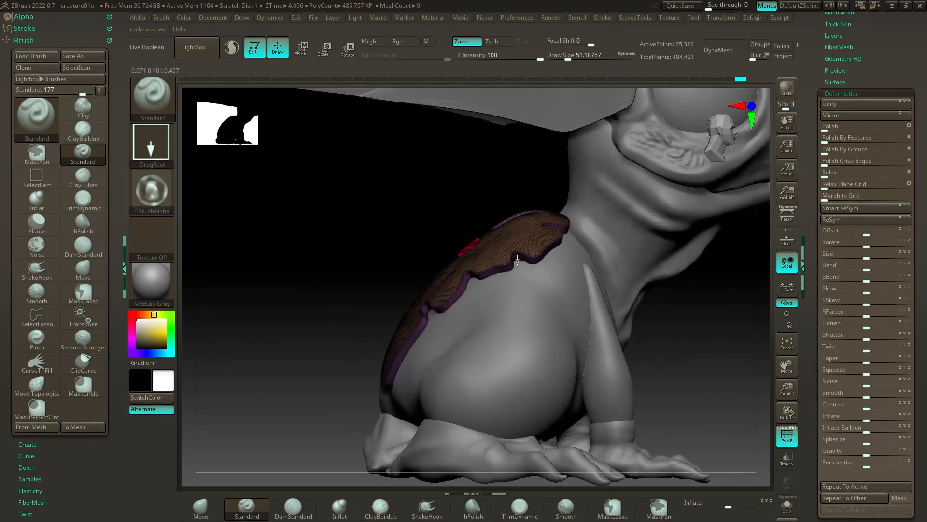
drag(693, 309, 693, 326)
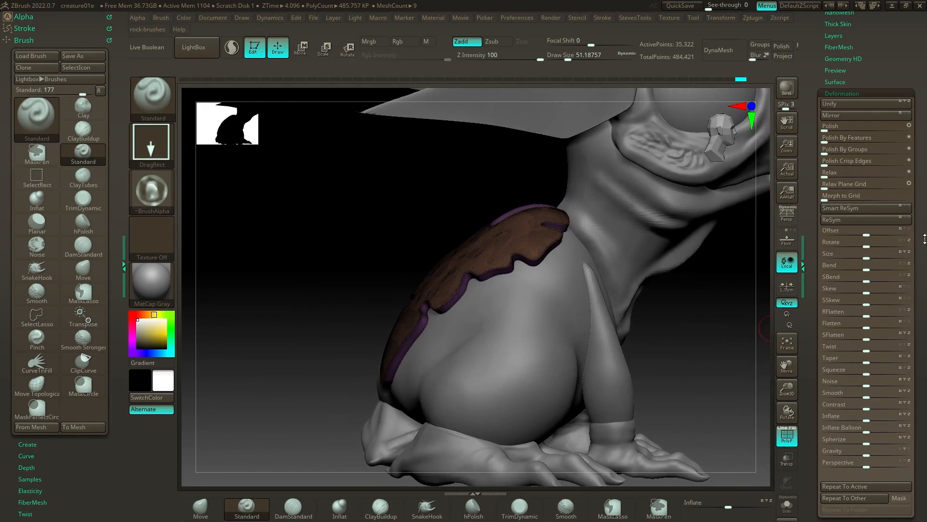
Remesh the armor plate with DynaMesh at a resolution of 304.
scroll(910, 310, up, 5)
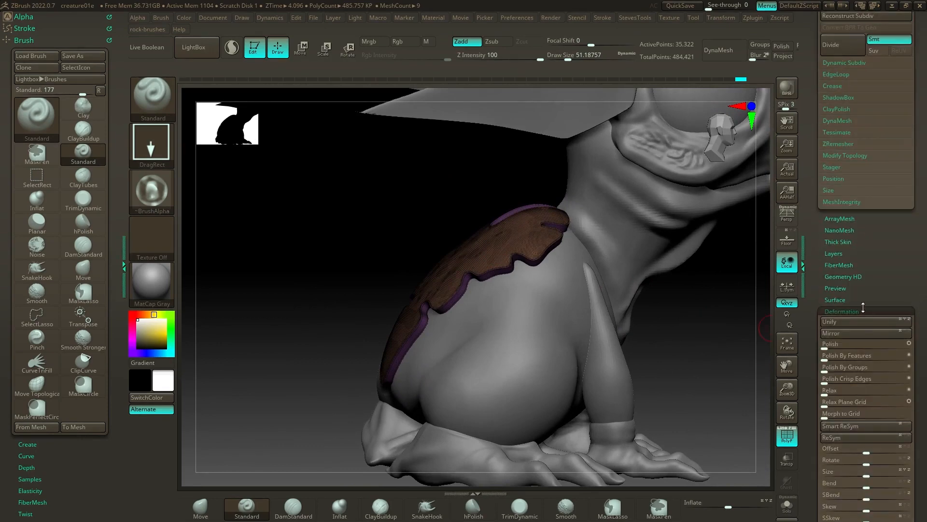
scroll(863, 308, up, 5)
click(838, 317)
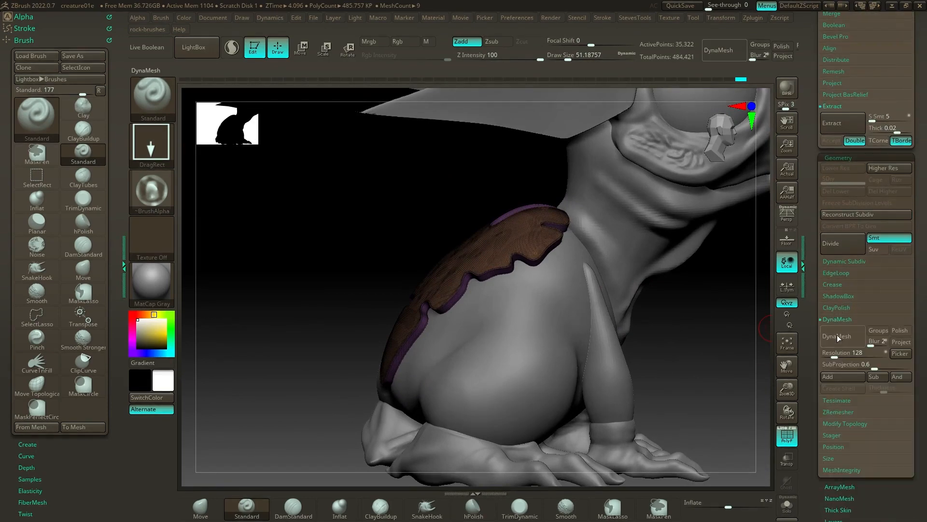
click(836, 339)
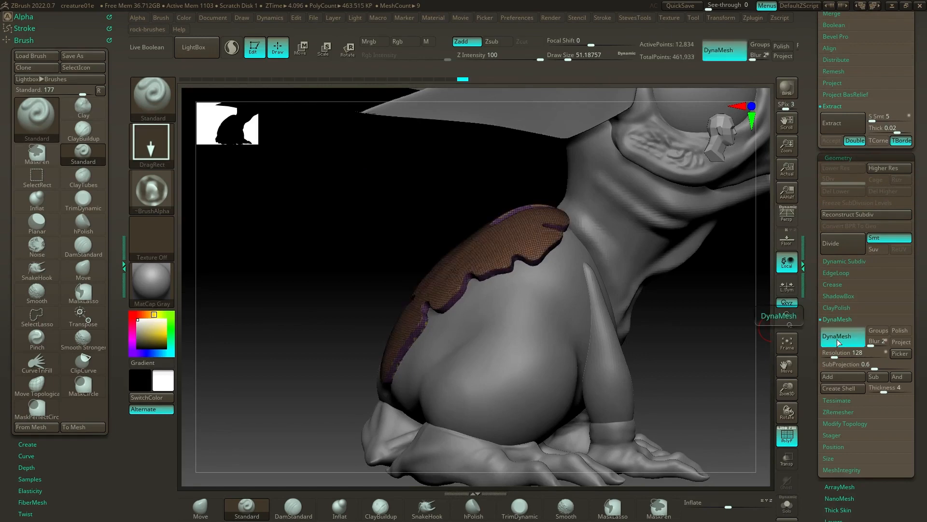
key(ctrl+z)
drag(836, 353, 842, 355)
click(842, 335)
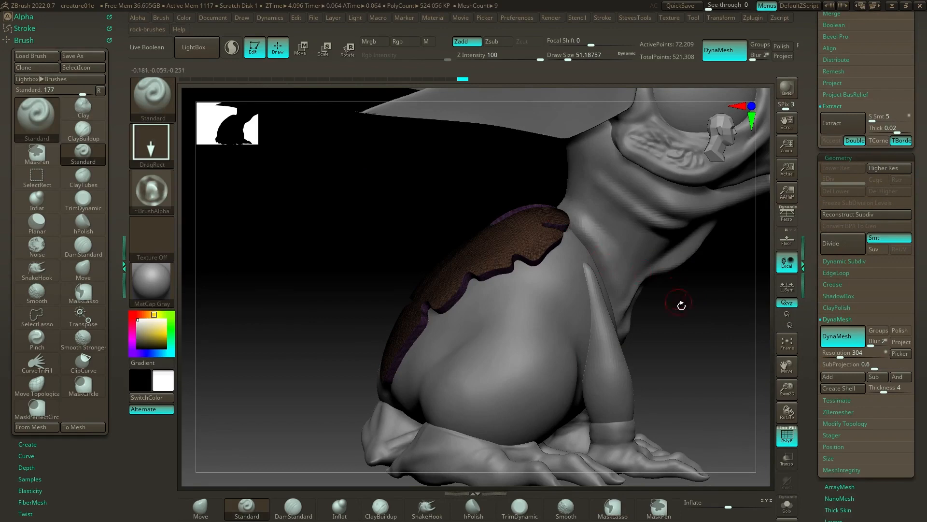
Thin the armor plate's notched side edge with the Pinch brush and update its DynaMesh.
alt+drag(681, 306, 741, 323)
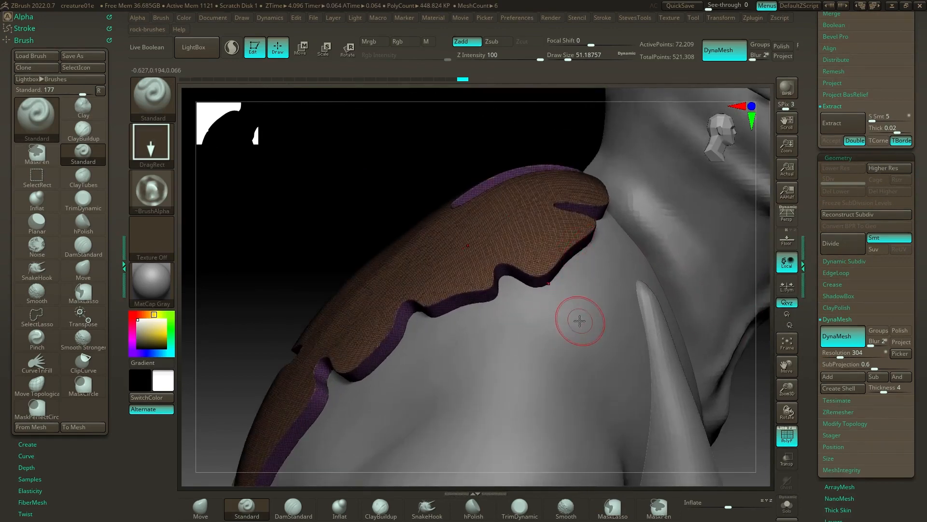
key(b)
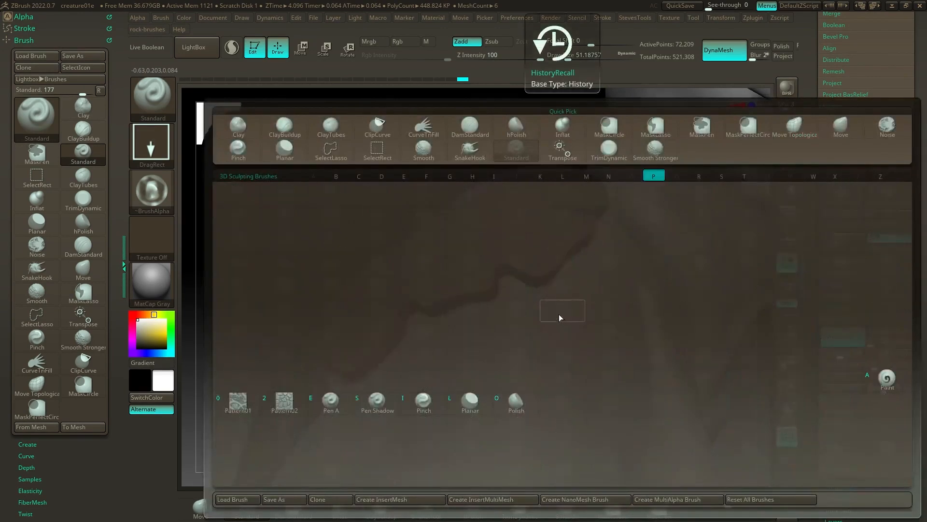
key(i)
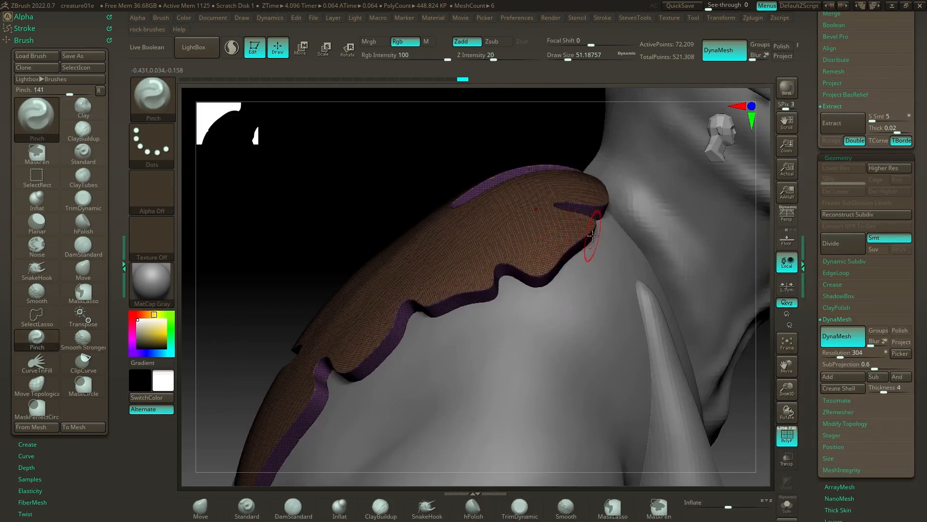
mouse_move(583, 249)
mouse_down()
mouse_move(536, 278)
mouse_move(404, 319)
mouse_move(300, 421)
mouse_up()
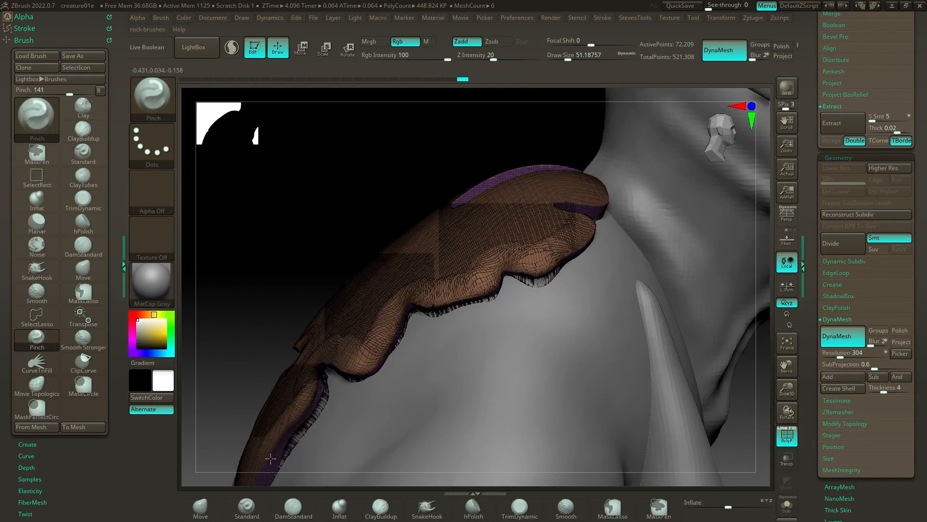
drag(296, 263, 403, 260)
drag(391, 345, 349, 407)
ctrl+drag(320, 311, 352, 286)
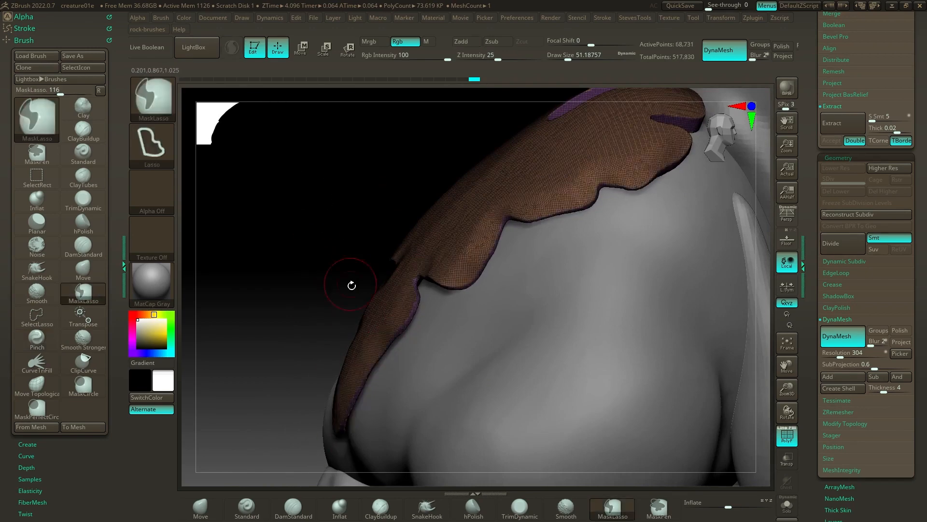
Hide the wireframe and move the armor plate slightly up and outward from the creature's back with the gizmo.
drag(369, 175, 763, 380)
drag(492, 163, 500, 211)
click(787, 436)
click(300, 46)
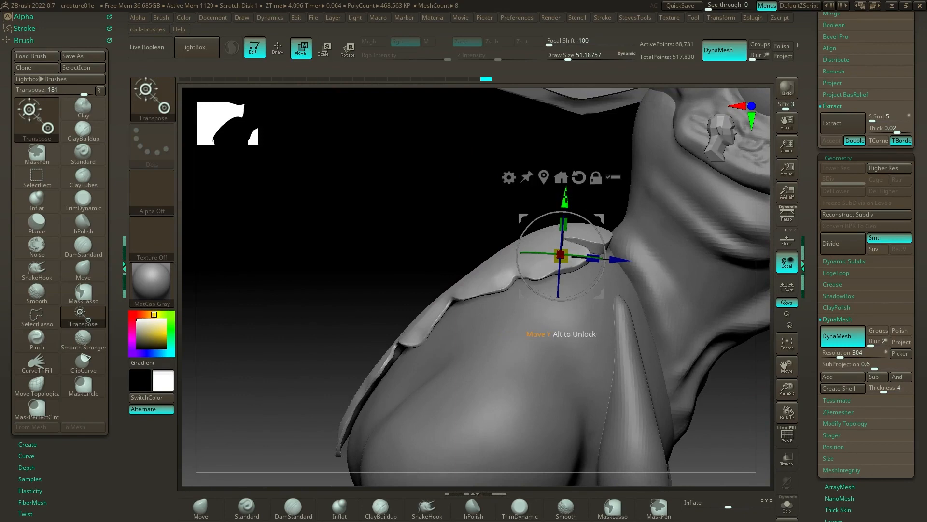
click(585, 179)
drag(617, 249, 615, 251)
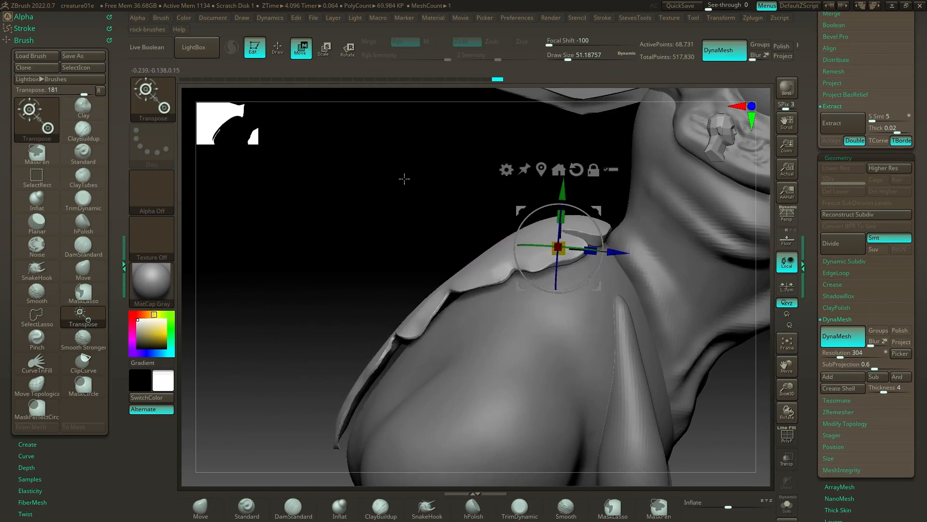
Switch to the Move brush at a draw size of about 192 and raise the armor plate's upper front contour slightly.
drag(420, 214, 460, 217)
mouse_move(392, 233)
mouse_down()
mouse_move(337, 232)
mouse_move(416, 213)
mouse_move(412, 222)
mouse_move(428, 207)
mouse_move(465, 218)
mouse_move(488, 188)
mouse_move(466, 205)
mouse_up()
click(284, 55)
key(s)
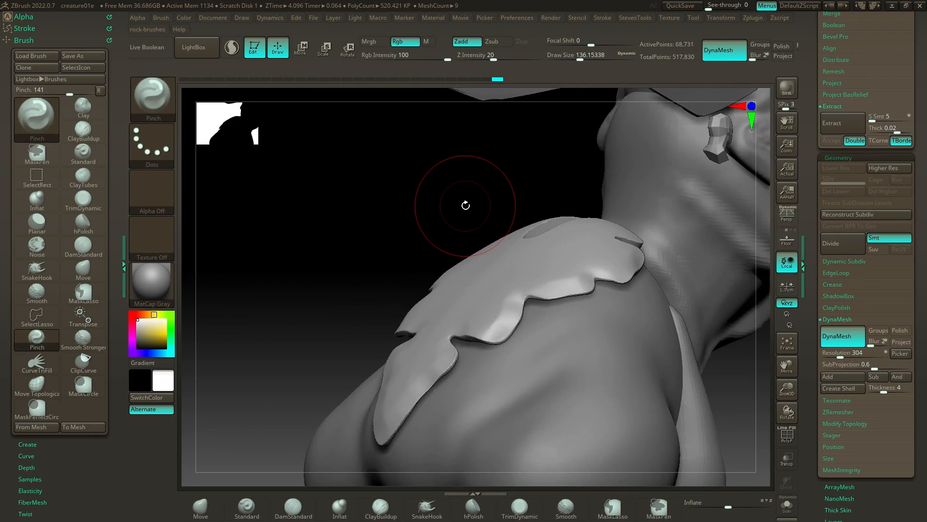
key(b)
key(m)
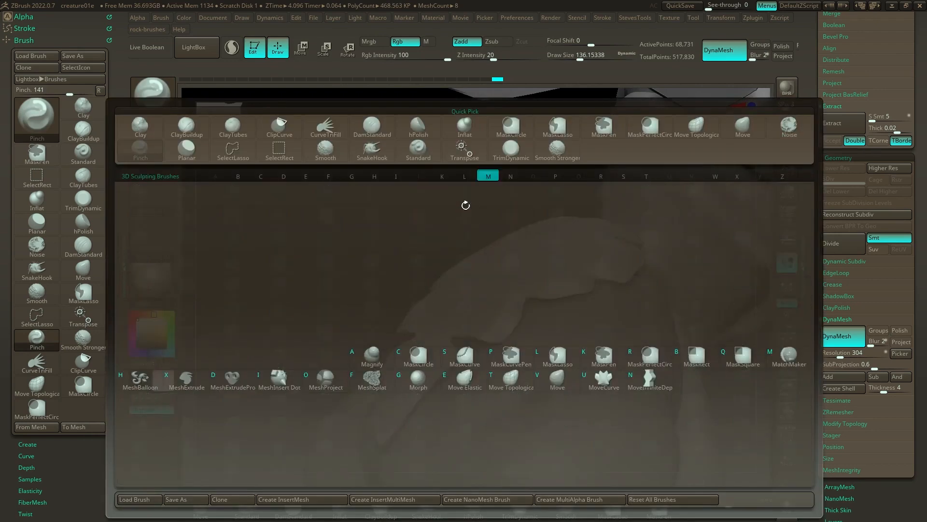
key(v)
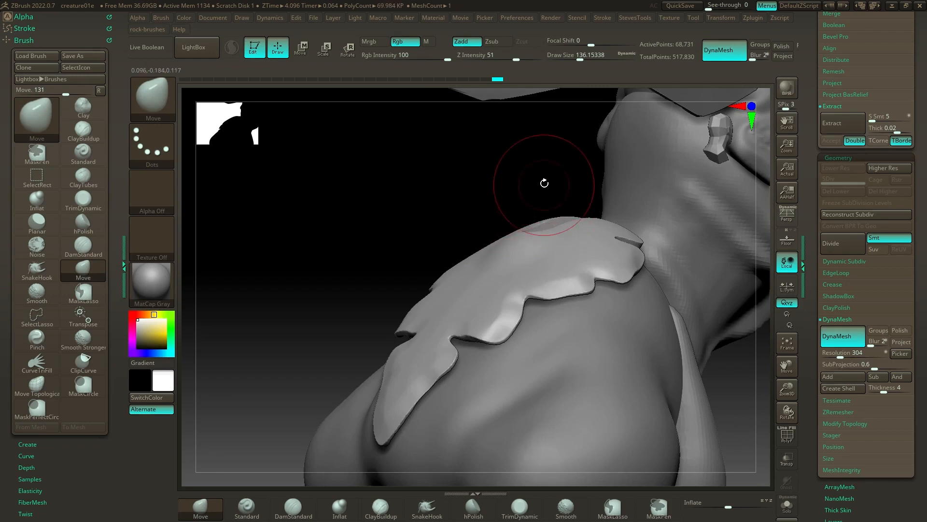
key(s)
drag(545, 184, 550, 186)
drag(559, 217, 560, 208)
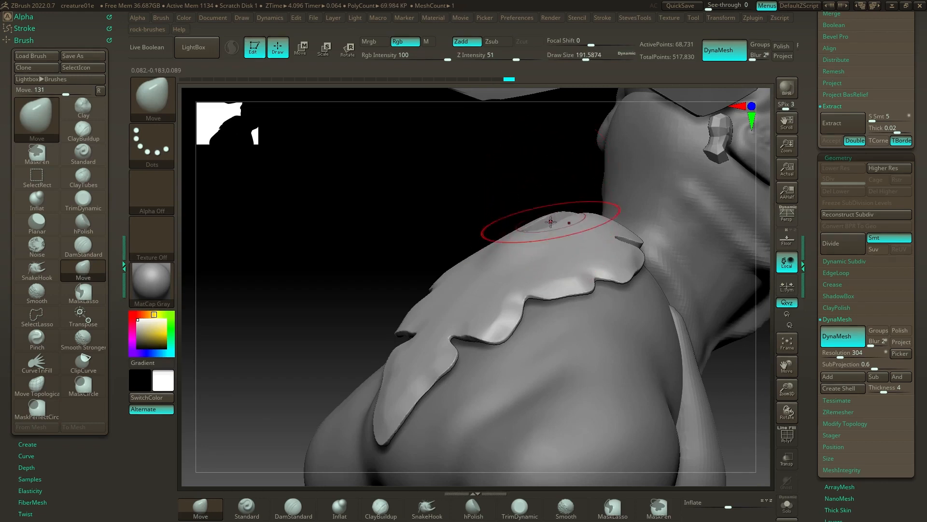
drag(503, 250, 507, 255)
Pull the armor plate's rear section and tail outward from the side to round the plate's profile.
drag(482, 213, 447, 220)
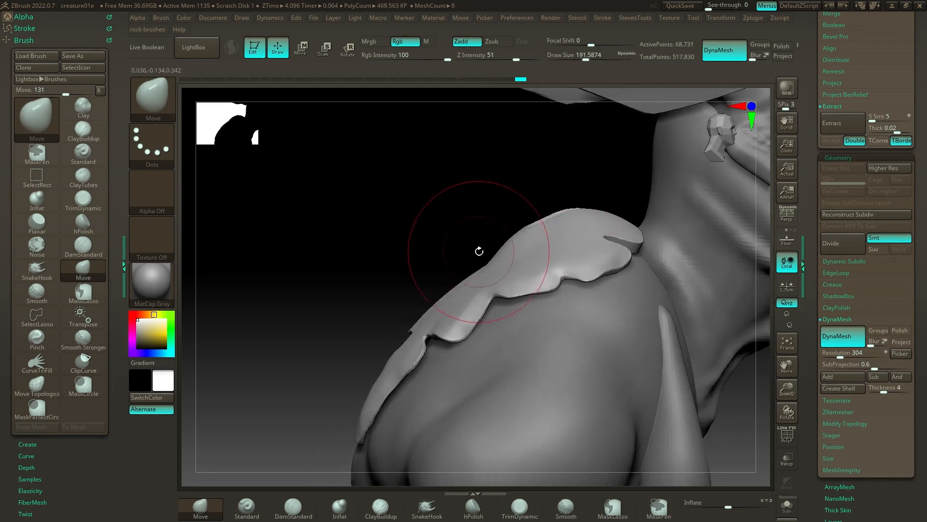
mouse_move(494, 265)
mouse_down()
mouse_move(468, 270)
mouse_move(431, 303)
mouse_up()
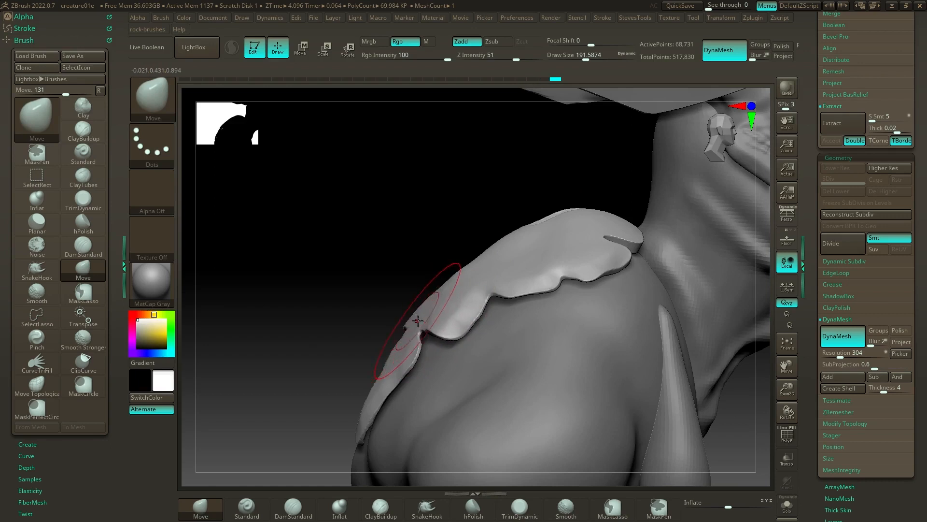
drag(402, 360, 395, 357)
drag(393, 369, 380, 376)
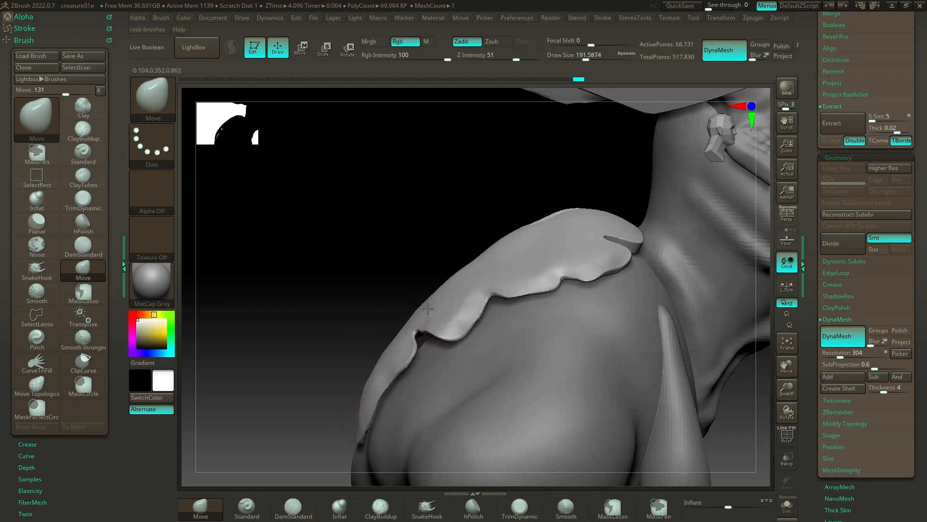
Adjust the armor plate's notched side edge near the shoulder with small Move brush strokes.
drag(524, 303, 539, 305)
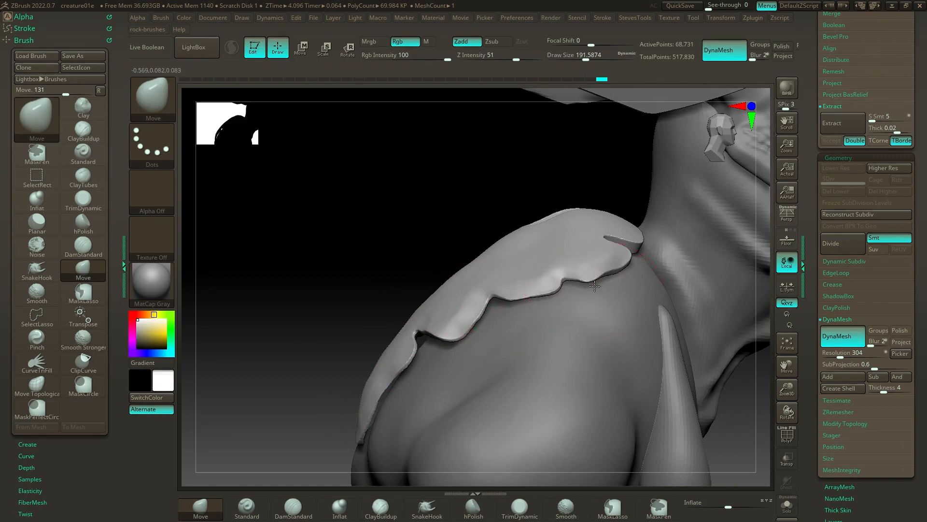
drag(509, 203, 500, 211)
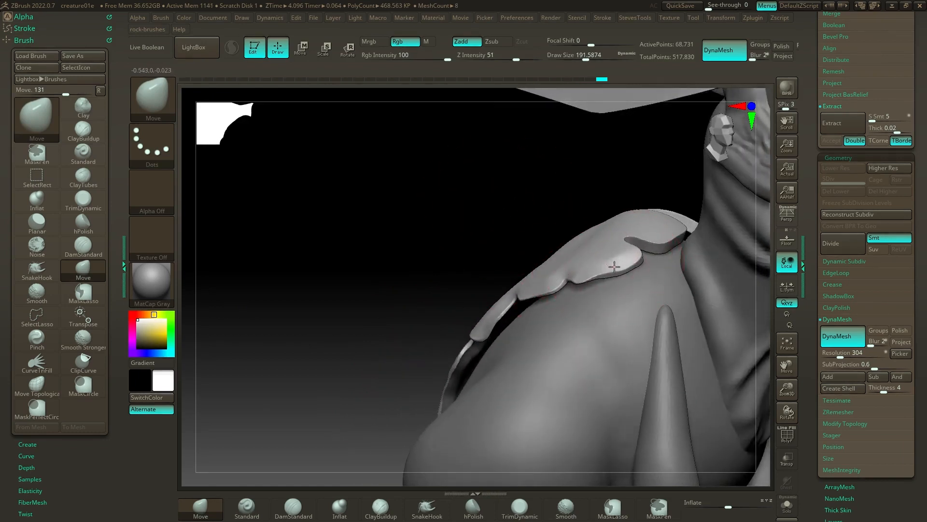
drag(614, 267, 615, 266)
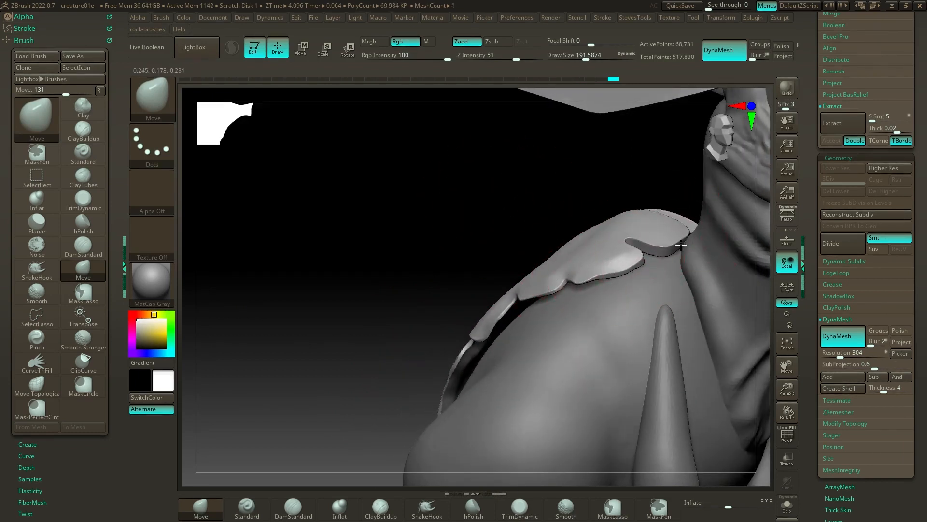
drag(542, 197, 563, 195)
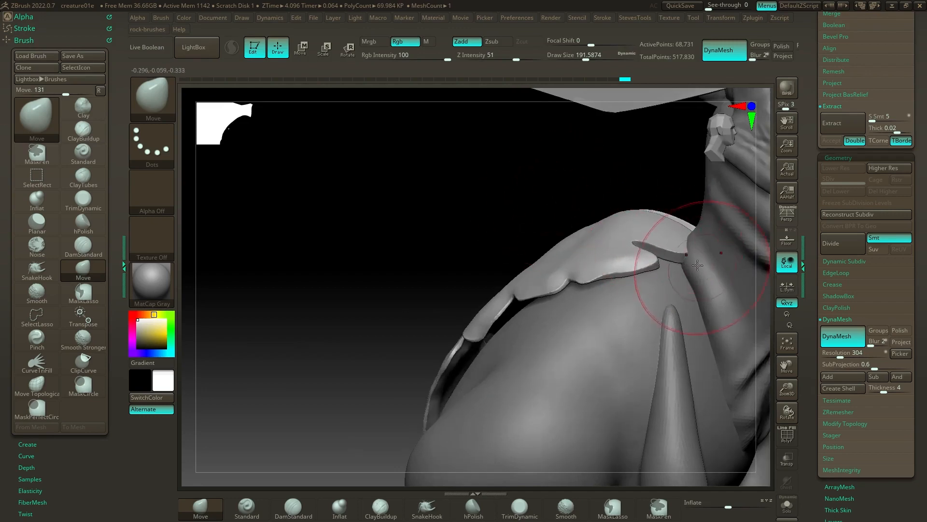
mouse_move(551, 202)
mouse_down()
mouse_move(590, 222)
mouse_move(599, 207)
mouse_move(584, 193)
mouse_up()
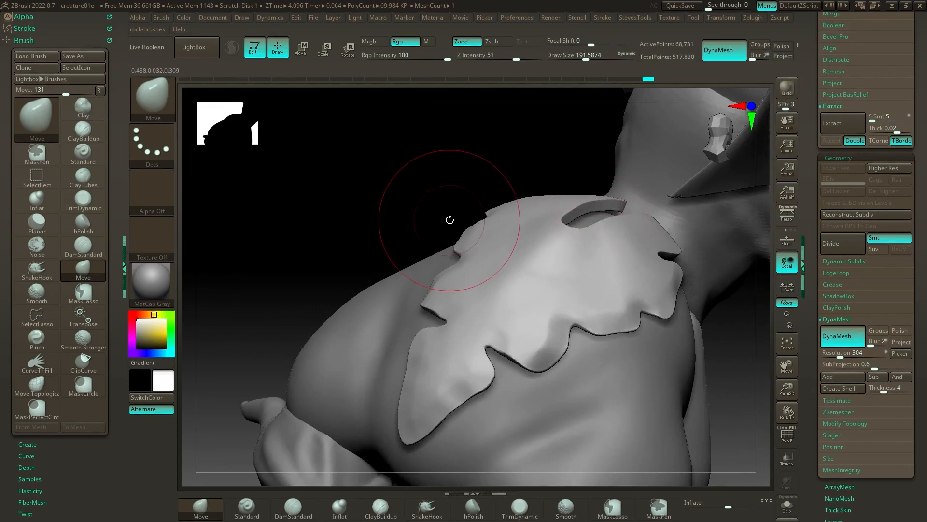
Widen the armor plate symmetrically from the back view with the Move brush at a draw size of about 453.
drag(447, 220, 326, 212)
drag(720, 246, 668, 215)
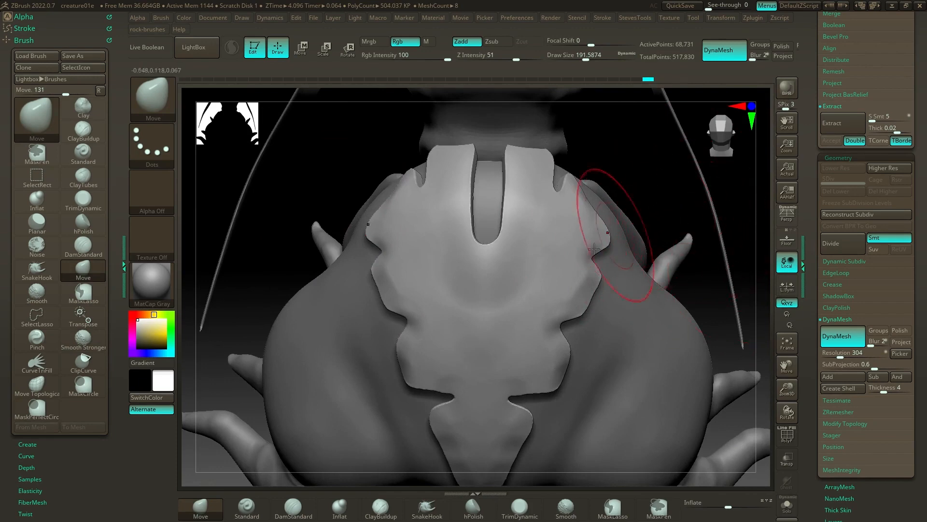
key(s)
drag(648, 228, 667, 228)
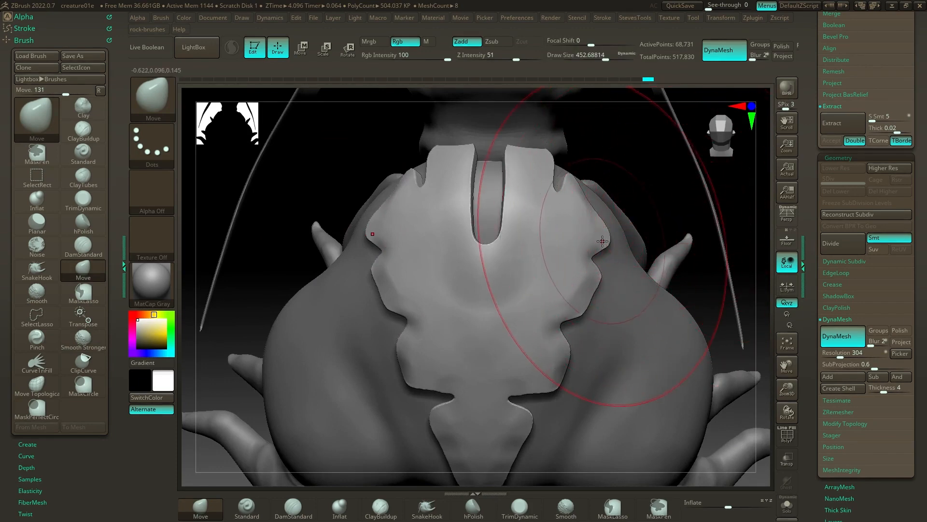
drag(604, 241, 617, 243)
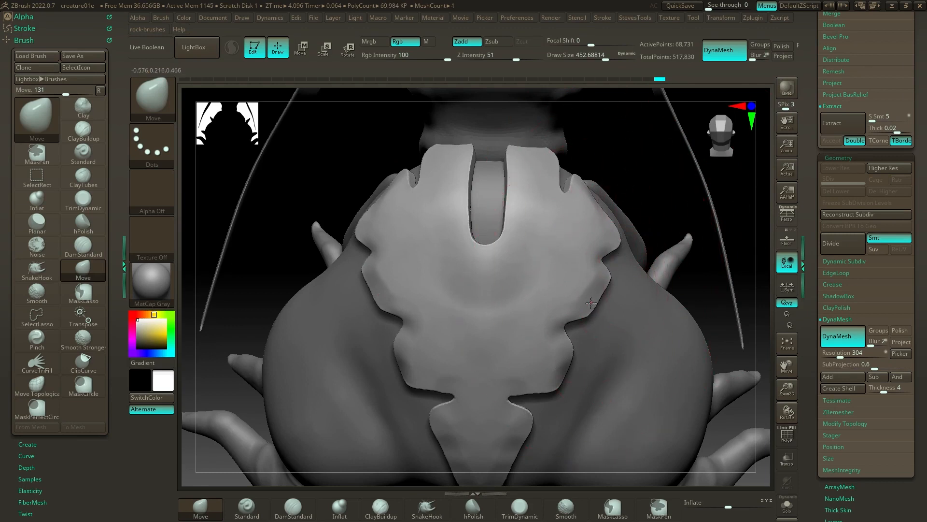
mouse_move(595, 309)
mouse_down()
mouse_move(604, 311)
mouse_move(585, 341)
mouse_up()
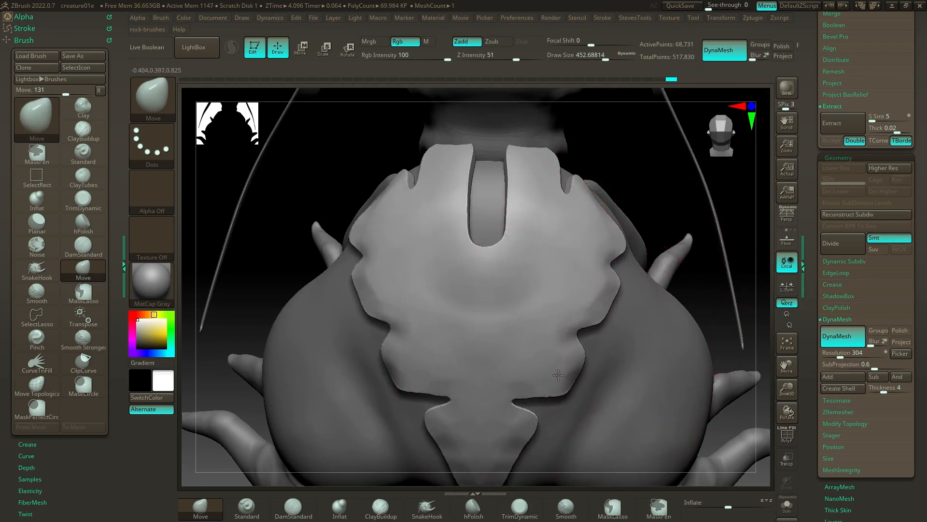
mouse_move(558, 377)
mouse_down()
mouse_move(552, 396)
mouse_move(506, 408)
mouse_move(514, 409)
mouse_up()
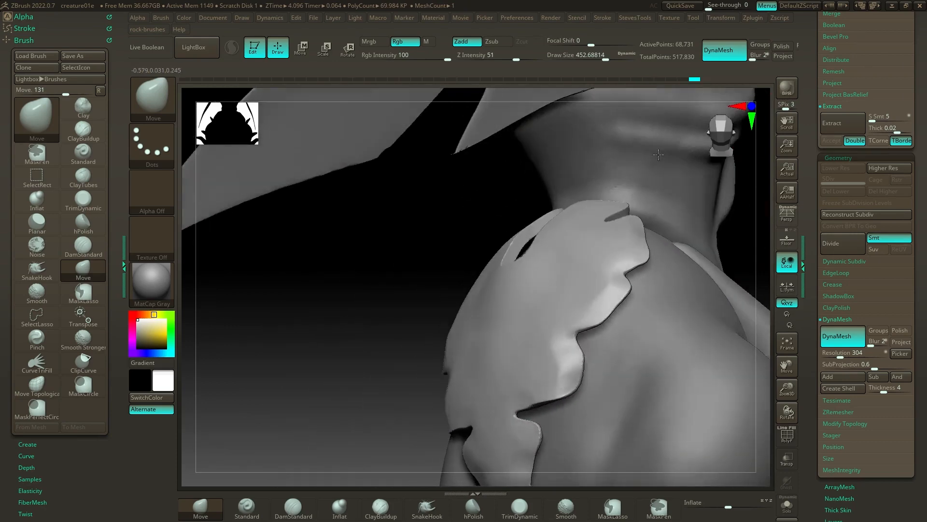
Reposition the plate's rear tip against the lower back, reducing the Move brush draw size to about 324.
mouse_move(404, 269)
mouse_down()
mouse_move(442, 306)
mouse_move(447, 331)
mouse_up()
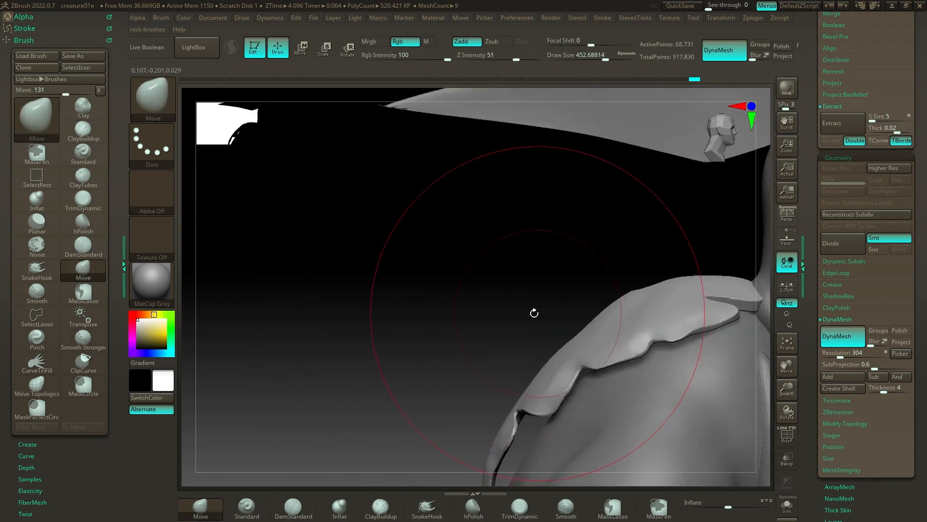
drag(534, 310, 484, 258)
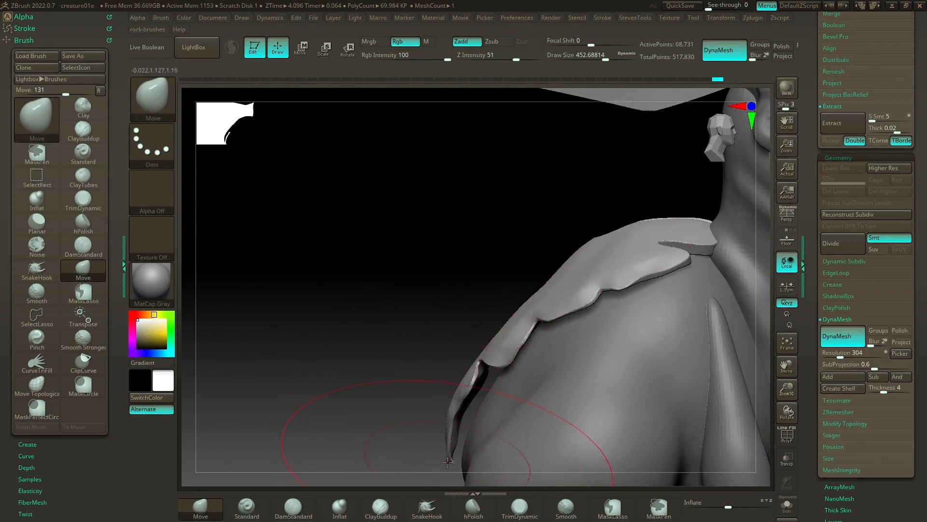
drag(447, 462, 436, 467)
mouse_move(440, 414)
mouse_down()
mouse_move(452, 409)
mouse_move(460, 421)
mouse_move(454, 439)
mouse_up()
key(s)
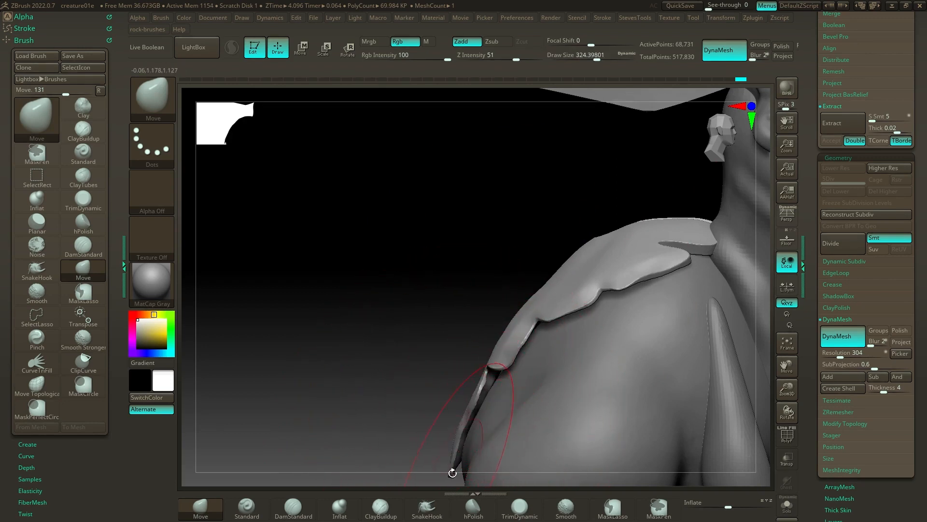
mouse_move(453, 472)
mouse_down()
mouse_move(435, 468)
mouse_move(458, 471)
mouse_up()
Pull the plate's tail tip up and away from the body so it flares outward in a curve.
drag(406, 429, 405, 303)
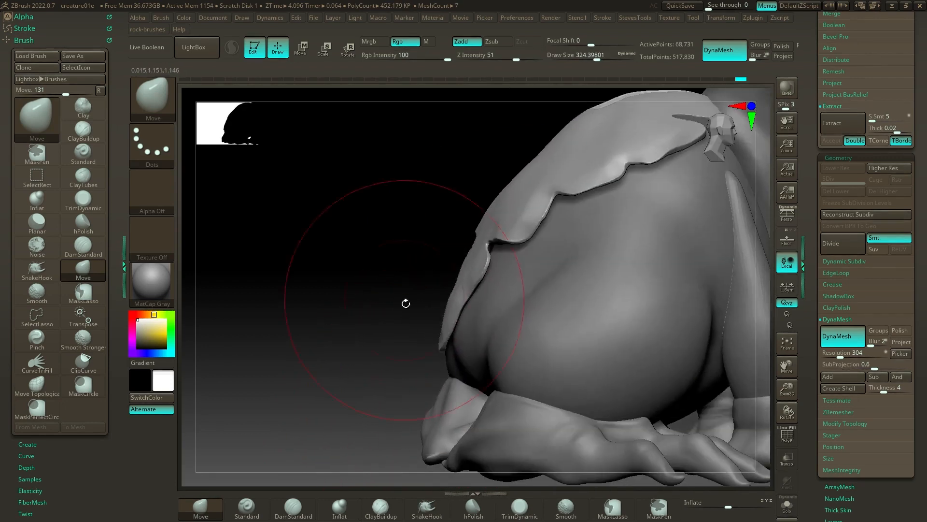
drag(439, 348, 392, 328)
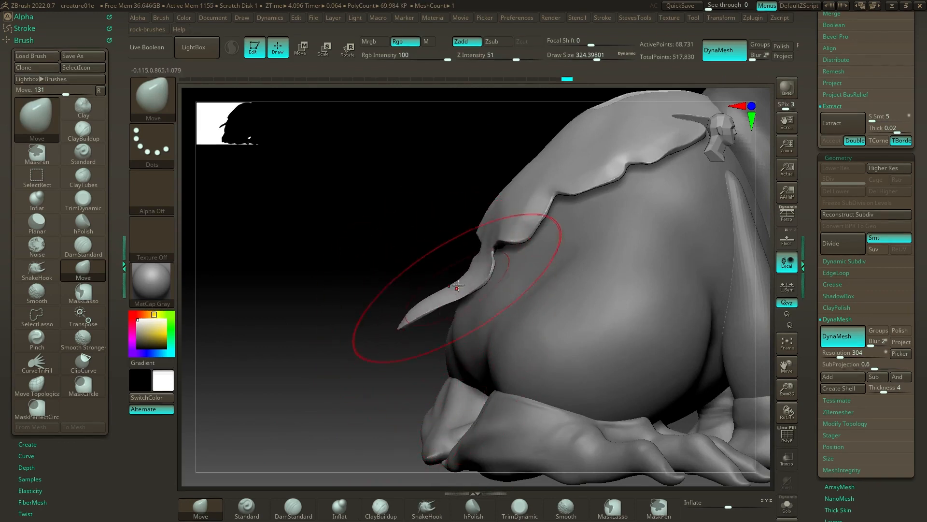
drag(457, 291, 441, 281)
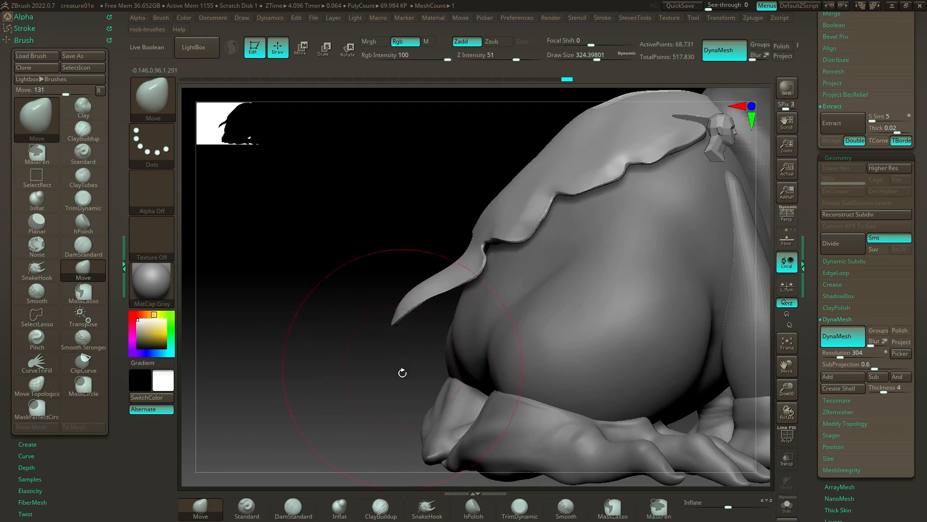
drag(401, 373, 419, 388)
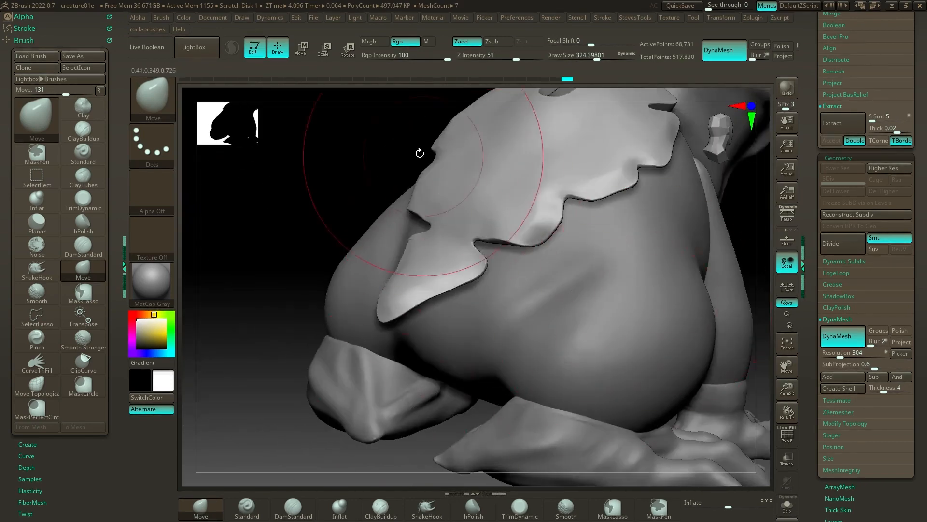
View the whole creature and compare its back armor with the three_quarter.png reference image.
drag(420, 151, 743, 335)
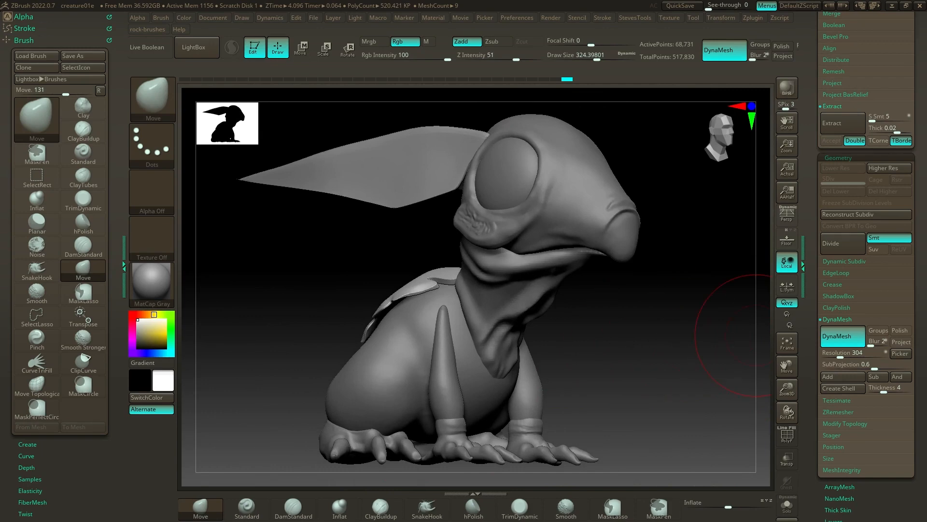
key(alt+Tab)
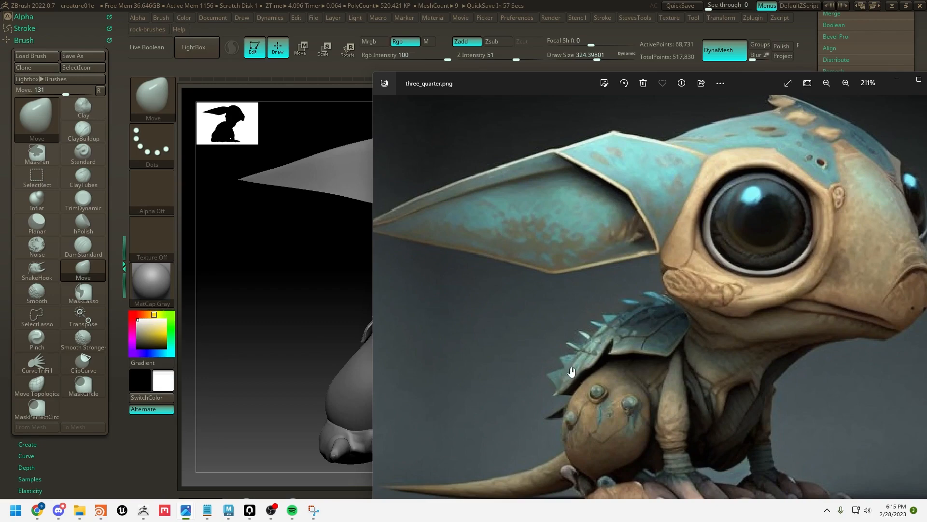
drag(499, 83, 575, 88)
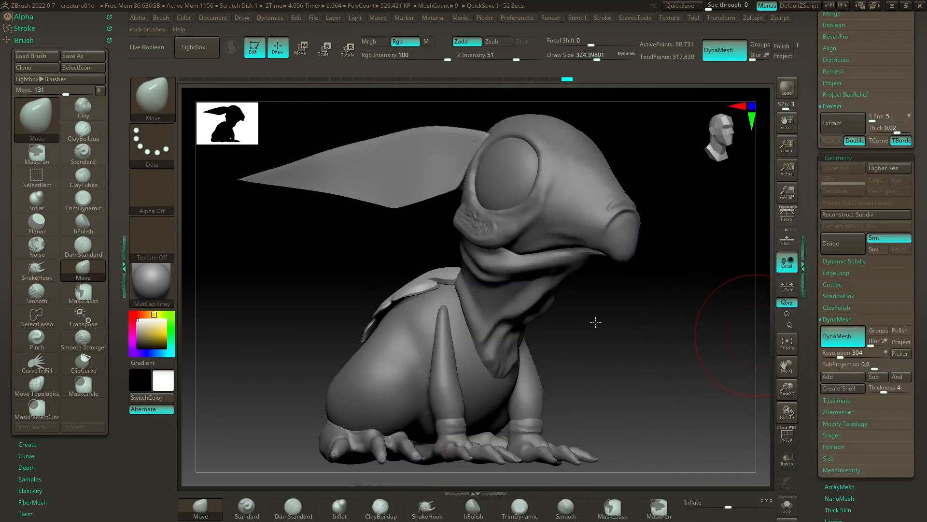
Load the IMM Toon brush and browse its insert meshes for a suitable part for the back armor.
mouse_move(596, 322)
mouse_down()
mouse_move(642, 325)
mouse_move(569, 319)
mouse_move(621, 284)
mouse_up()
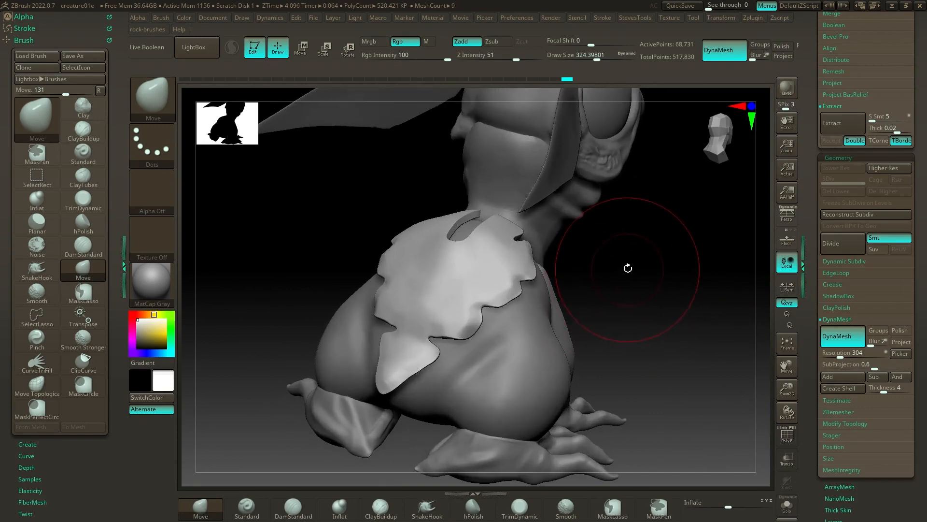
key(b)
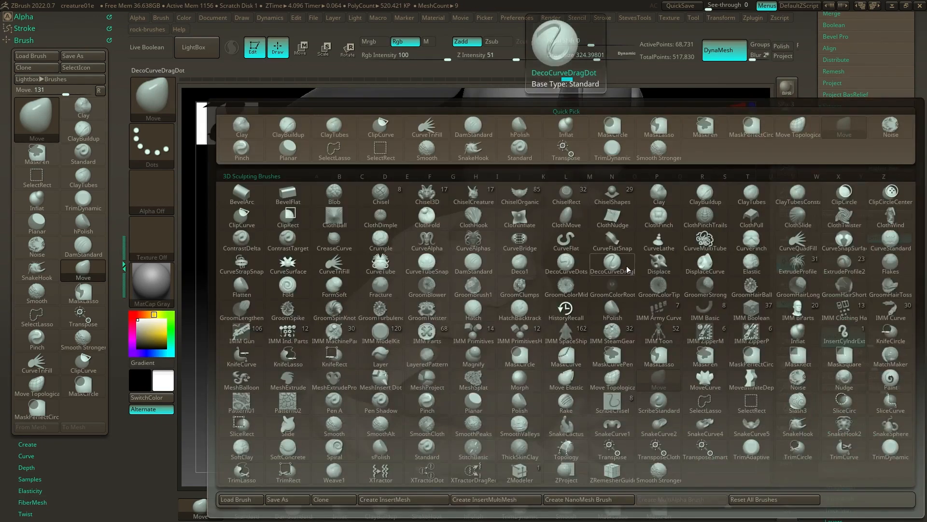
key(i)
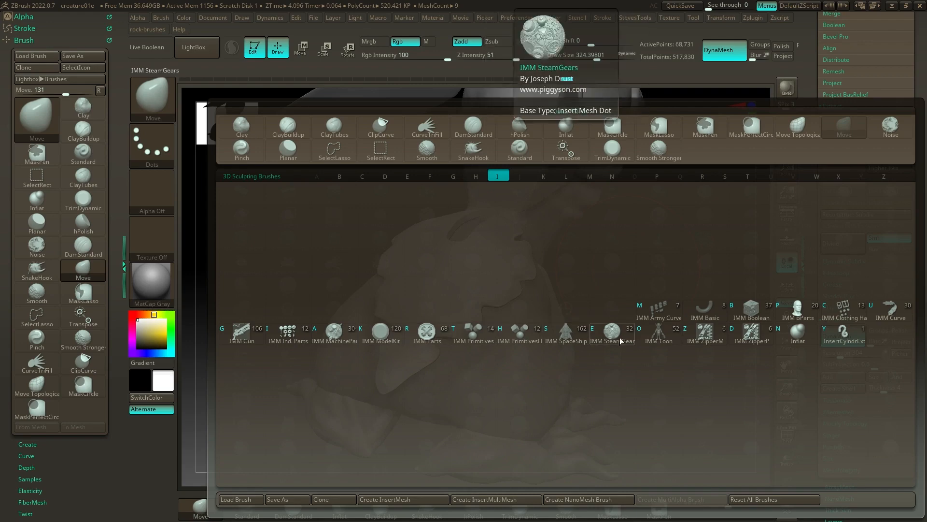
click(648, 338)
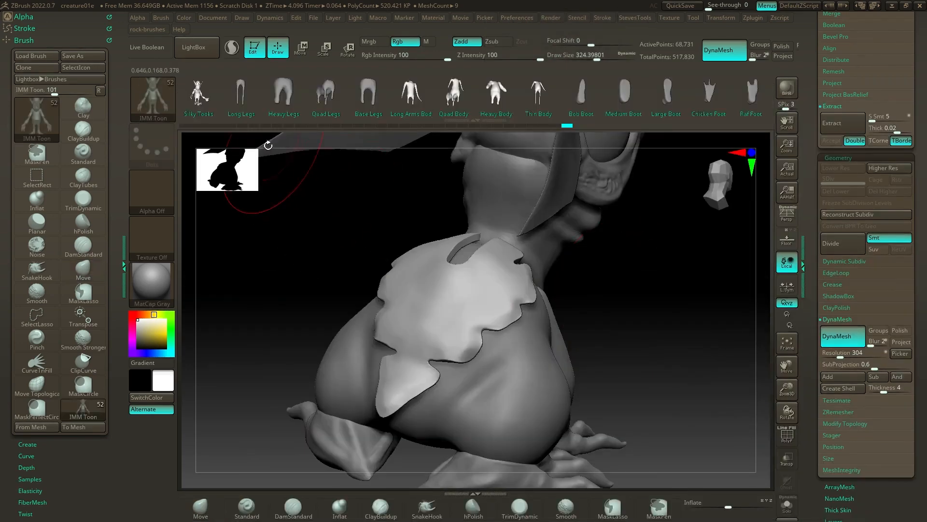
drag(524, 101, 188, 108)
drag(594, 98, 342, 99)
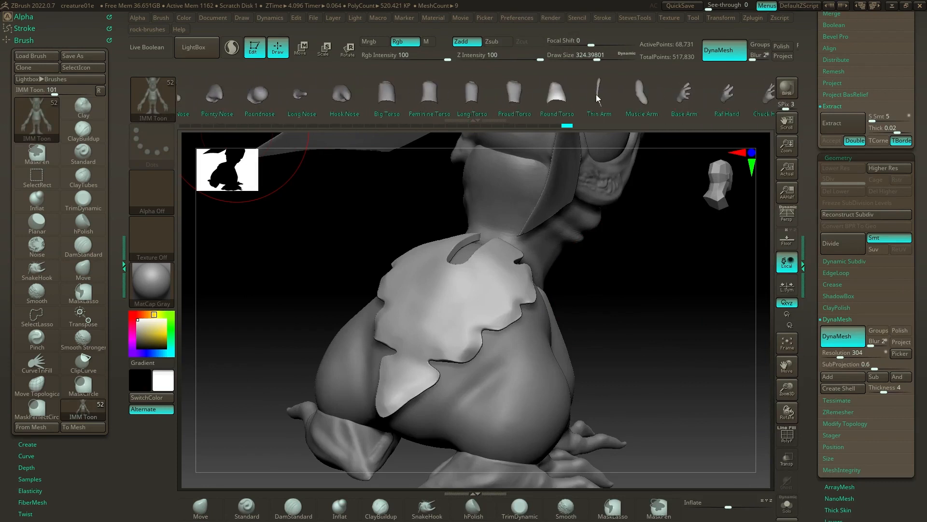
drag(719, 102, 326, 113)
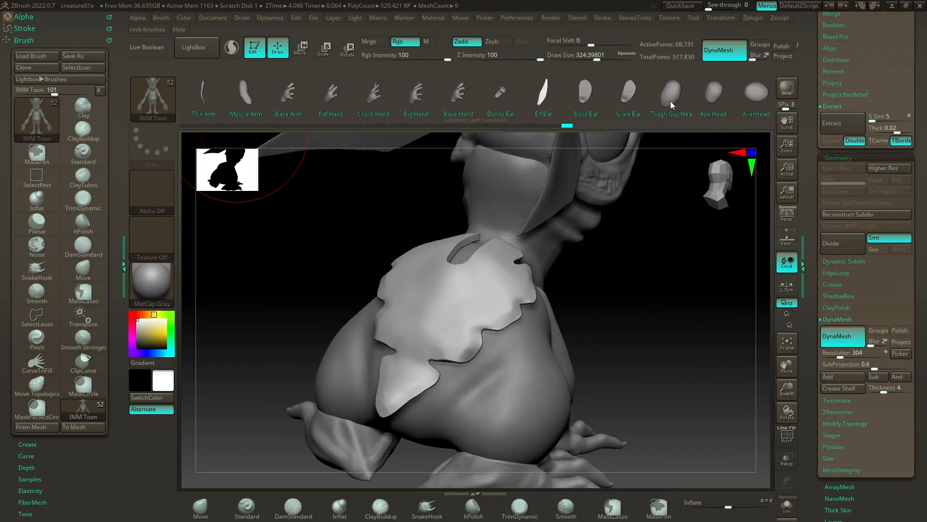
drag(671, 104, 190, 108)
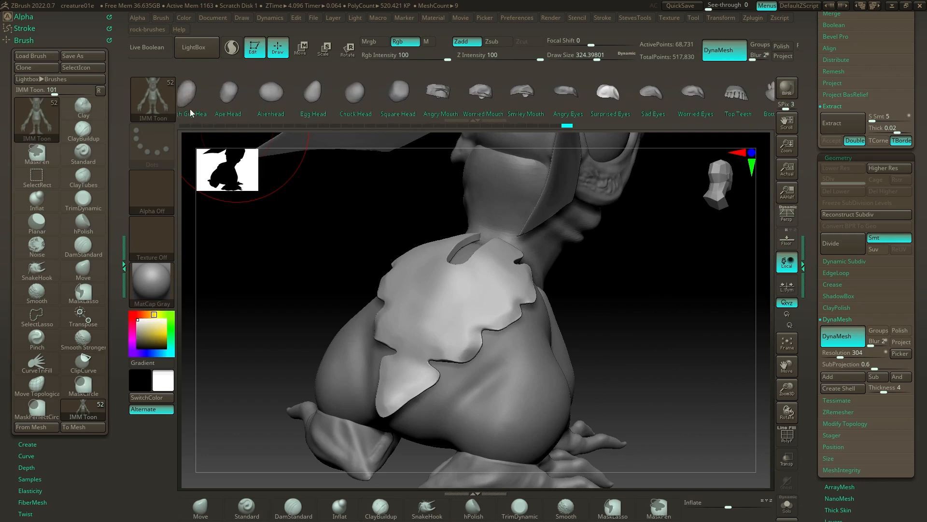
Load the IMM Boolean brush and look through its insert meshes for a usable shape.
click(161, 104)
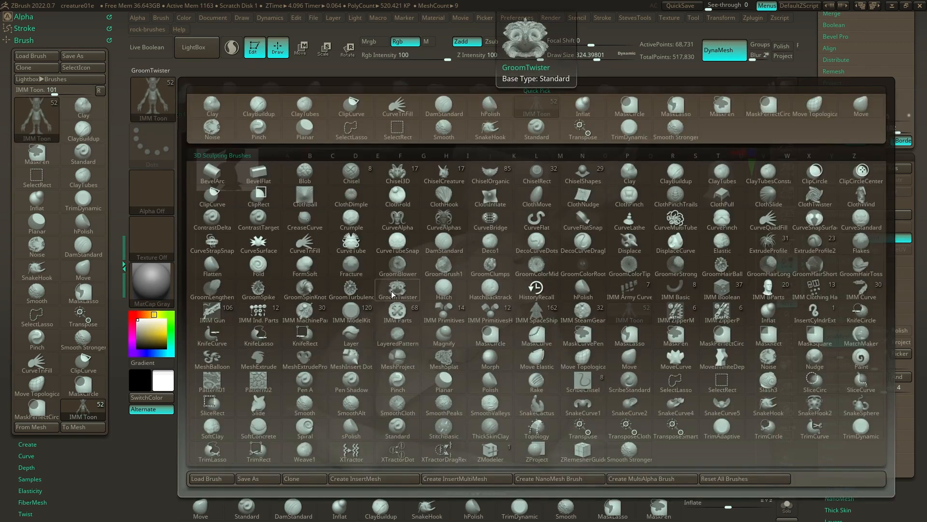
key(d)
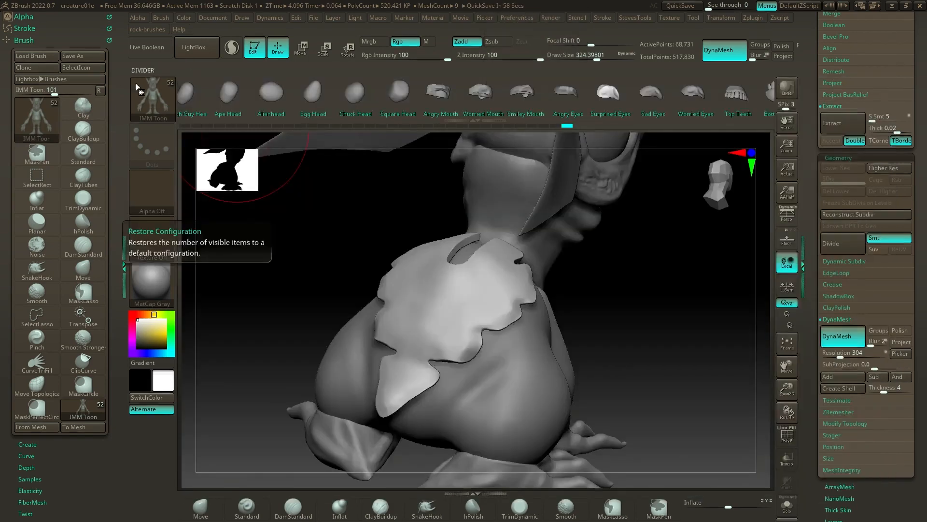
click(153, 92)
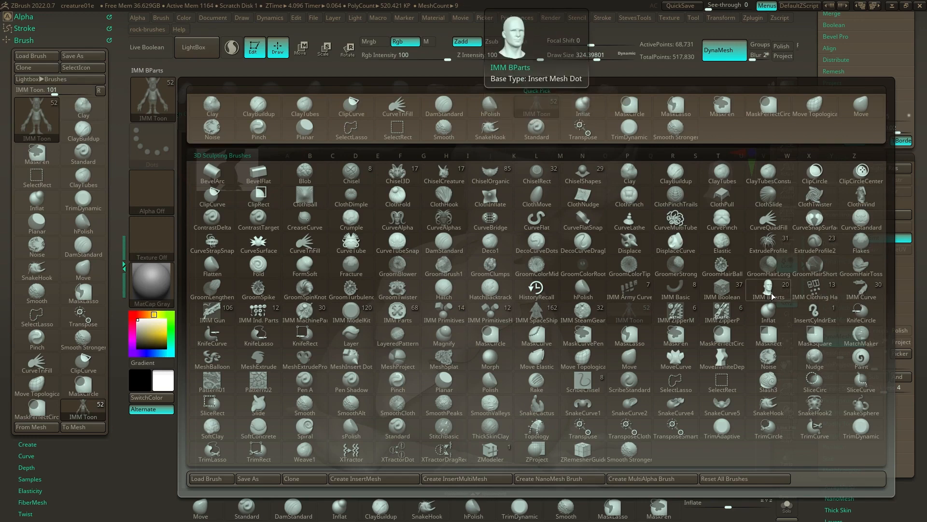
click(724, 294)
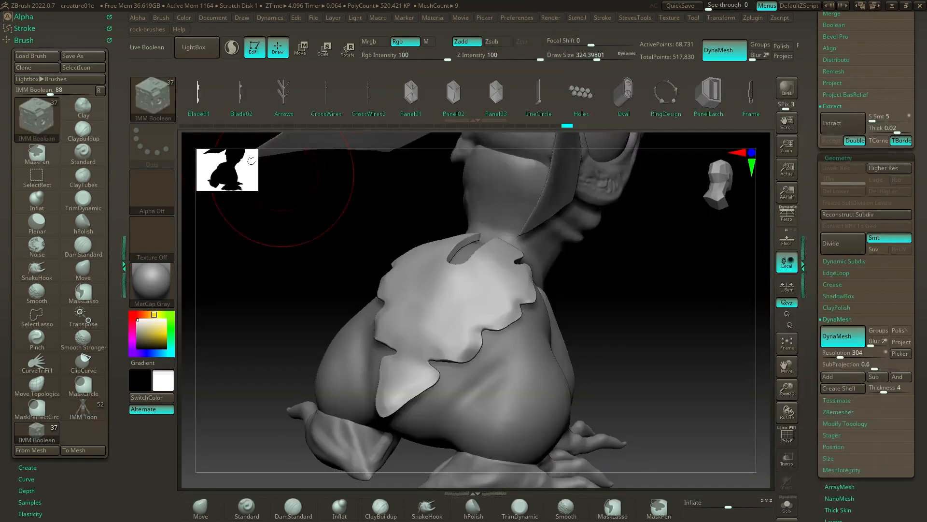
drag(613, 100, 236, 111)
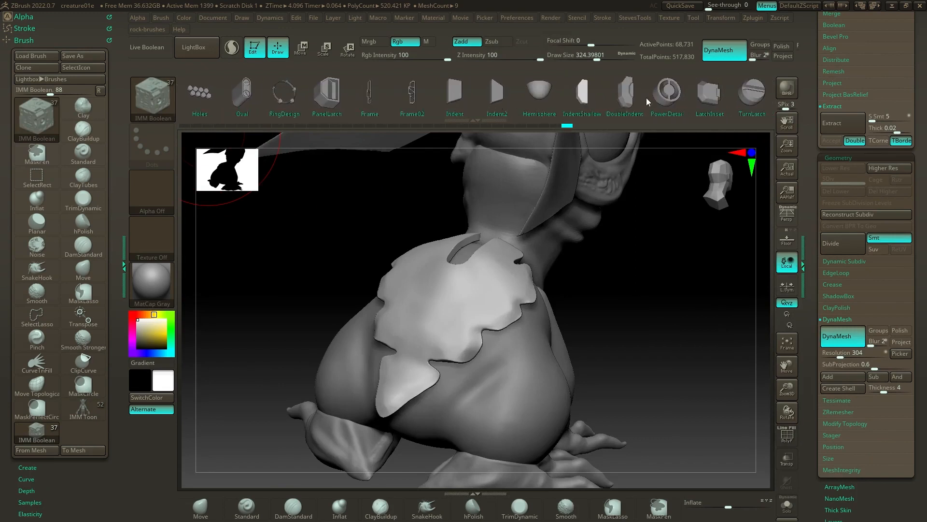
drag(625, 99, 340, 108)
mouse_move(640, 97)
mouse_down()
mouse_move(234, 105)
mouse_move(799, 114)
mouse_up()
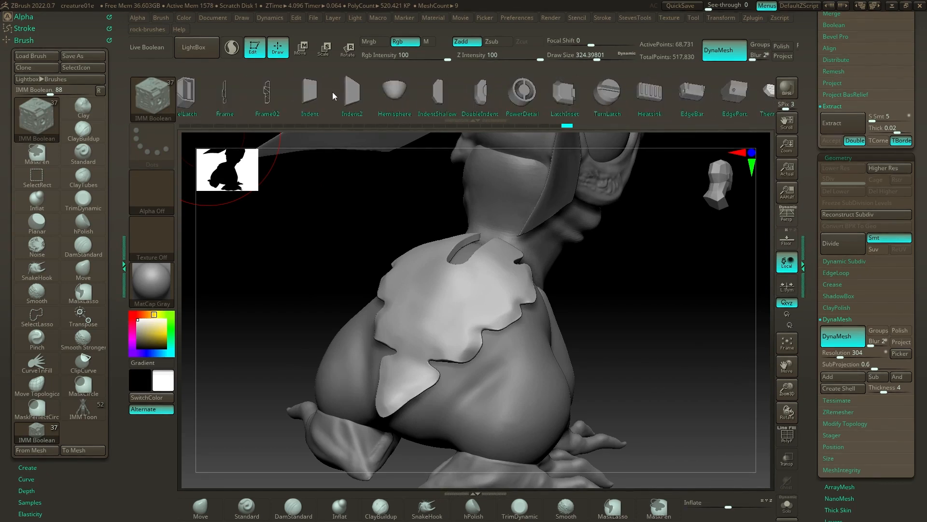
mouse_move(333, 95)
mouse_down()
mouse_move(728, 120)
mouse_move(483, 116)
mouse_up()
Load the IMM Ind. Parts brush and look through its insert meshes.
click(147, 99)
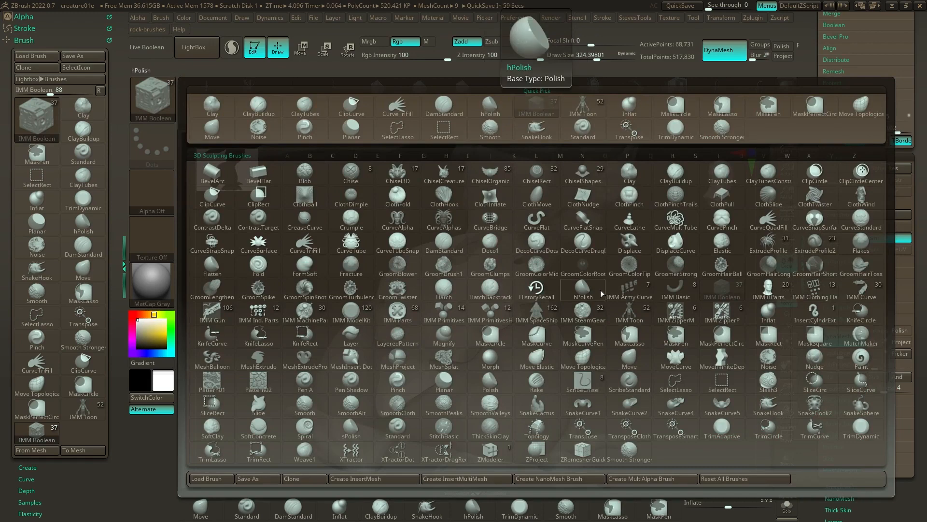
click(264, 321)
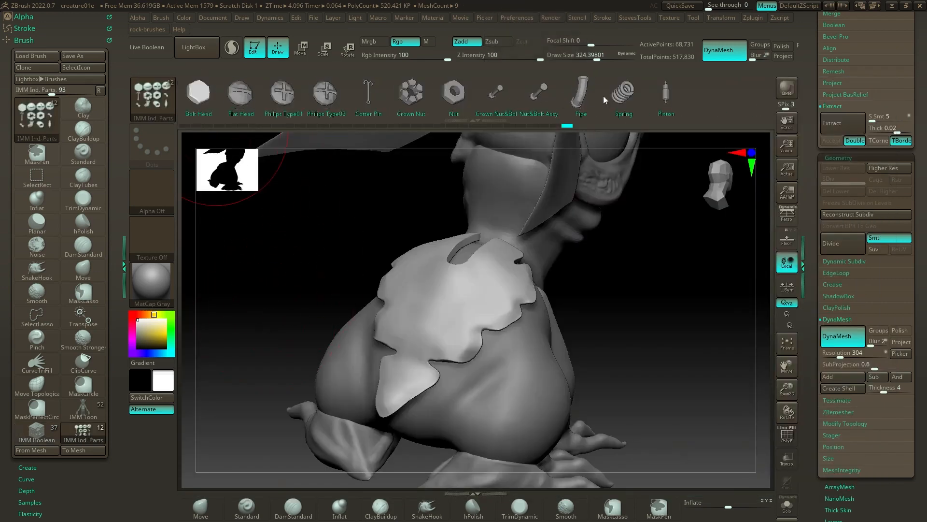
drag(370, 98, 618, 111)
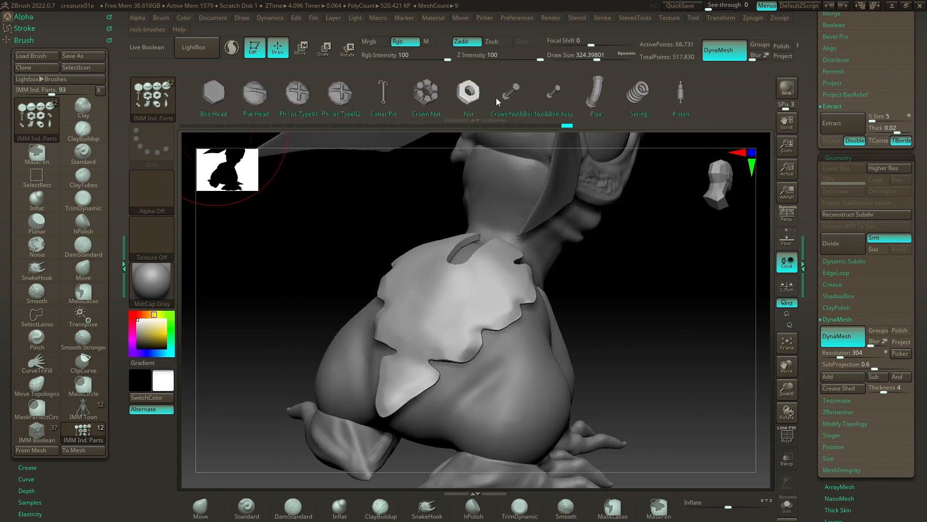
drag(497, 98, 541, 95)
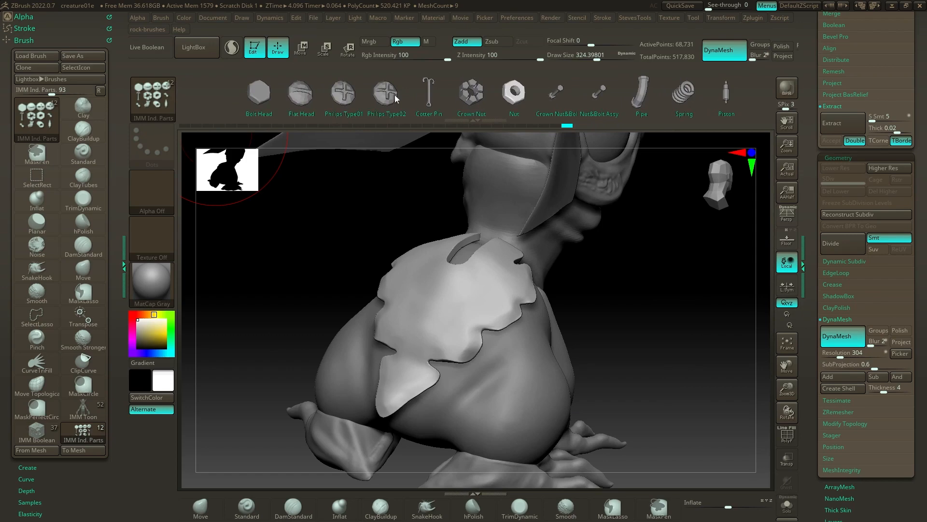
Load the IMM SpaceShip brush and choose its cone-shaped insert mesh, viewing the armor plate from the back.
click(168, 101)
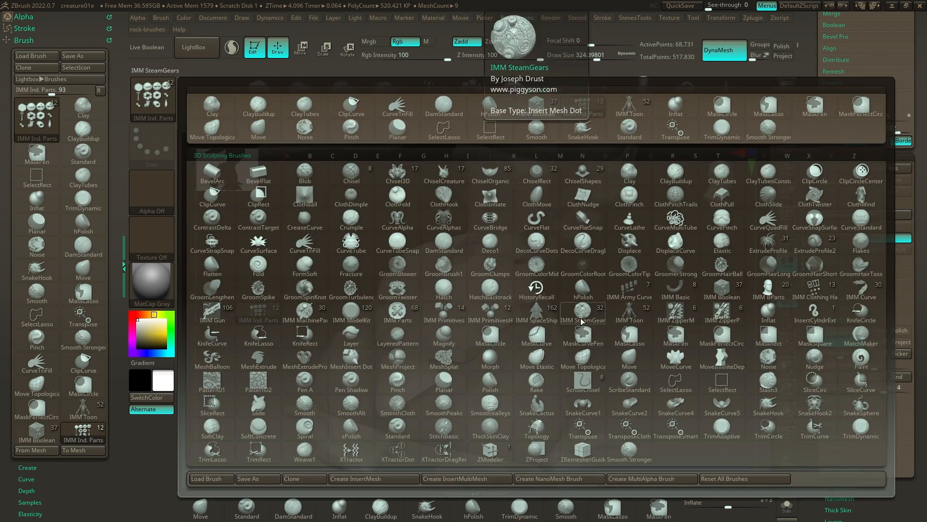
click(545, 314)
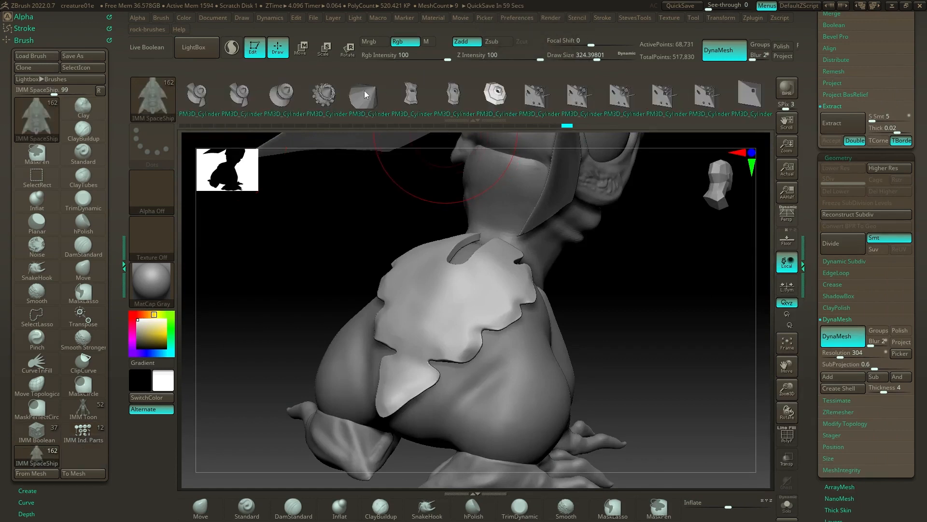
mouse_move(631, 265)
mouse_down()
mouse_move(637, 275)
mouse_move(598, 277)
mouse_move(647, 259)
mouse_move(646, 285)
mouse_up()
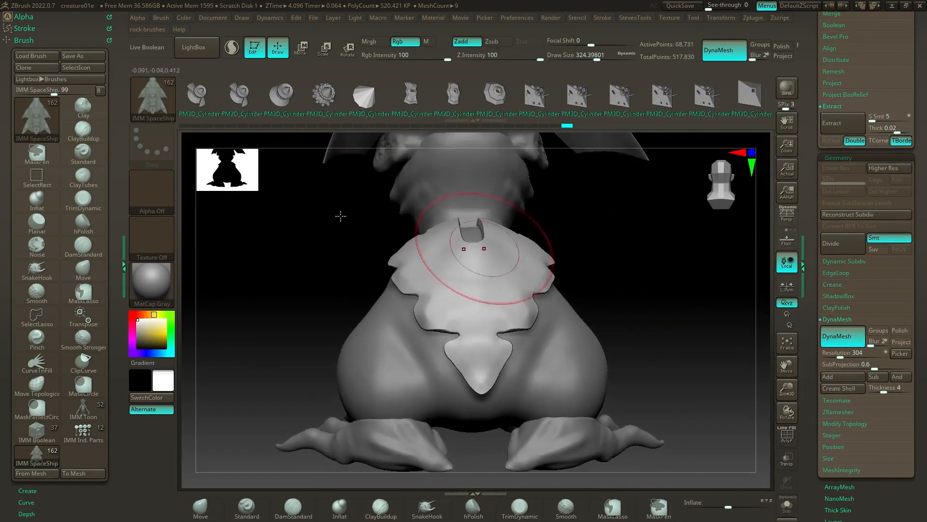
Set the insert brush's Imbed depth to 44 and open its modifier settings.
click(28, 41)
click(29, 44)
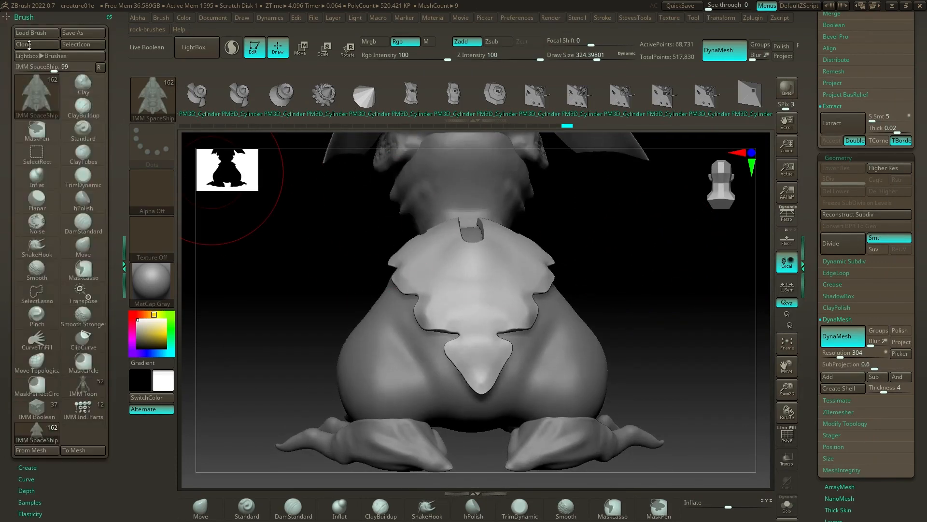
scroll(43, 194, down, 6)
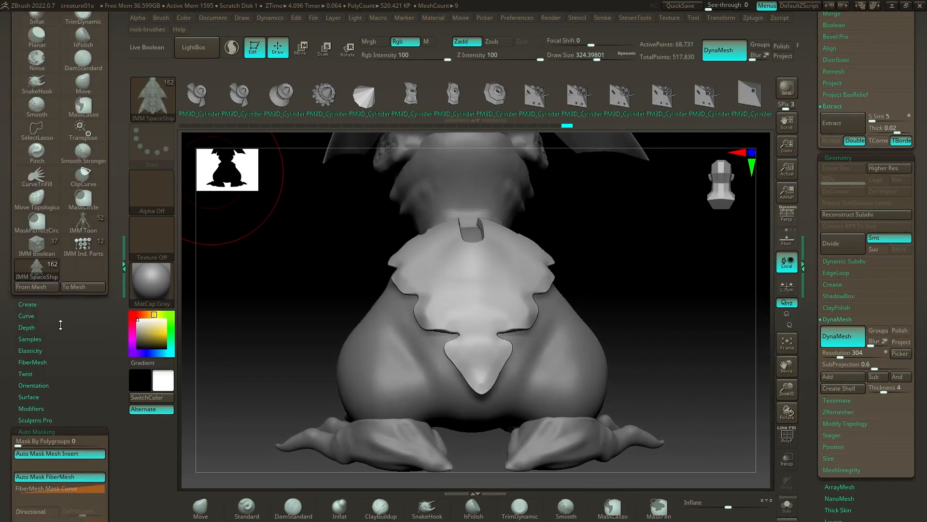
click(33, 245)
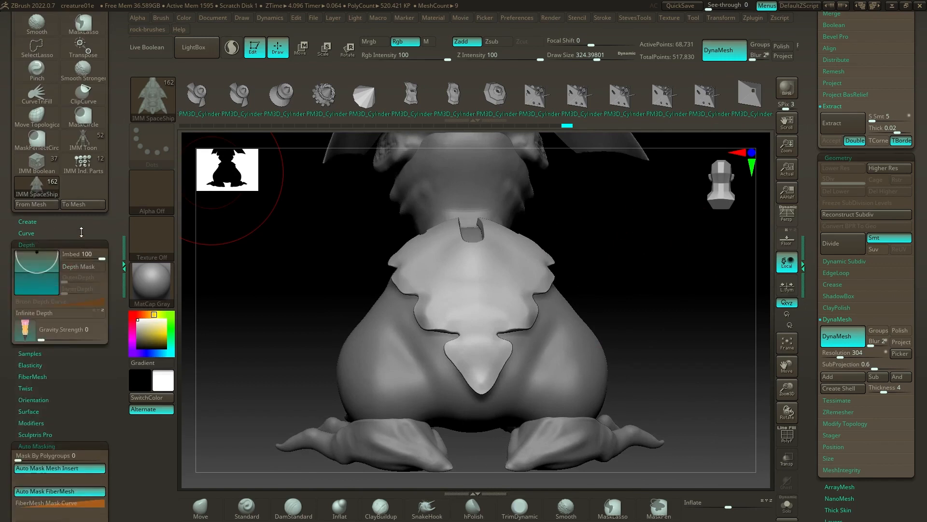
scroll(37, 229, down, 1)
drag(37, 228, 35, 236)
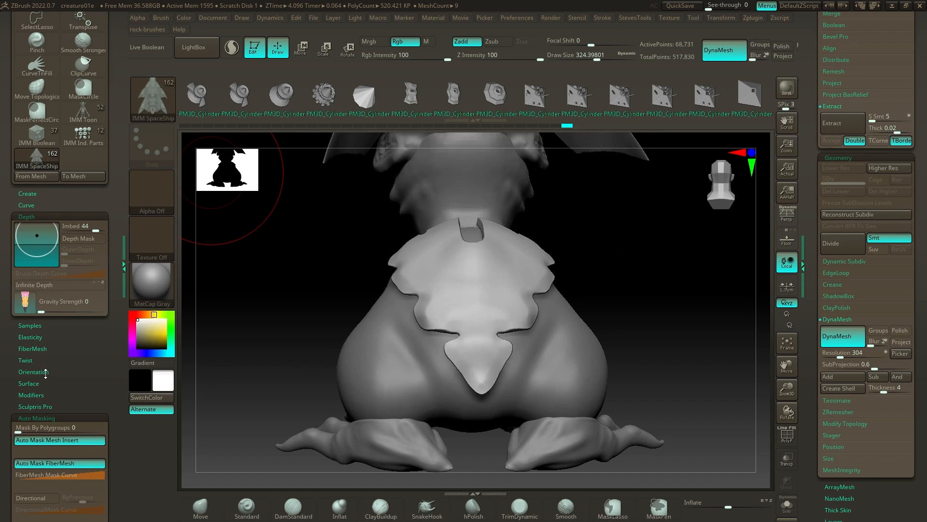
click(37, 395)
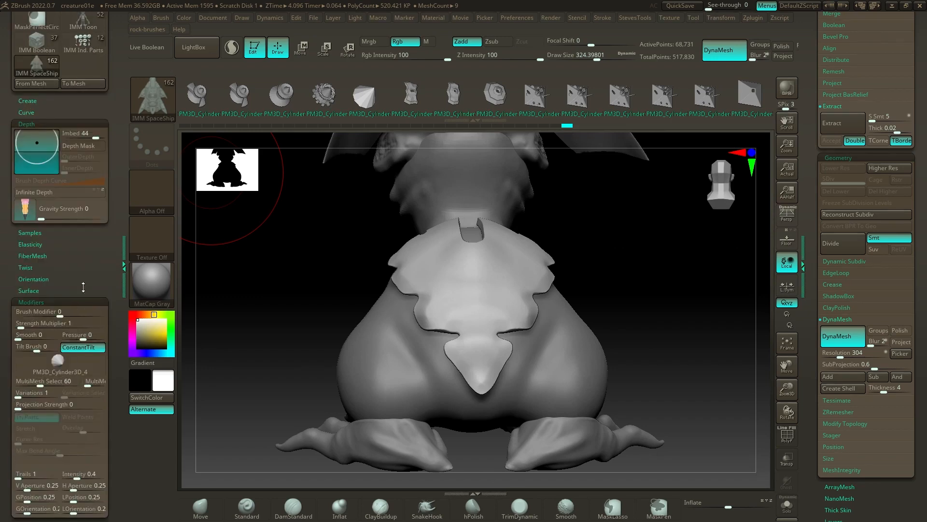
scroll(90, 232, down, 5)
scroll(90, 232, up, 1)
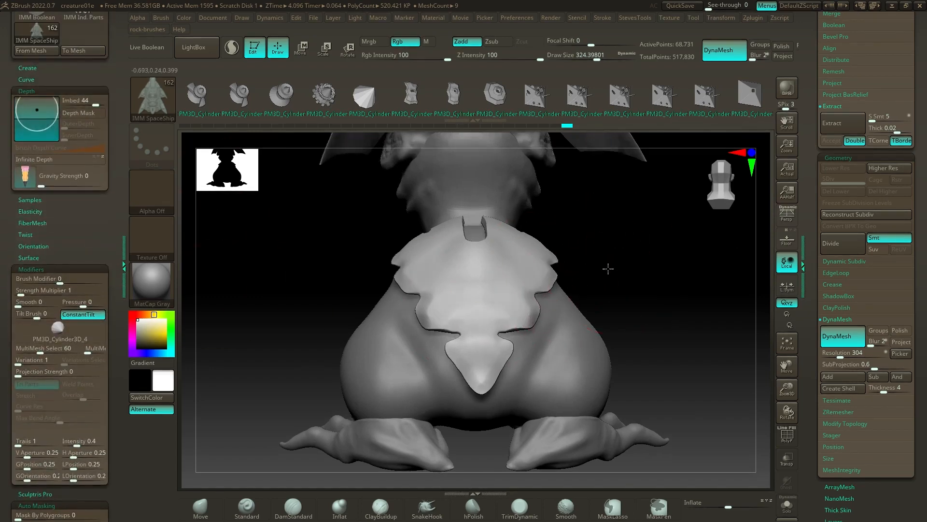
Try a mirrored pair of cone spikes on the upper armor plate at a draw size of about 145.
mouse_move(607, 269)
mouse_down()
mouse_move(638, 250)
mouse_move(611, 286)
mouse_move(642, 282)
mouse_move(648, 262)
mouse_move(636, 256)
mouse_move(640, 292)
mouse_move(619, 280)
mouse_up()
key(s)
drag(503, 281, 525, 286)
drag(641, 317, 570, 344)
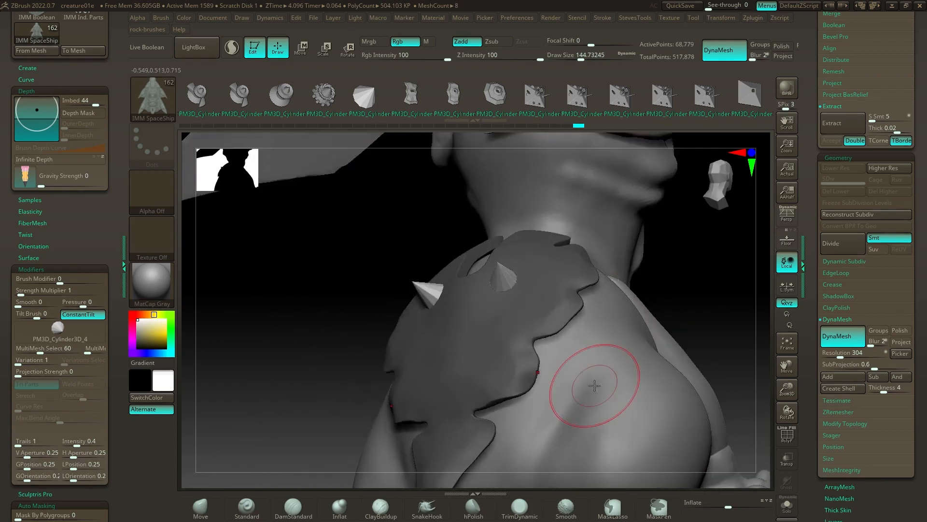
key(ctrl+z)
Reduce the insert brush's draw size to about 51 while facing the armor plate from behind.
drag(674, 268, 692, 288)
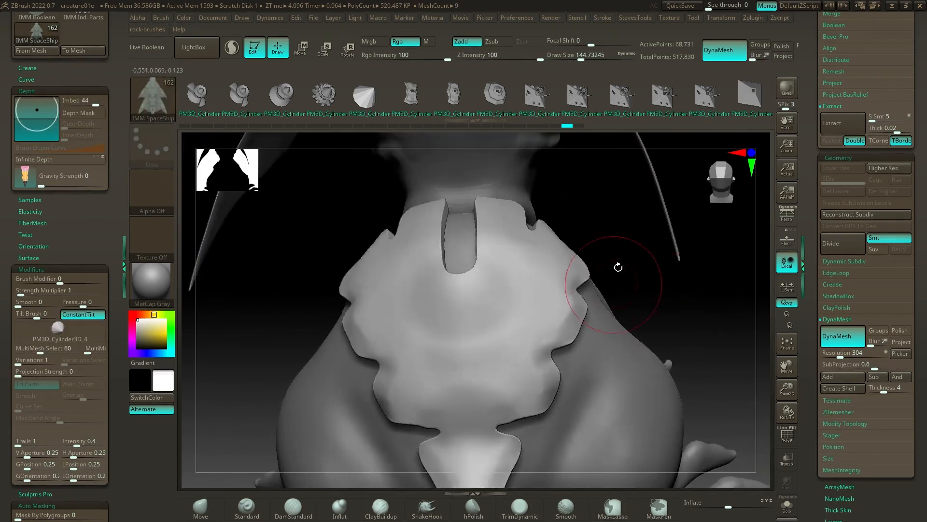
key(s)
drag(623, 252, 606, 252)
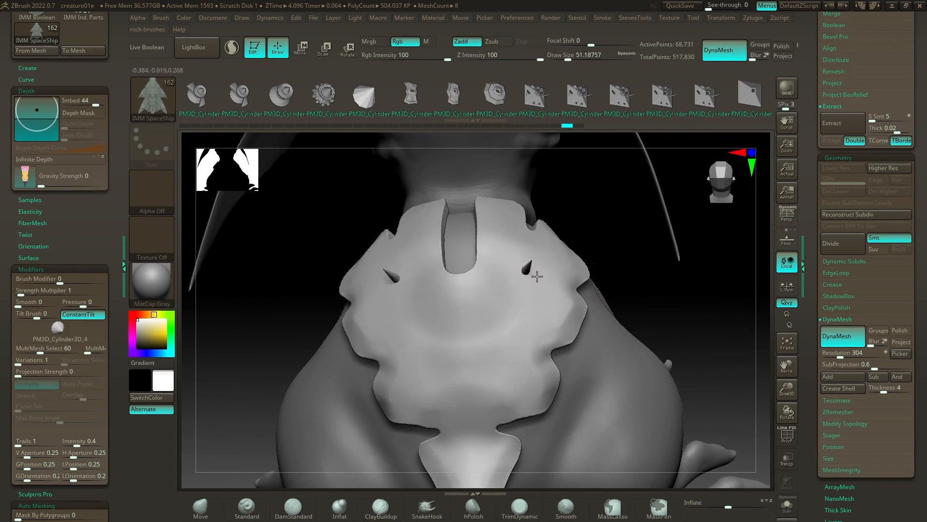
Try a small mirrored pair of cone spikes on the armor plate on either side of the notch.
drag(545, 278, 555, 307)
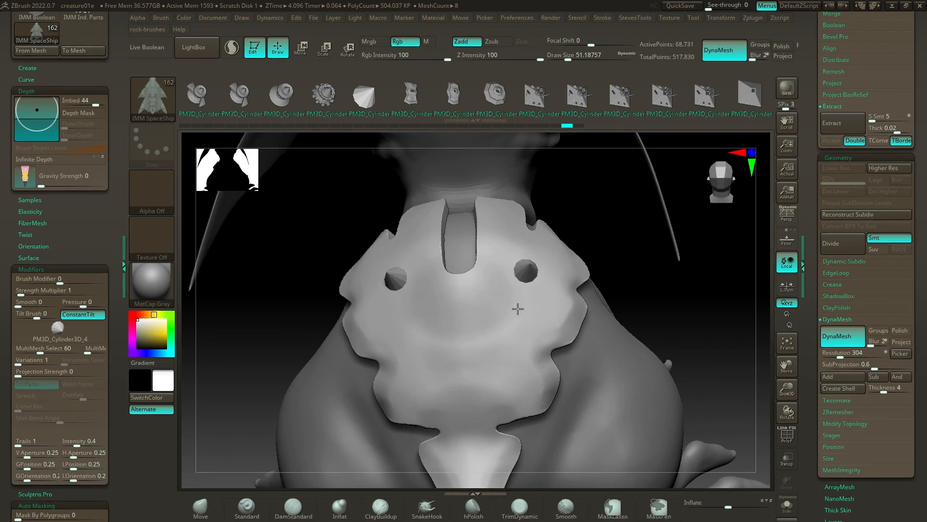
drag(517, 308, 483, 293)
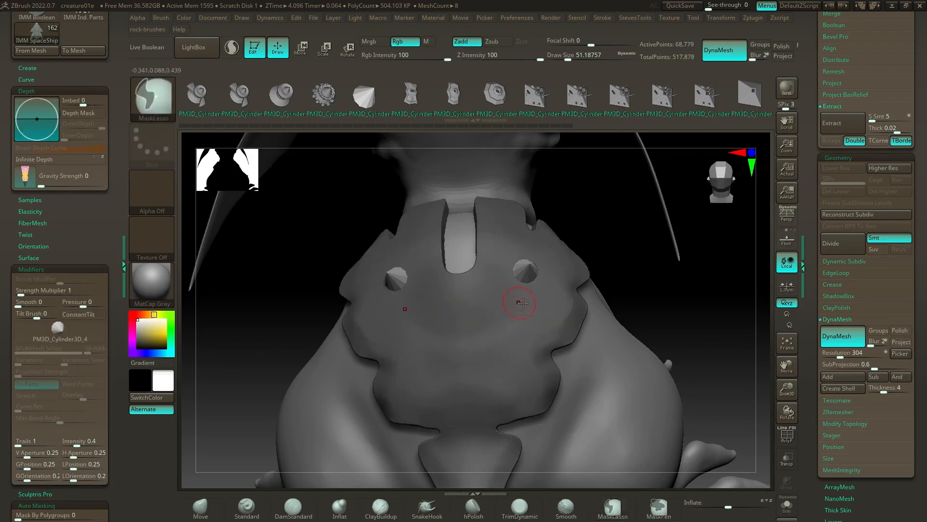
key(ctrl)
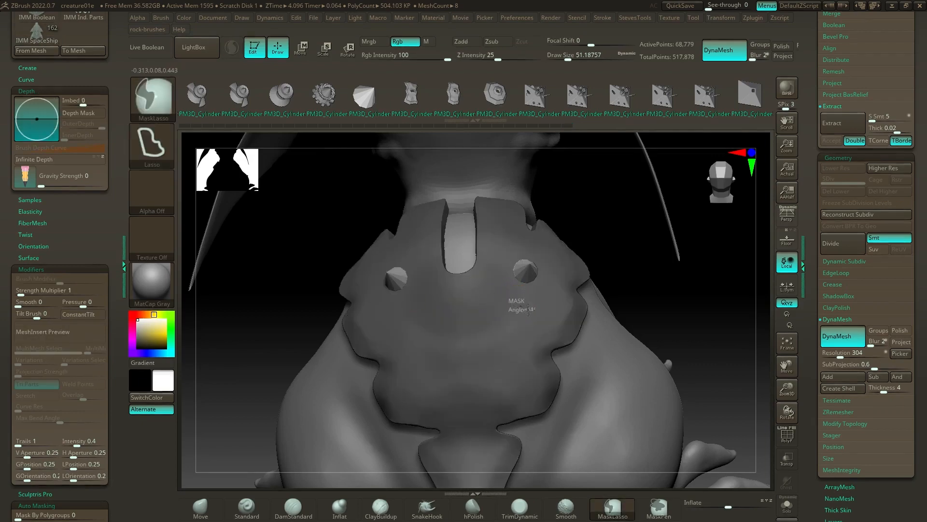
ctrl+click(528, 310)
key(ctrl+z)
key(ctrl+z)
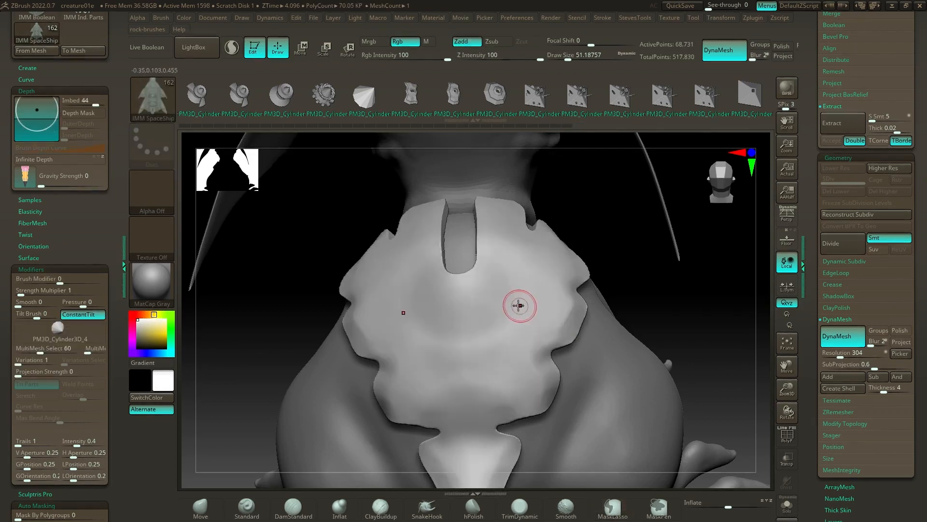
Insert four mirrored pairs of small cone spikes up the armor plate on both sides of the notch.
drag(519, 304, 531, 315)
key(ctrl)
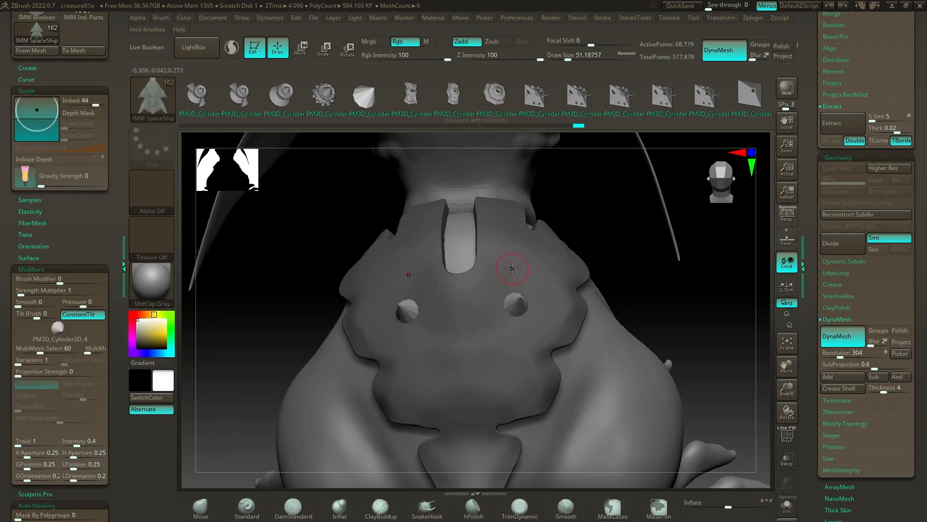
drag(527, 279, 527, 279)
key(ctrl)
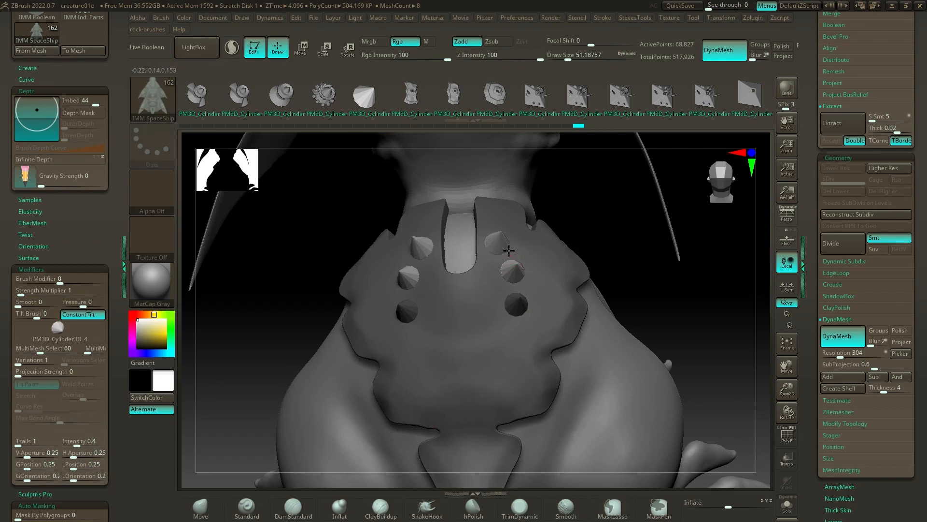
ctrl+drag(509, 250, 510, 251)
drag(579, 213, 579, 235)
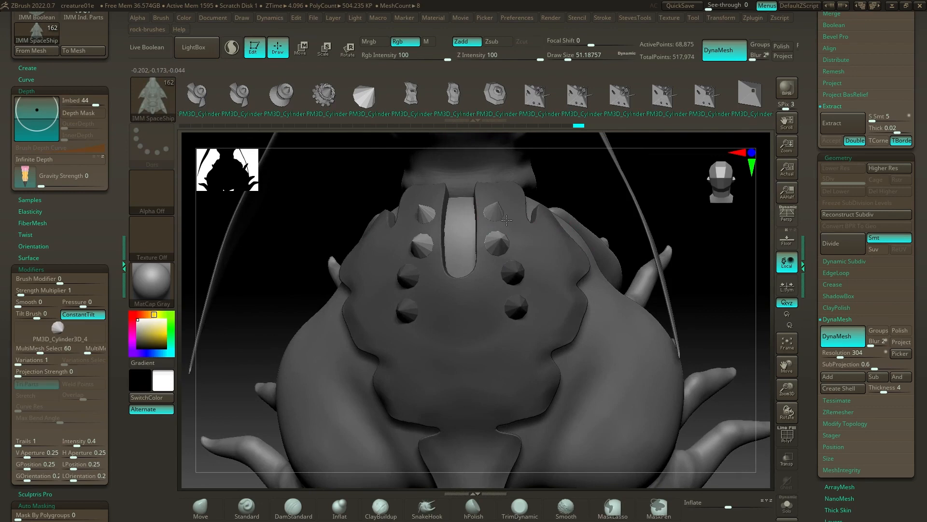
mouse_move(506, 220)
mouse_down()
mouse_move(518, 226)
mouse_move(510, 222)
mouse_up()
drag(621, 234, 608, 205)
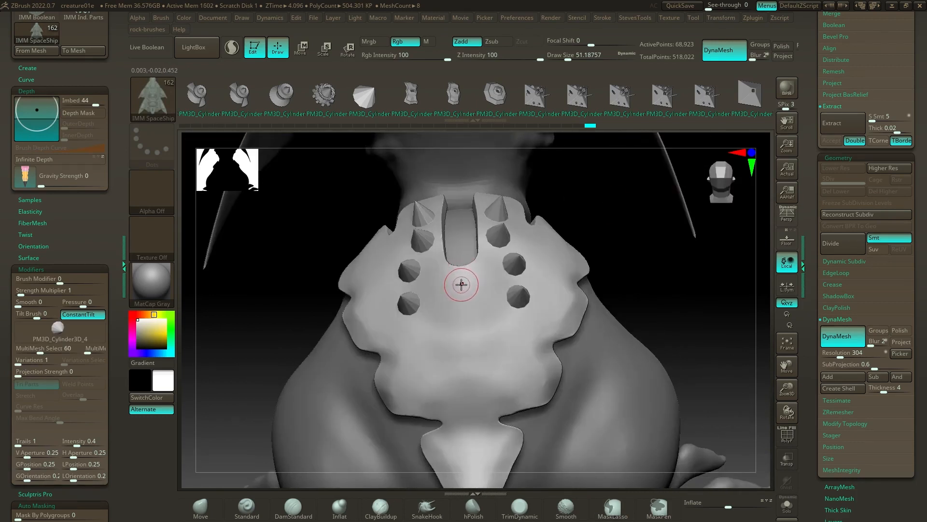
Insert a row of five cone spikes down the plate's centre line, from below the notch to the narrow tail section.
drag(462, 285, 468, 305)
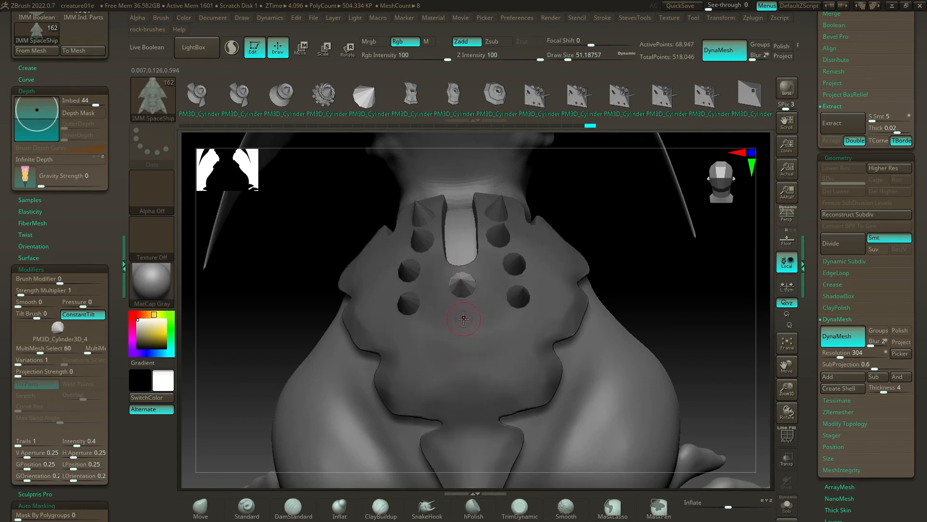
drag(471, 335, 469, 400)
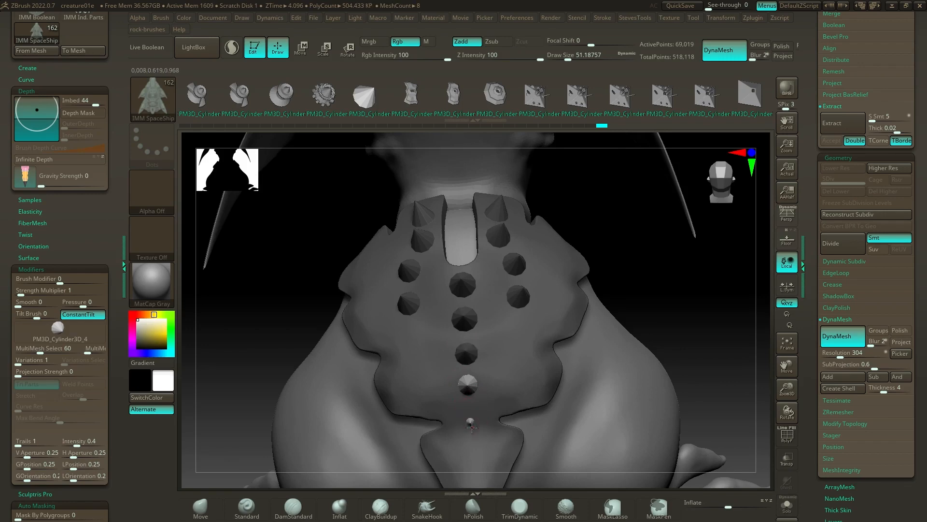
drag(475, 432, 475, 434)
mouse_move(686, 289)
mouse_down()
mouse_move(607, 284)
mouse_move(614, 285)
mouse_up()
drag(417, 276, 659, 335)
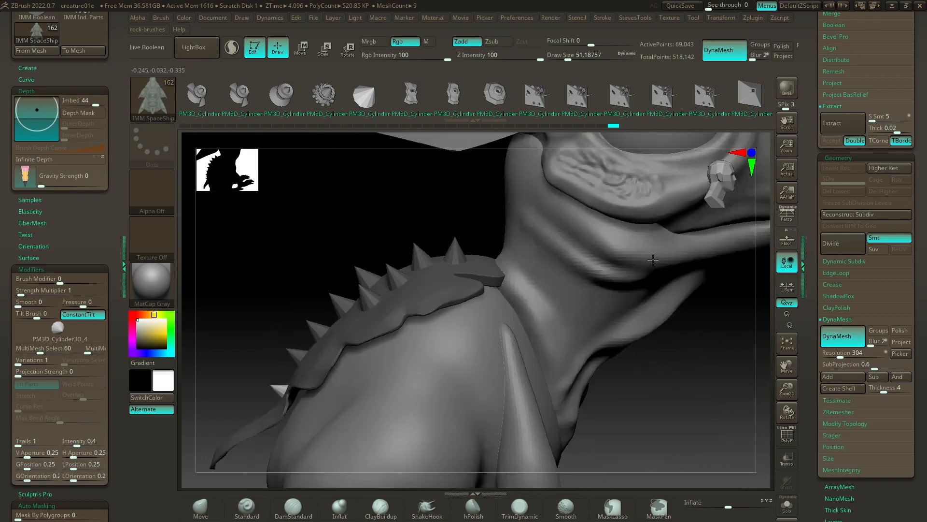
mouse_move(684, 403)
mouse_down()
mouse_move(678, 334)
mouse_move(586, 331)
mouse_move(644, 327)
mouse_move(649, 288)
mouse_move(656, 323)
mouse_up()
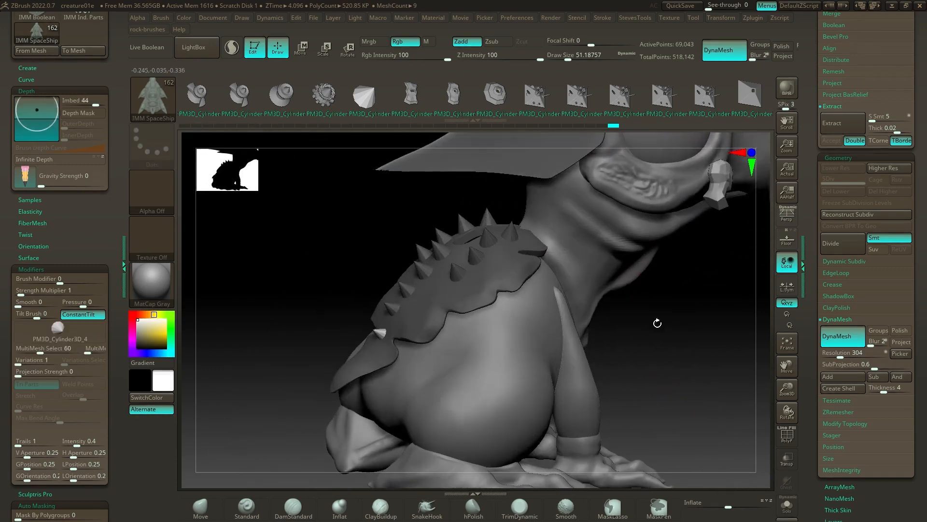
Clear the mask on the plate and turn on the polyframe display to show its polygroups.
mouse_move(687, 352)
ctrl+mouse_down()
mouse_move(688, 366)
mouse_move(679, 316)
mouse_move(702, 318)
mouse_move(660, 338)
mouse_move(507, 249)
ctrl+mouse_up()
click(787, 434)
drag(313, 287, 310, 263)
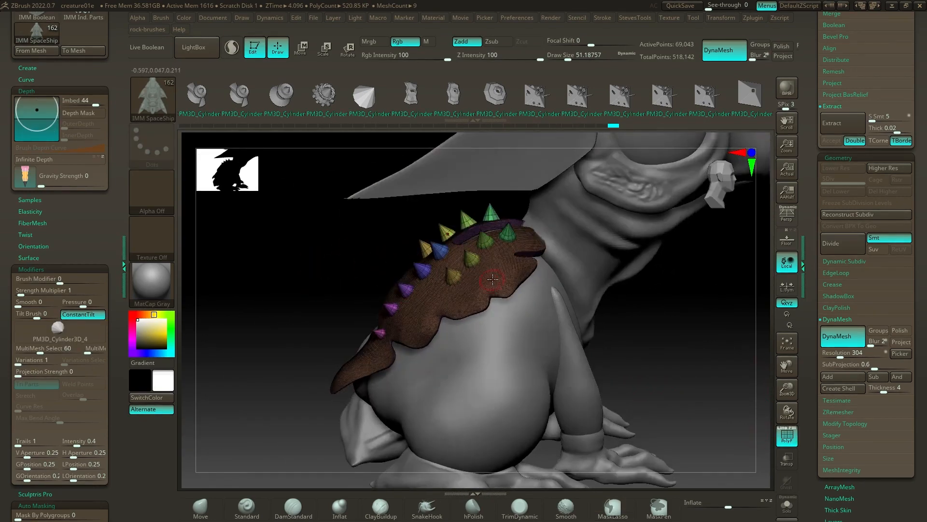
Switch the selection brush to SelectRect and hide the armor plate's polygroups, leaving only the cone spikes visible.
key(ctrl+shift)
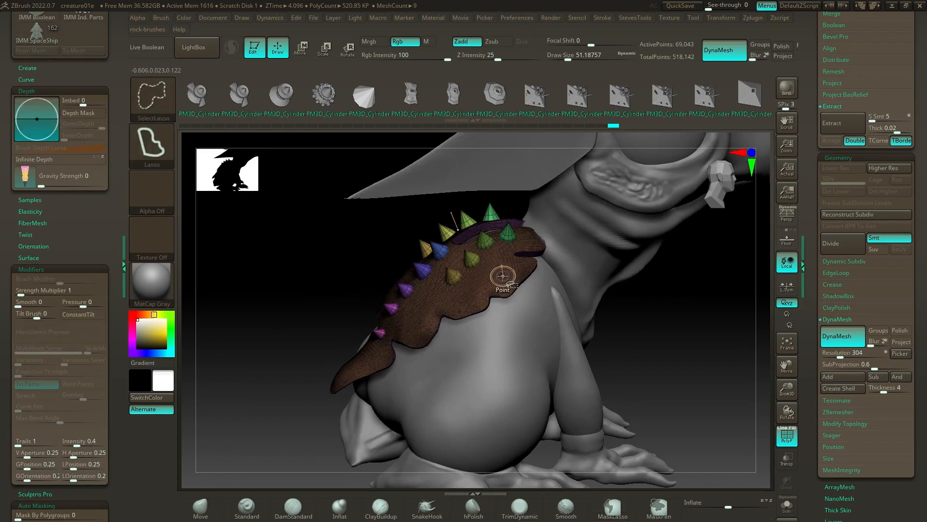
click(165, 100)
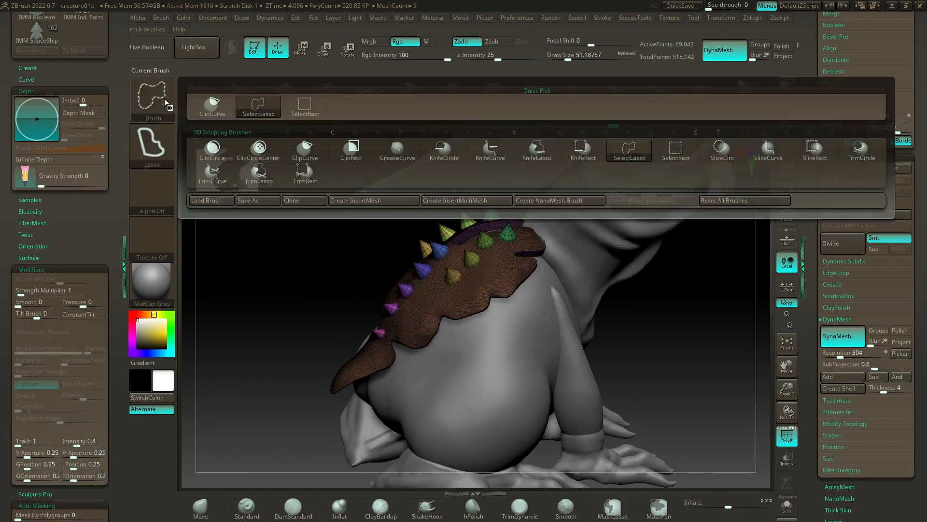
ctrl+shift+click(312, 110)
ctrl+shift+click(514, 266)
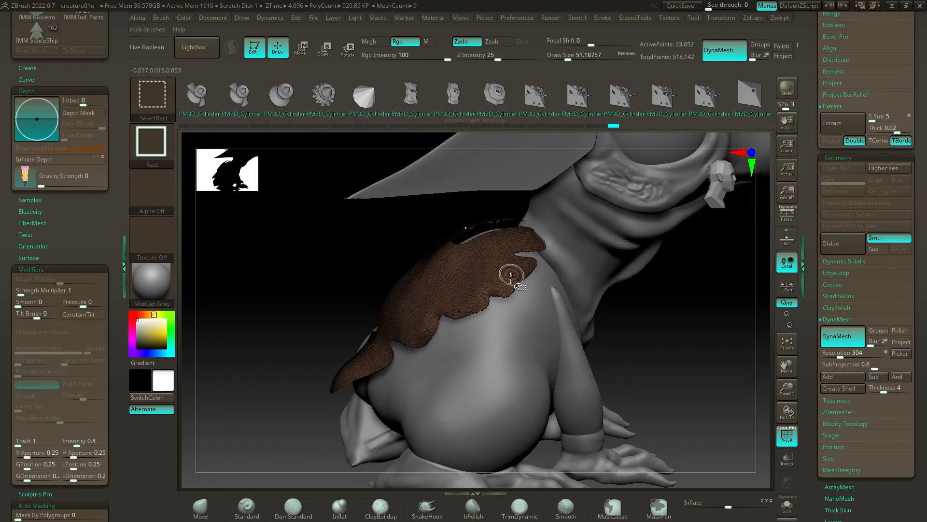
ctrl+shift+click(512, 278)
ctrl+shift+click(544, 251)
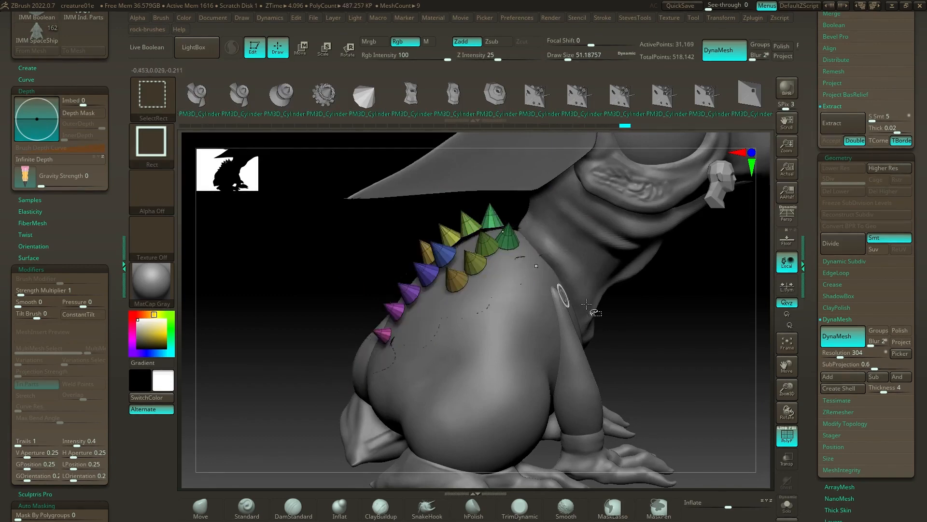
drag(675, 320, 666, 283)
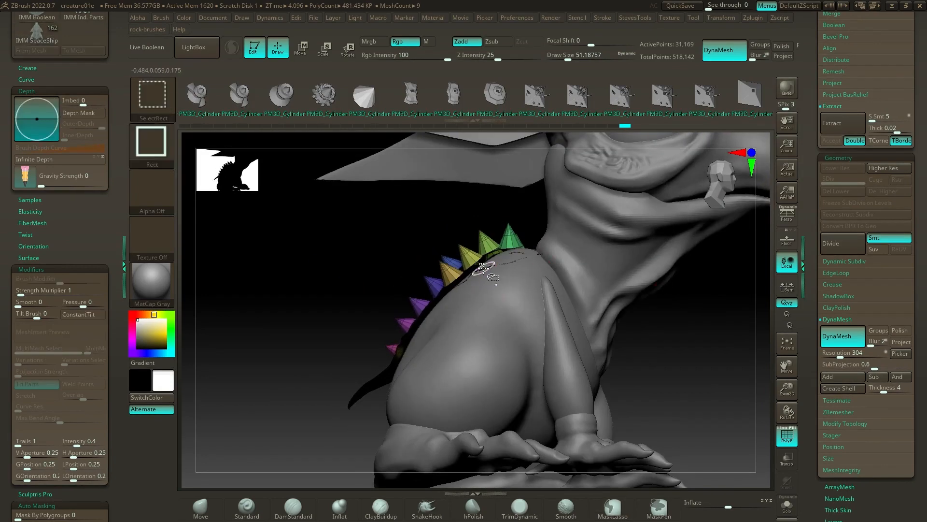
ctrl+shift+click(365, 390)
Isolate the spikes in Solo mode, combine them into one polygroup and divide them once.
drag(323, 314, 360, 311)
click(786, 504)
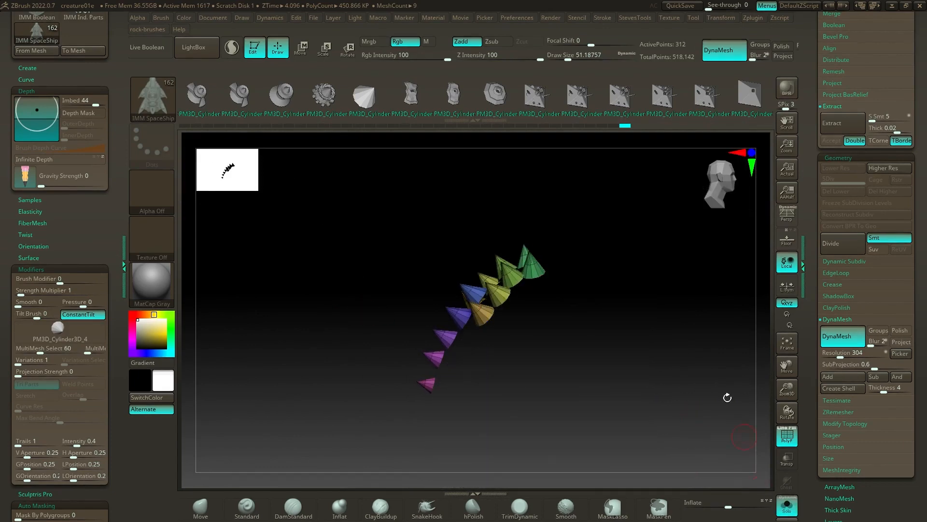
drag(729, 395, 610, 334)
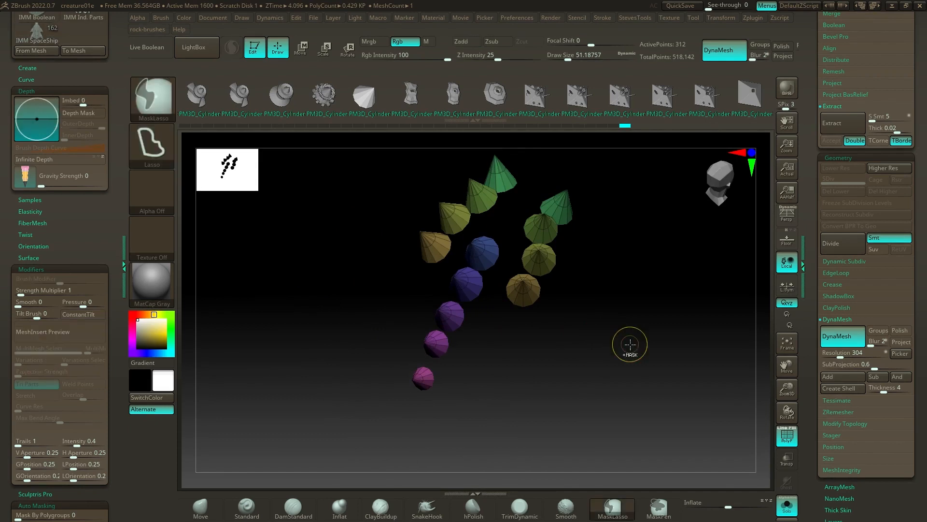
key(ctrl+w)
alt+drag(634, 298, 618, 332)
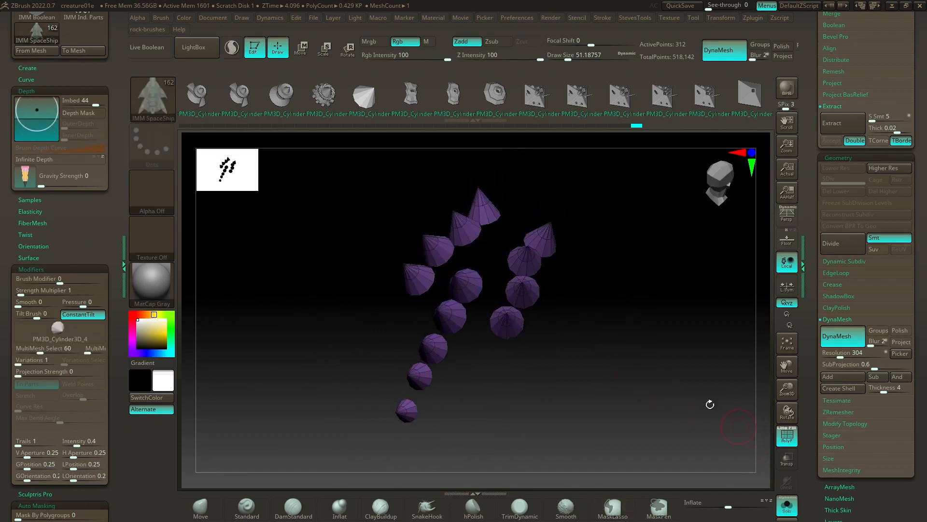
click(836, 253)
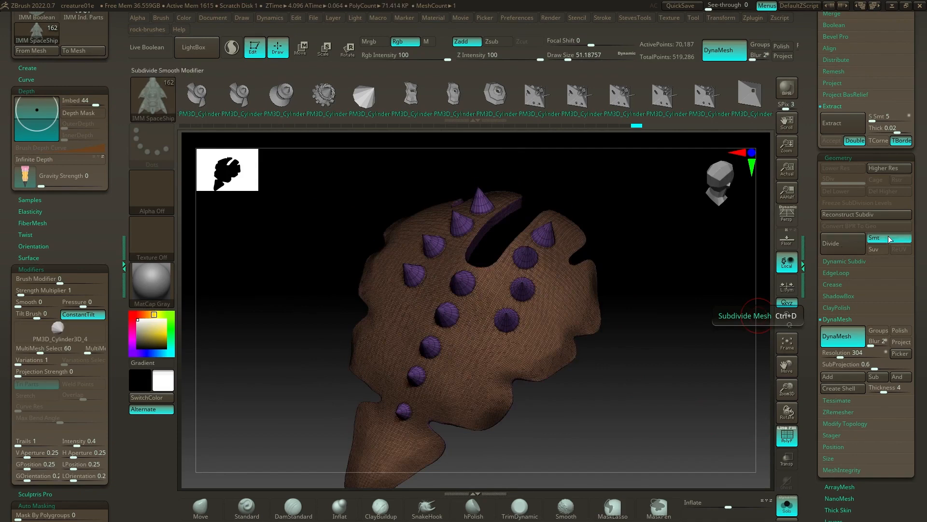
Try to separate the spikes from the plate with Split To Similar Parts.
drag(920, 165, 921, 216)
scroll(854, 198, up, 3)
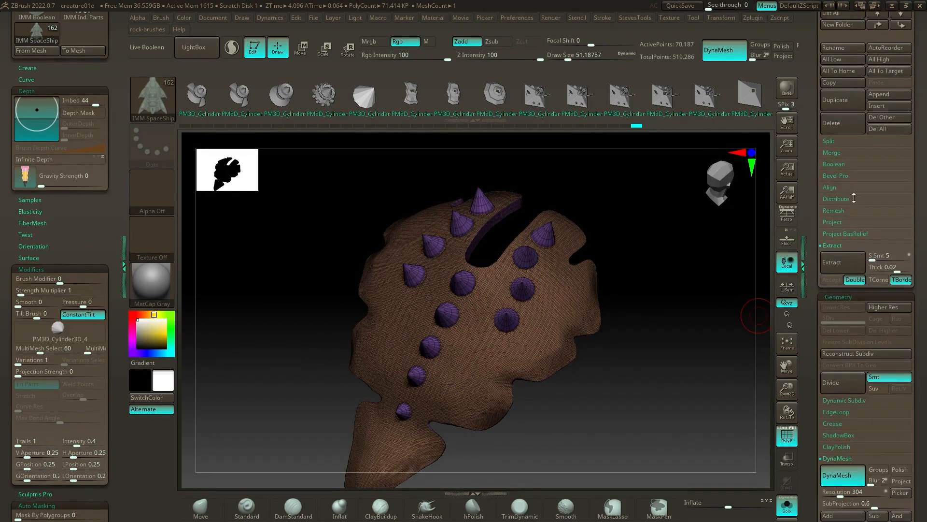
click(829, 141)
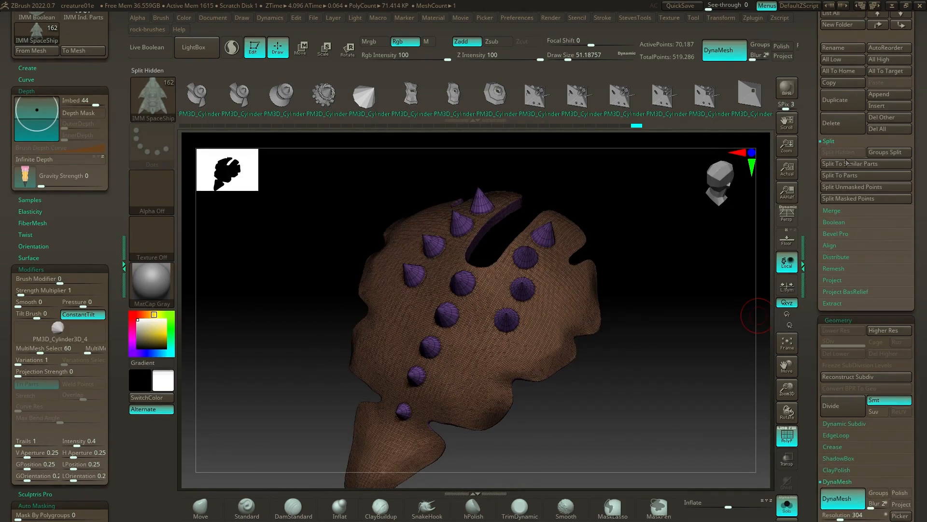
click(877, 161)
click(754, 181)
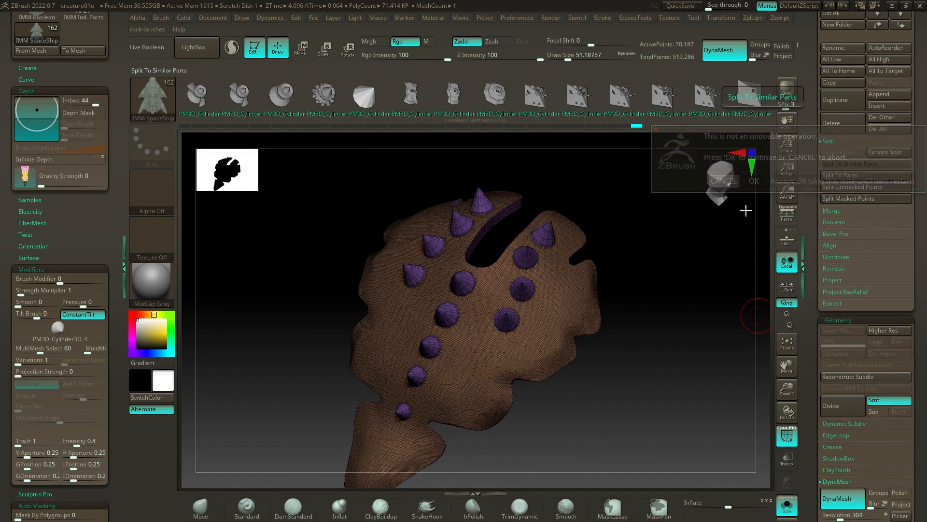
mouse_move(654, 276)
mouse_down()
mouse_move(626, 265)
mouse_move(637, 267)
mouse_up()
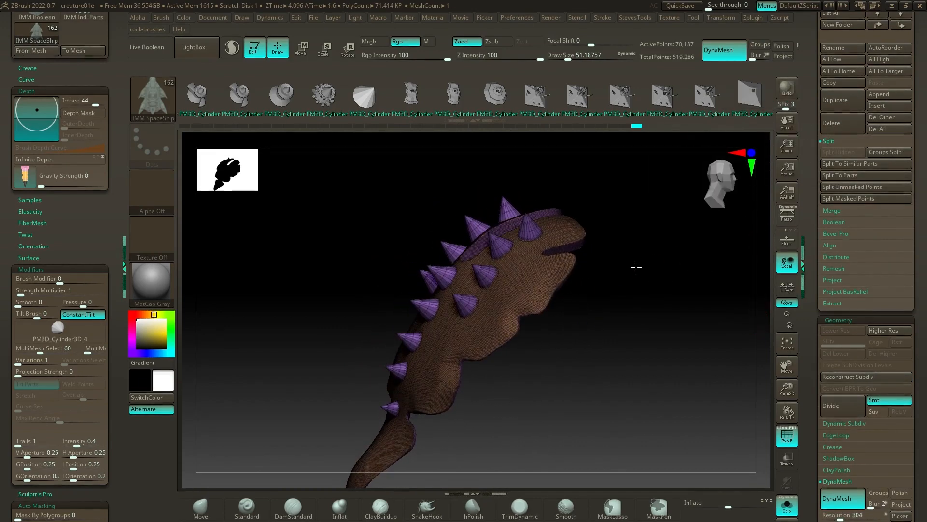
Isolate the armor plate, assign it a single new polygroup and unhide the spikes.
ctrl+shift+click(530, 230)
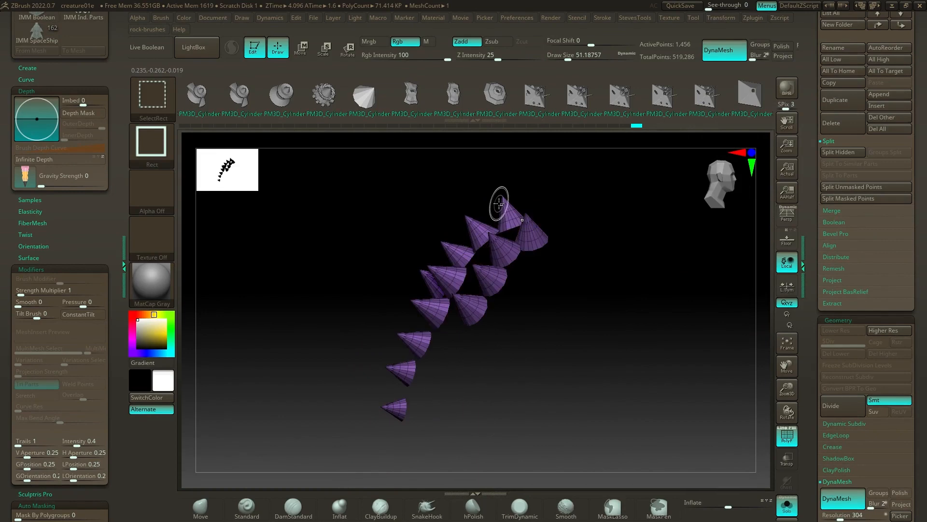
ctrl+shift+click(611, 213)
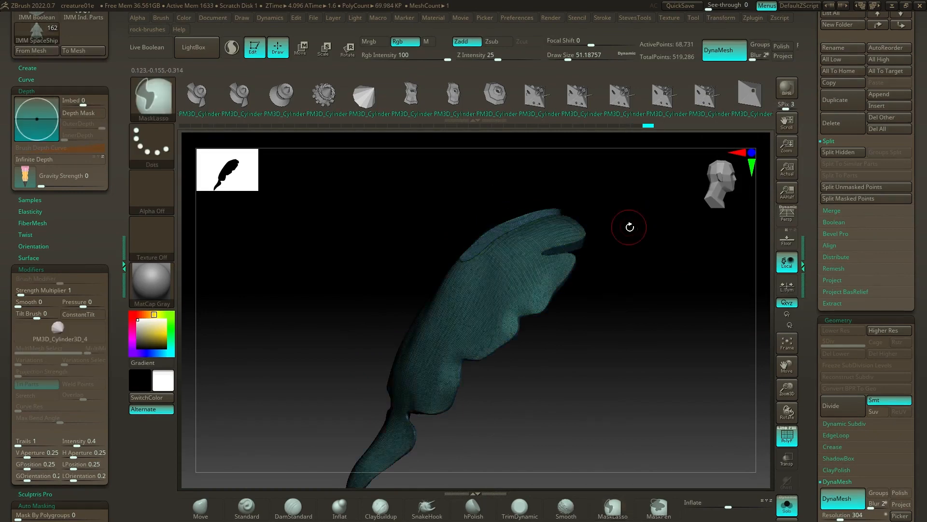
drag(630, 226, 651, 238)
ctrl+shift+click(691, 274)
drag(691, 275, 679, 306)
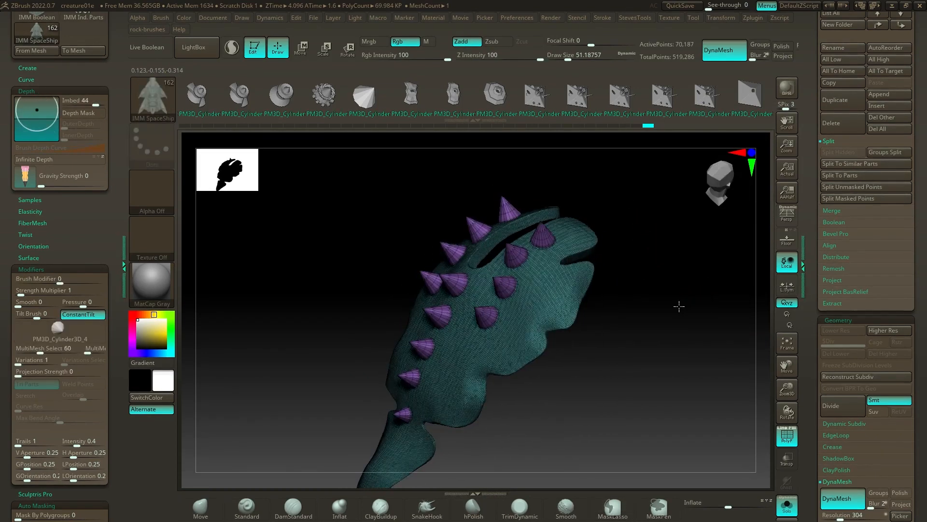
Split the plate and spikes into separate subtools with Groups Split and exit Solo mode.
click(887, 155)
click(754, 177)
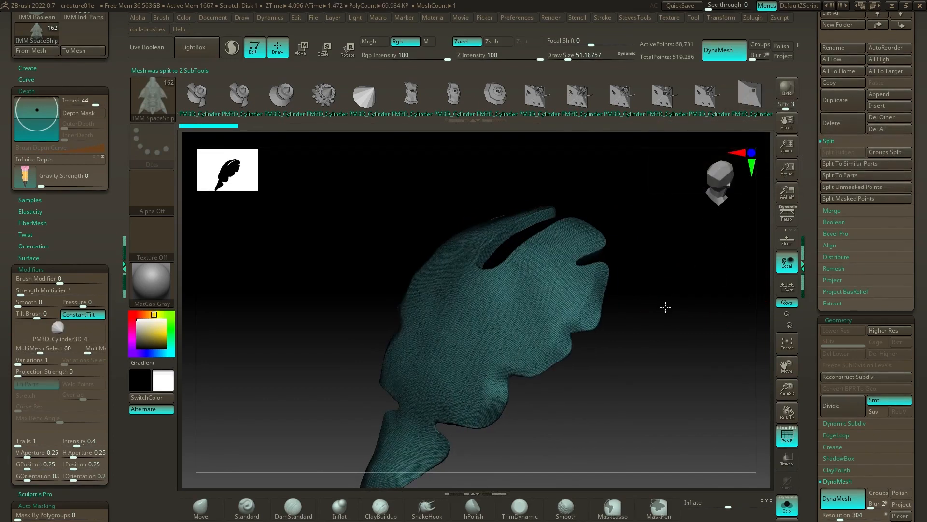
click(783, 506)
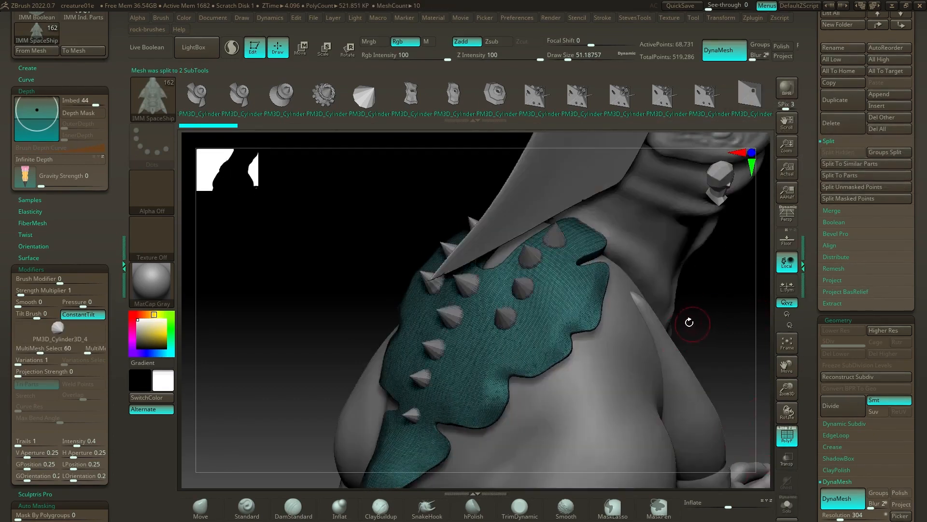
drag(689, 321, 658, 299)
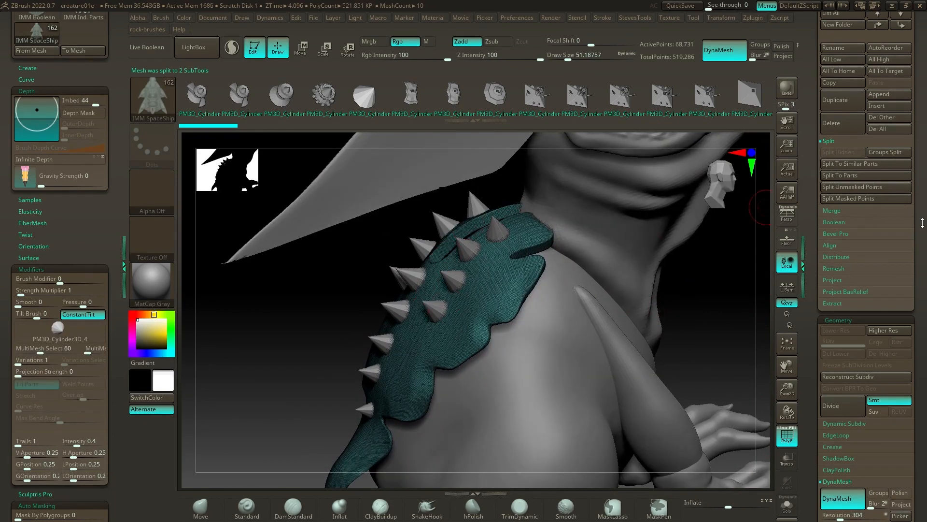
Make the spikes subtool Extract3 active and turn off the polyframe display.
scroll(845, 223, up, 5)
drag(825, 198, 824, 211)
click(850, 210)
drag(692, 277, 718, 282)
click(794, 435)
mouse_move(712, 331)
mouse_down()
mouse_move(697, 299)
mouse_move(677, 302)
mouse_up()
key(ctrl)
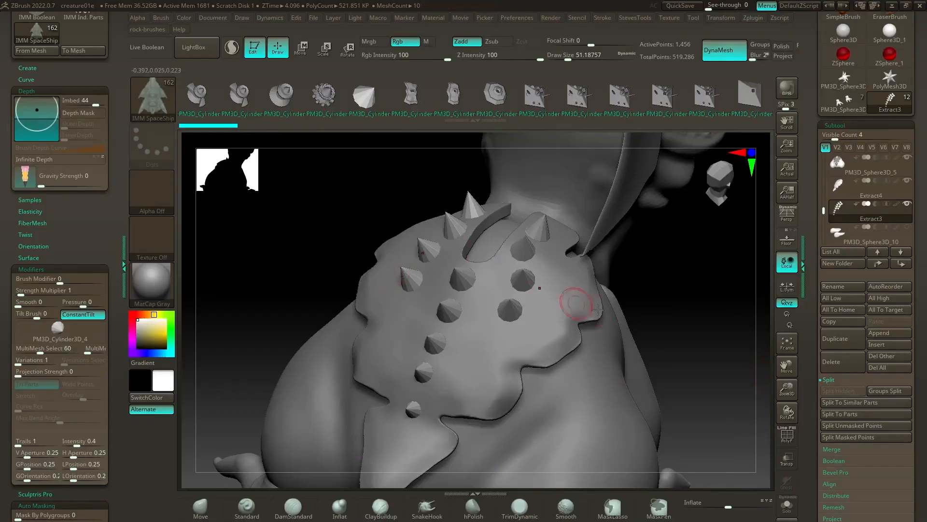
mouse_move(603, 315)
mouse_down()
mouse_move(696, 304)
mouse_move(668, 315)
mouse_move(666, 304)
mouse_up()
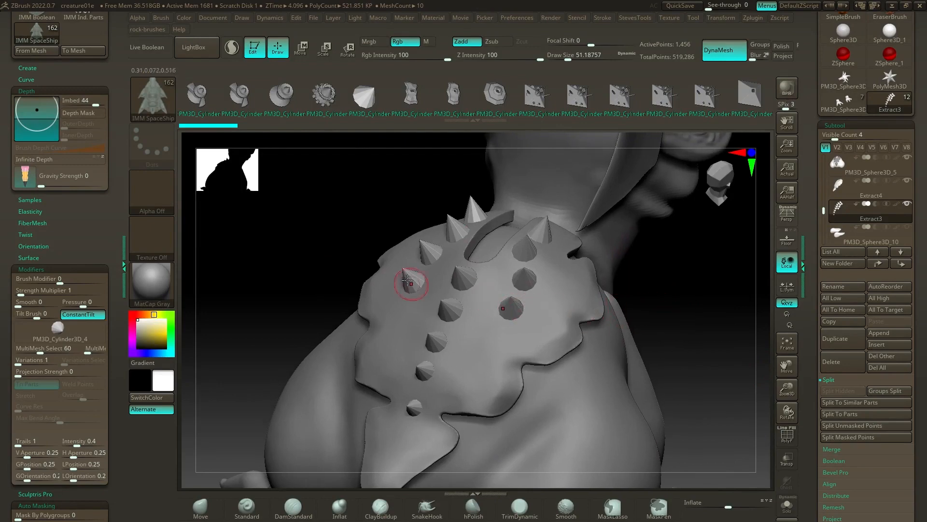
Divide the cone spikes with smoothing up to subdivision level 3.
drag(914, 423, 909, 289)
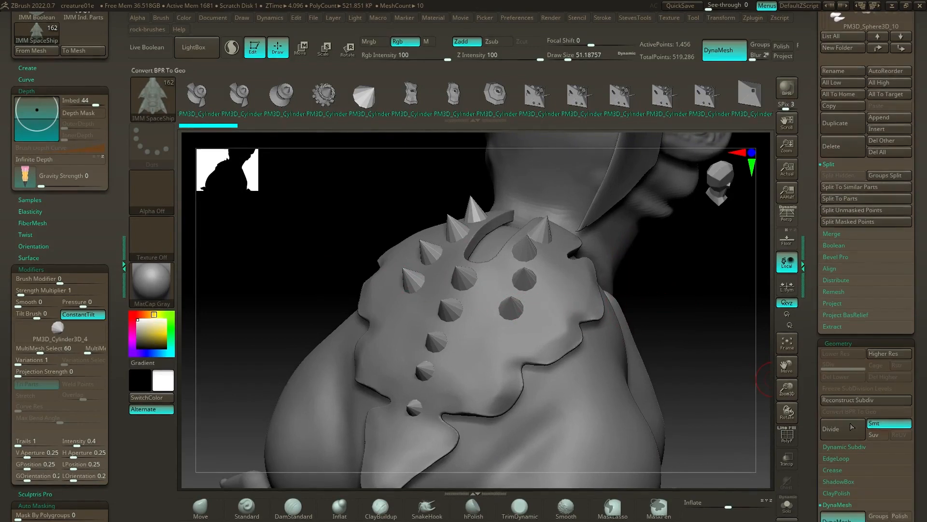
click(844, 431)
drag(697, 362, 662, 306)
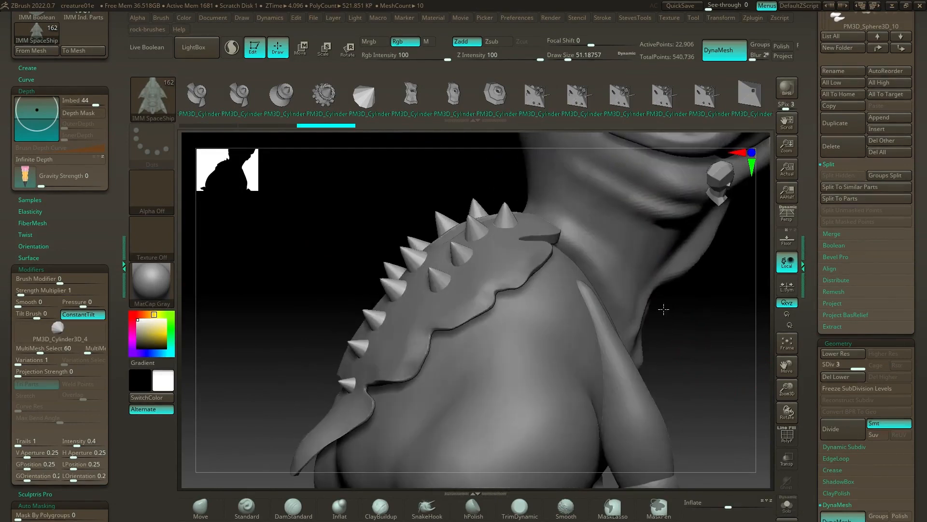
mouse_move(710, 356)
mouse_down()
mouse_move(670, 356)
mouse_move(668, 341)
mouse_move(637, 375)
mouse_move(621, 361)
mouse_move(623, 462)
mouse_up()
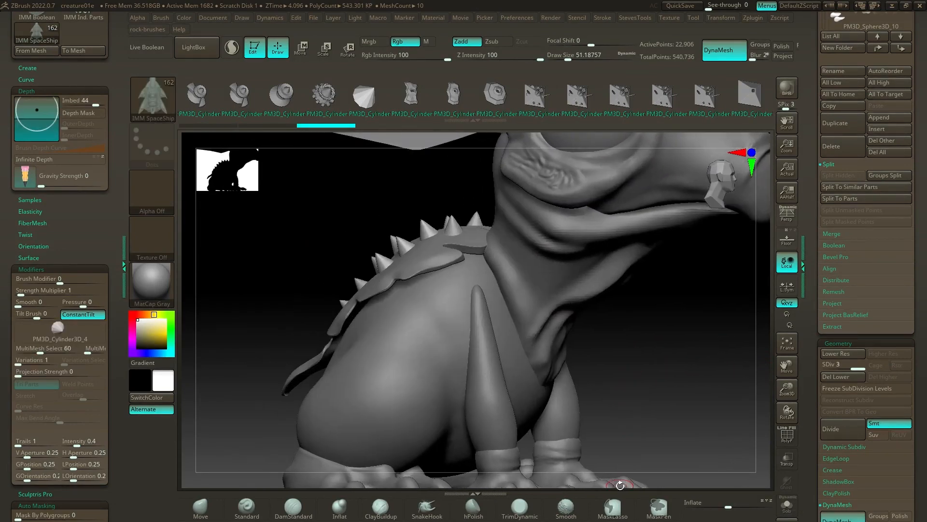
drag(624, 430, 625, 358)
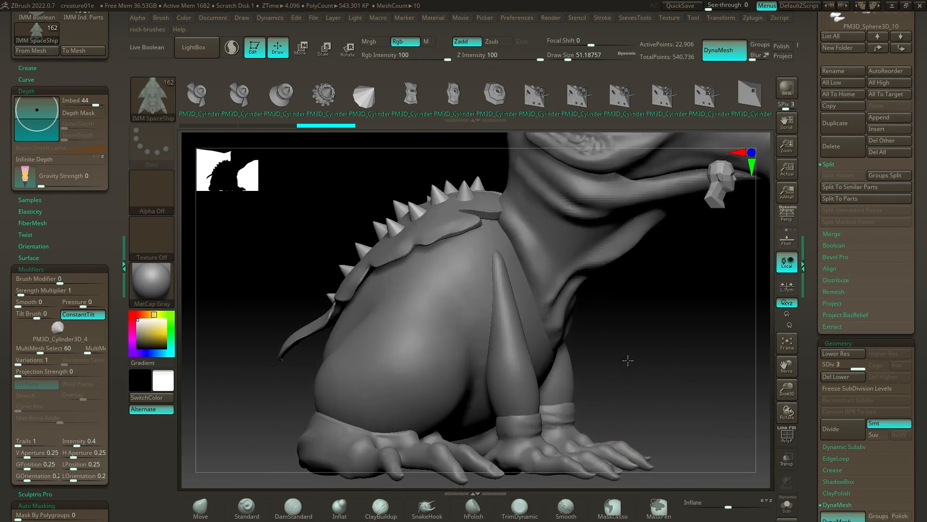
click(418, 359)
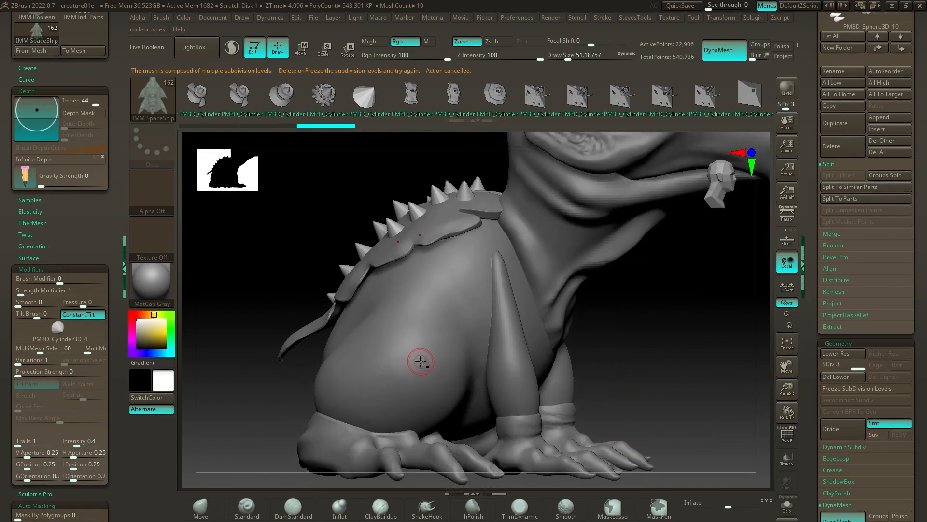
Make the creature's body subtool PM3D_Sphere3D_5 active and view it from the side.
alt+click(414, 327)
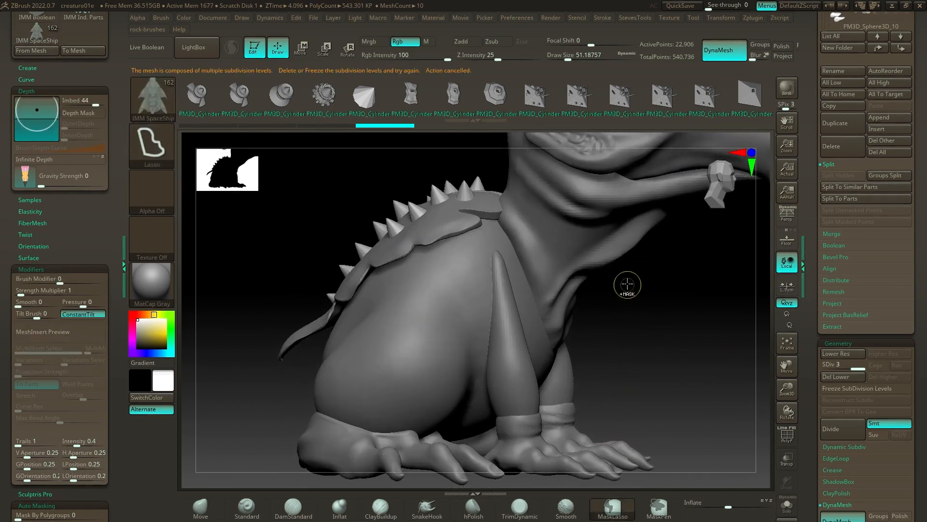
alt+click(434, 353)
drag(643, 321, 473, 383)
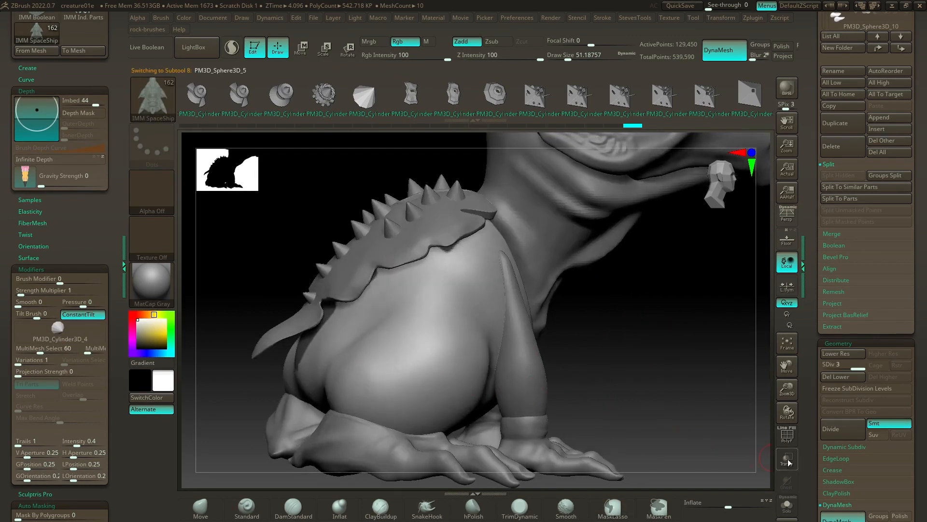
drag(644, 375, 630, 356)
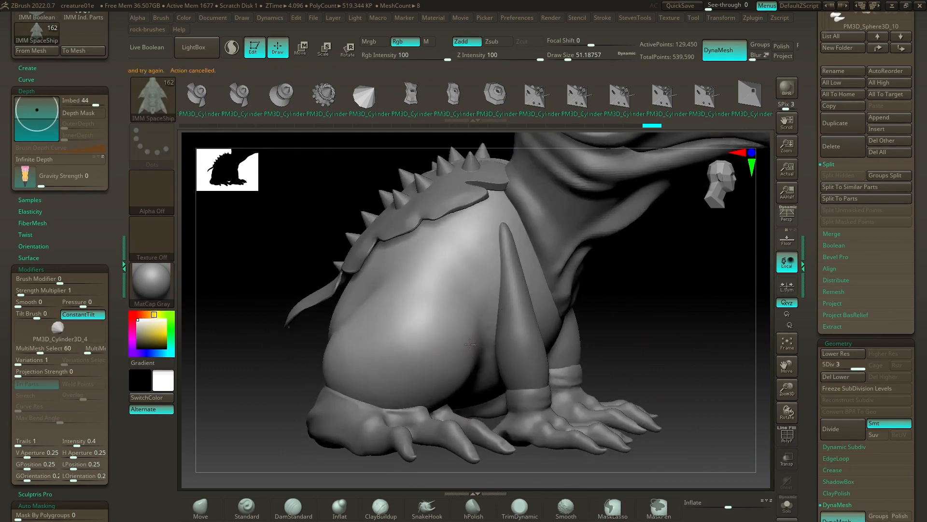
Try deleting the body's lower subdivision levels, and undo the deletion.
drag(914, 297, 920, 299)
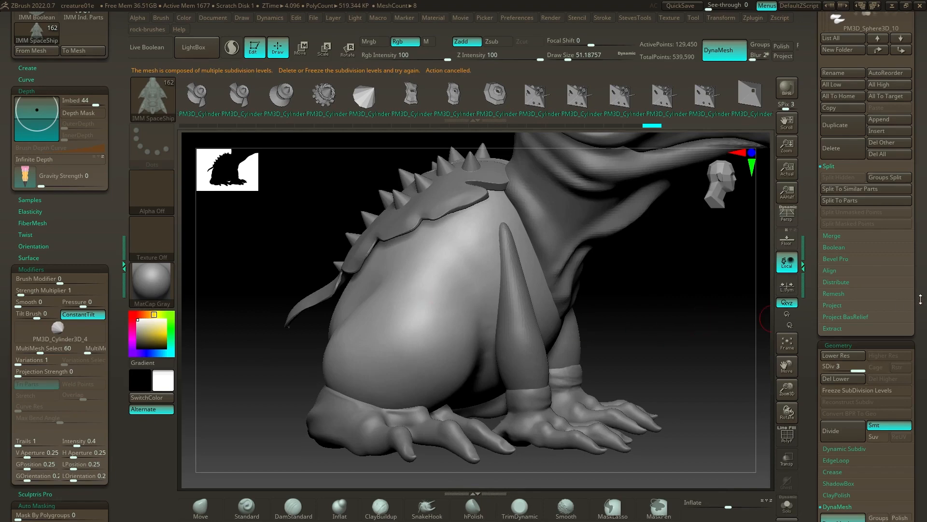
click(849, 379)
click(461, 307)
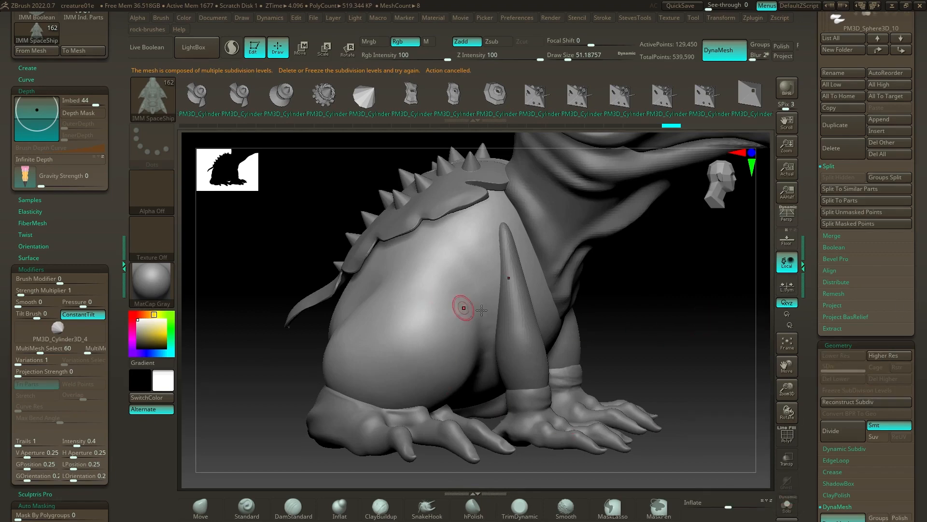
key(ctrl+z)
Step the body down to subdivision level 1 and delete its higher subdivision levels.
key(shift+d)
key(shift+d)
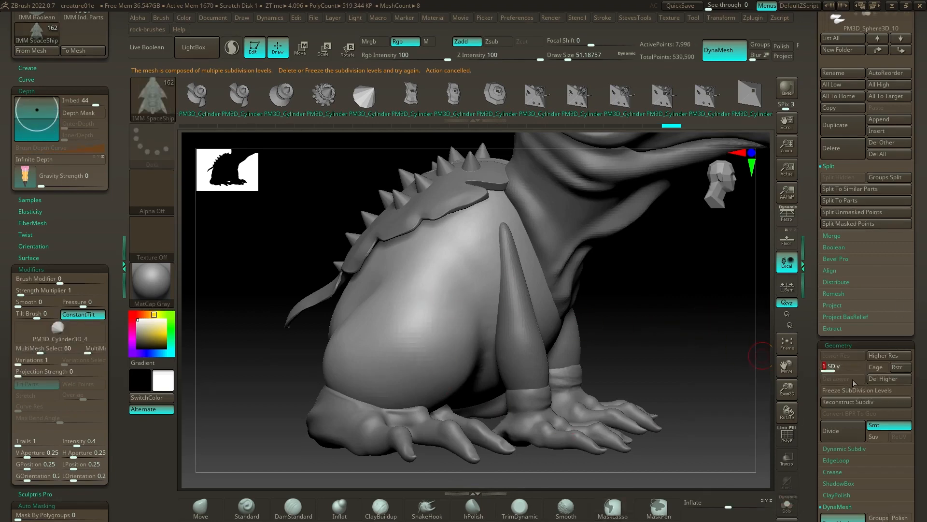
click(873, 391)
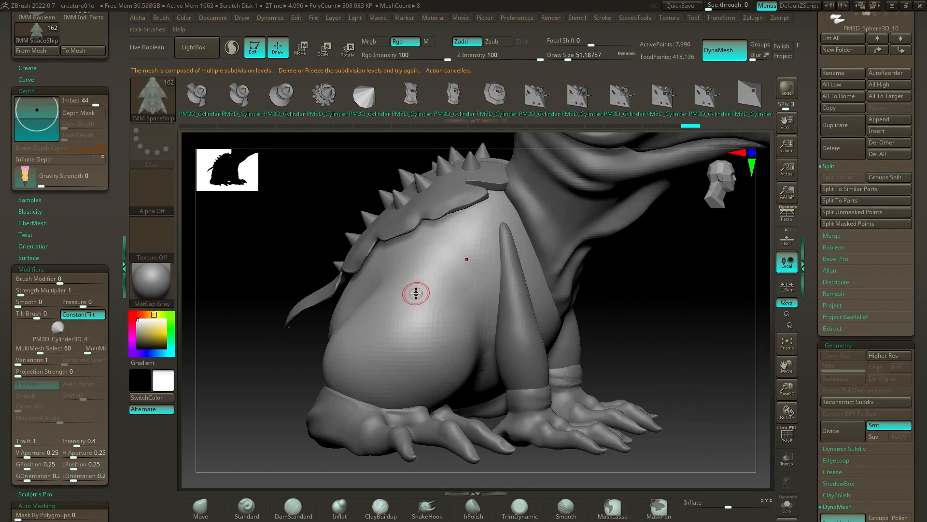
Try inserting three cone spikes across the side of the creature's body.
drag(647, 334, 594, 331)
drag(426, 304, 446, 321)
drag(383, 322, 394, 337)
drag(336, 315, 345, 340)
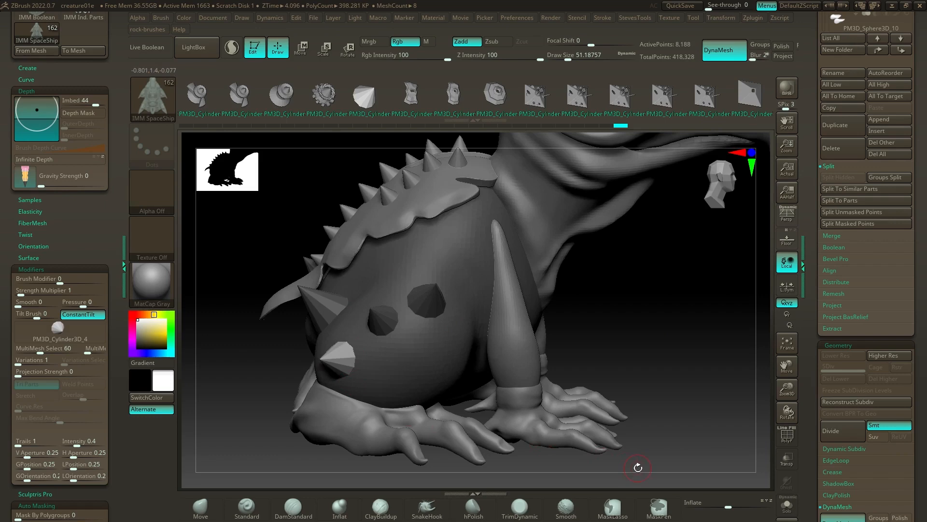
Undo the trial cone spikes on the body's side.
key(ctrl+z)
key(ctrl+z)
key(ctrl+z)
key(ctrl+z)
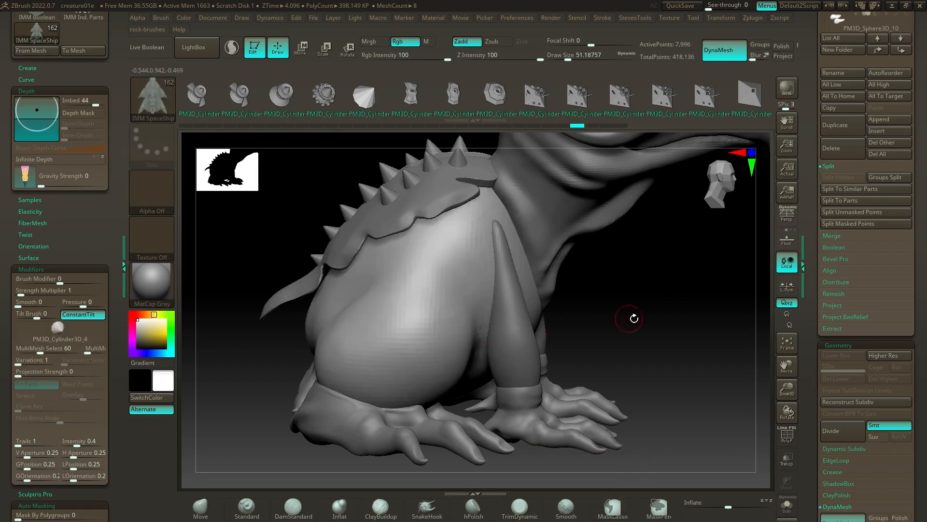
key(ctrl+z)
key(ctrl+z)
key(ctrl+z)
key(ctrl+z)
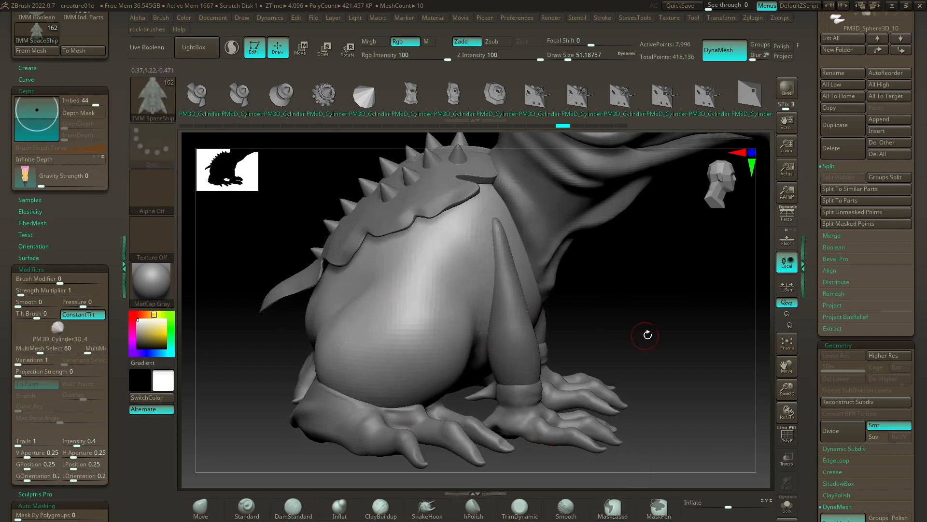
key(ctrl+shift+z)
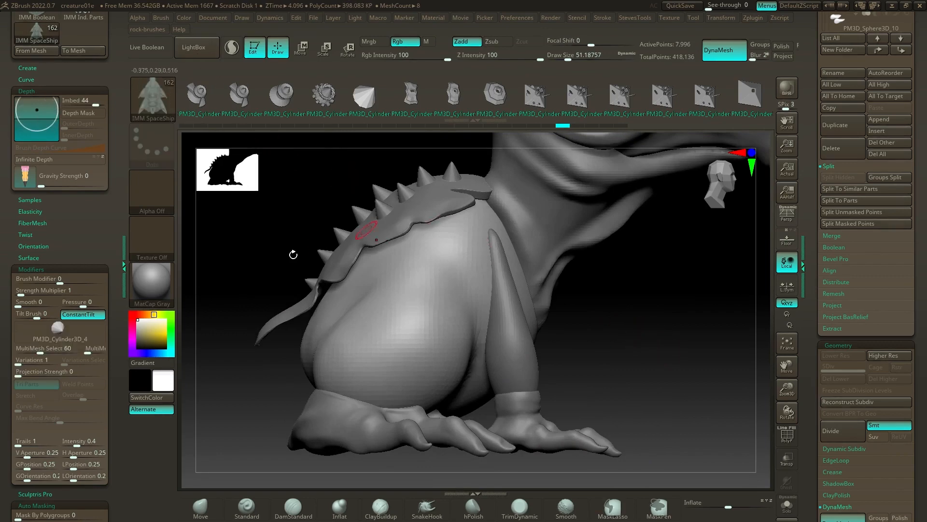
Collapse the brush settings and expand the alpha settings.
drag(58, 241, 53, 410)
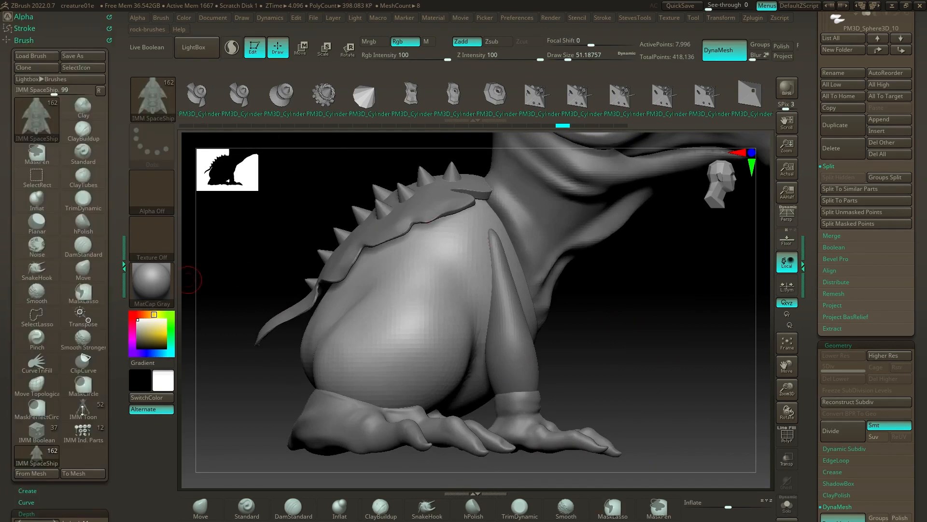
click(25, 40)
click(30, 18)
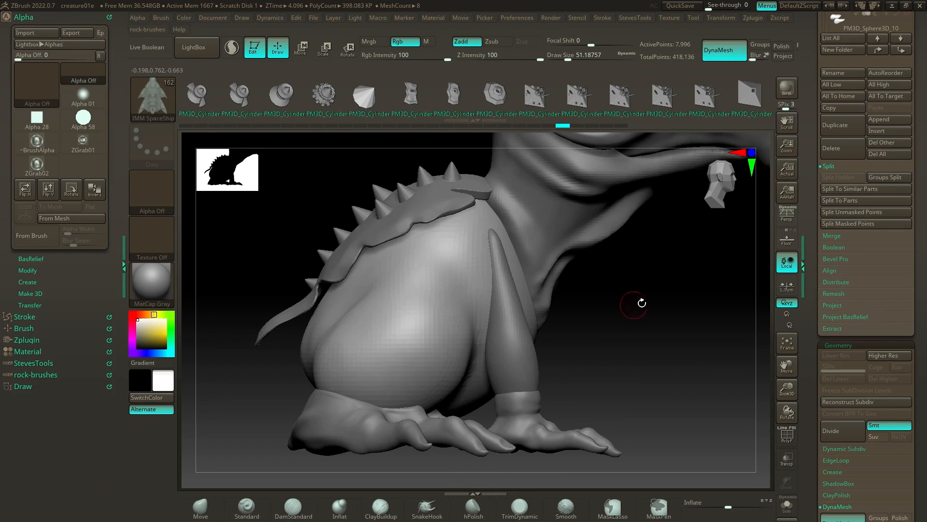
Save the project as creature01f in the creature_demo_01 folder.
alt+drag(647, 302, 571, 294)
alt+drag(507, 320, 608, 351)
drag(684, 240, 691, 196)
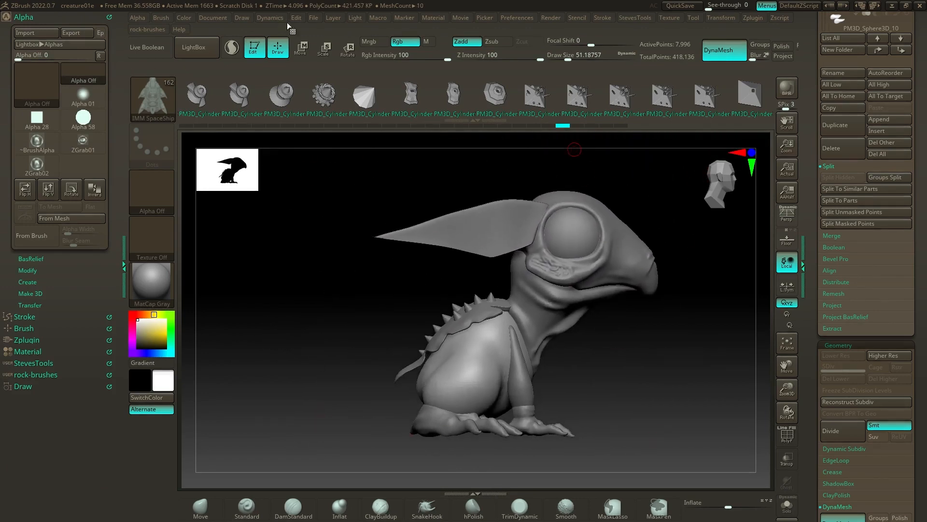
click(515, 16)
mouse_move(308, 17)
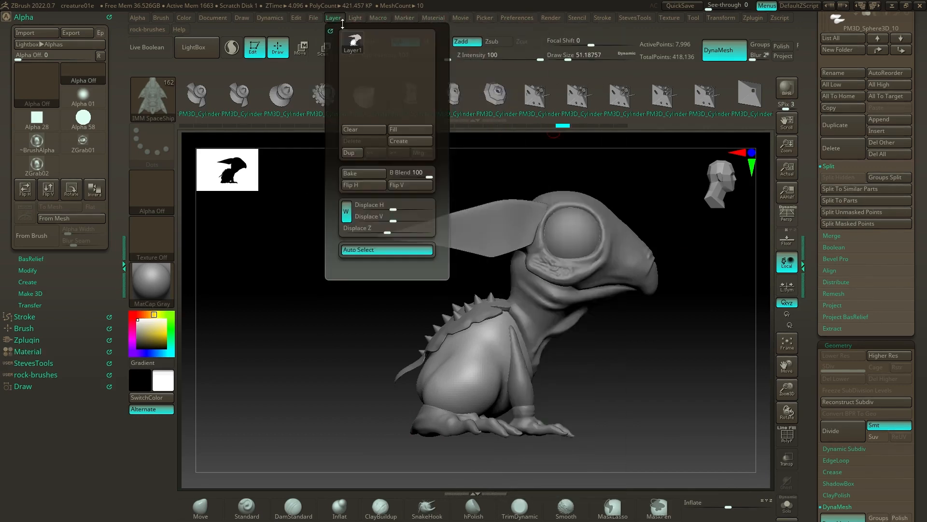
click(375, 38)
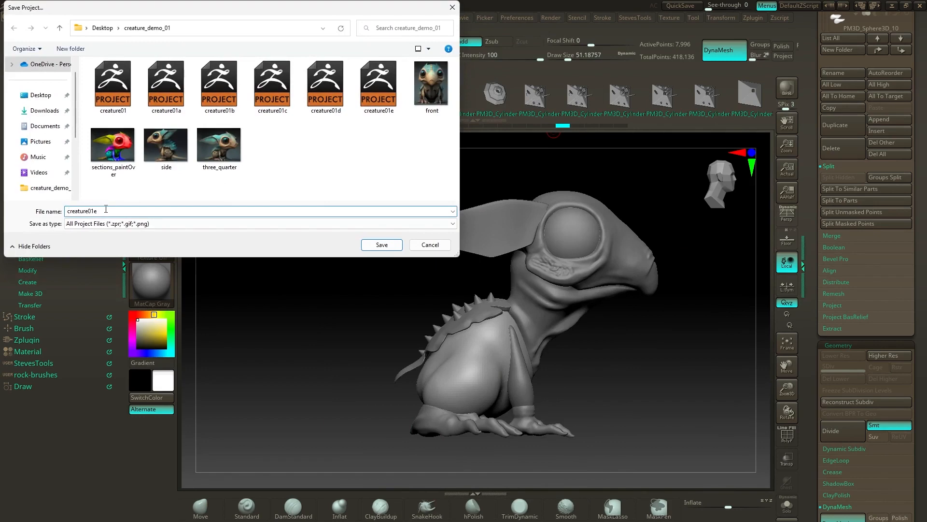
key(Return)
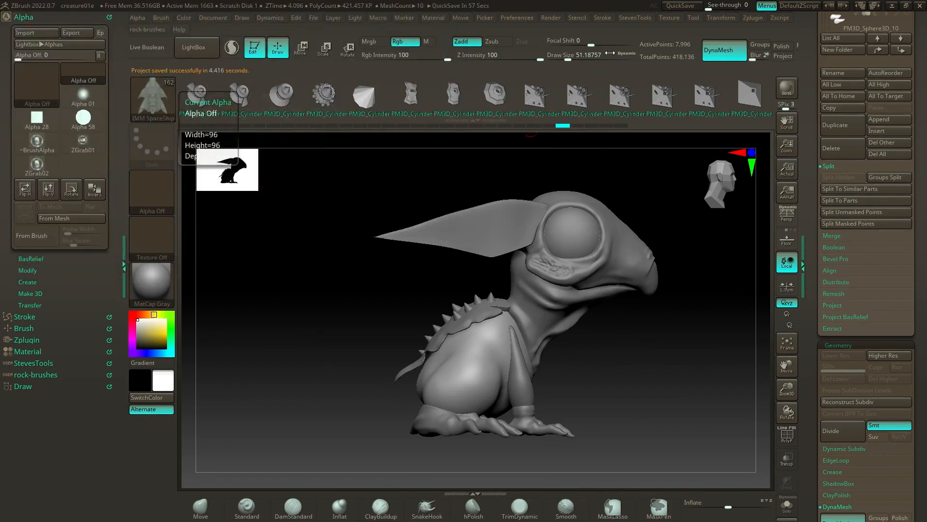
Resize the document to 2048 wide by 2048 high without keeping the old proportions, and accept that it cannot be undone.
drag(917, 57, 921, 129)
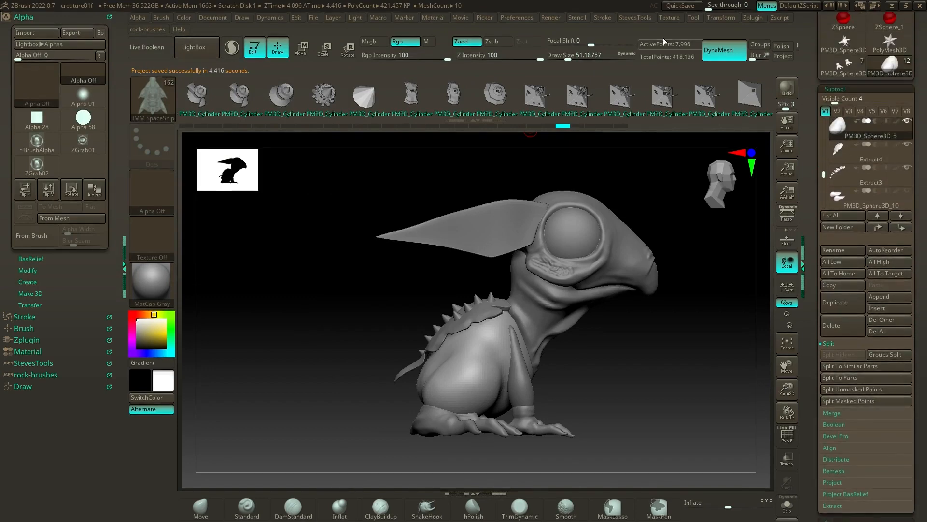
click(216, 18)
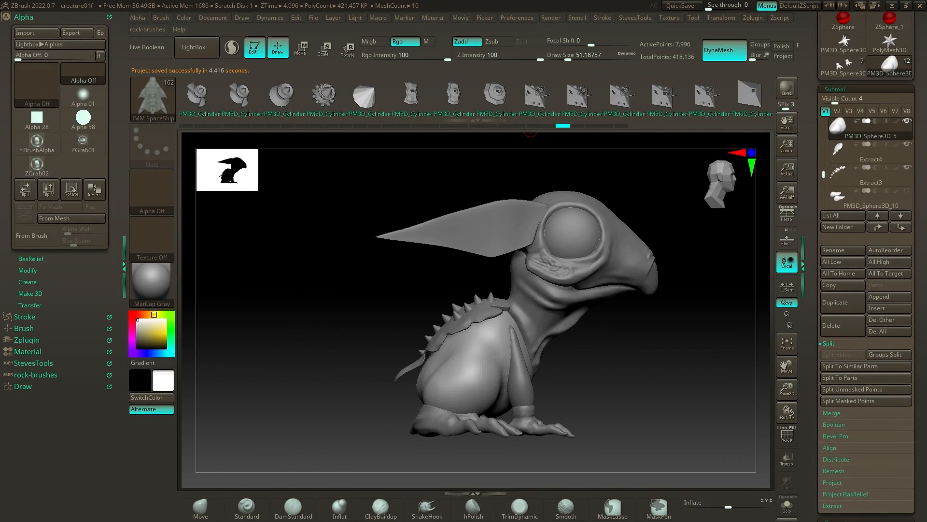
click(209, 22)
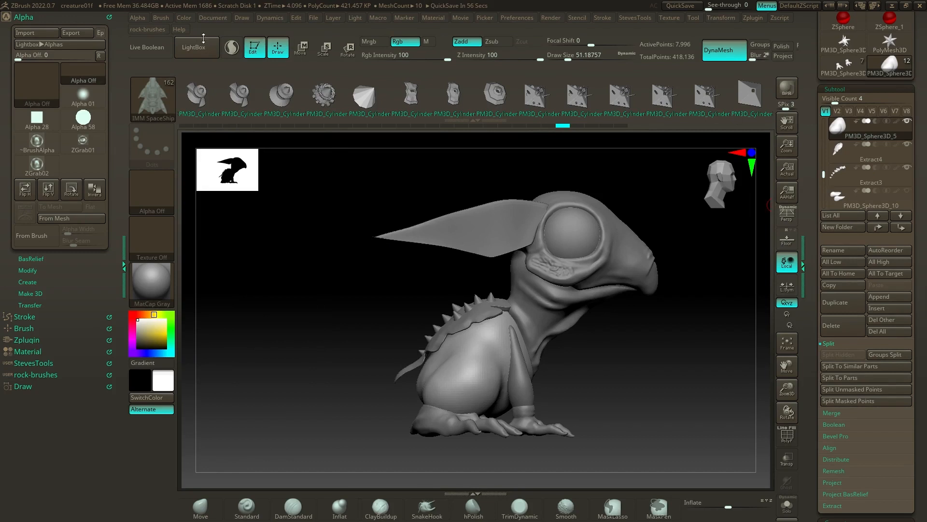
click(204, 19)
click(219, 18)
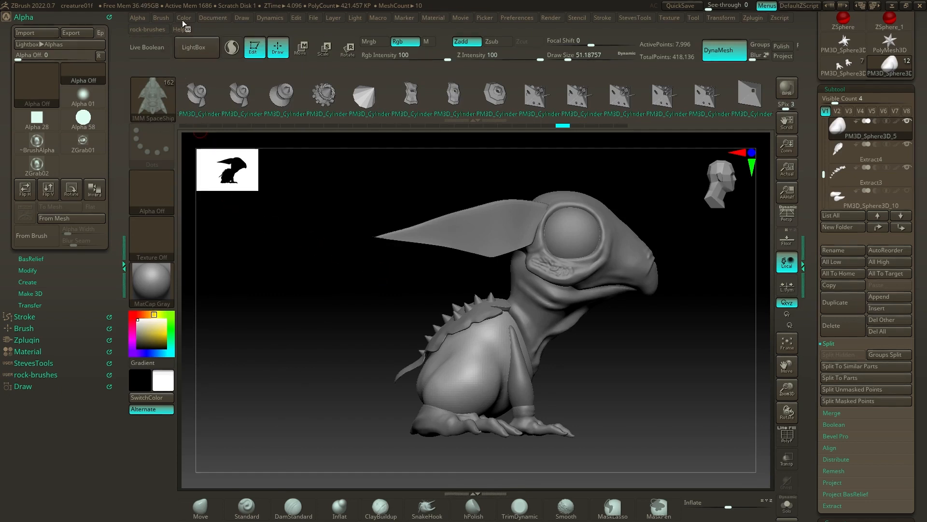
click(219, 18)
click(261, 246)
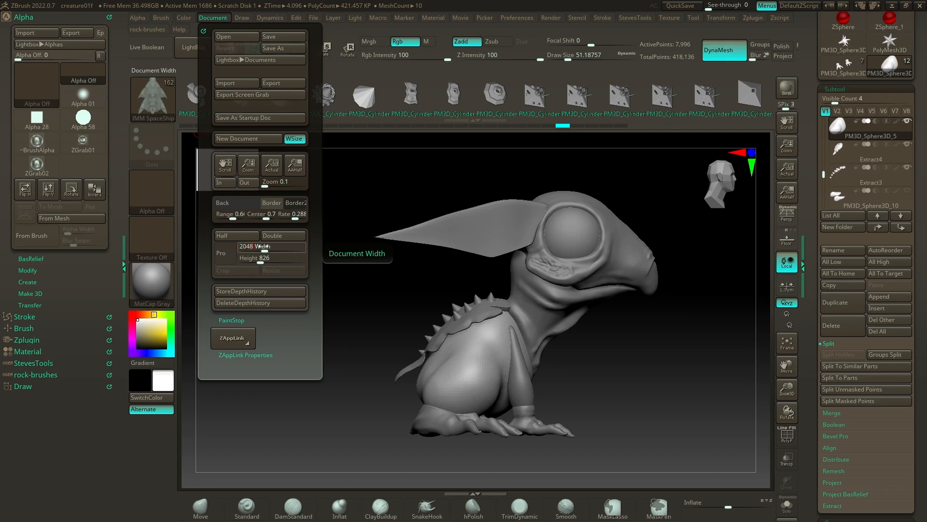
key(Return)
click(263, 258)
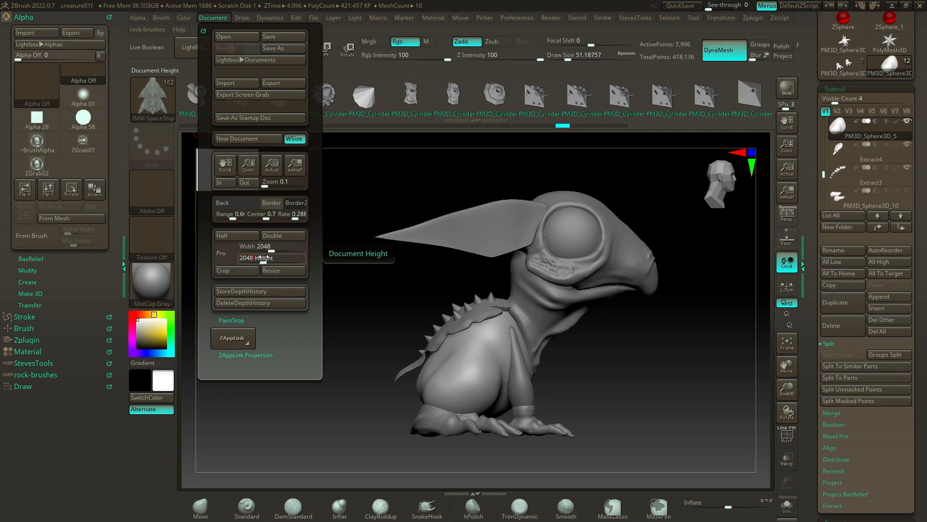
click(289, 271)
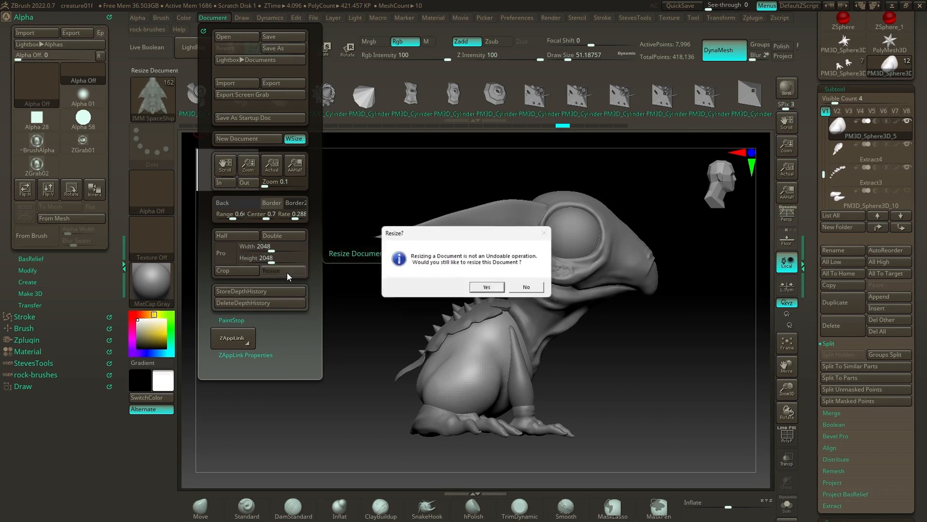
click(489, 288)
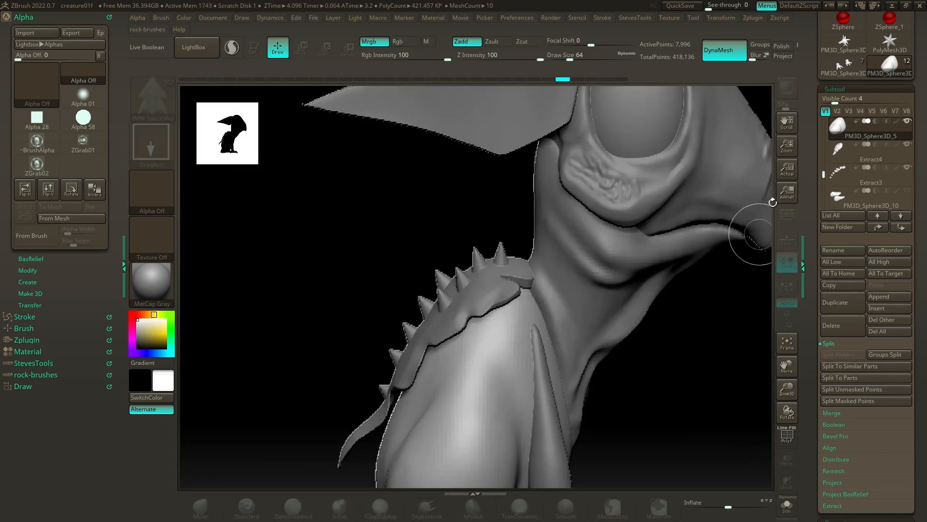
Fit the square document in view and clear the dropped creature copies from its canvas.
drag(787, 145, 657, 187)
mouse_move(563, 356)
mouse_down()
mouse_move(490, 280)
mouse_move(489, 340)
mouse_move(474, 367)
mouse_up()
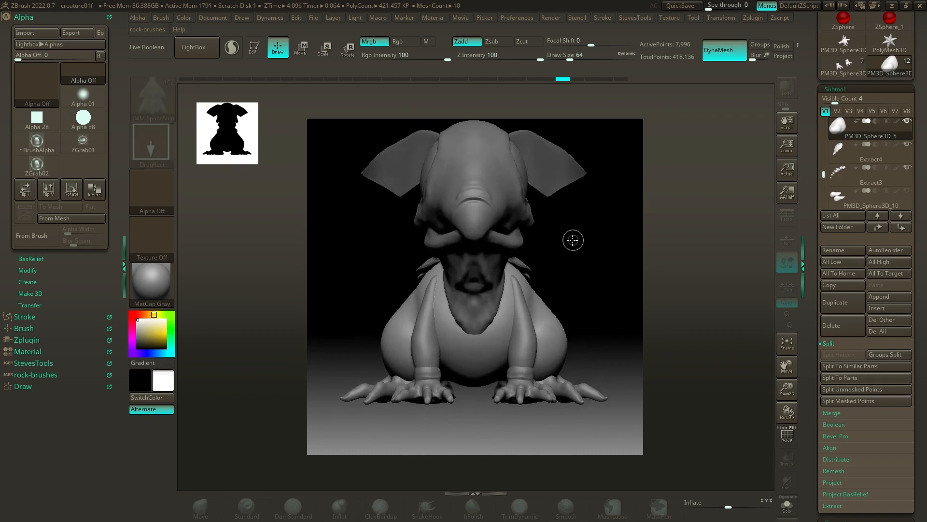
drag(573, 241, 616, 245)
key(ctrl+z)
key(ctrl+n)
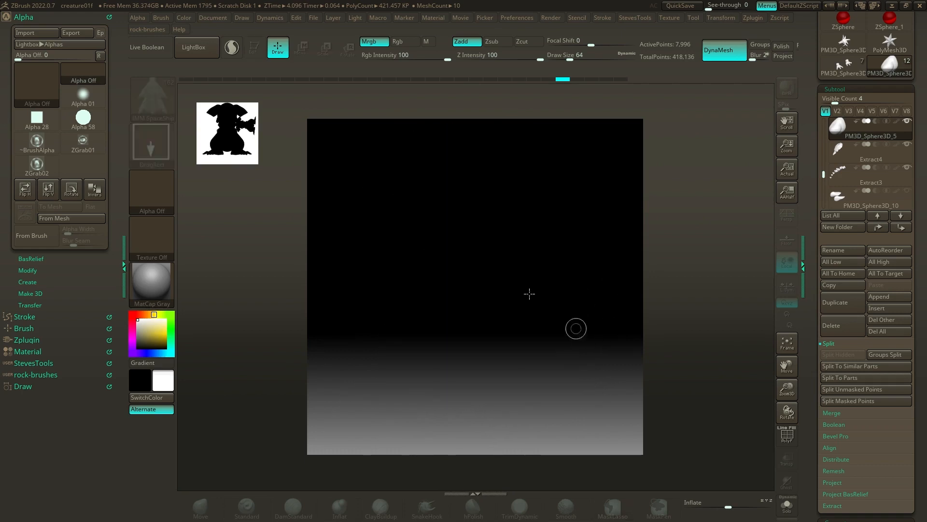
Draw the creature on the cleared canvas, re-enter Edit mode and snap it to a full side view.
drag(451, 232, 531, 358)
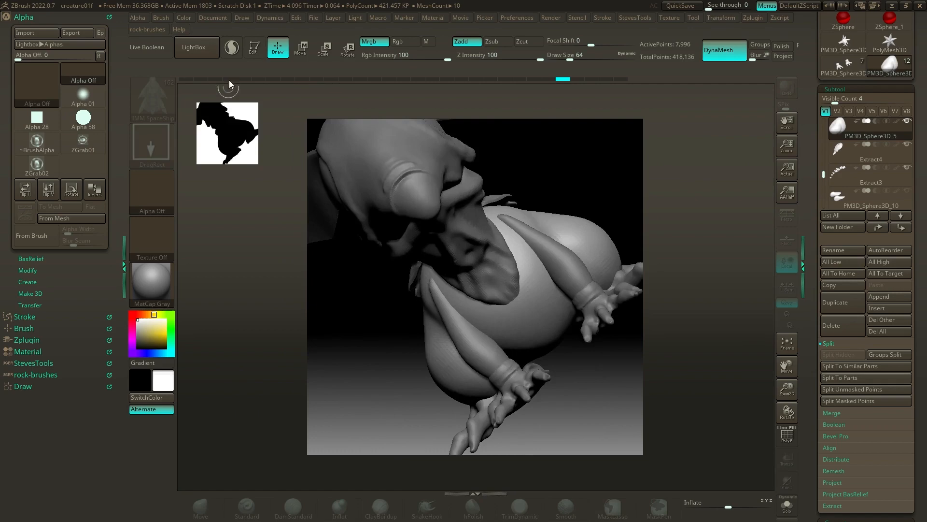
click(252, 48)
drag(537, 183, 560, 345)
shift+drag(596, 319, 602, 304)
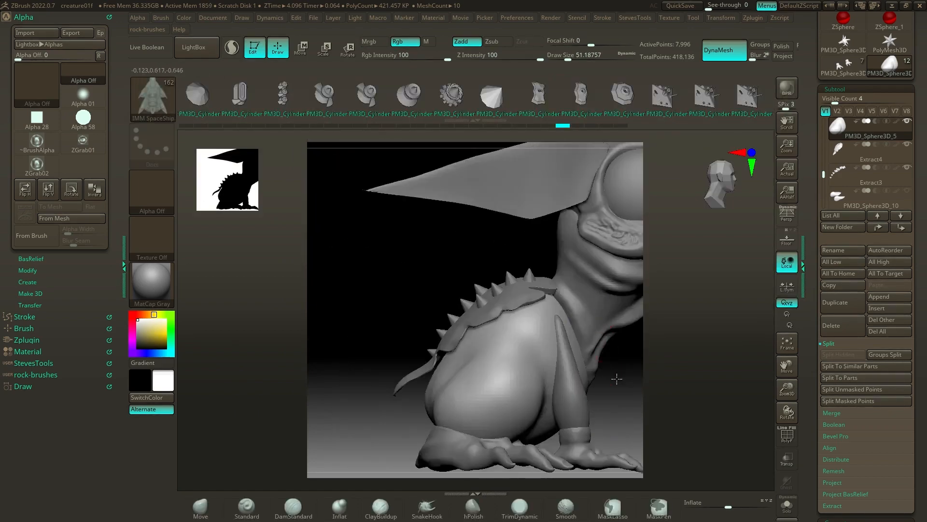
mouse_move(617, 378)
alt+mouse_down()
mouse_move(546, 434)
mouse_move(526, 396)
mouse_move(535, 442)
alt+mouse_up()
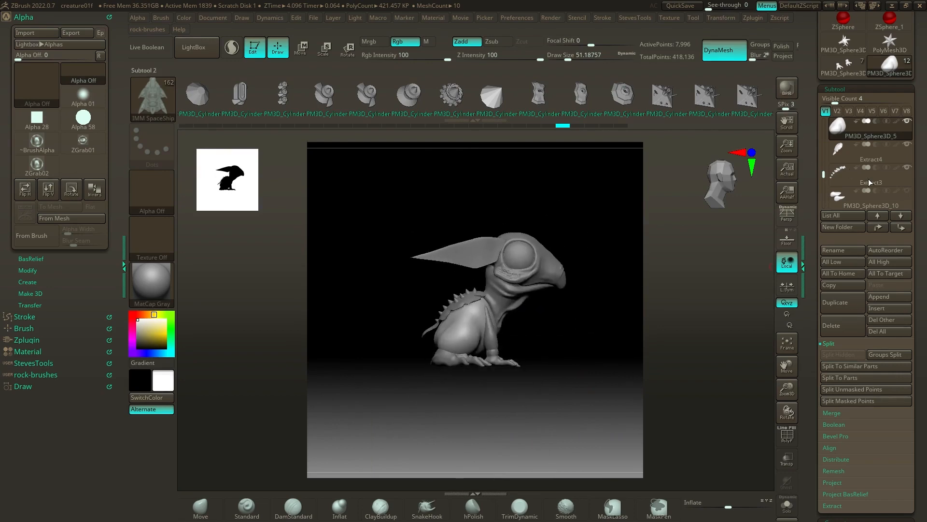
Switch the active tool to the Plane3D primitive and view it face-on, filling most of the square canvas.
drag(914, 309, 914, 473)
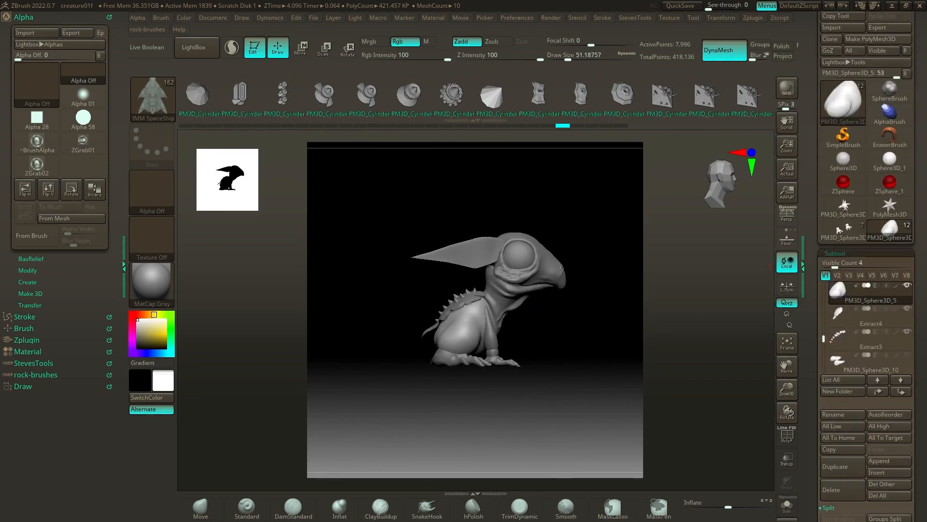
click(842, 102)
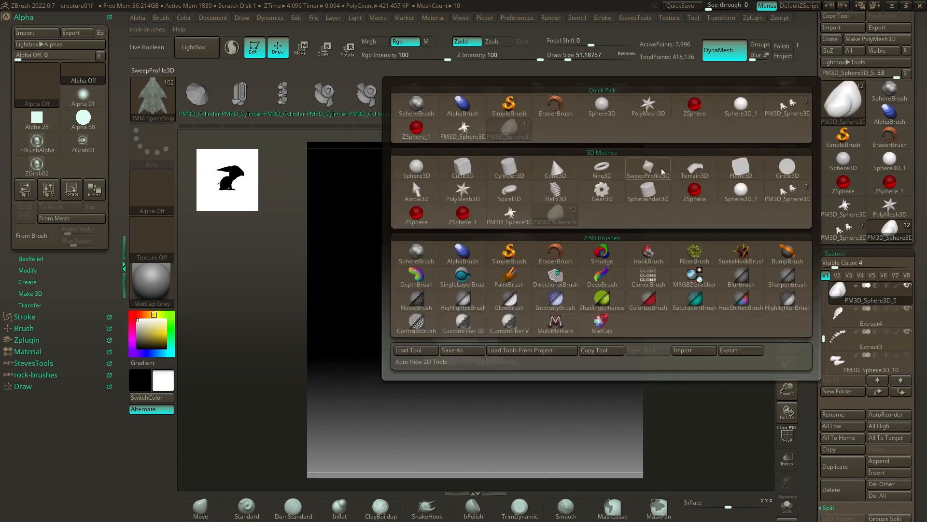
click(740, 168)
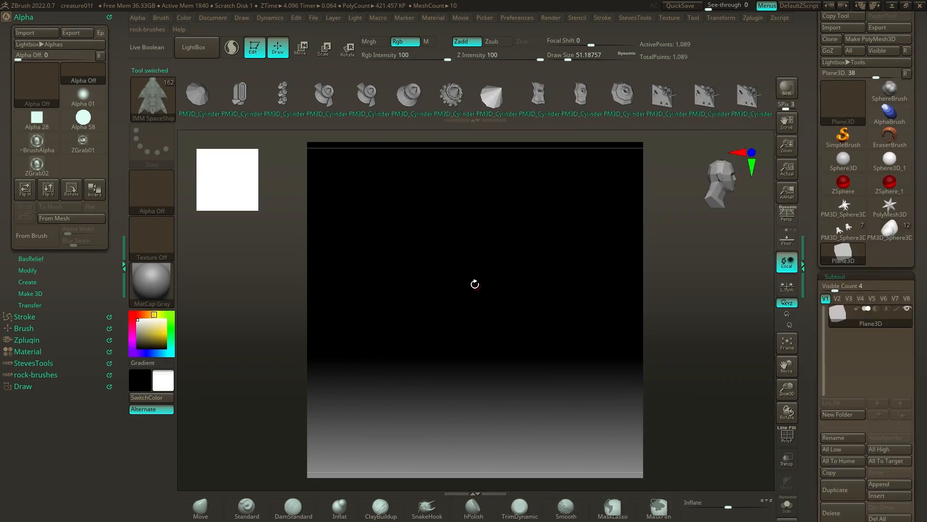
drag(475, 284, 575, 240)
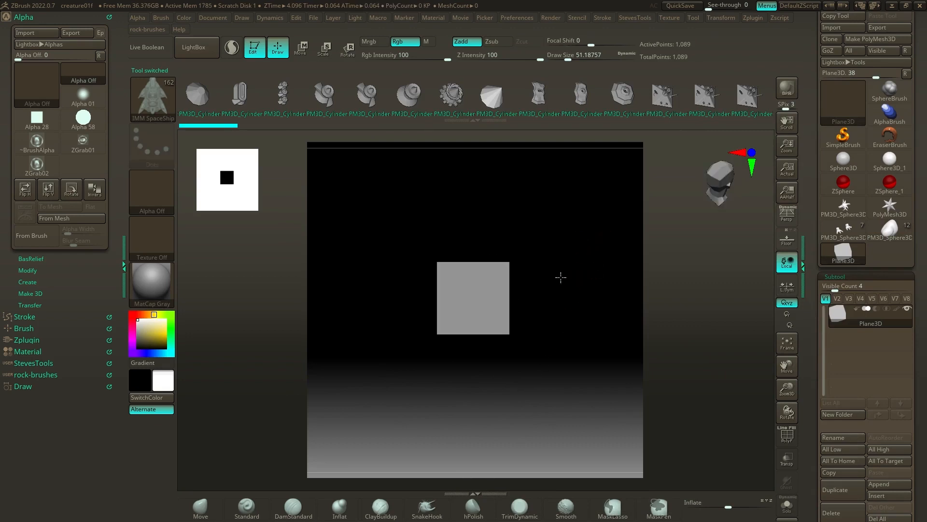
alt+drag(561, 277, 610, 307)
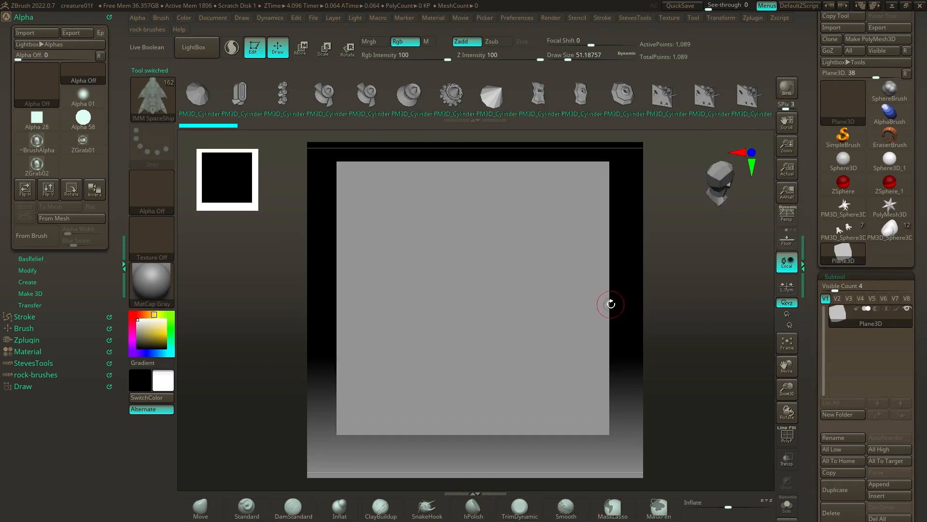
Fit Plane3D to fill the square canvas, show its polyframe and convert it to a PolyMesh3D.
key(f)
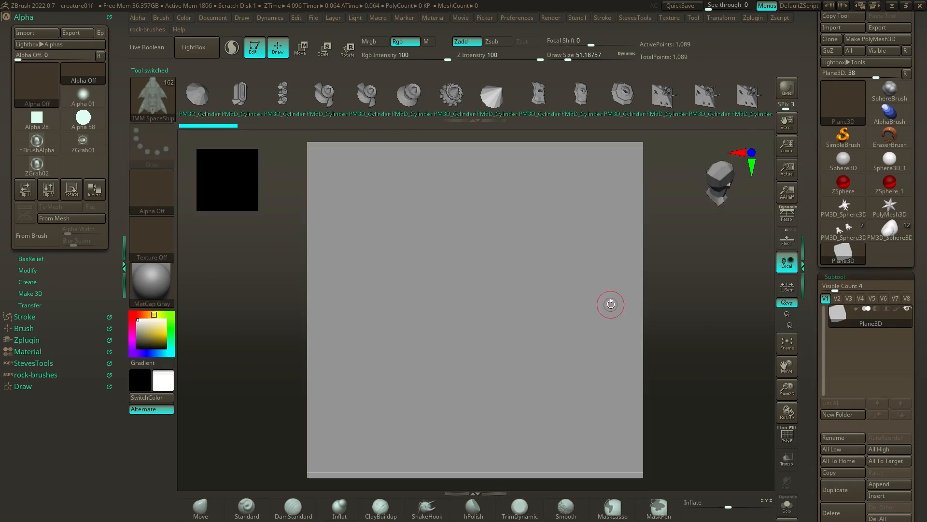
click(779, 437)
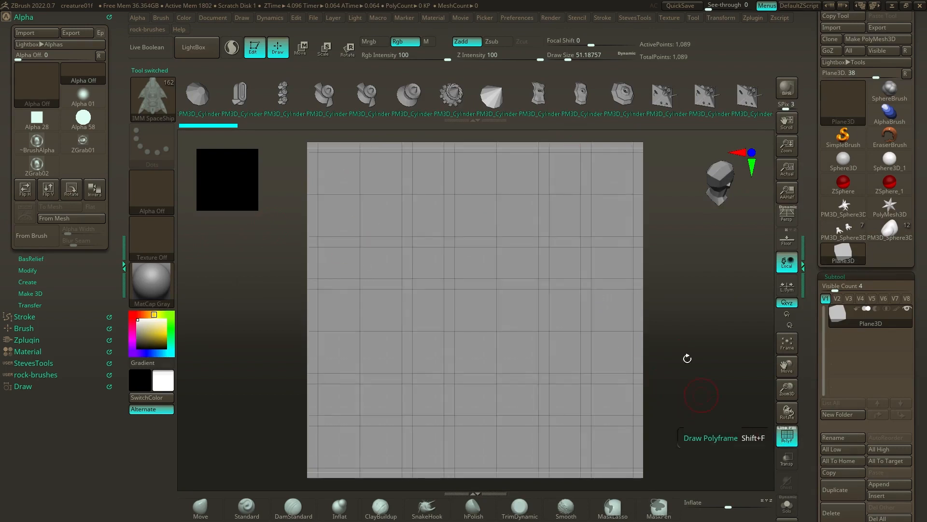
click(863, 45)
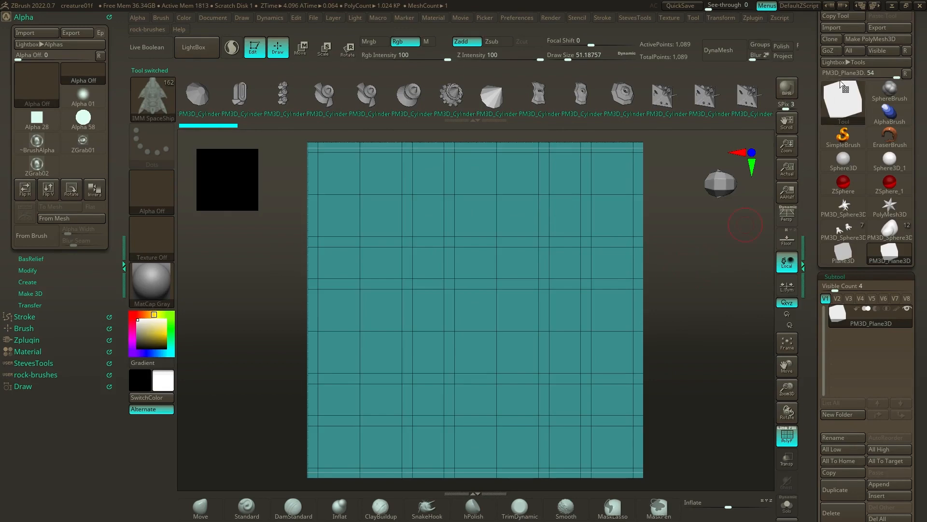
Bring up the subdivision settings in the plane's Geometry options and collapse the DynaMesh section.
scroll(917, 227, down, 7)
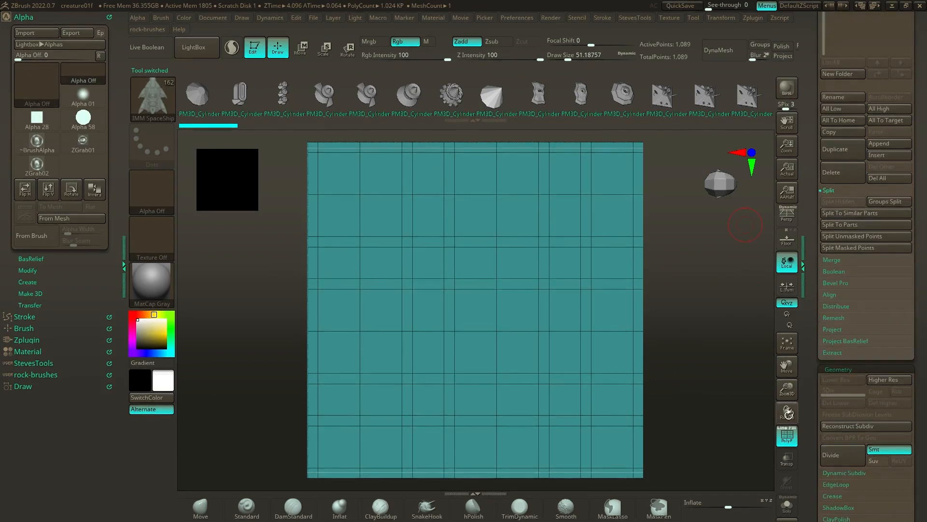
click(787, 436)
click(788, 436)
scroll(922, 296, up, 2)
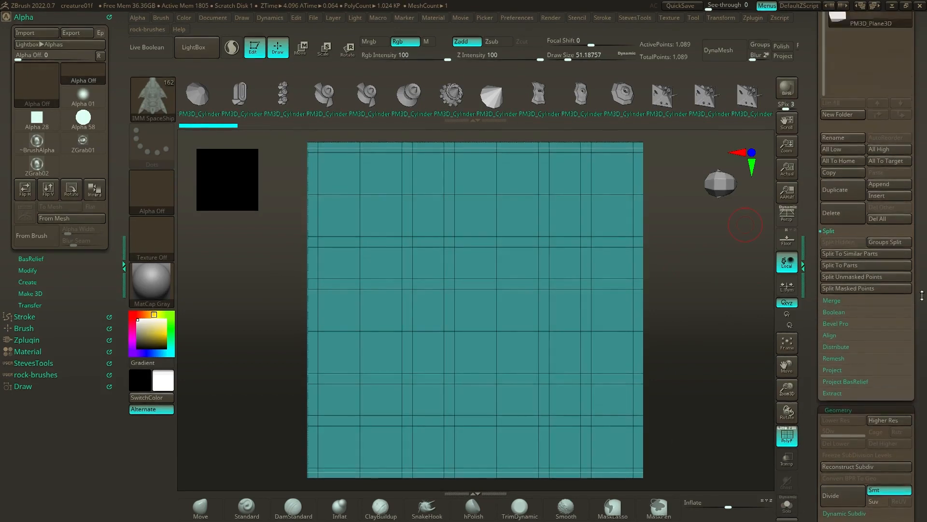
scroll(920, 271, down, 5)
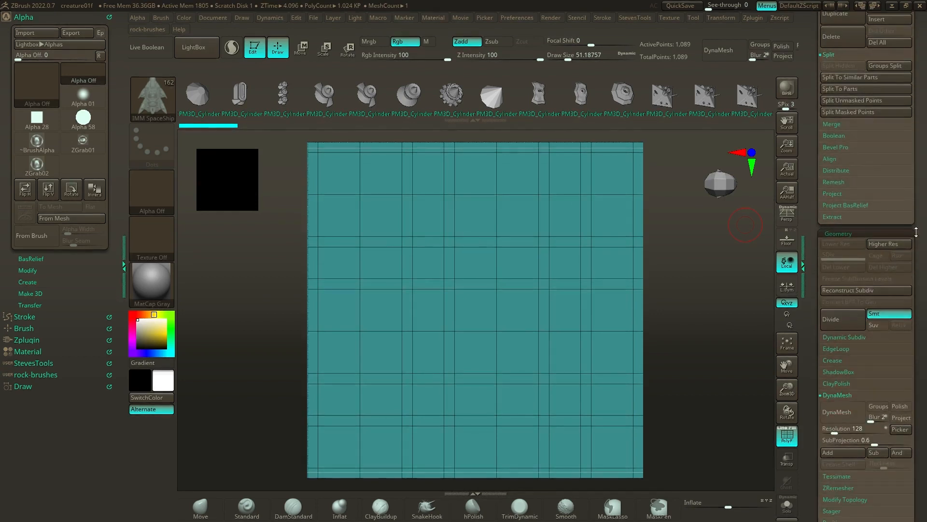
click(842, 396)
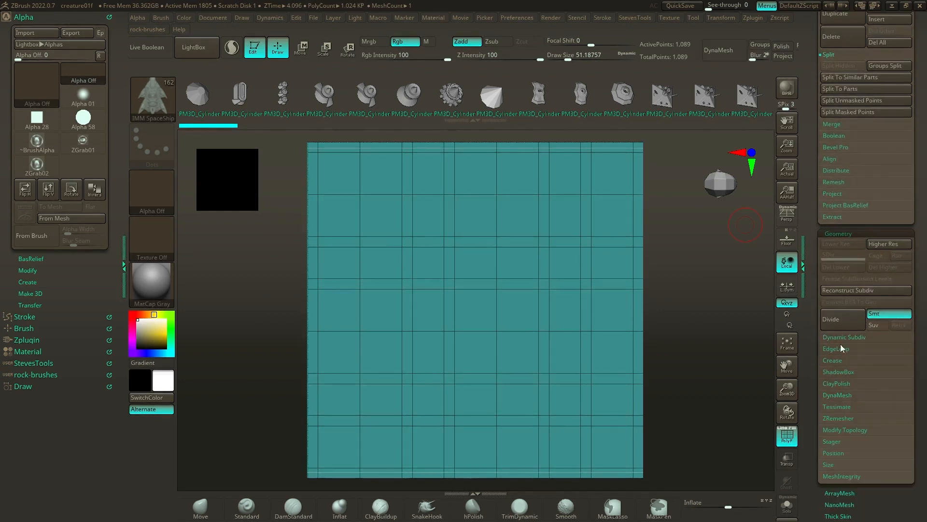
Try subdividing the plane to level 4 with smoothing on, and undo the divisions.
click(838, 323)
click(838, 323)
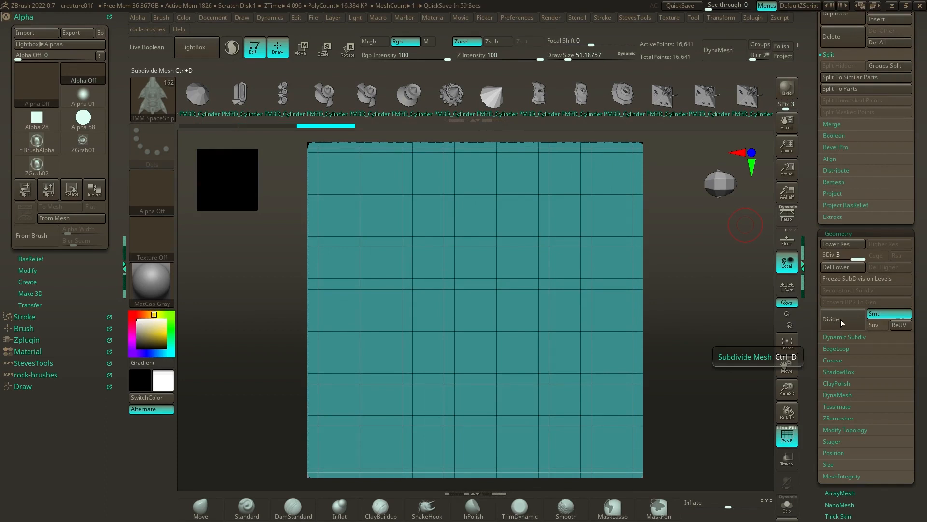
click(841, 320)
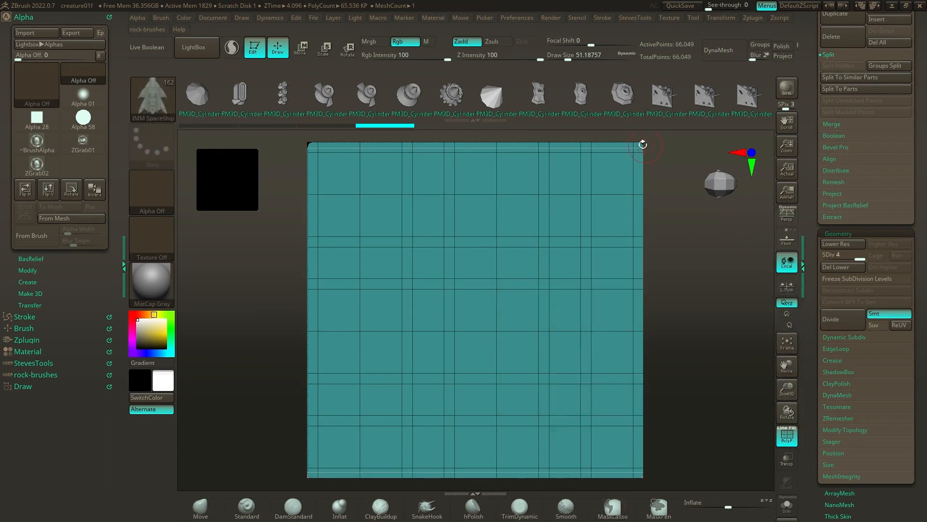
key(ctrl)
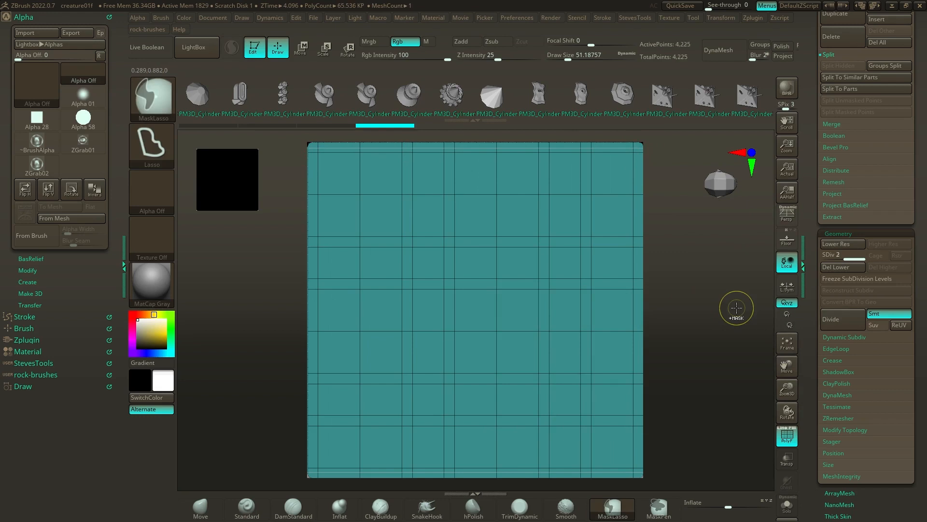
key(ctrl+z)
Subdivide the plane to level 5, with Smt off for the first two divisions and on for the remaining two.
click(886, 310)
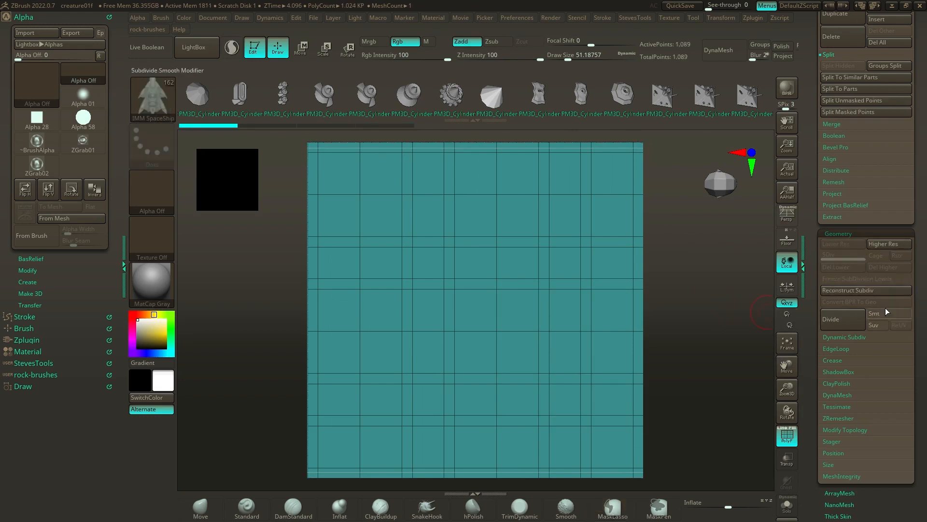
double_click(848, 318)
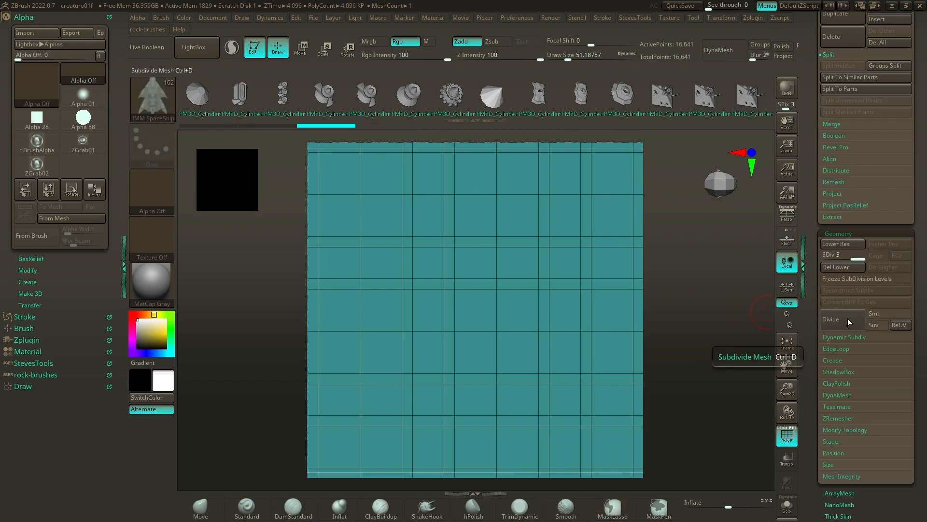
click(888, 312)
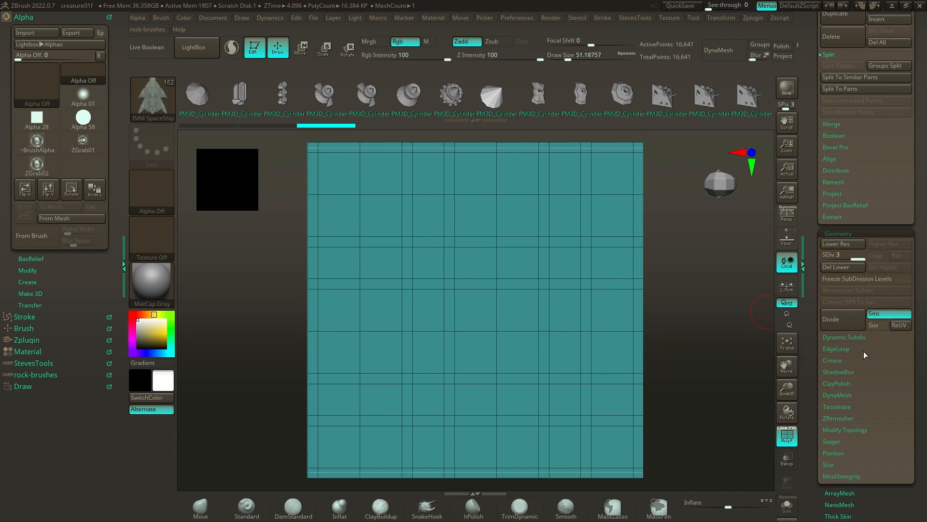
double_click(841, 321)
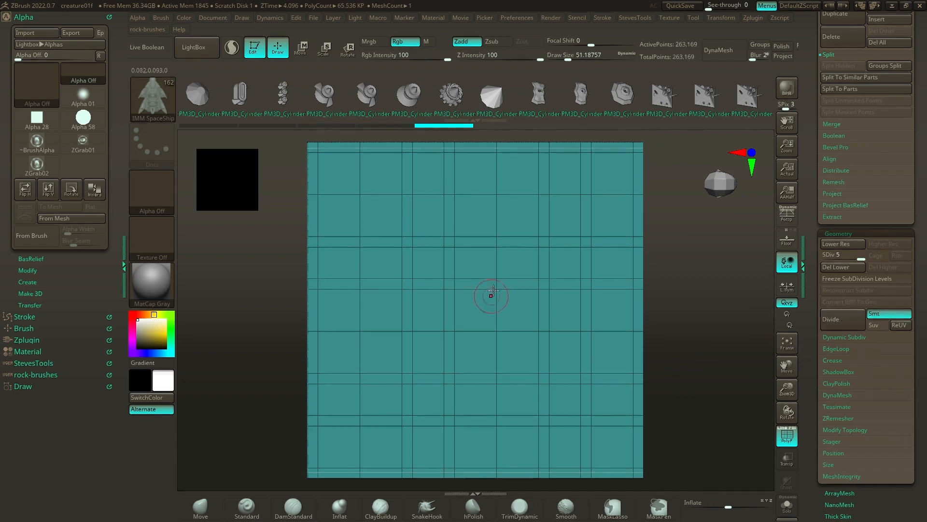
Try a freehand lasso mask across the middle of the plane and undo it.
mouse_move(505, 230)
ctrl+mouse_down()
mouse_move(529, 314)
mouse_move(408, 367)
mouse_move(403, 233)
ctrl+mouse_up()
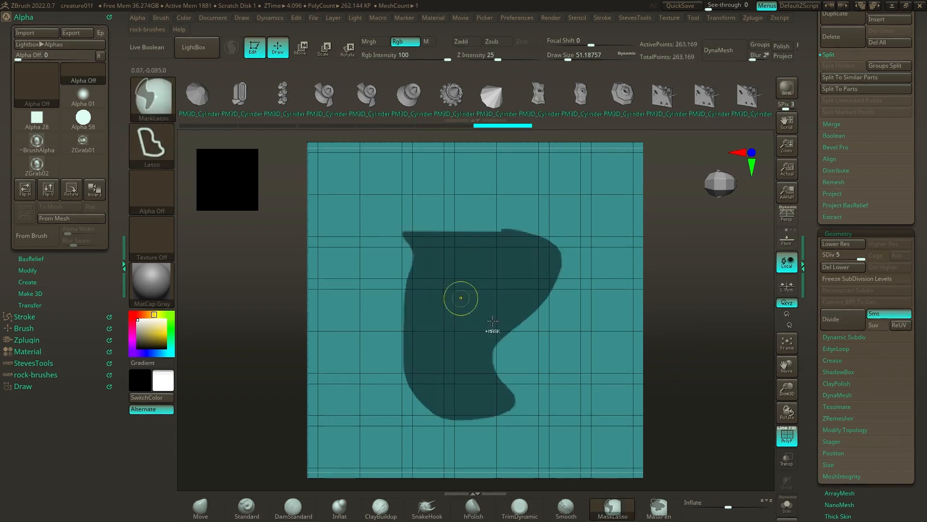
key(ctrl+z)
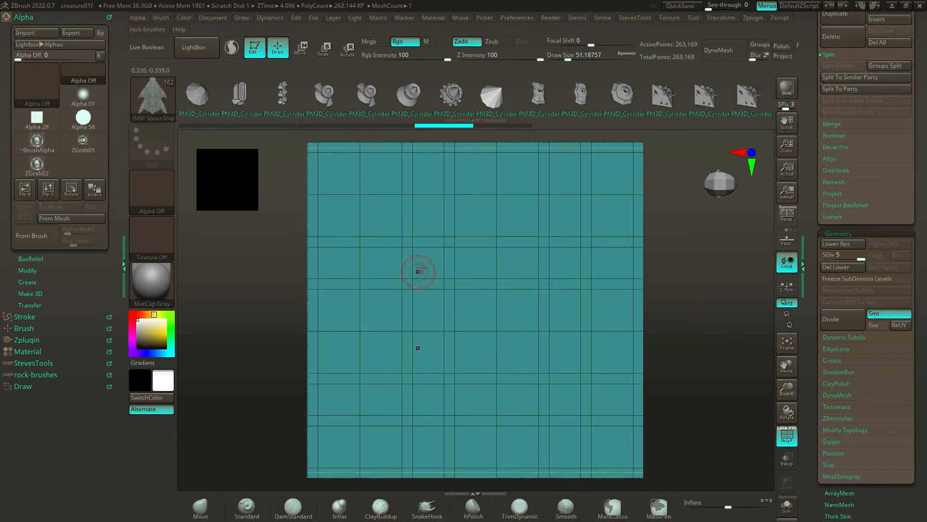
Set the sculpting symmetry to mirror left to right across the plane and hide its polyframe.
click(712, 17)
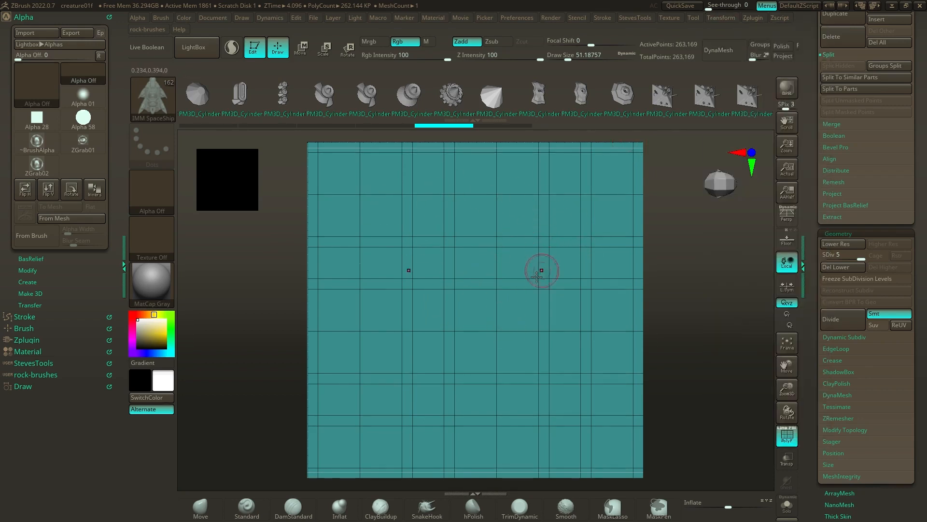
click(788, 436)
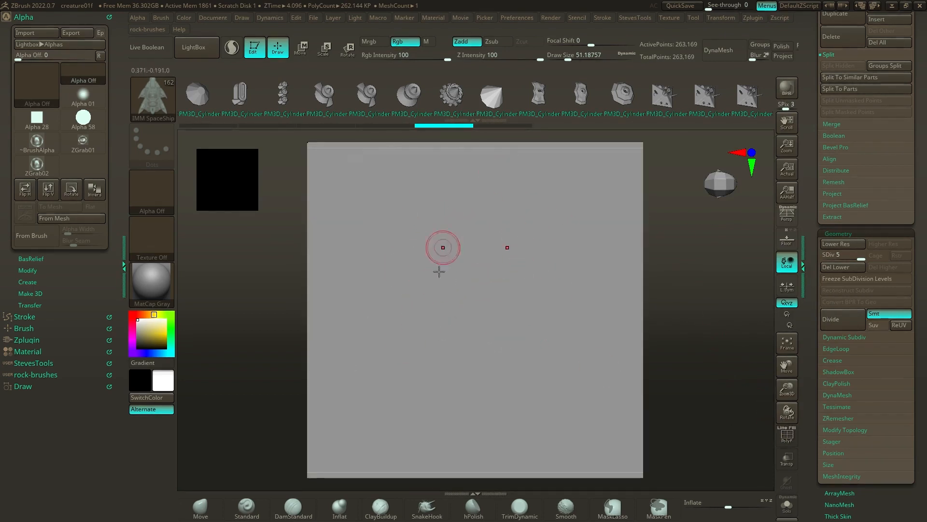
Switch to the Standard brush with Alpha 01 and the FreeHand stroke.
key(b)
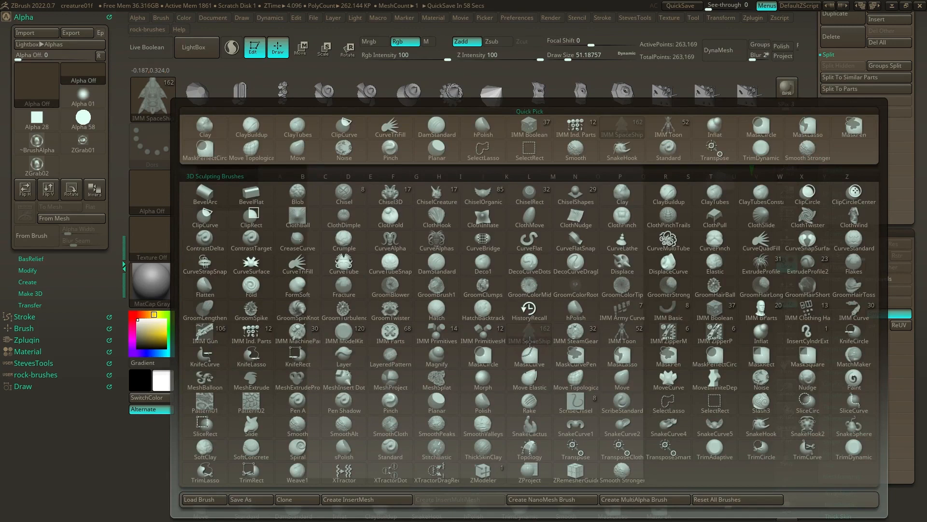
key(s)
key(t)
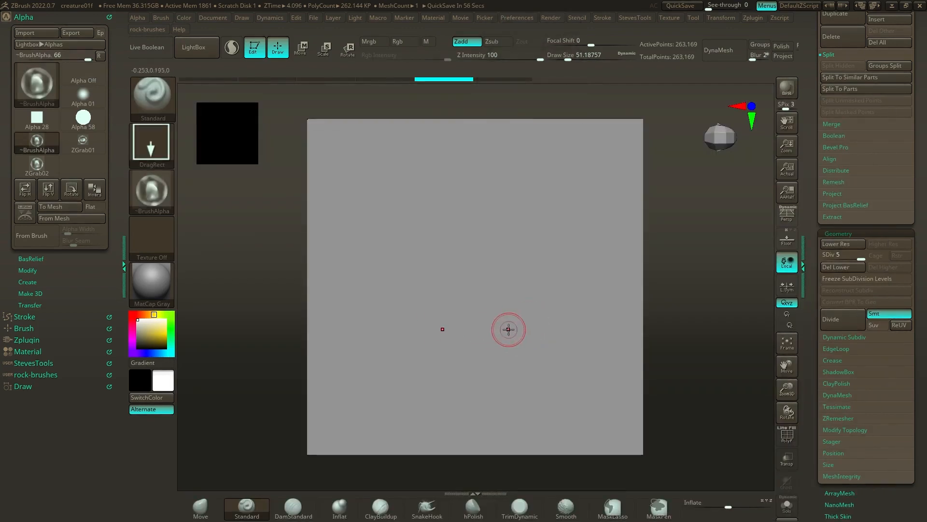
click(166, 201)
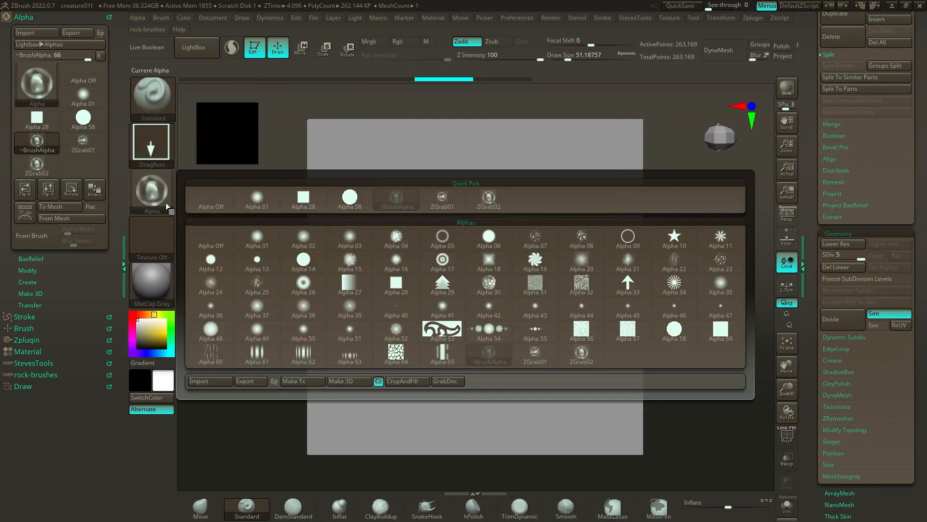
click(261, 203)
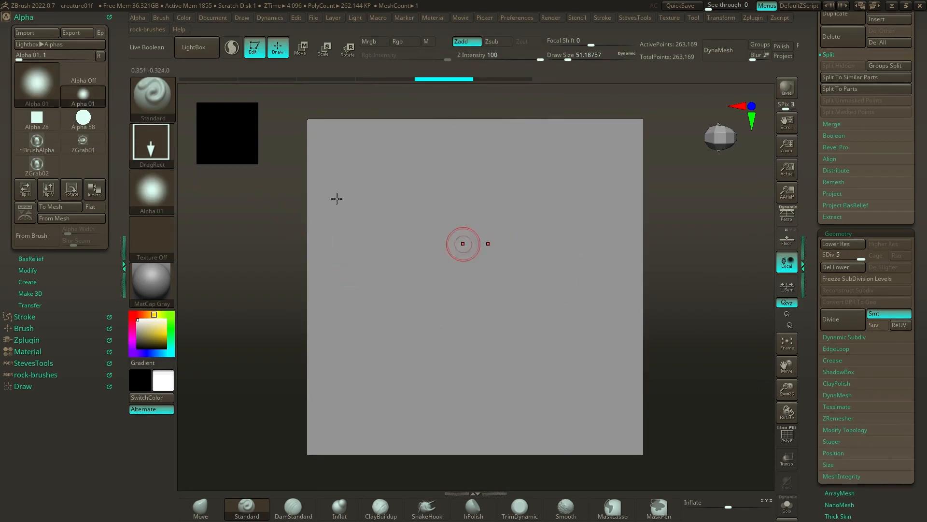
click(152, 141)
click(152, 142)
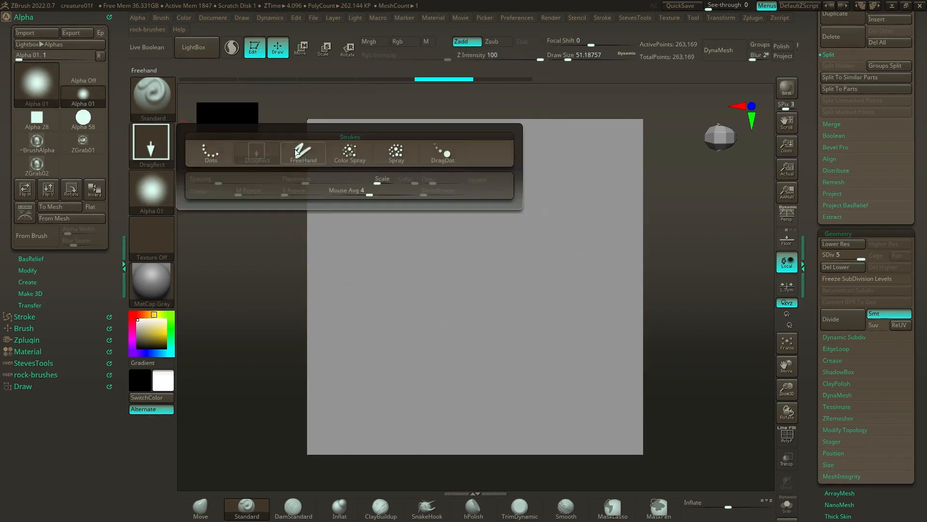
Set the Standard brush's stroke type to Dots.
click(295, 153)
click(160, 156)
click(211, 153)
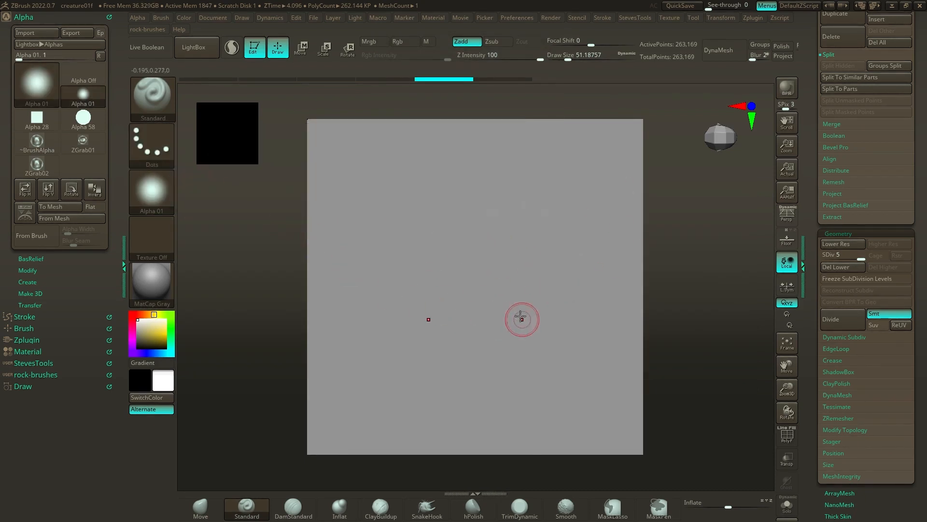
mouse_move(560, 291)
ctrl+mouse_down()
mouse_move(522, 224)
mouse_move(545, 166)
mouse_move(400, 212)
ctrl+mouse_up()
ctrl+click(158, 107)
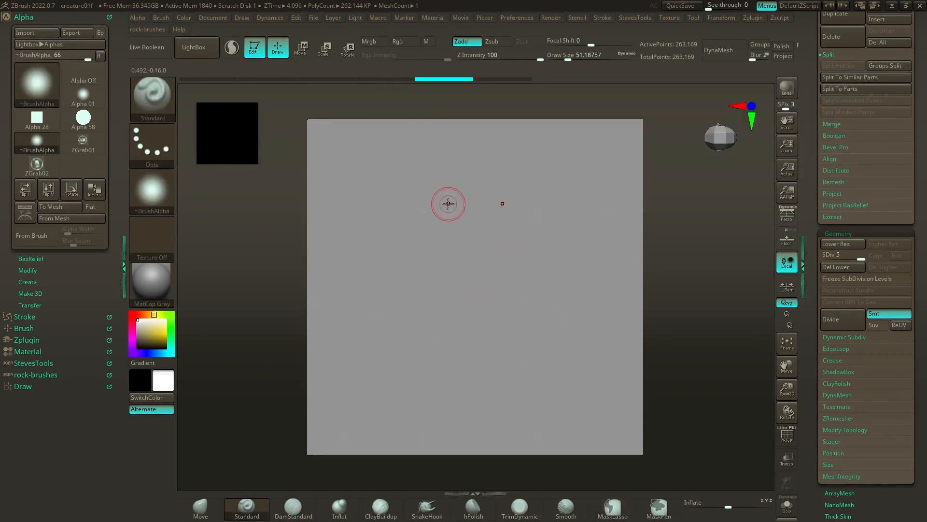
drag(447, 201, 410, 233)
key(ctrl+z)
key(ctrl+z)
right_drag(436, 197, 399, 200)
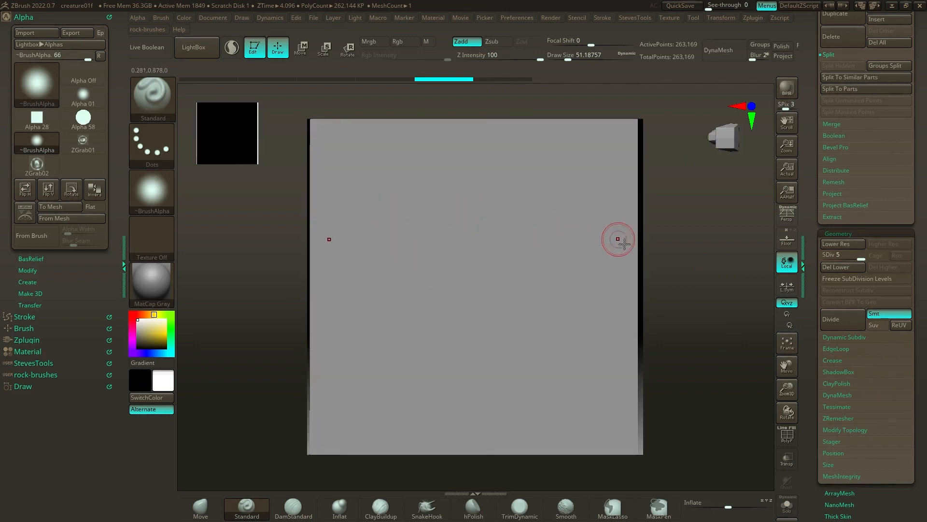
right_drag(646, 247, 637, 253)
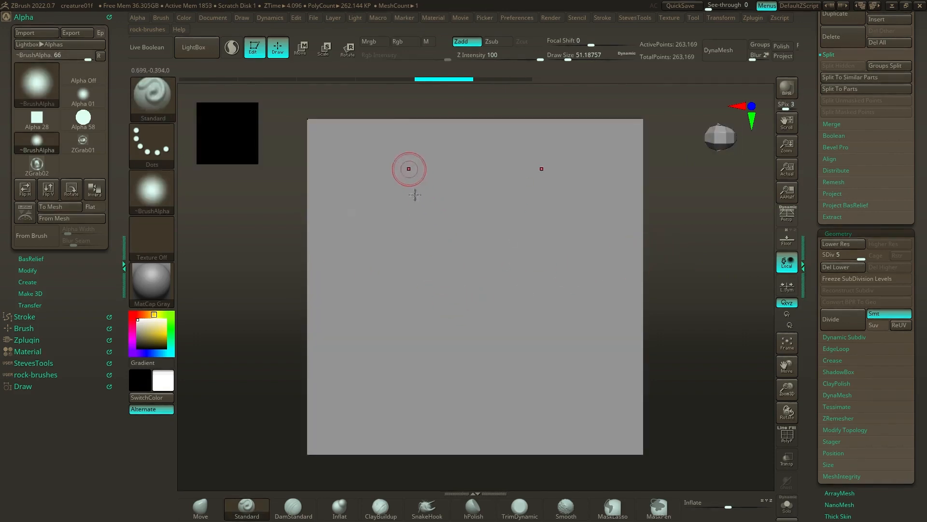
key(ctrl)
Sculpt a symmetrical ring around the plane's centre and keep only subdivision level 3 by deleting the lower and higher levels.
mouse_move(446, 220)
mouse_down()
mouse_move(408, 244)
mouse_move(400, 311)
mouse_move(416, 351)
mouse_move(465, 368)
mouse_move(419, 354)
mouse_move(393, 309)
mouse_move(397, 261)
mouse_move(421, 235)
mouse_move(395, 311)
mouse_move(403, 348)
mouse_move(422, 359)
mouse_move(430, 338)
mouse_move(385, 290)
mouse_move(407, 248)
mouse_move(541, 241)
mouse_up()
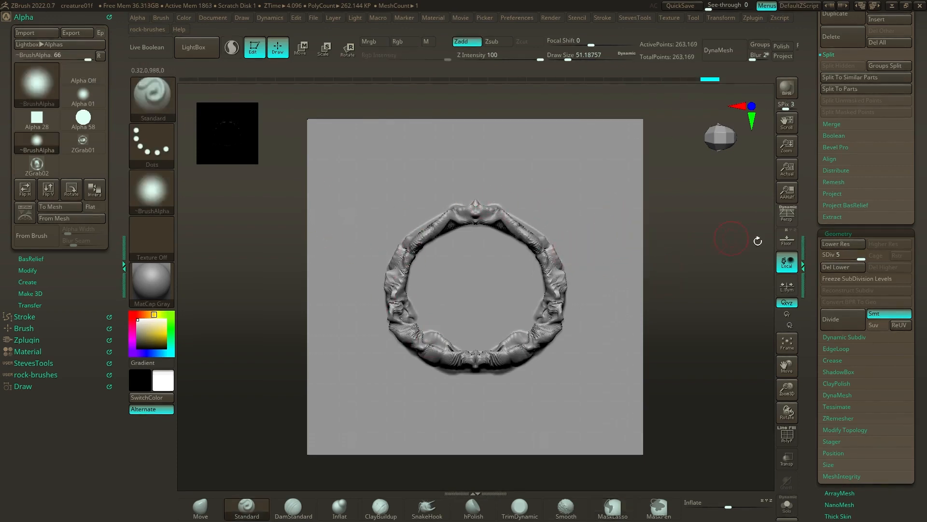
click(844, 258)
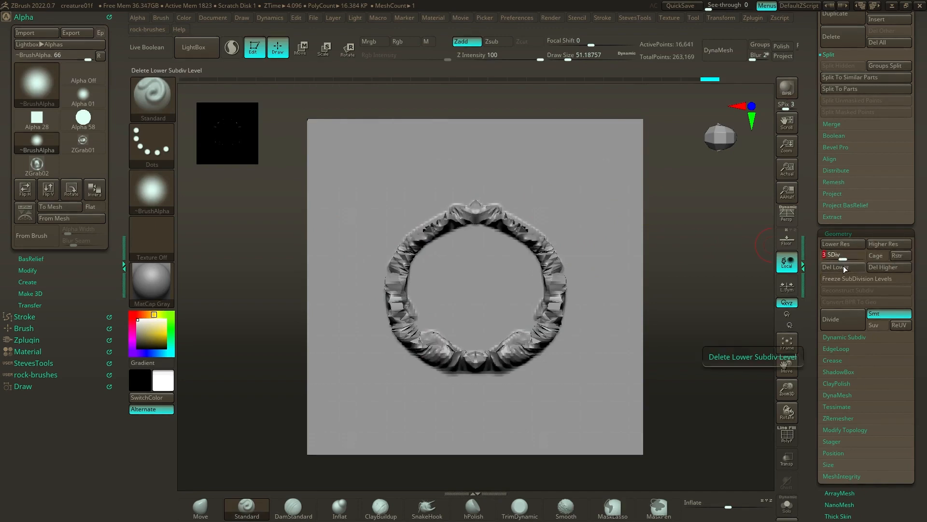
click(844, 269)
click(874, 268)
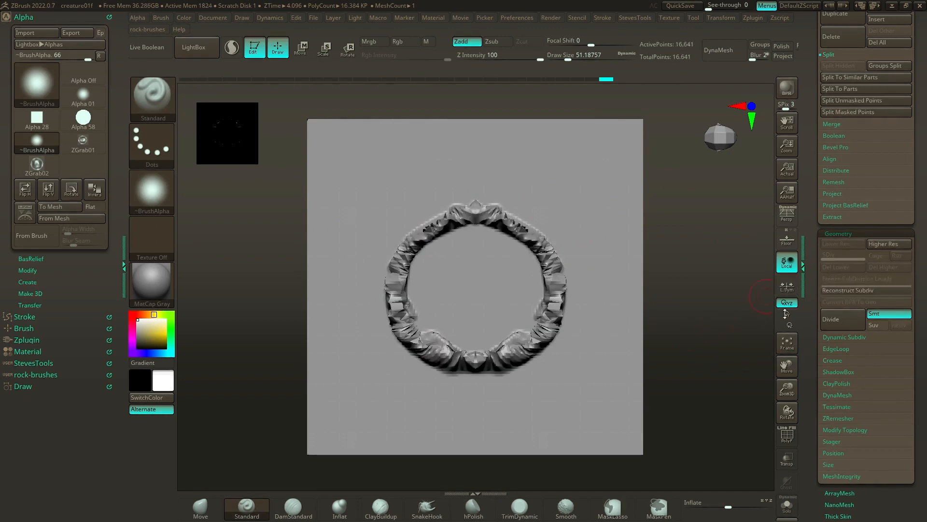
Smooth the rough ring and rebuild it with softer Standard brush strokes at a Z Intensity of 22.
mouse_move(557, 298)
shift+mouse_down()
mouse_move(536, 352)
mouse_move(503, 367)
mouse_move(555, 325)
mouse_move(551, 251)
mouse_move(480, 215)
mouse_move(488, 212)
mouse_move(415, 242)
mouse_move(424, 227)
mouse_move(392, 276)
mouse_move(410, 270)
shift+mouse_up()
drag(531, 59, 496, 60)
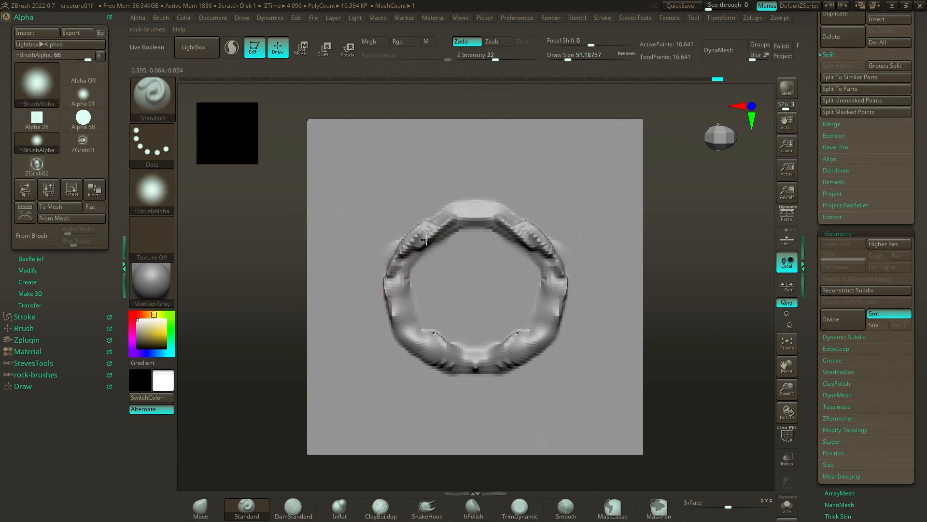
mouse_move(411, 258)
mouse_down()
mouse_move(400, 290)
mouse_move(422, 345)
mouse_move(454, 360)
mouse_move(414, 263)
mouse_move(425, 219)
mouse_move(537, 241)
mouse_move(560, 294)
mouse_move(536, 232)
mouse_move(571, 275)
mouse_move(548, 355)
mouse_move(466, 372)
mouse_move(478, 348)
mouse_up()
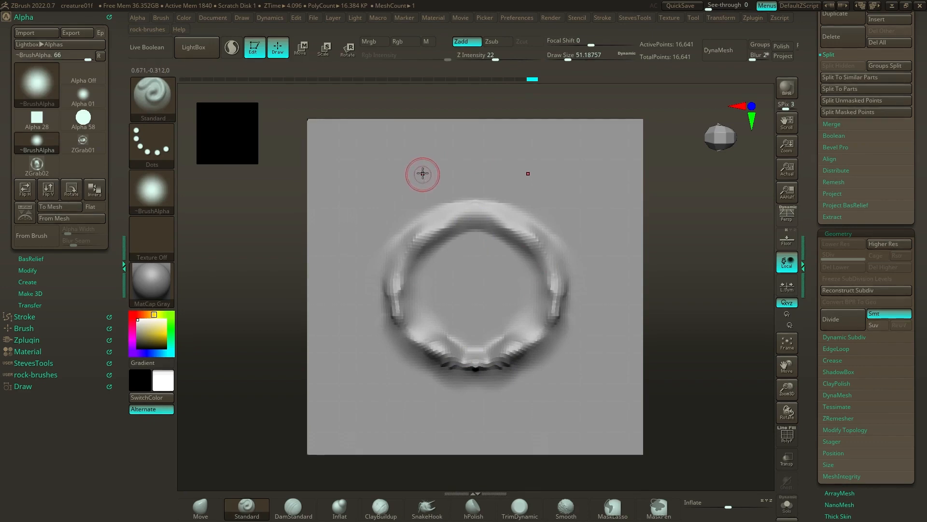
Sculpt a second, larger ring around the first one, using a Draw Size of about 68.
mouse_move(414, 163)
mouse_down()
mouse_move(382, 173)
mouse_move(468, 150)
mouse_move(368, 200)
mouse_move(358, 226)
mouse_move(407, 182)
mouse_move(361, 291)
mouse_move(342, 230)
mouse_move(375, 375)
mouse_move(472, 419)
mouse_move(339, 350)
mouse_move(332, 285)
mouse_move(403, 167)
mouse_move(461, 154)
mouse_move(414, 172)
mouse_move(351, 249)
mouse_move(368, 368)
mouse_move(449, 414)
mouse_move(475, 416)
mouse_up()
key(s)
mouse_move(375, 341)
mouse_down()
mouse_move(379, 351)
mouse_move(335, 292)
mouse_move(386, 189)
mouse_move(483, 162)
mouse_move(592, 217)
mouse_move(611, 301)
mouse_move(591, 360)
mouse_move(499, 400)
mouse_move(492, 412)
mouse_move(596, 341)
mouse_move(501, 397)
mouse_up()
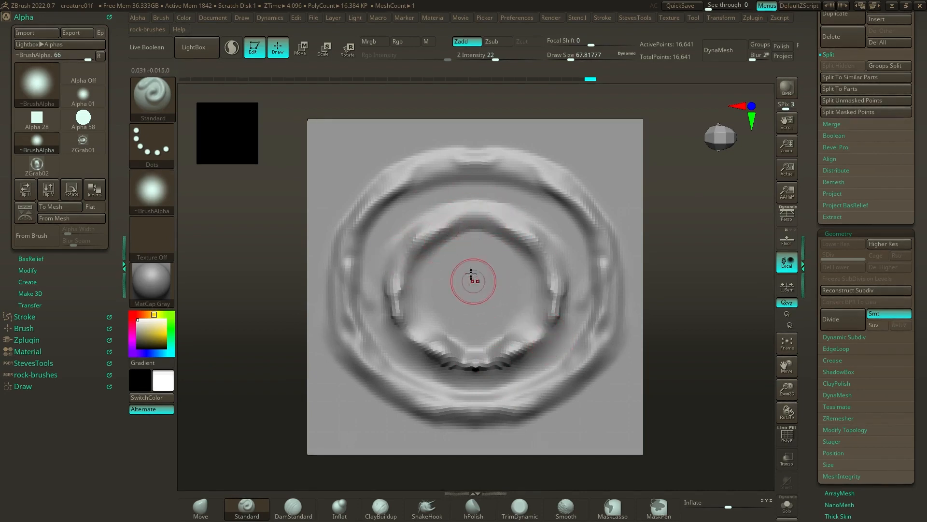
Build up a round dome inside the inner ring with a Draw Size of about 197 and smooth the area around it.
mouse_move(459, 297)
mouse_down()
mouse_move(457, 244)
mouse_move(429, 290)
mouse_move(464, 270)
mouse_move(459, 338)
mouse_move(517, 304)
mouse_move(488, 309)
mouse_move(484, 254)
mouse_up()
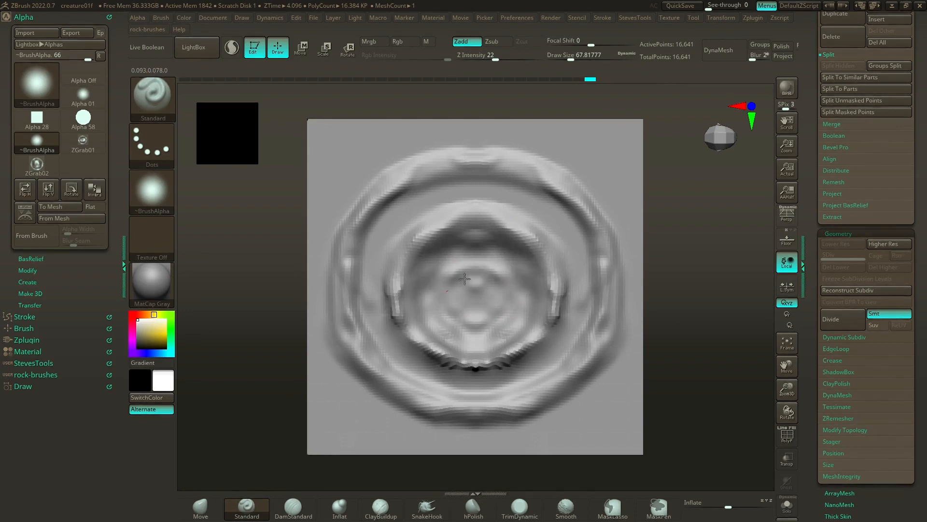
key(s)
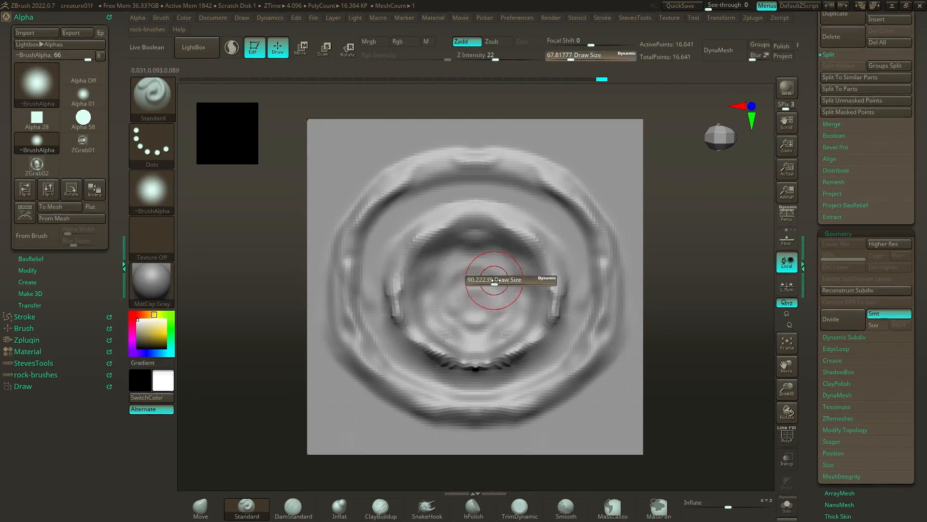
drag(506, 281, 507, 282)
mouse_move(478, 301)
mouse_down()
mouse_move(444, 274)
mouse_move(476, 280)
mouse_move(451, 311)
mouse_move(477, 268)
mouse_up()
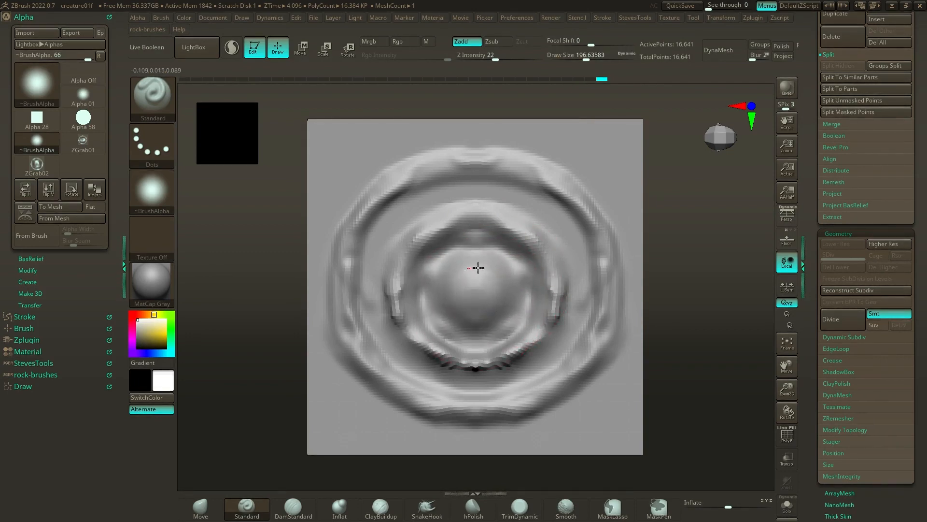
mouse_move(467, 317)
mouse_down()
mouse_move(465, 265)
mouse_move(501, 271)
mouse_move(437, 277)
mouse_move(501, 281)
mouse_up()
mouse_move(472, 338)
shift+mouse_down()
mouse_move(499, 350)
mouse_move(543, 286)
mouse_move(491, 213)
mouse_move(559, 217)
mouse_move(584, 336)
mouse_move(476, 310)
mouse_move(497, 265)
mouse_move(465, 288)
mouse_move(494, 295)
mouse_move(475, 278)
mouse_move(490, 270)
mouse_move(461, 257)
mouse_move(483, 324)
mouse_move(491, 261)
mouse_move(445, 305)
mouse_move(471, 300)
mouse_move(478, 270)
mouse_move(463, 309)
shift+mouse_up()
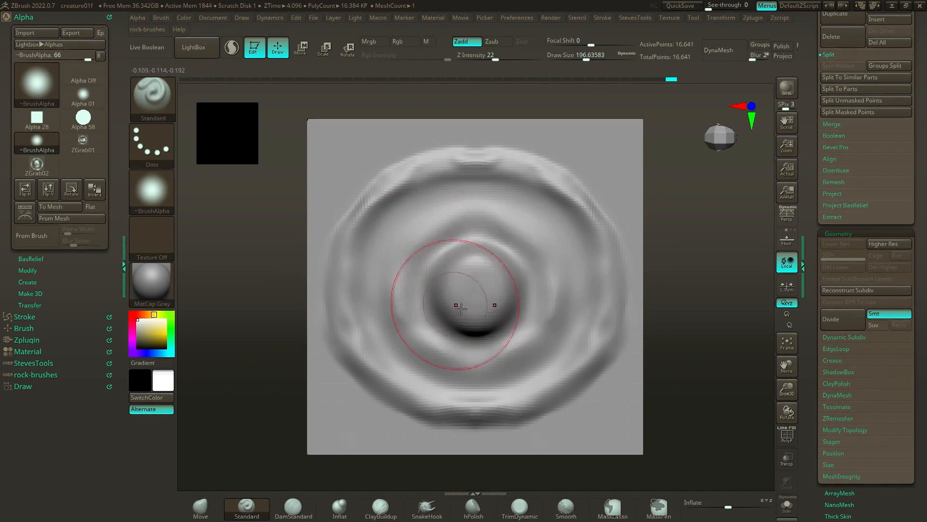
Carve a groove along the inner edge of the outer ring with the DamStandard brush.
key(b)
key(d)
key(s)
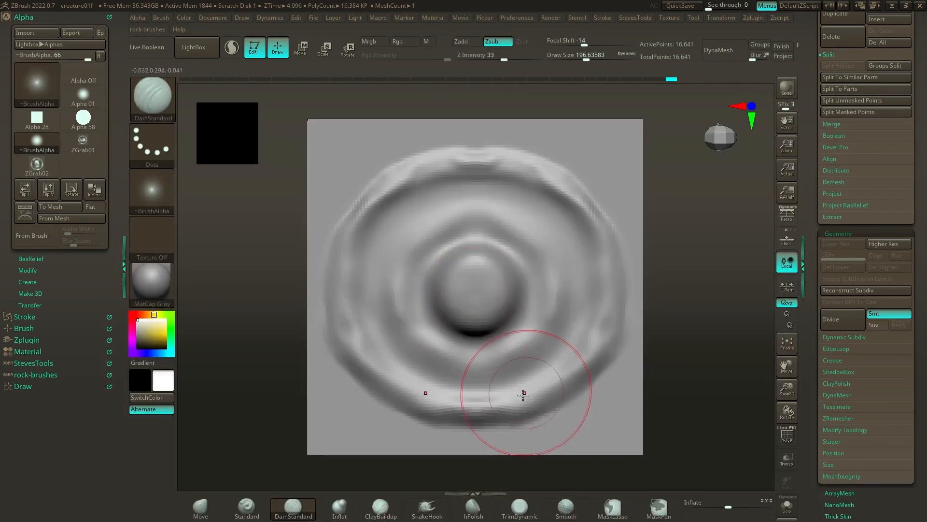
drag(581, 373, 588, 366)
mouse_move(527, 401)
mouse_down()
mouse_move(575, 372)
mouse_move(606, 335)
mouse_up()
mouse_move(589, 358)
mouse_down()
mouse_move(607, 311)
mouse_move(604, 234)
mouse_move(541, 178)
mouse_move(503, 163)
mouse_up()
Carve circular grooves between the central dome and the outer ring with the DamStandard brush.
mouse_move(421, 251)
mouse_down()
mouse_move(447, 216)
mouse_move(486, 213)
mouse_up()
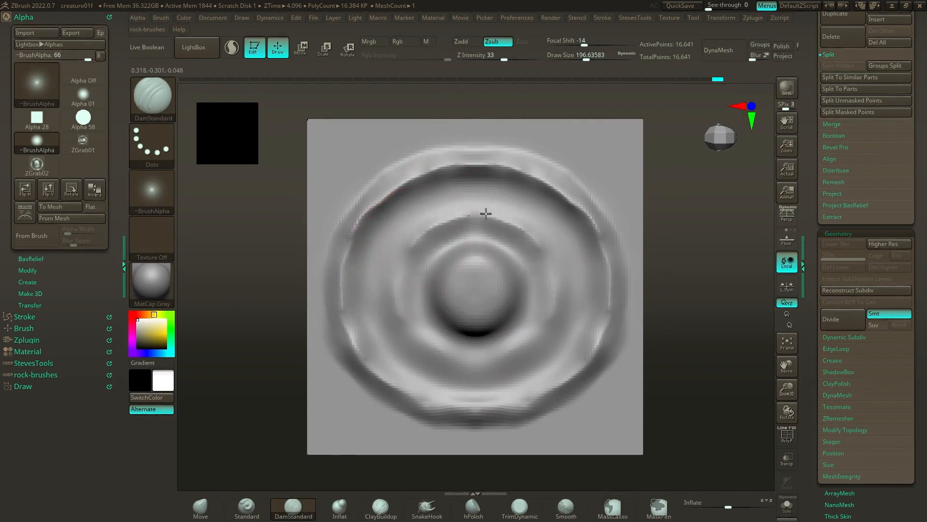
drag(554, 305, 495, 366)
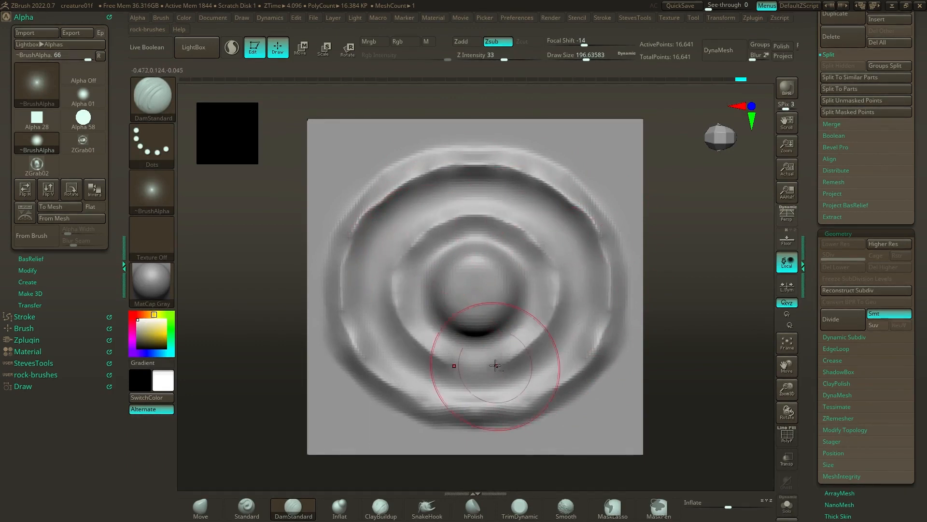
mouse_move(535, 341)
mouse_down()
mouse_move(497, 363)
mouse_move(461, 365)
mouse_up()
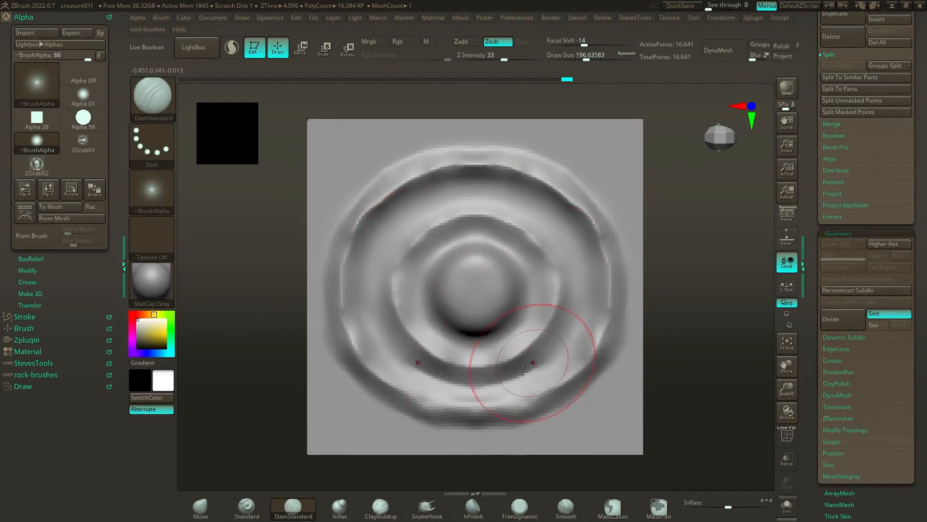
mouse_move(531, 362)
mouse_down()
mouse_move(576, 310)
mouse_move(579, 276)
mouse_move(545, 215)
mouse_move(457, 197)
mouse_move(463, 175)
mouse_up()
Smooth the outer ring with a Draw Size of about 108 and a smoothing Z Intensity of 14.
key(s)
key(shift)
text(14)
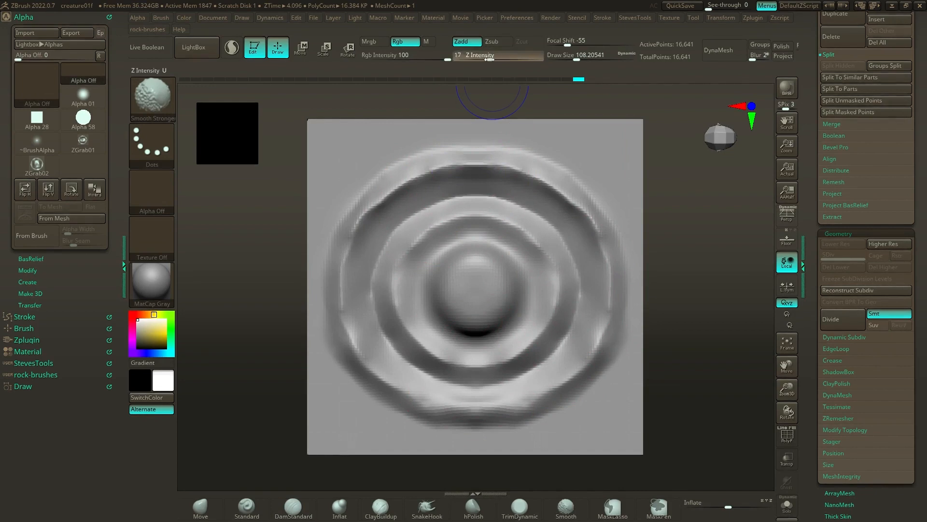
key(Return)
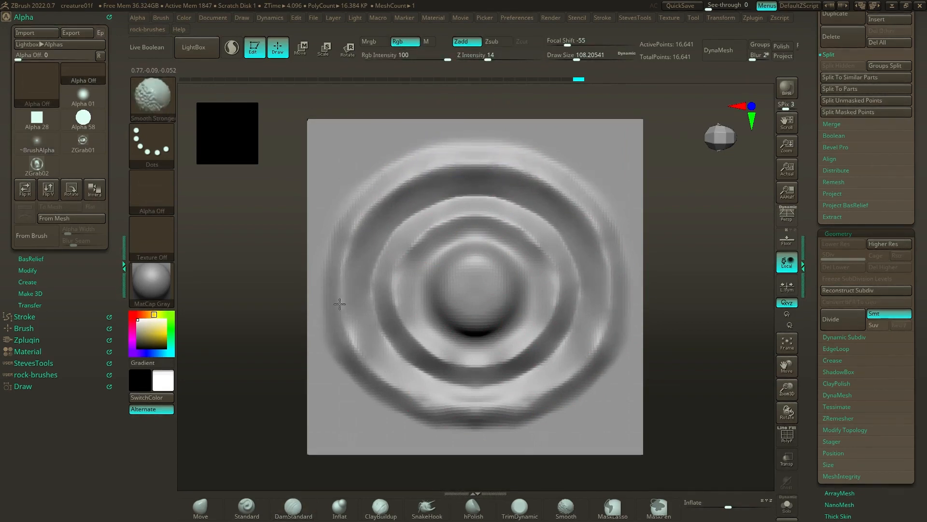
shift+drag(390, 395, 467, 416)
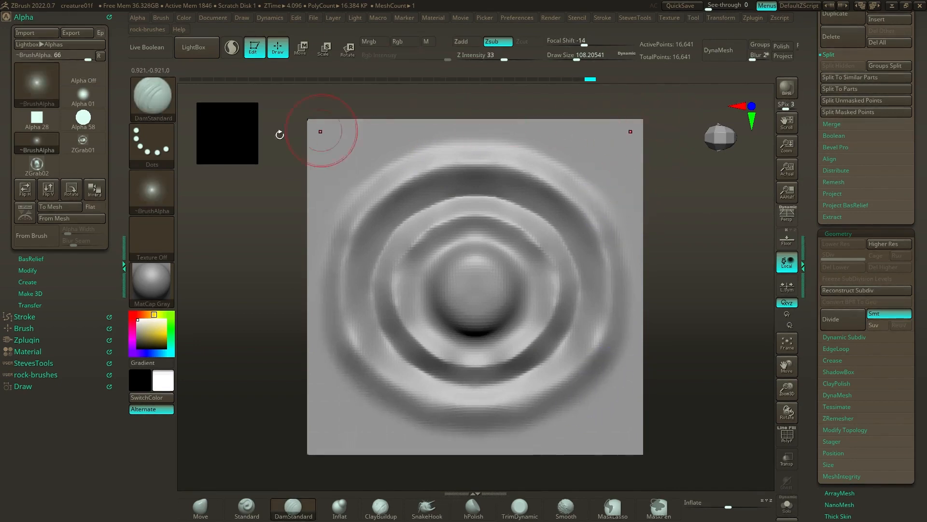
key(shift)
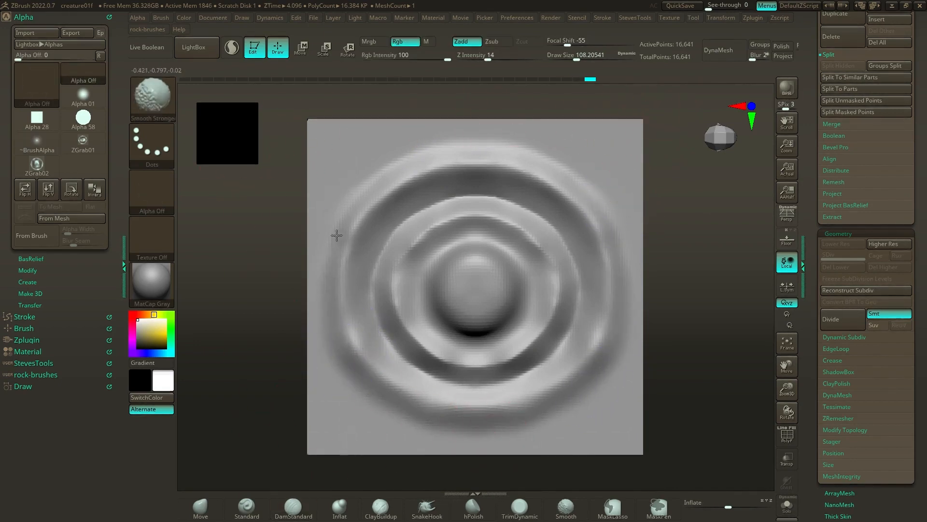
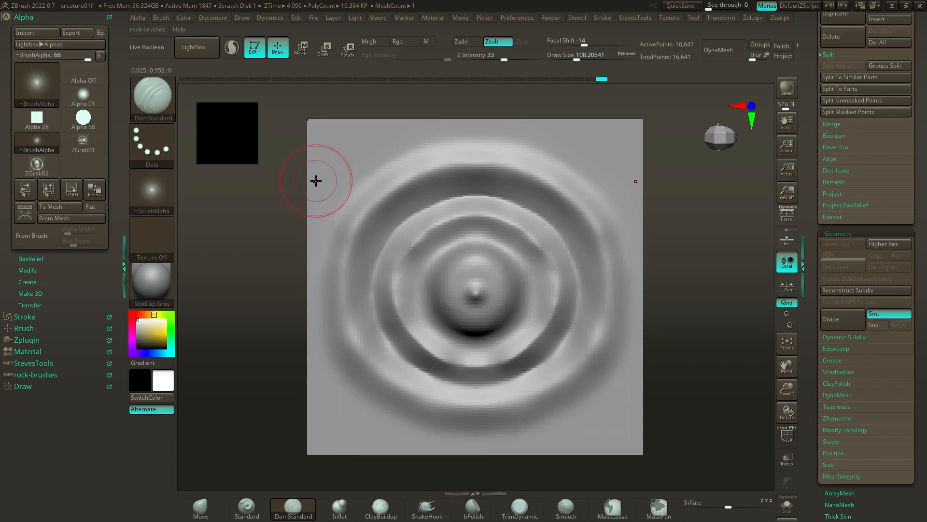
Capture the sculpted concentric rings from the document as a new alpha with GrabDoc.
click(141, 197)
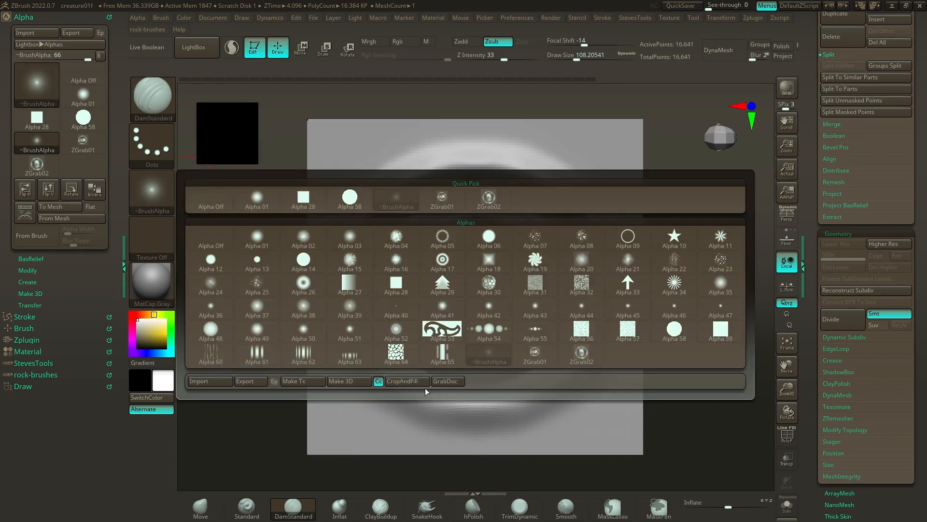
click(447, 383)
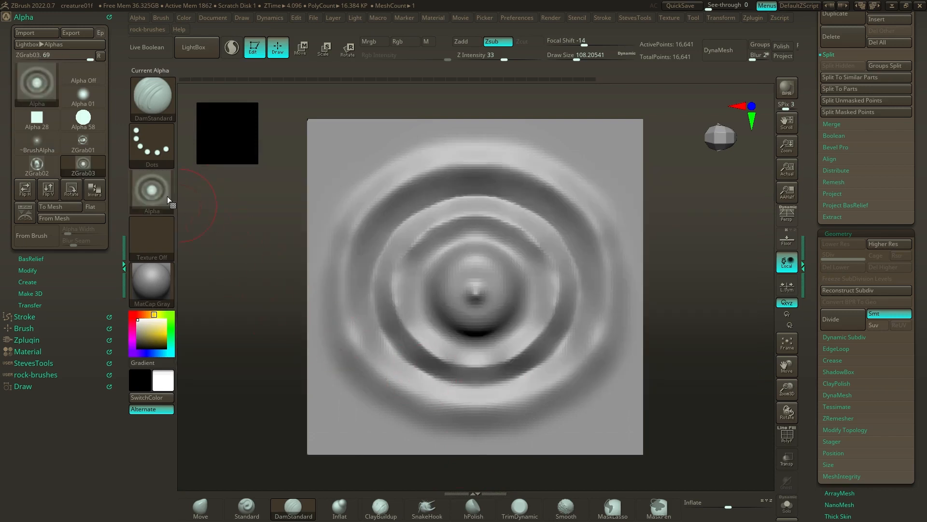
mouse_move(159, 195)
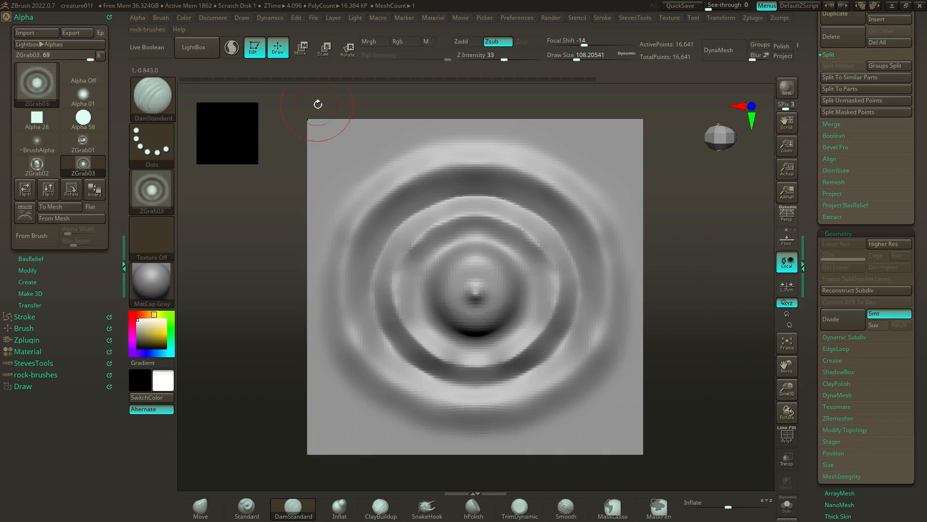
Resize the document to a width of 1219 and a height of 826.
click(226, 18)
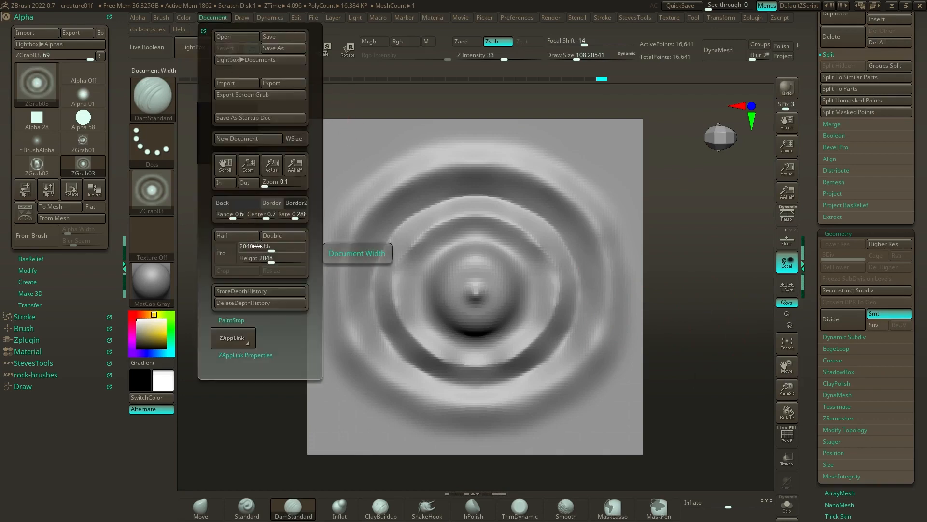
click(256, 246)
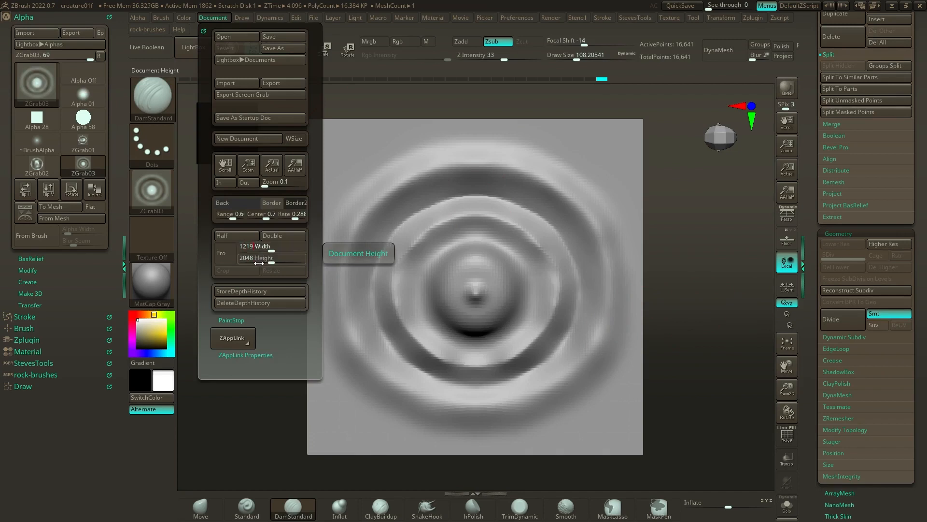
click(246, 258)
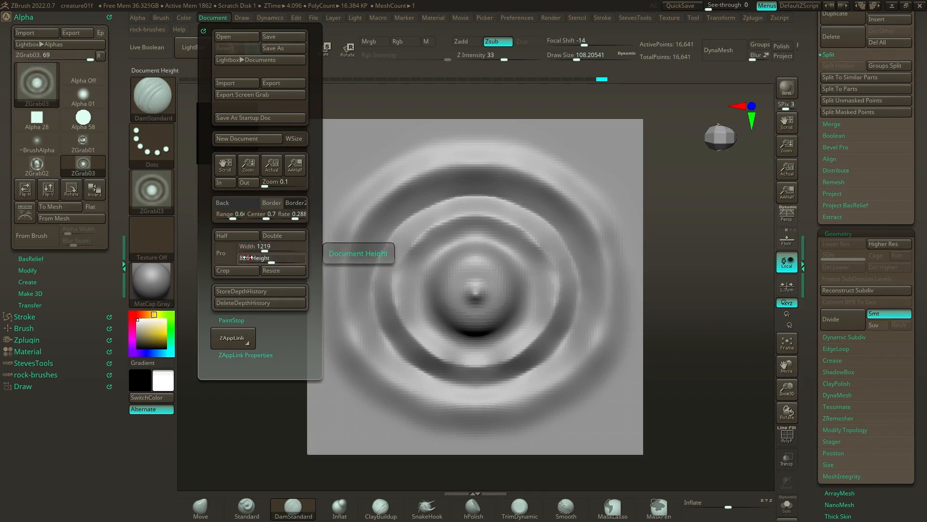
click(270, 272)
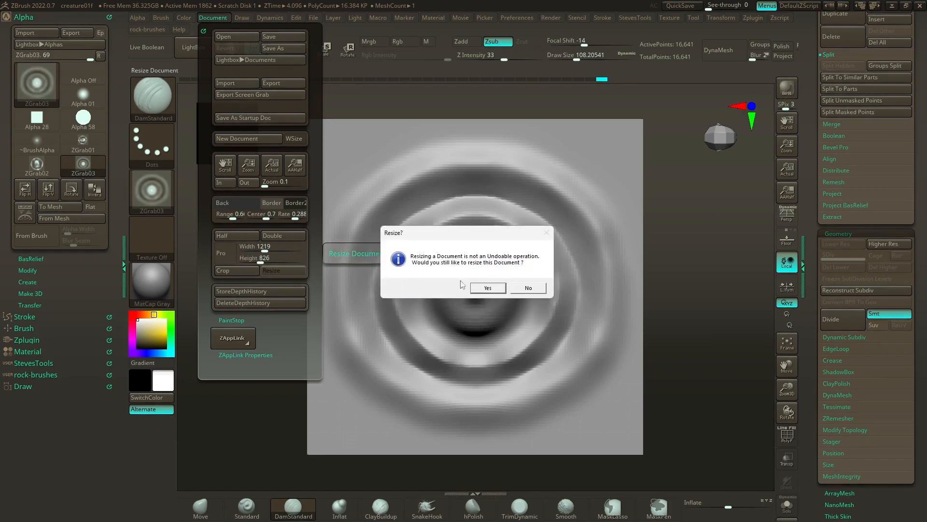
click(483, 286)
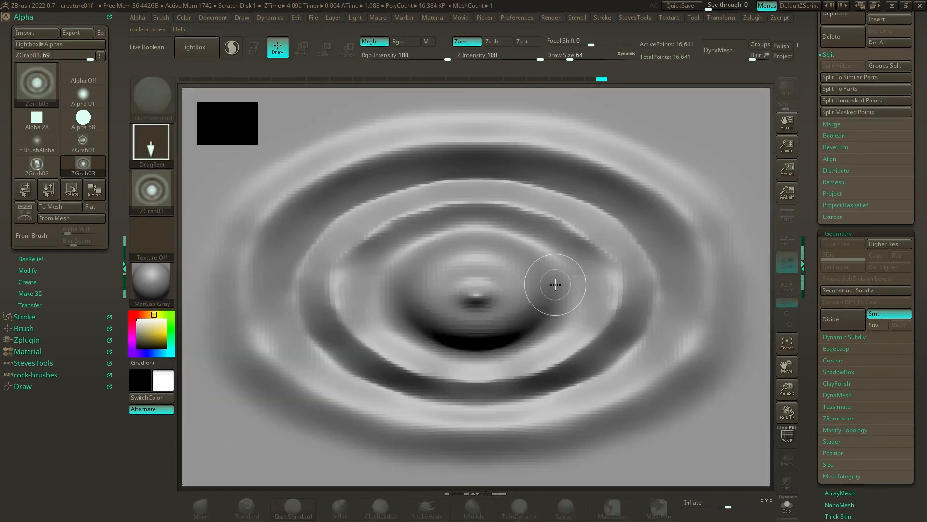
Clear the canvas and make the creature tool with seven subtools the active tool.
key(ctrl+n)
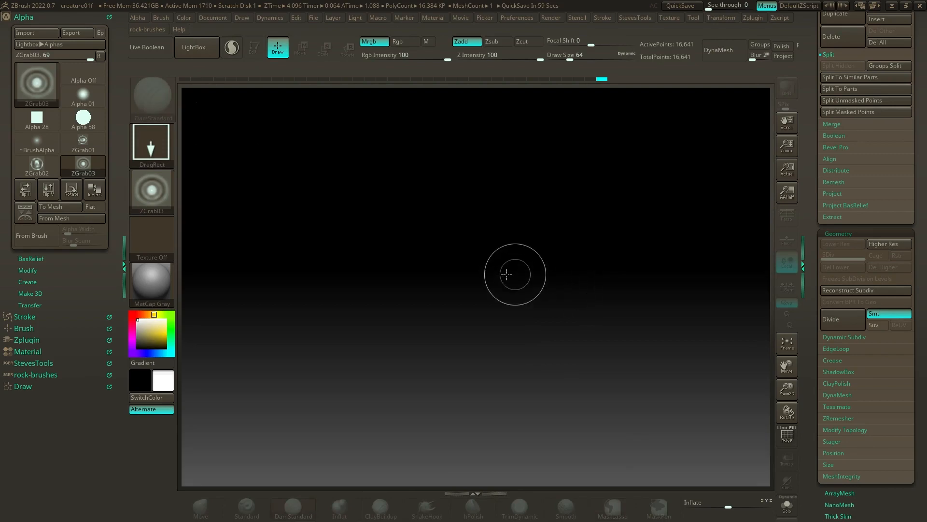
drag(919, 224, 925, 330)
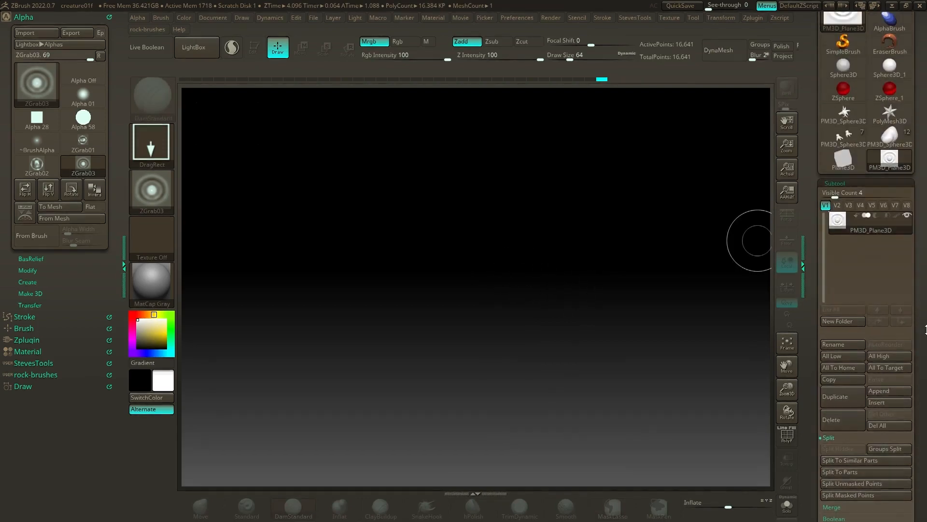
click(845, 135)
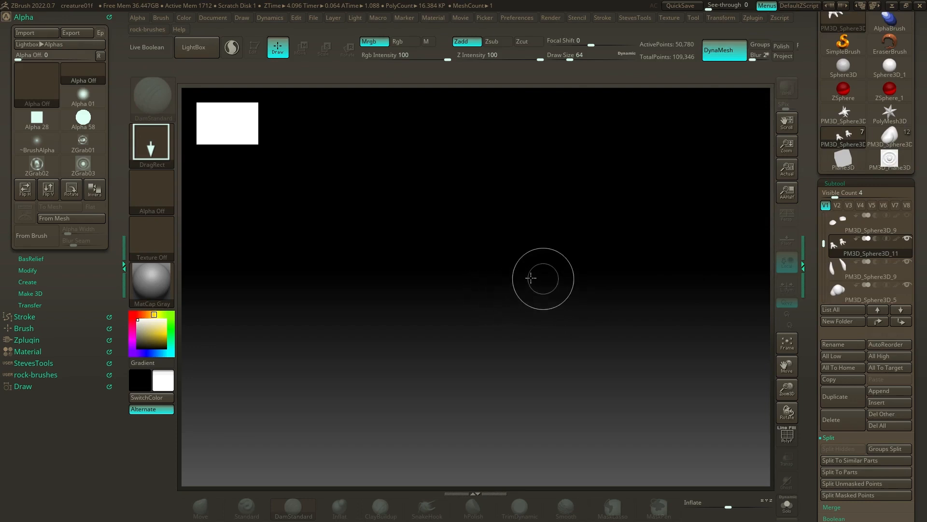
Try placing two copies of the creature model on the canvas and undo both.
mouse_move(508, 284)
mouse_down()
mouse_move(523, 321)
mouse_move(507, 426)
mouse_up()
mouse_move(646, 285)
mouse_down()
mouse_move(683, 286)
mouse_move(704, 300)
mouse_up()
key(ctrl+z)
key(ctrl+z)
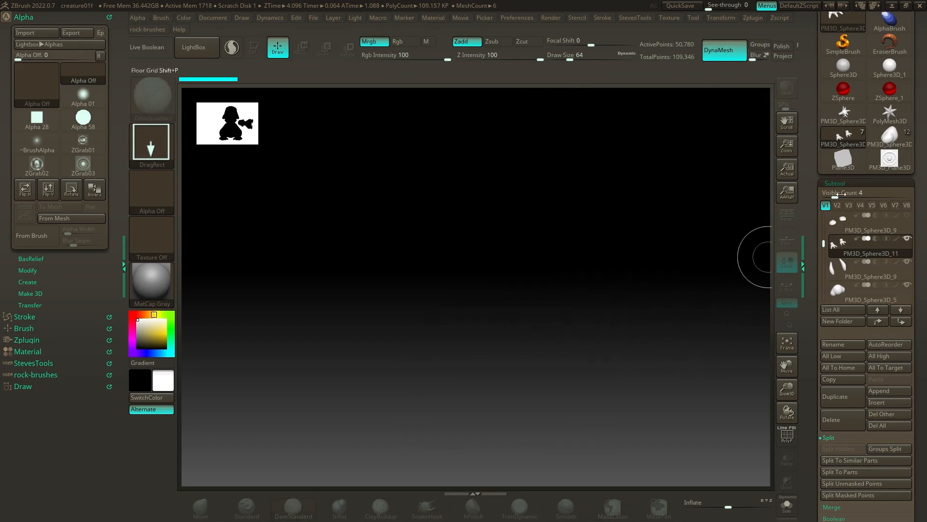
Make the creature tool with twelve subtools active, place one copy on the canvas and put it in edit mode.
click(894, 139)
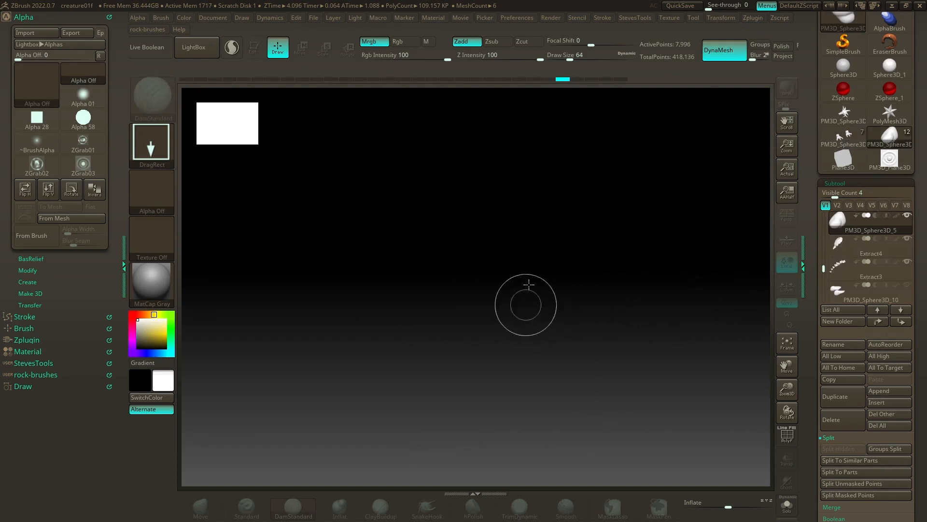
drag(525, 306, 532, 397)
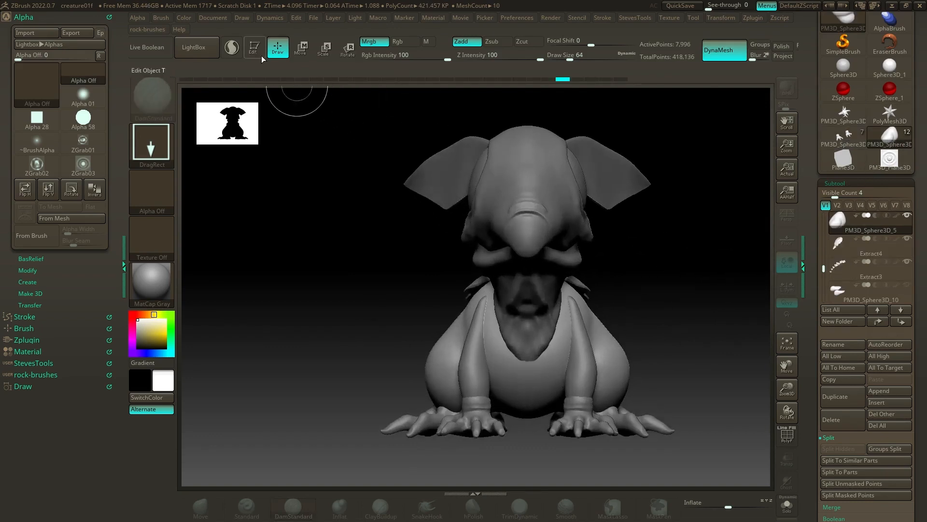
click(254, 47)
Subdivide the creature's rounded body subtool up to subdivision level 3.
drag(659, 250, 676, 248)
alt+drag(642, 342, 644, 312)
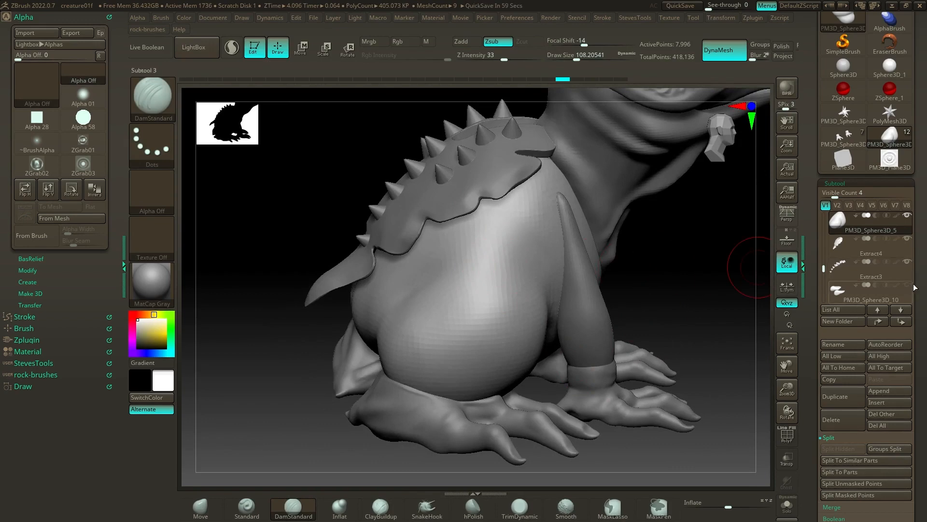
drag(921, 290, 923, 182)
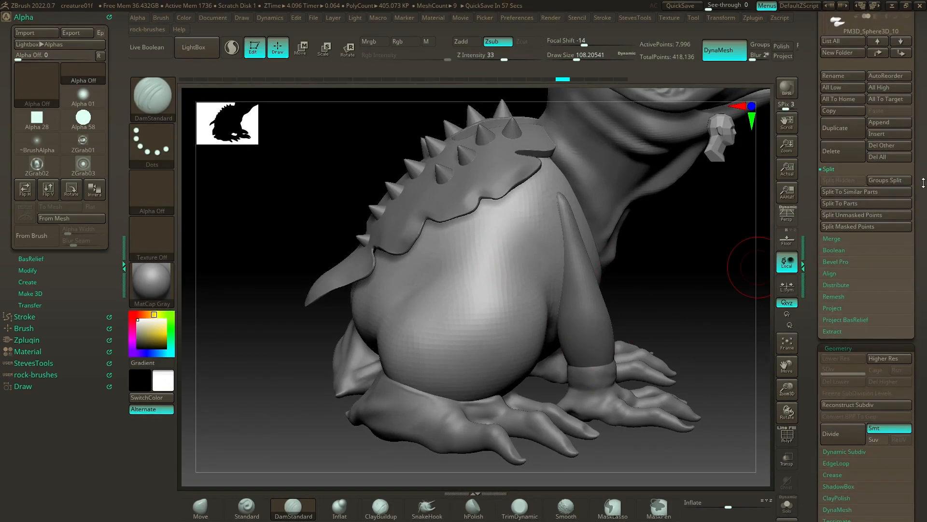
click(843, 431)
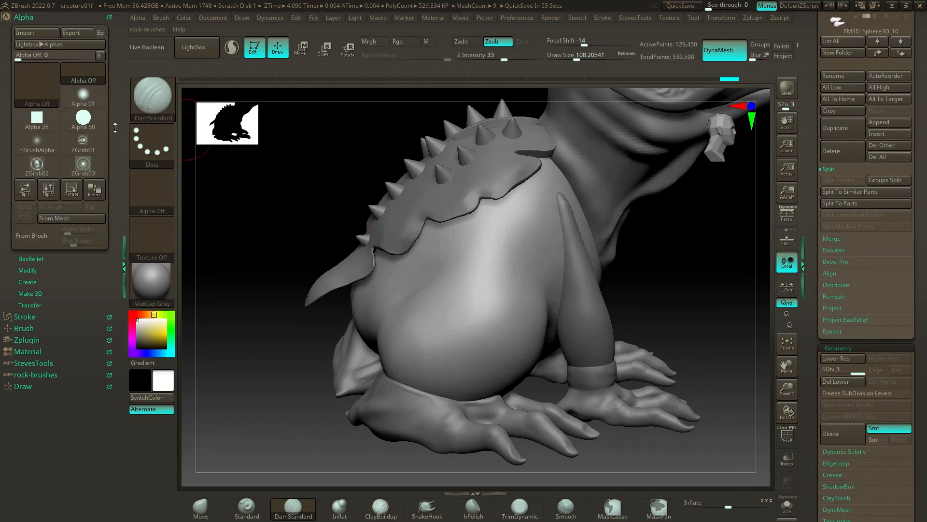
Set up the Standard brush with the ZGrab03 ring alpha and a DragRect stroke.
click(143, 106)
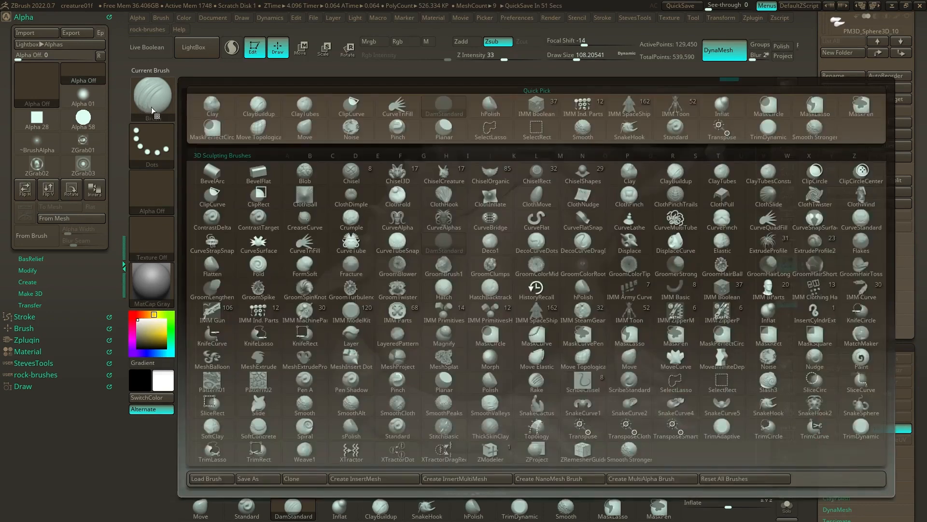
key(s)
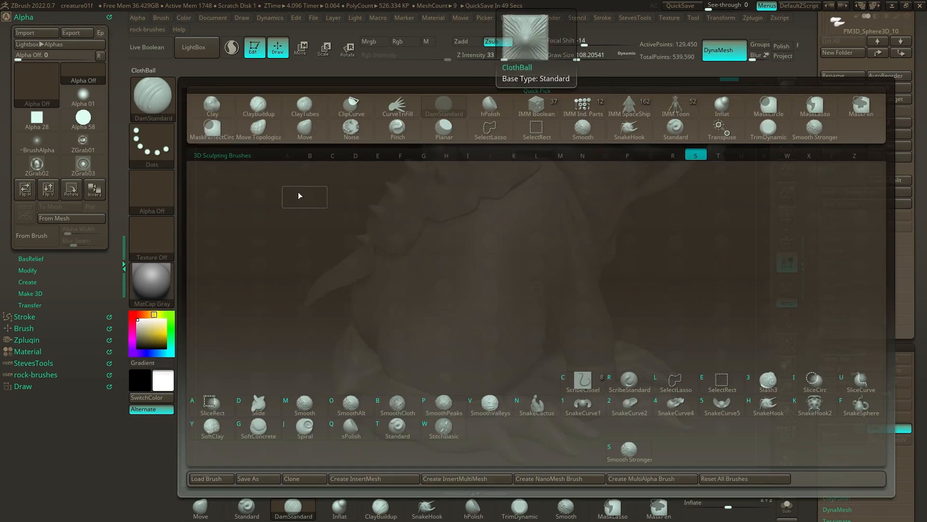
key(t)
click(152, 192)
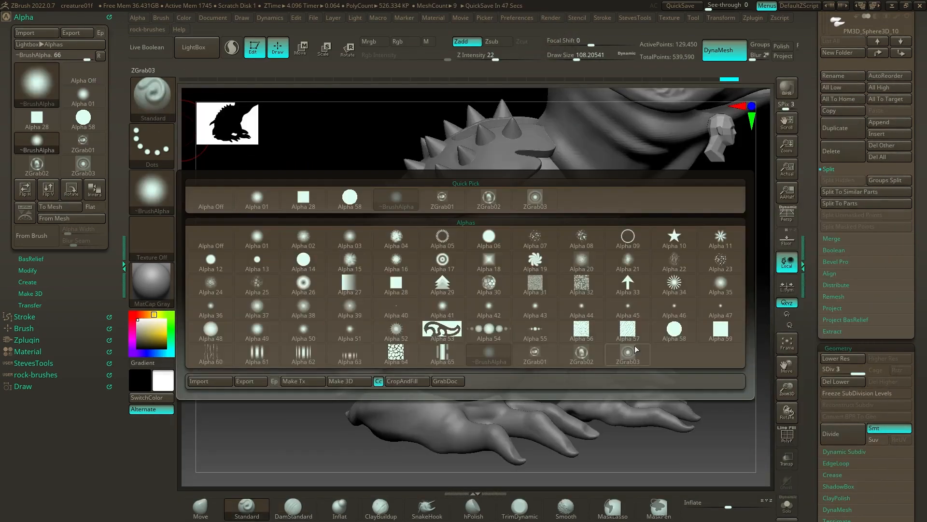
mouse_move(587, 356)
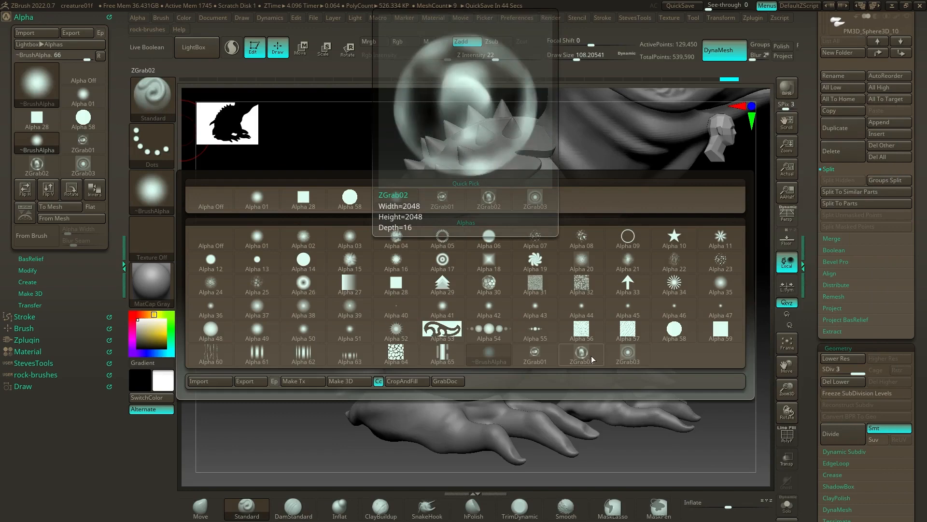
click(622, 356)
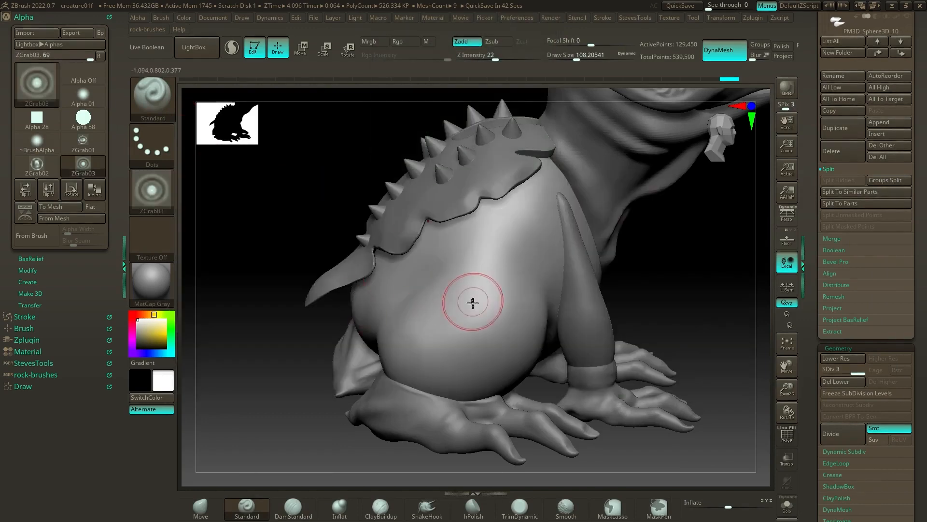
click(152, 145)
click(250, 161)
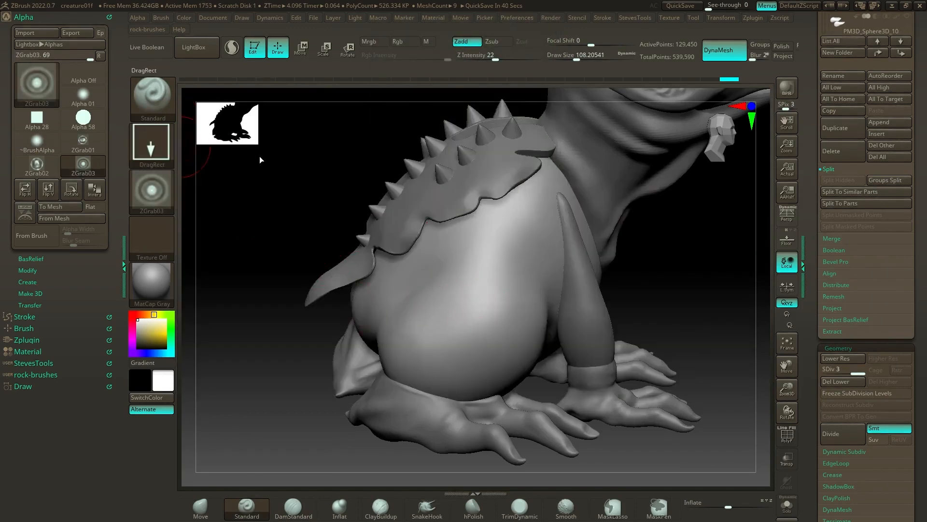
Try stamping the ring alpha on the creature's side, undo the stamp and set Z Intensity to 100.
drag(493, 304, 515, 318)
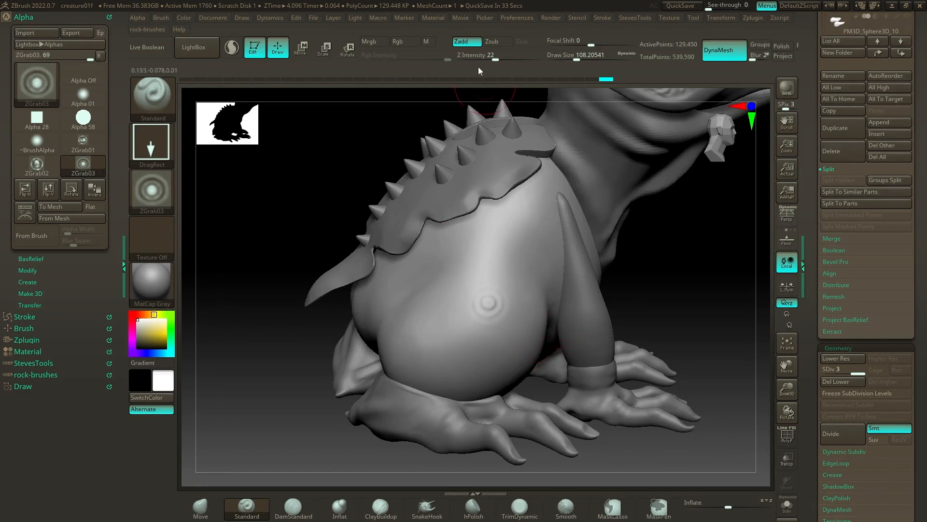
key(ctrl+z)
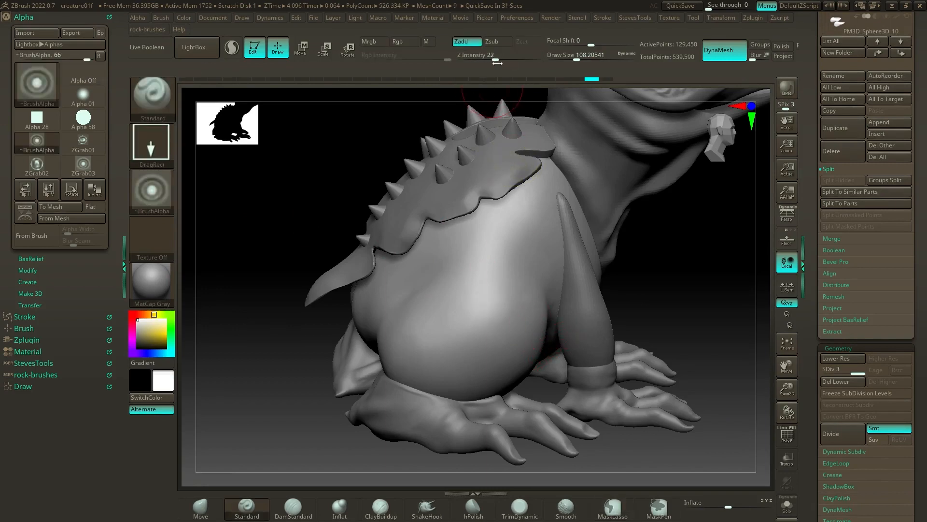
drag(497, 63, 531, 59)
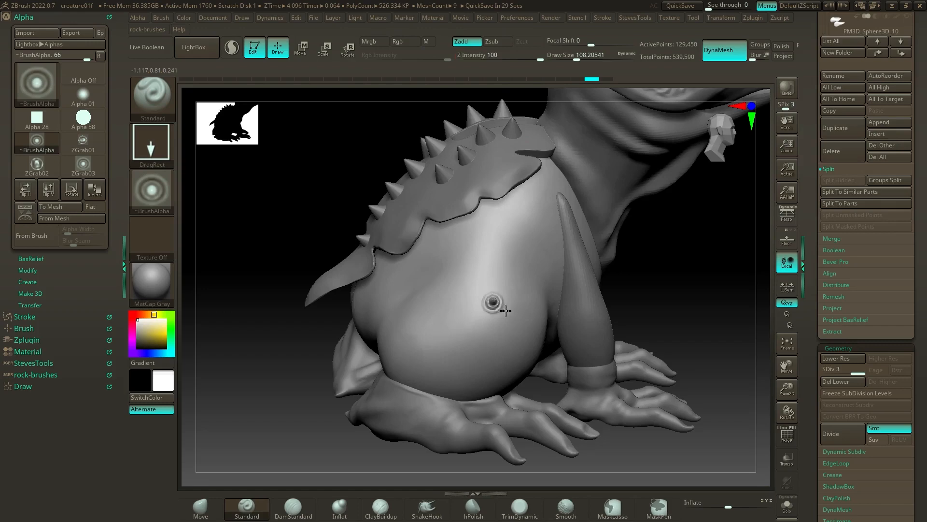
Inspect the full-strength ring stamp from several sides, undo it and subdivide the body to level 4.
drag(665, 265, 440, 287)
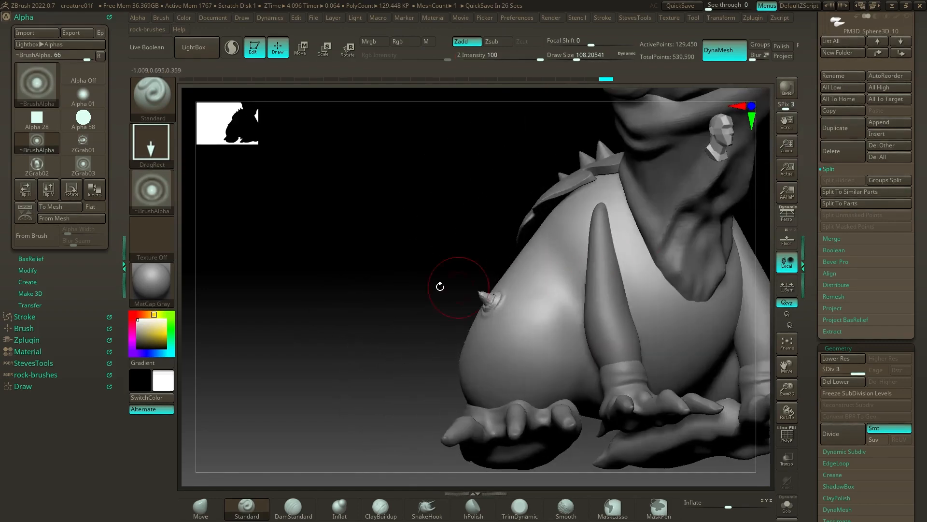
drag(383, 243, 421, 263)
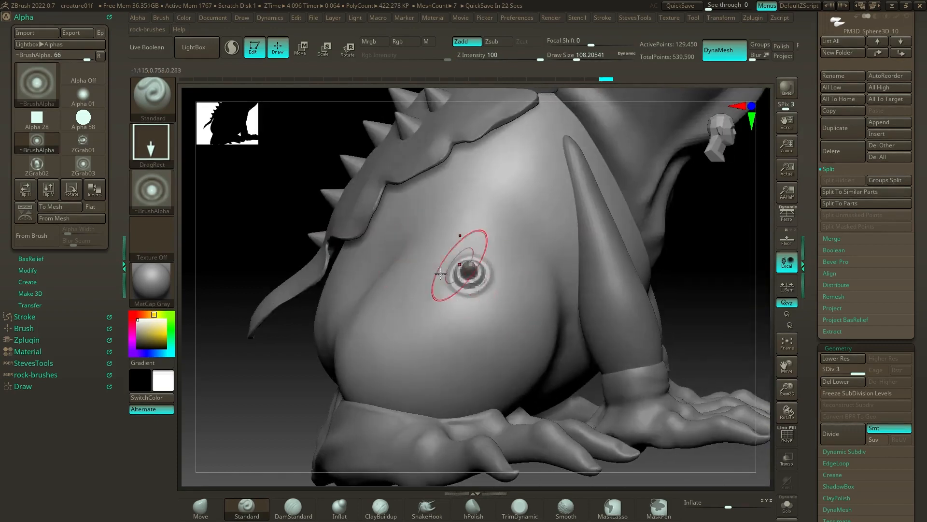
drag(684, 276, 704, 276)
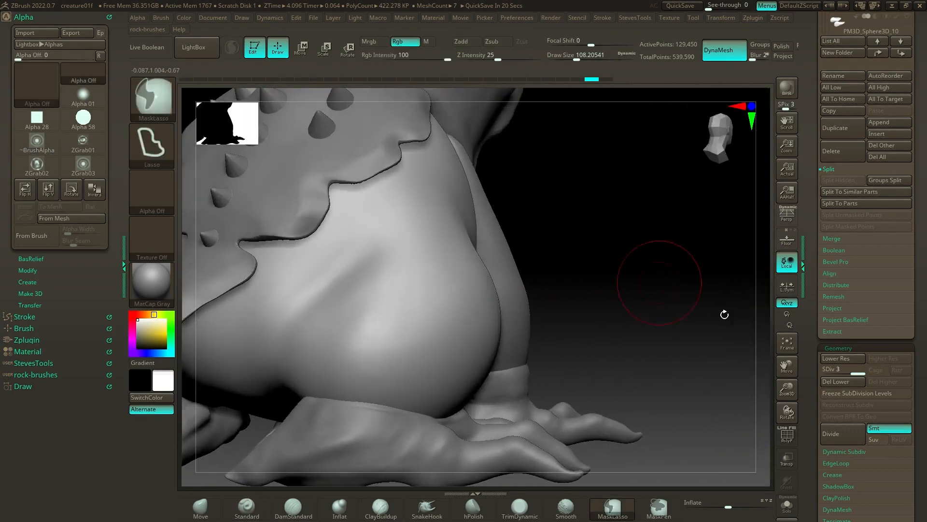
click(841, 425)
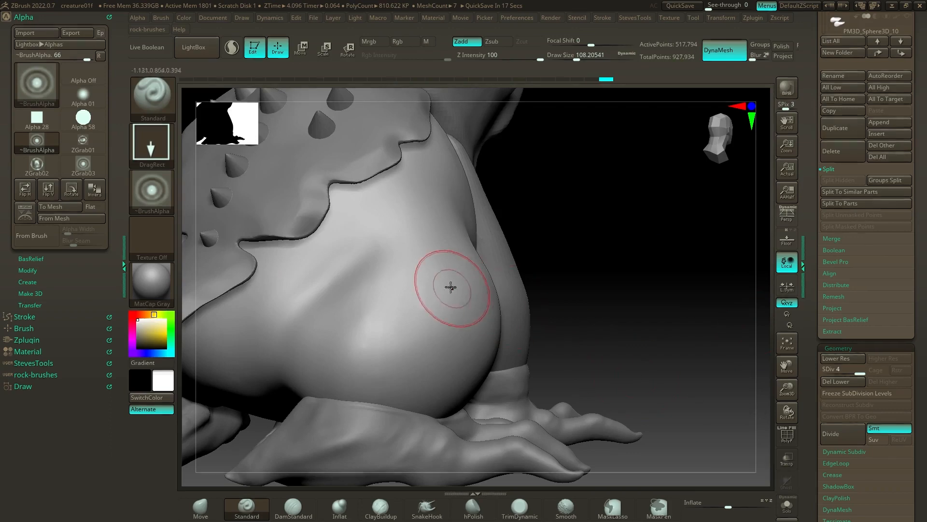
Try stamping the ring alpha on the level 4 body, check its profile from the side and undo it.
drag(453, 284, 473, 295)
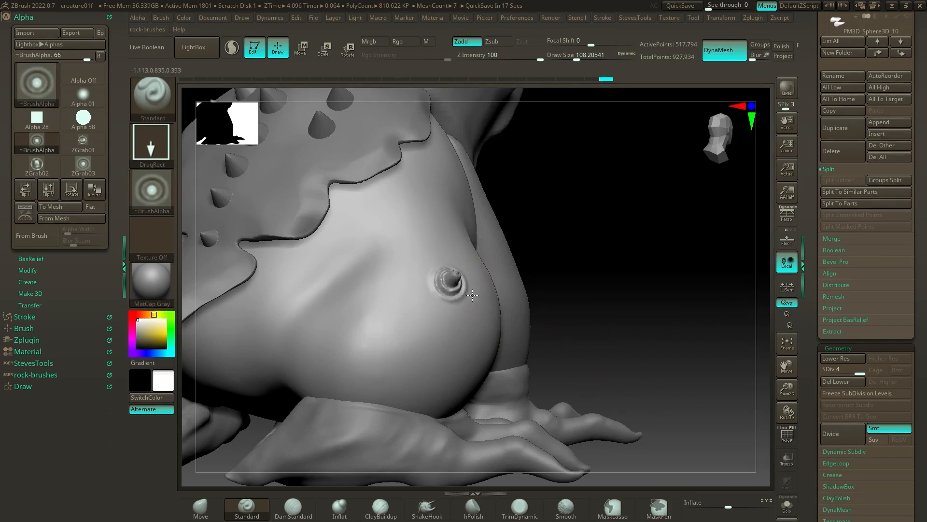
drag(629, 285, 350, 277)
key(ctrl)
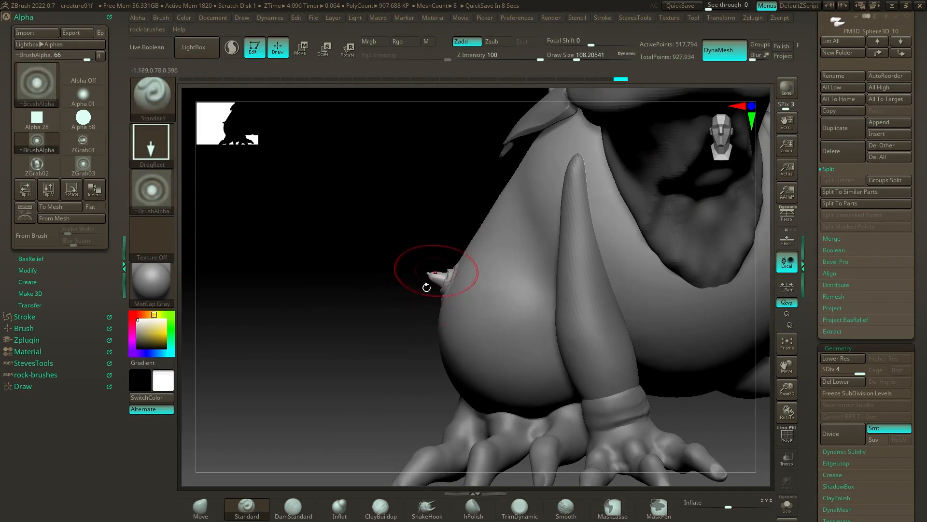
drag(383, 296, 392, 303)
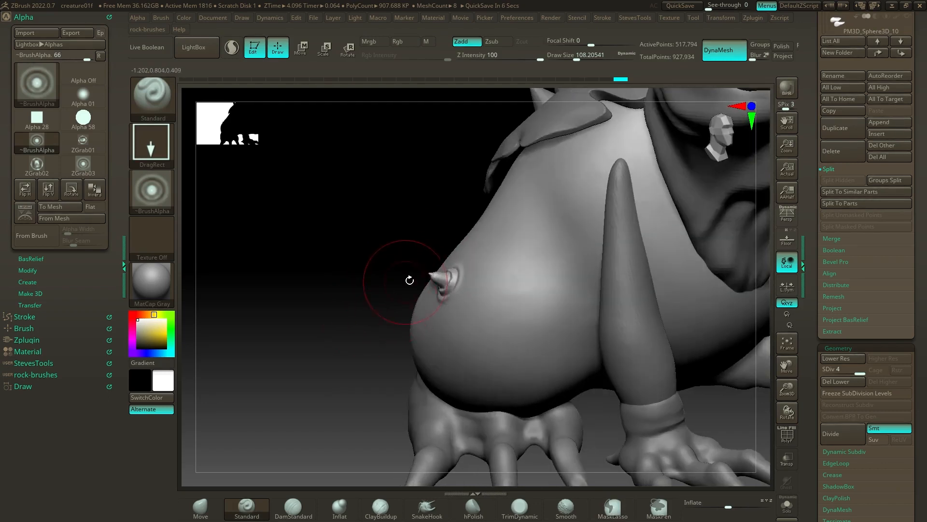
key(ctrl+z)
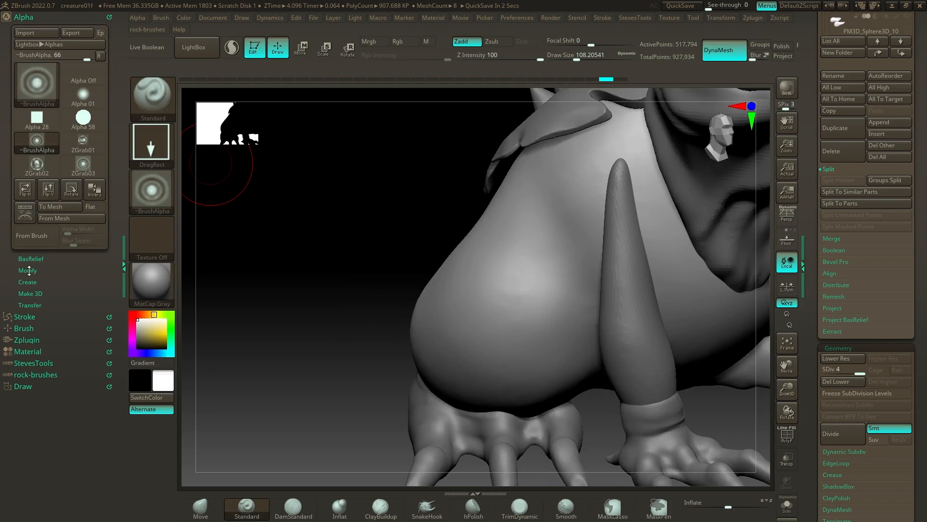
Try the ring alpha with Noise set to 3 on the body, undo the stamp and reset Noise to 0.
click(29, 270)
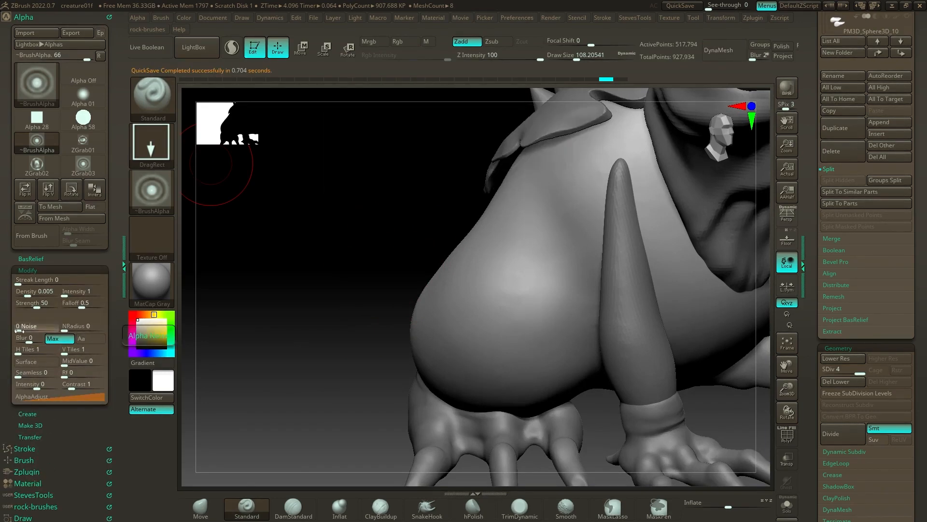
drag(18, 330, 25, 331)
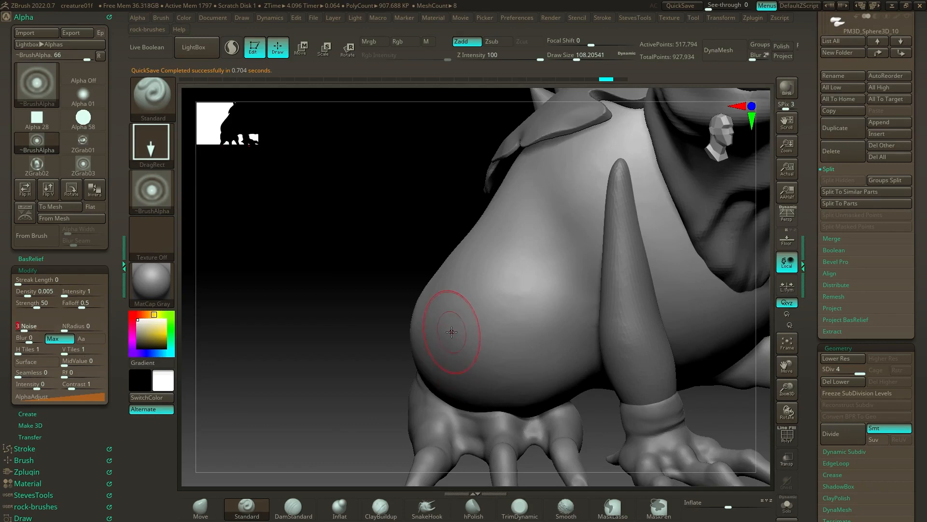
drag(451, 331, 469, 343)
drag(380, 255, 432, 259)
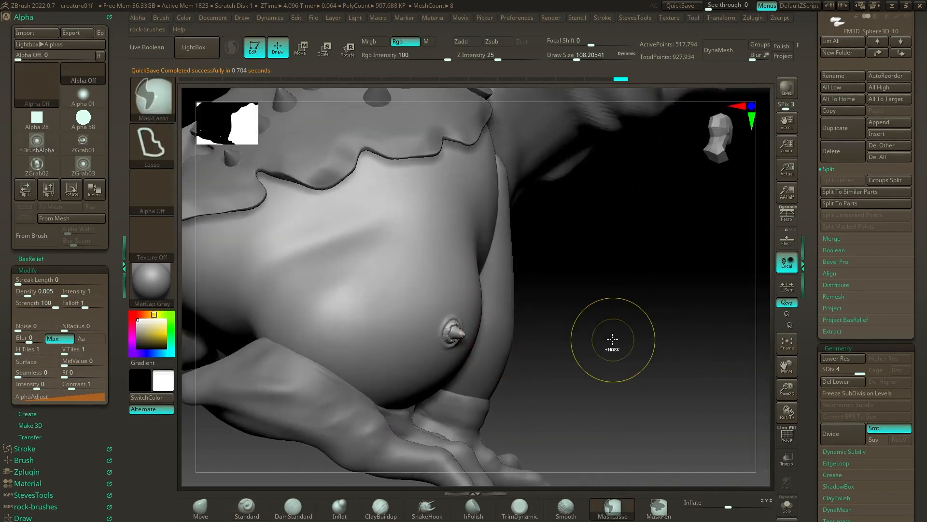
key(ctrl+z)
drag(41, 332, 17, 329)
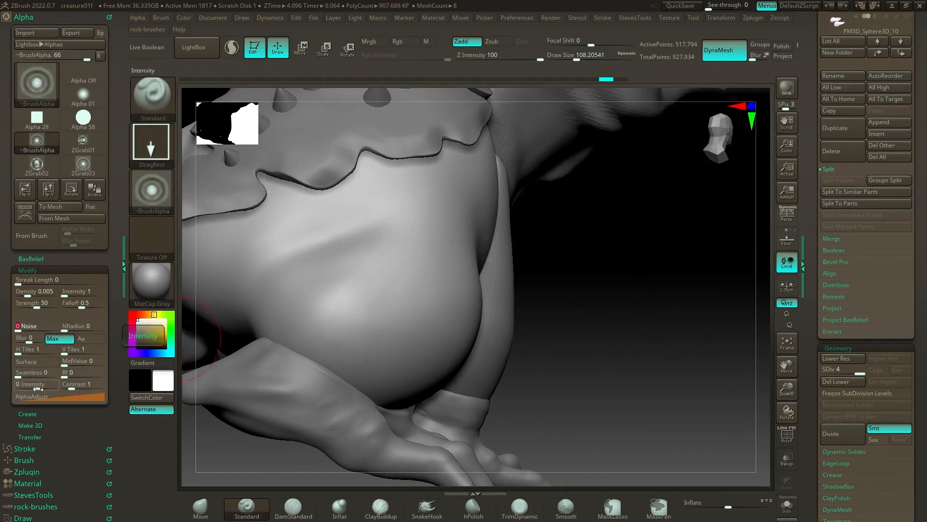
Try stamping the ring alpha on the body with its Intensity lowered to -0.36986 and undo the stamp.
drag(38, 389, 33, 389)
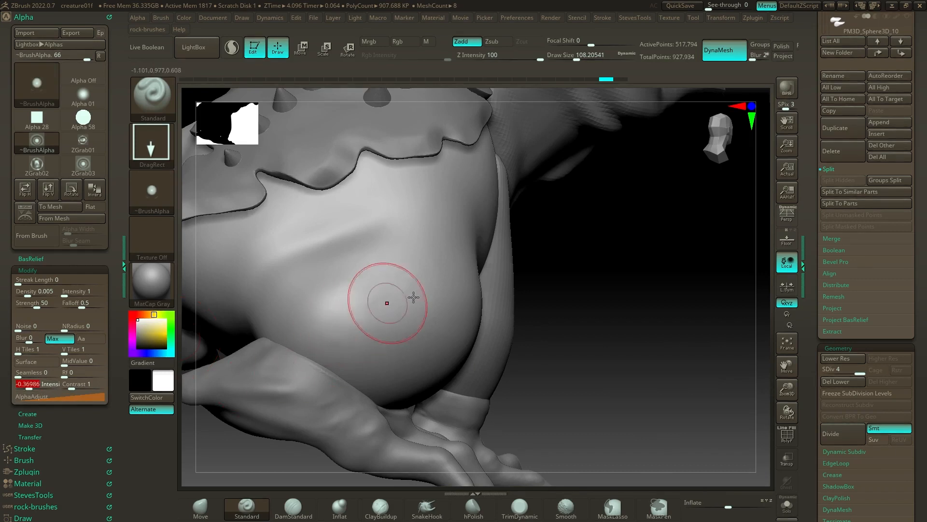
drag(447, 288, 469, 300)
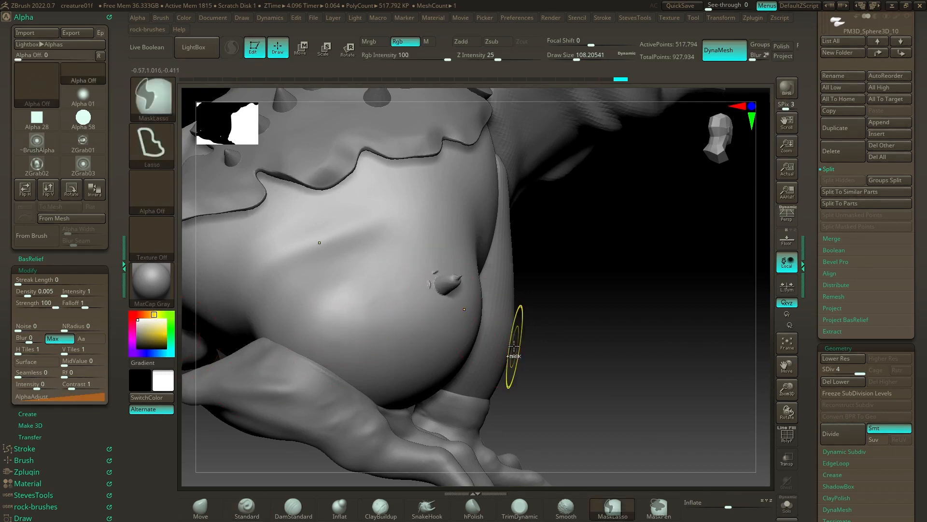
key(ctrl+z)
Set the alpha's Intensity to 0.0958 and Contrast to 0.57692, test the stamp on the body and undo it.
drag(20, 383, 71, 390)
click(69, 391)
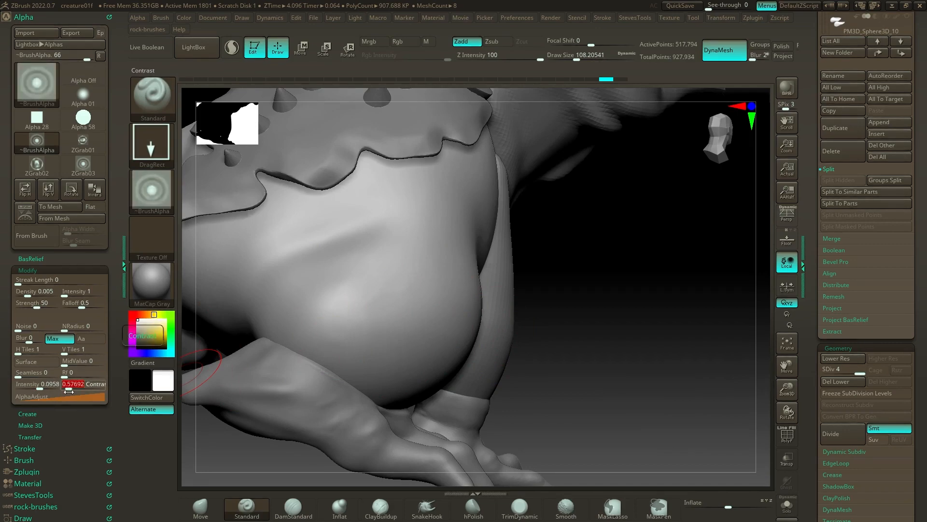
drag(372, 302, 385, 316)
drag(560, 304, 597, 308)
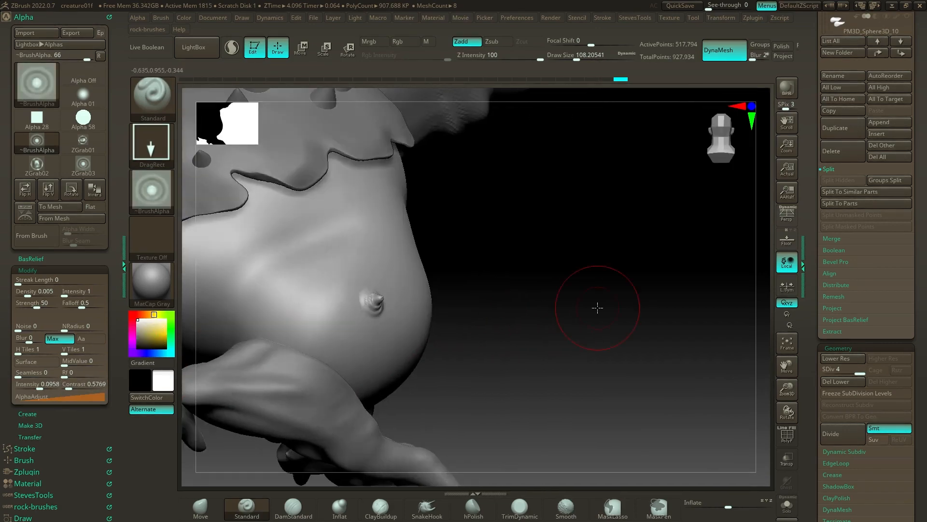
key(ctrl+z)
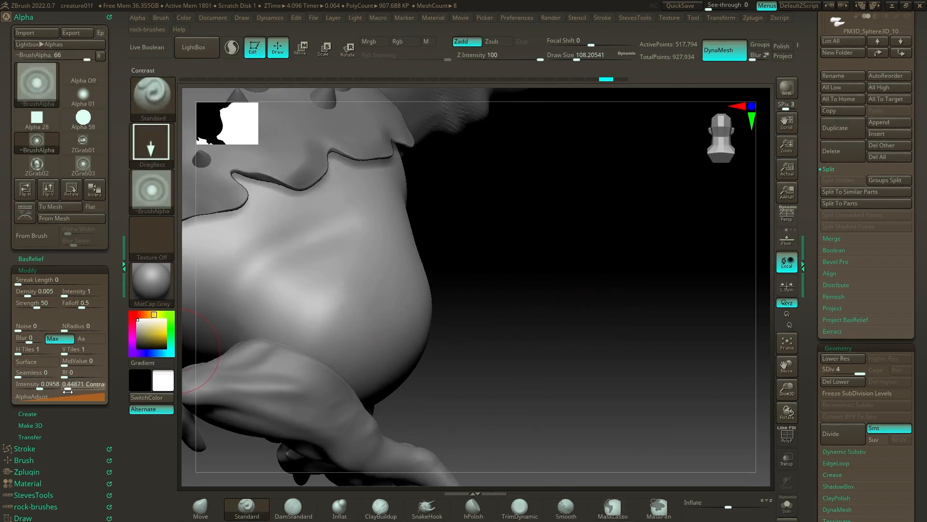
Lower the alpha's Contrast to 0.44871, test a larger ring stamp on the body and undo it.
drag(375, 290, 394, 312)
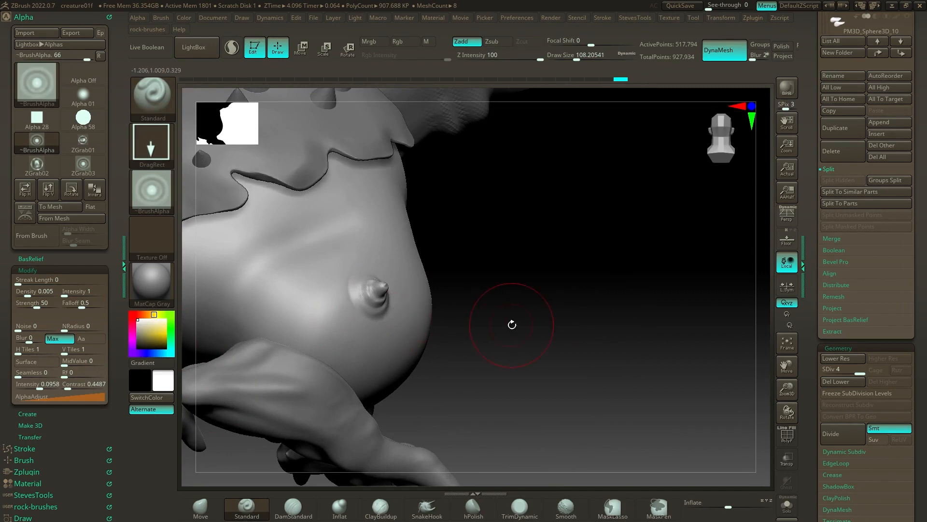
drag(512, 324, 440, 314)
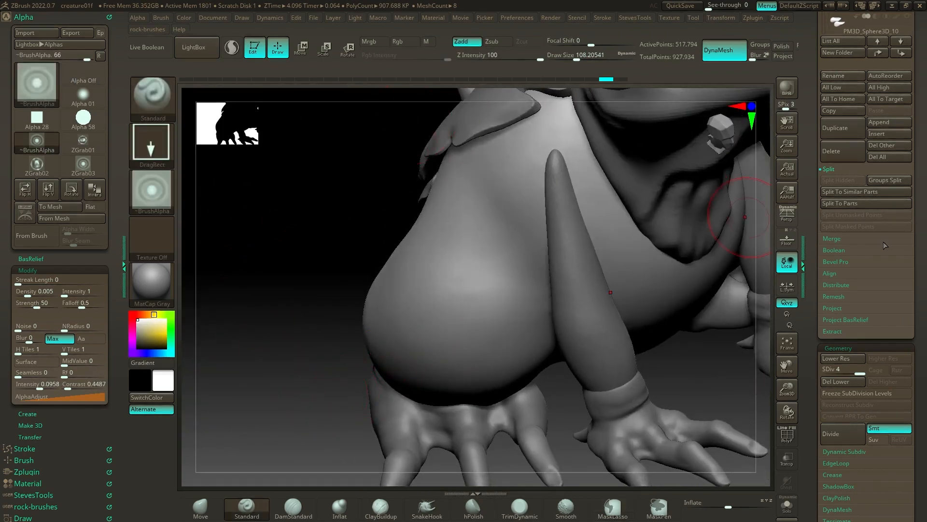
drag(923, 231, 923, 242)
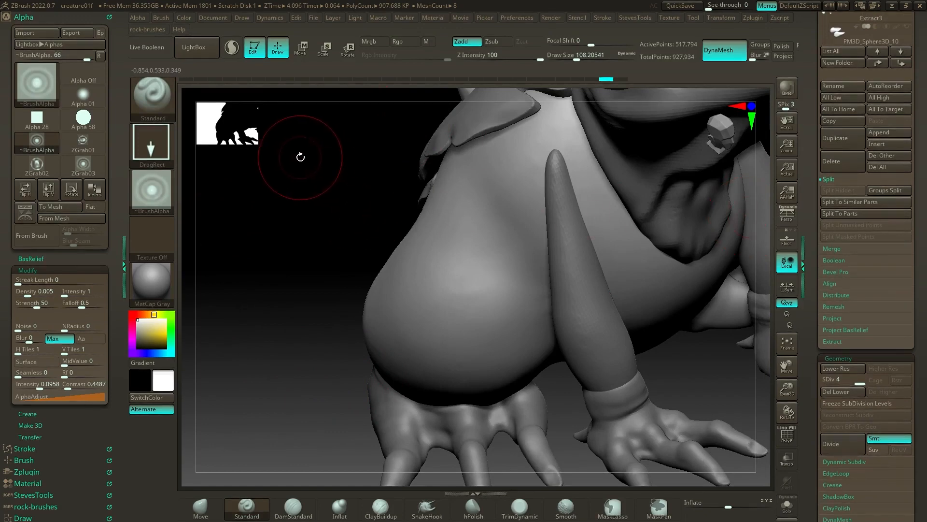
click(61, 291)
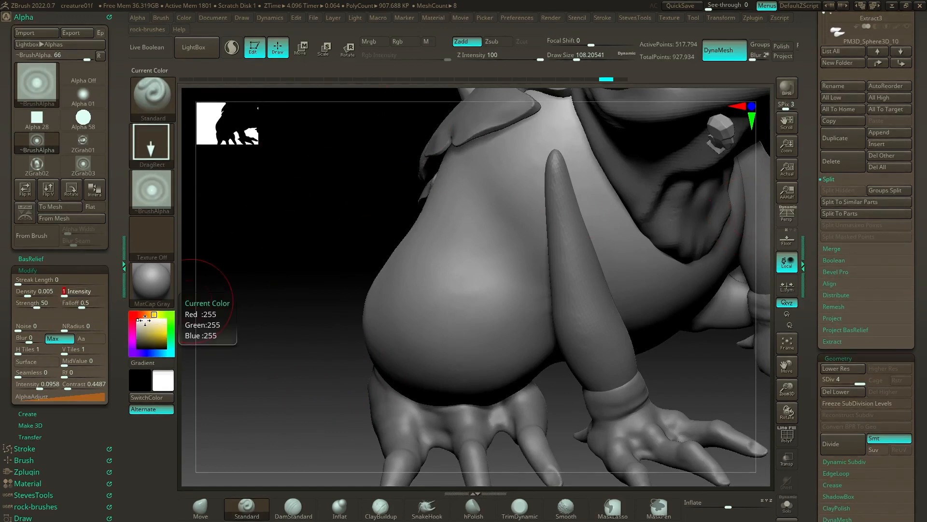
Set the alpha's Density to 0.00016, test ring stamps on the body at full Z Intensity and undo them.
click(21, 293)
drag(415, 320, 441, 312)
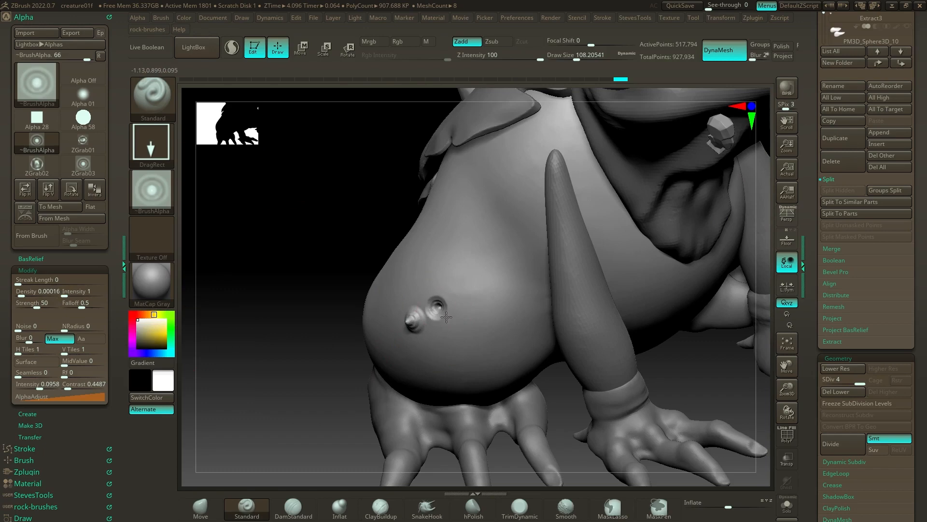
key(ctrl+z)
key(ctrl+z)
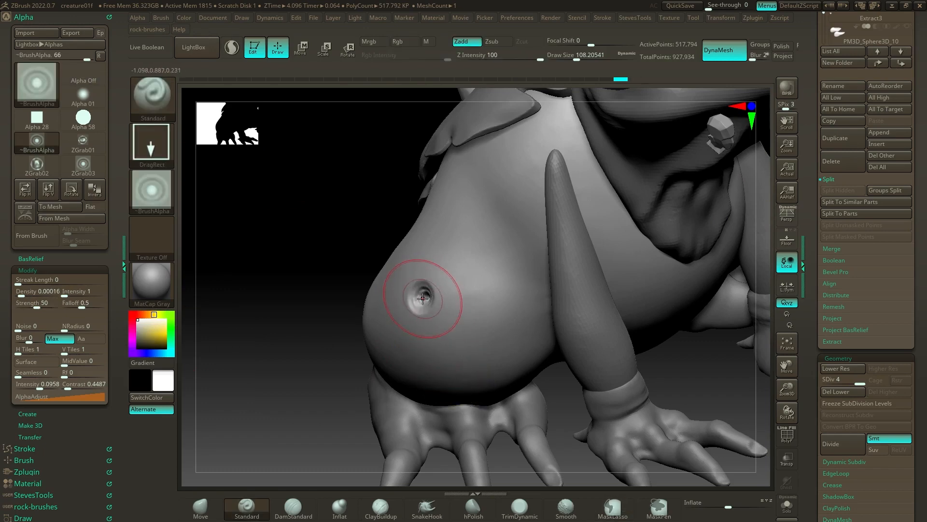
drag(424, 299, 428, 300)
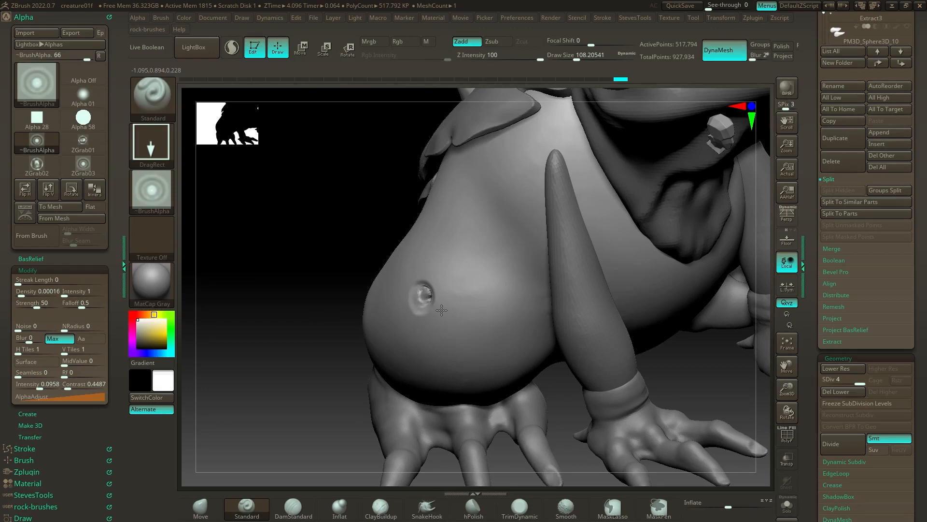
key(ctrl+z)
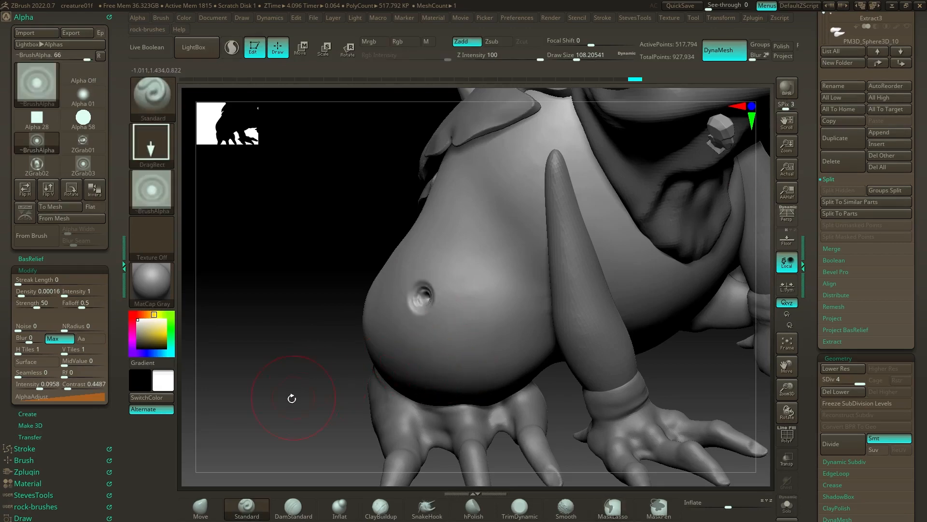
mouse_move(290, 398)
mouse_down()
mouse_move(572, 304)
mouse_move(555, 346)
mouse_up()
key(ctrl+z)
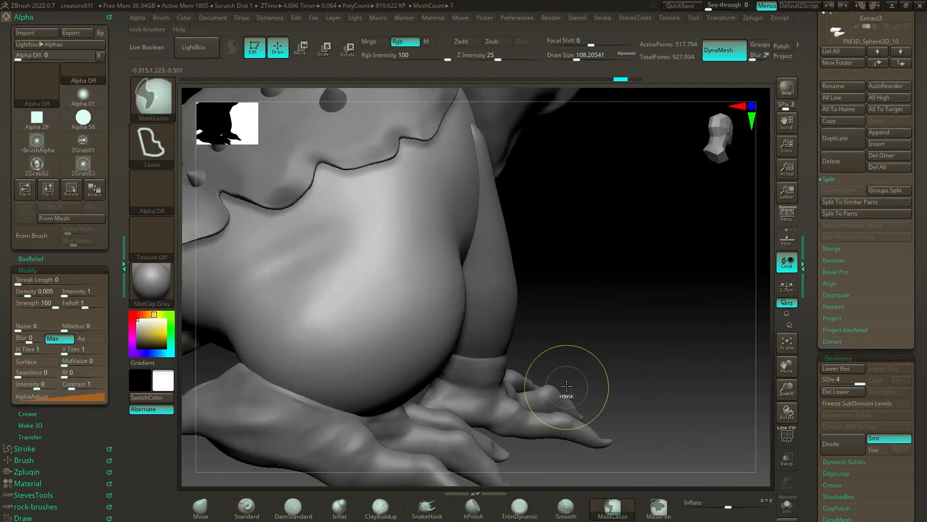
Lower the Standard brush's Z Intensity to 34 and stamp four ring bumps in an arc across the rear of the body.
drag(540, 59, 502, 61)
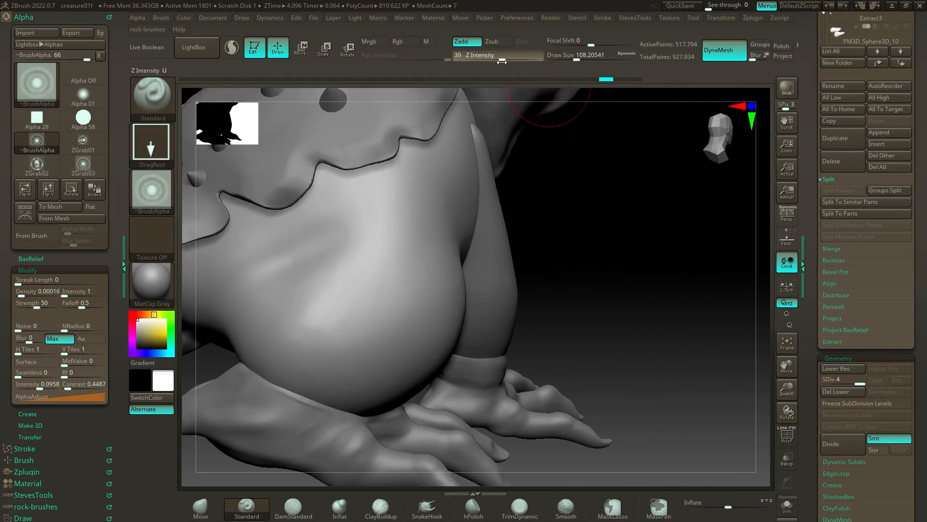
drag(537, 265, 569, 259)
drag(420, 293, 429, 298)
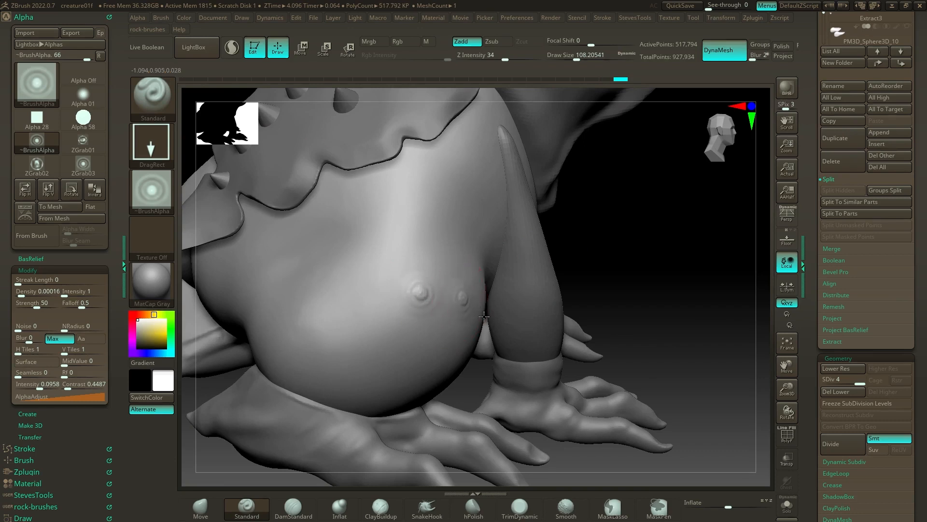
mouse_move(383, 307)
mouse_down()
mouse_move(389, 330)
mouse_move(362, 357)
mouse_up()
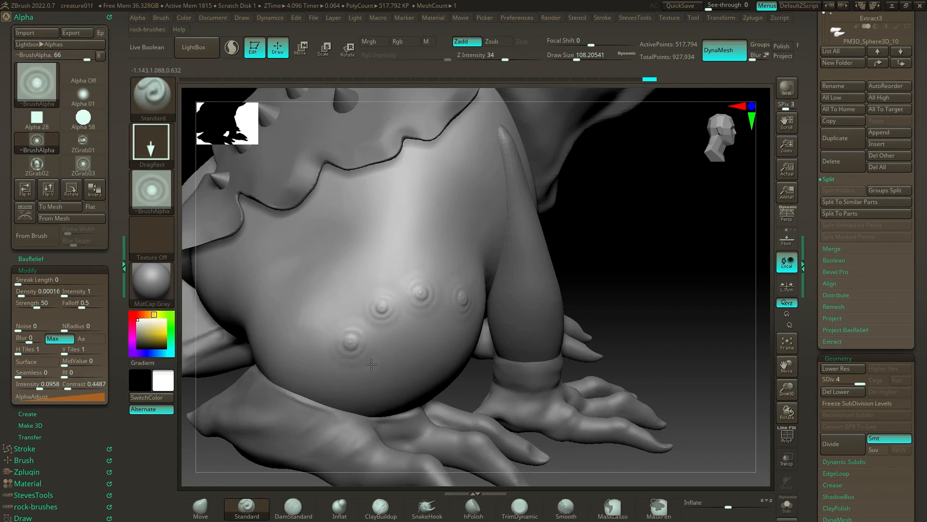
drag(619, 241, 520, 246)
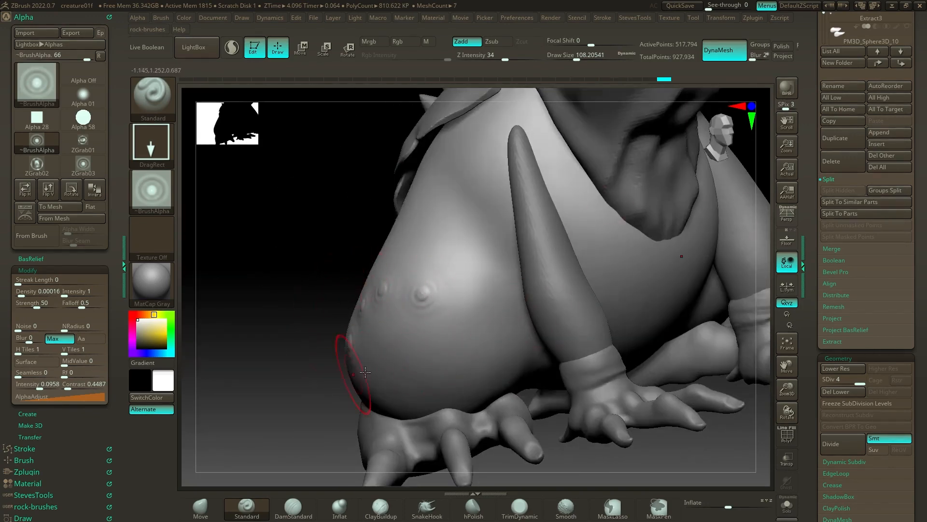
drag(285, 326, 335, 295)
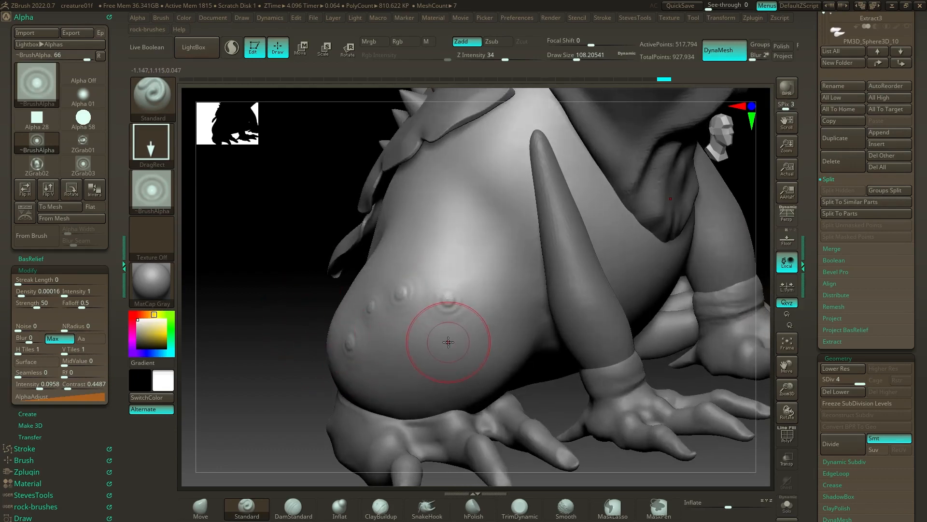
Set the Smooth brush's Z Intensity to 3 and lightly soften the stamped rings on the body.
key(shift)
key(shift)
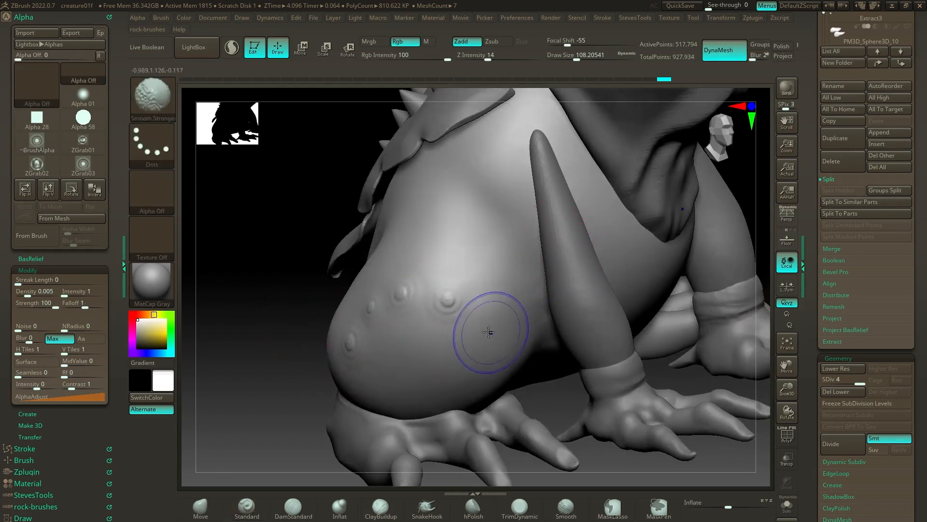
drag(487, 60, 458, 60)
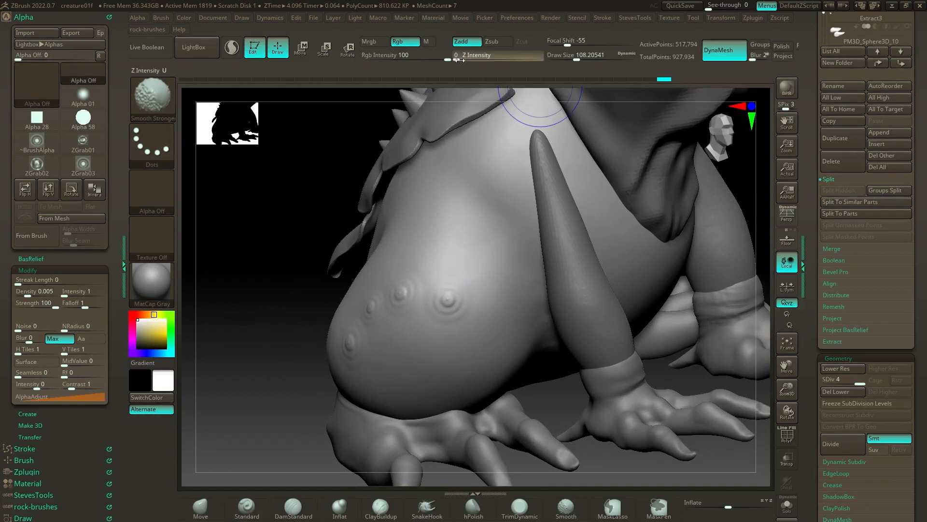
shift+drag(455, 308, 445, 298)
click(445, 299)
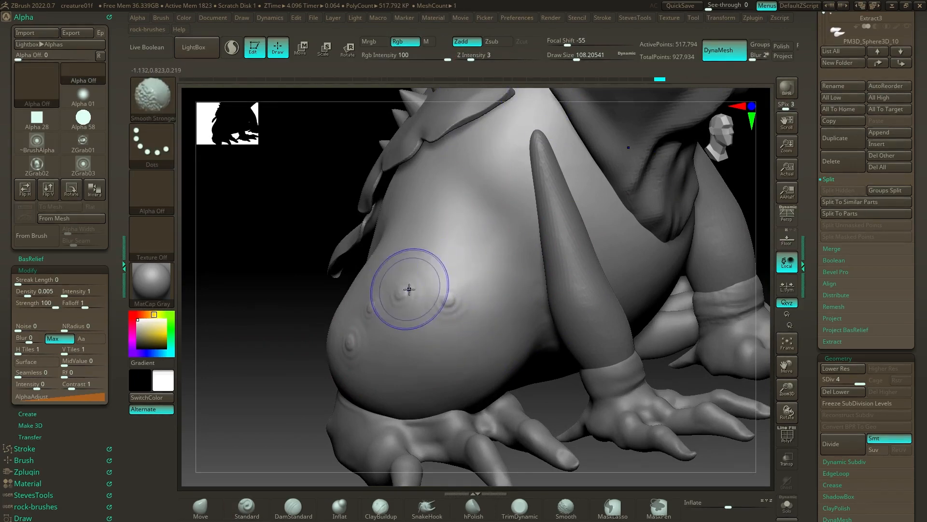
click(373, 309)
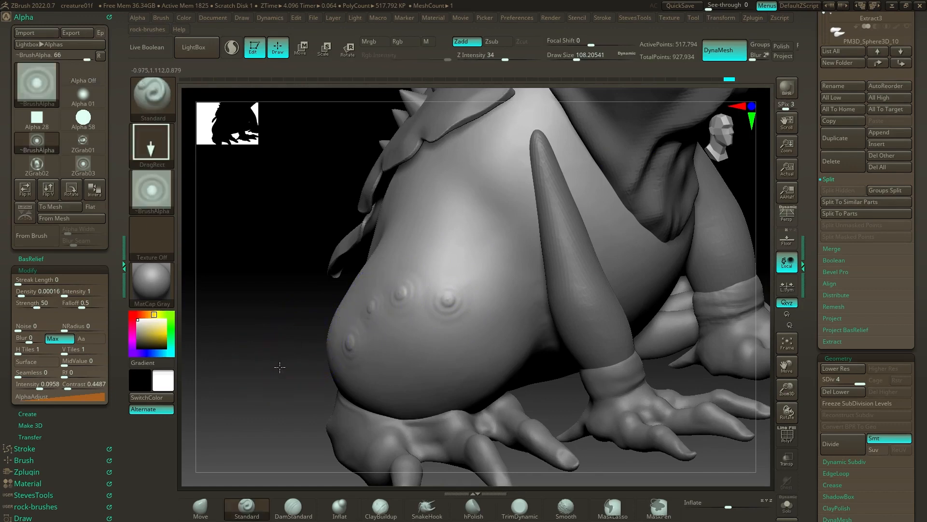
Switch to the DamStandard brush at Draw Size 28.75, try a stroke on the lowest ring bump and undo it.
mouse_move(280, 369)
mouse_down()
mouse_move(604, 207)
mouse_move(728, 212)
mouse_up()
key(s)
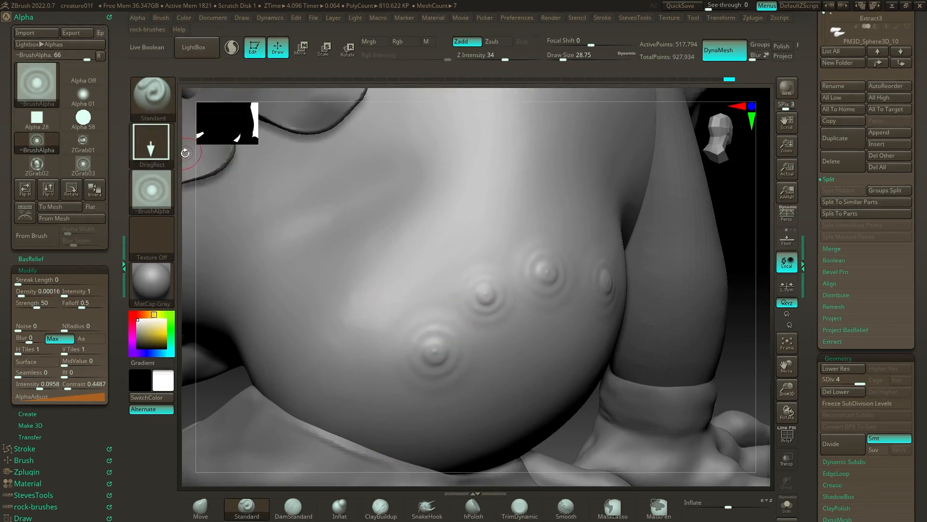
key(b)
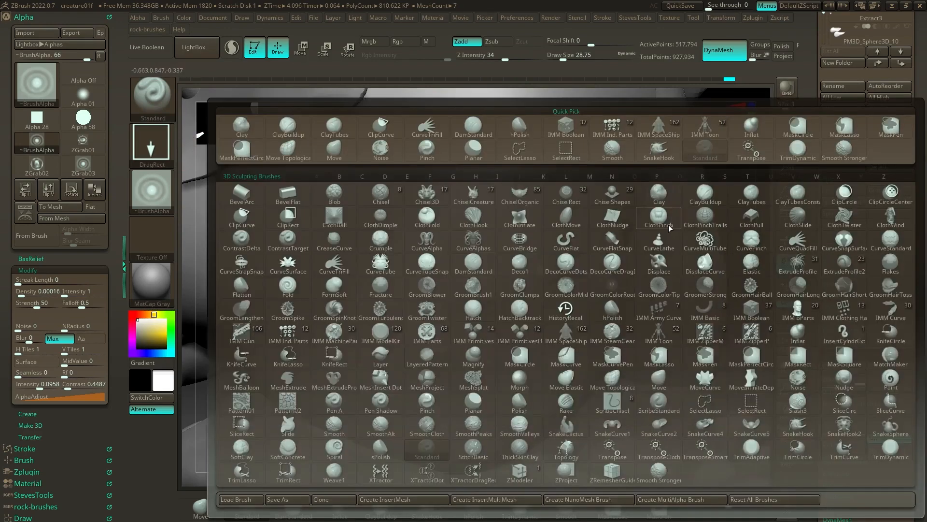
key(d)
key(s)
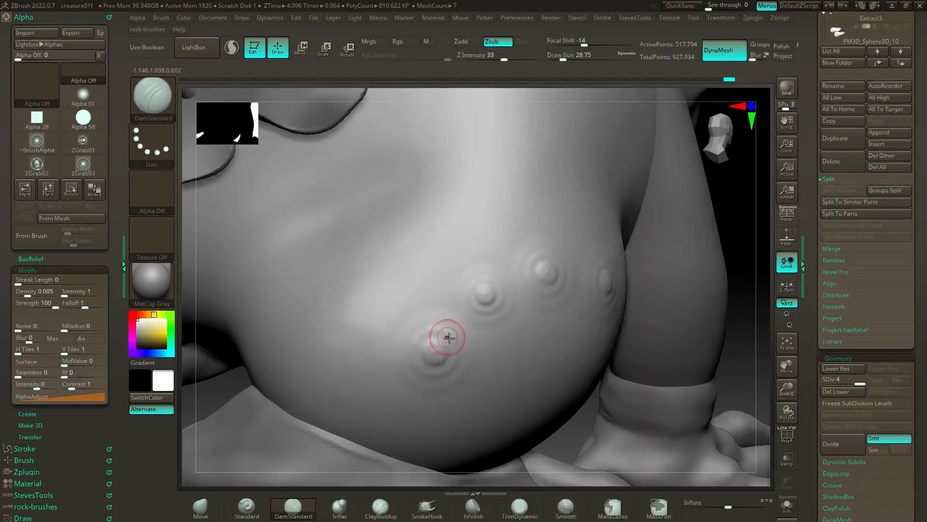
drag(437, 338, 447, 326)
key(ctrl+z)
Set DamStandard to Draw Size 23.3 and Z Intensity 10, and carve around the center bump of the lowest ring, undoing a stray stroke.
key(s)
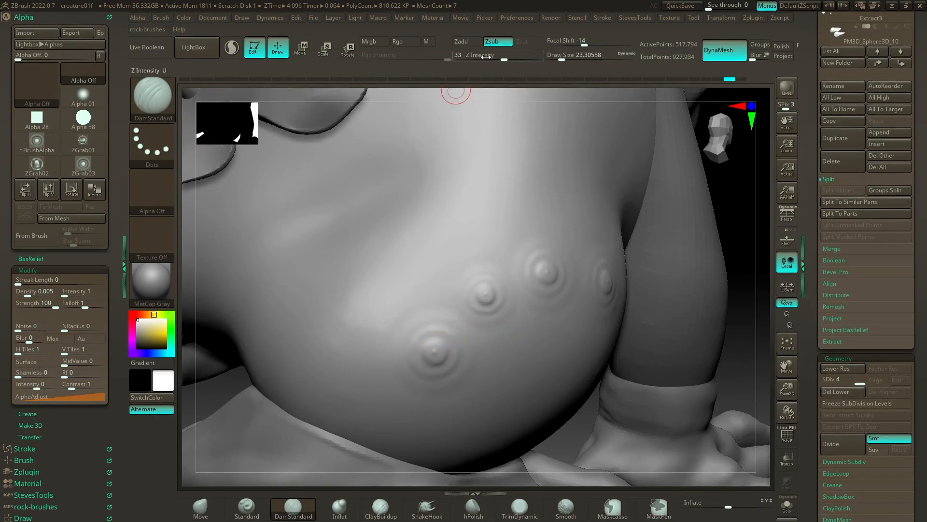
click(484, 59)
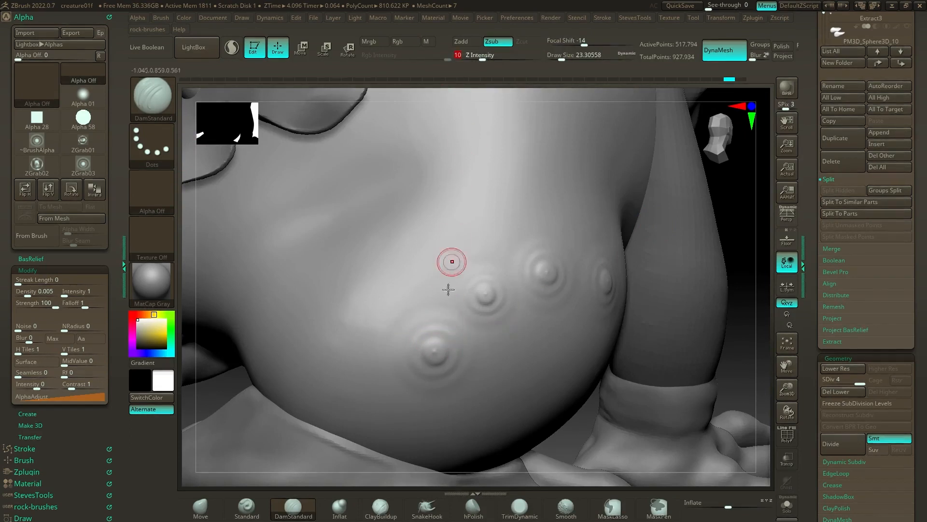
mouse_move(434, 345)
mouse_down()
mouse_move(421, 349)
mouse_move(448, 342)
mouse_move(409, 352)
mouse_up()
key(Return)
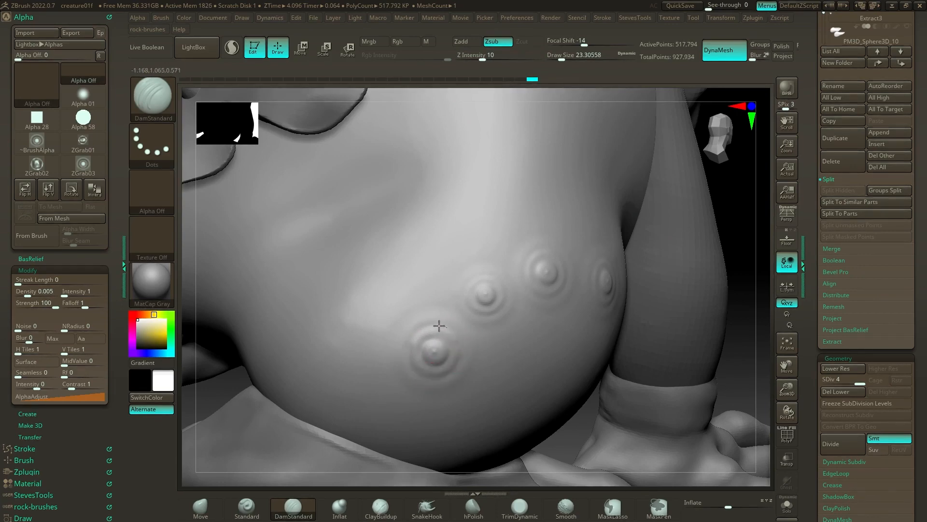
mouse_move(423, 328)
mouse_down()
mouse_move(433, 353)
mouse_move(438, 344)
mouse_up()
drag(438, 344, 424, 342)
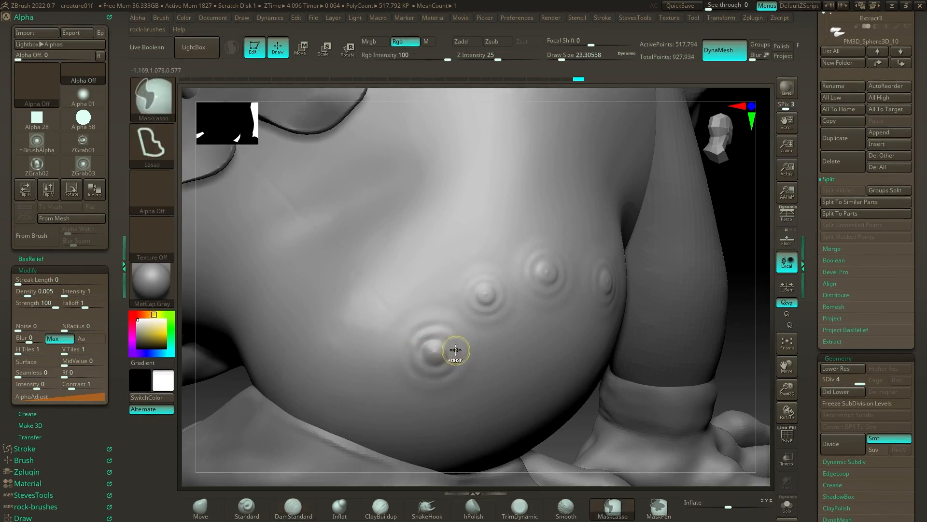
key(ctrl+z)
drag(436, 341, 426, 342)
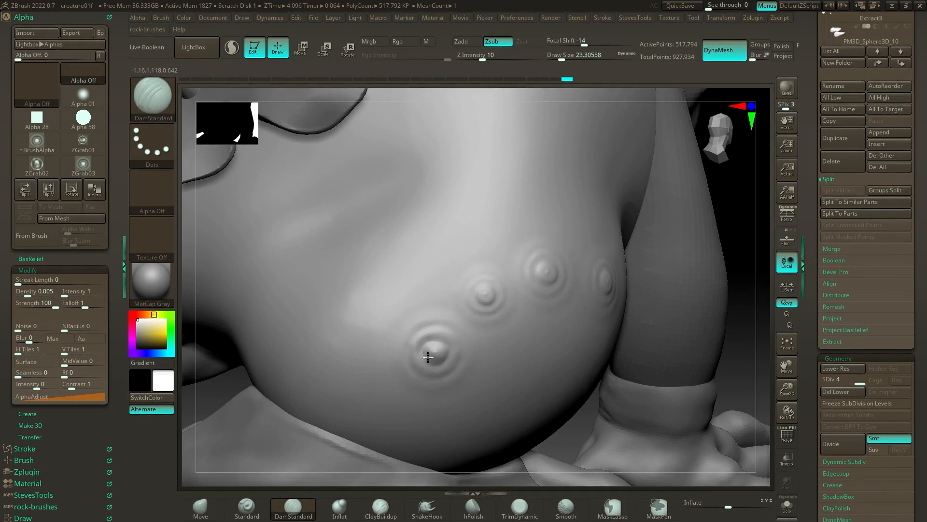
Raise the Smooth brush's Z Intensity to 20 and soften the outer rings around the lowest bump.
drag(749, 191, 592, 251)
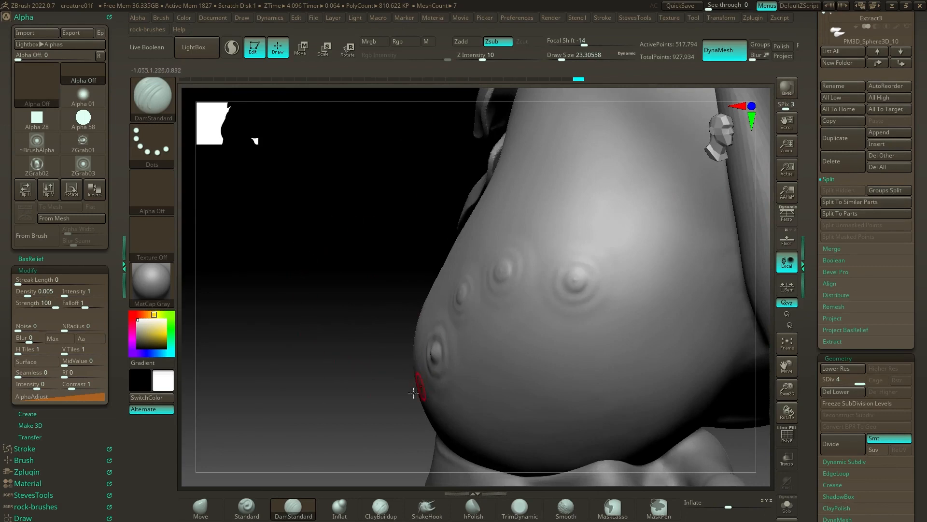
key(shift)
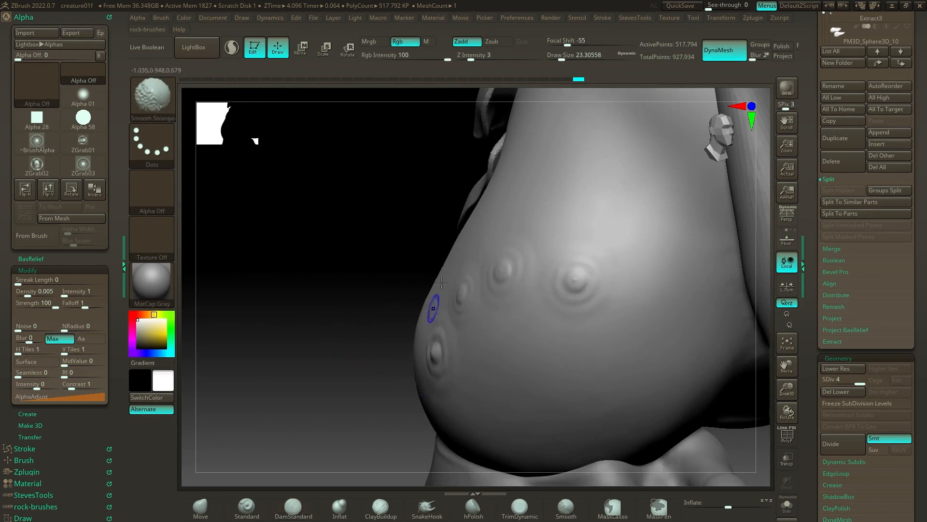
drag(485, 61, 502, 61)
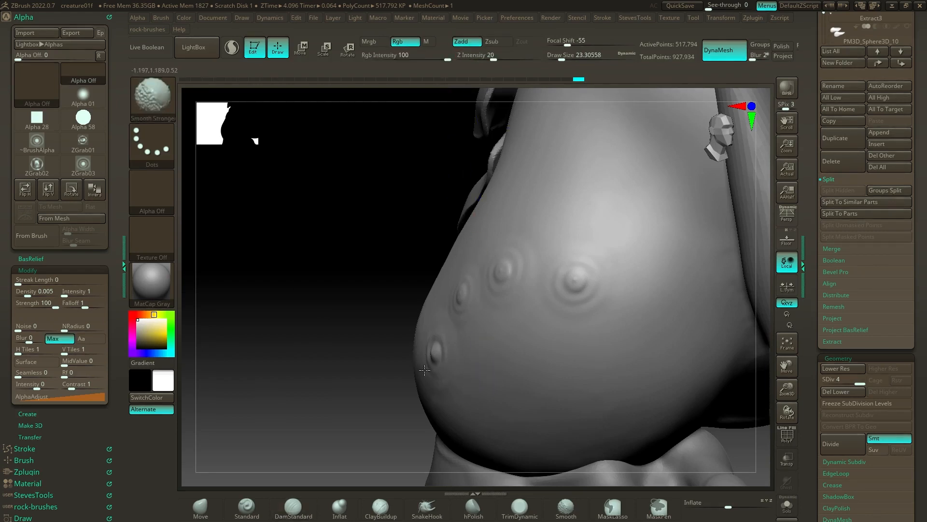
drag(354, 367, 522, 338)
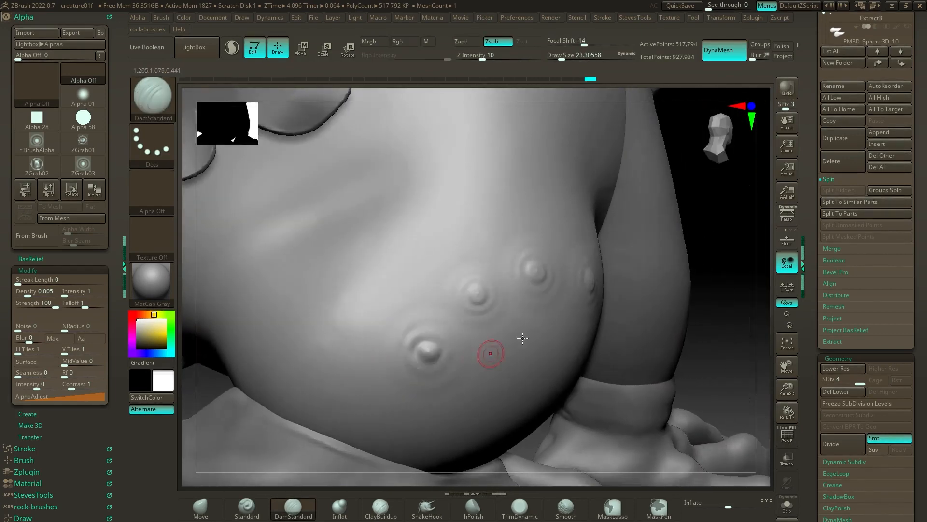
Compare the creature's head, ears and body with the three_quarter.png reference image, then move the image out of the way.
mouse_move(717, 245)
alt+mouse_down()
mouse_move(710, 230)
mouse_move(637, 253)
mouse_move(722, 258)
mouse_move(618, 269)
mouse_move(705, 236)
mouse_move(708, 253)
mouse_move(627, 296)
mouse_move(664, 302)
mouse_move(630, 349)
alt+mouse_up()
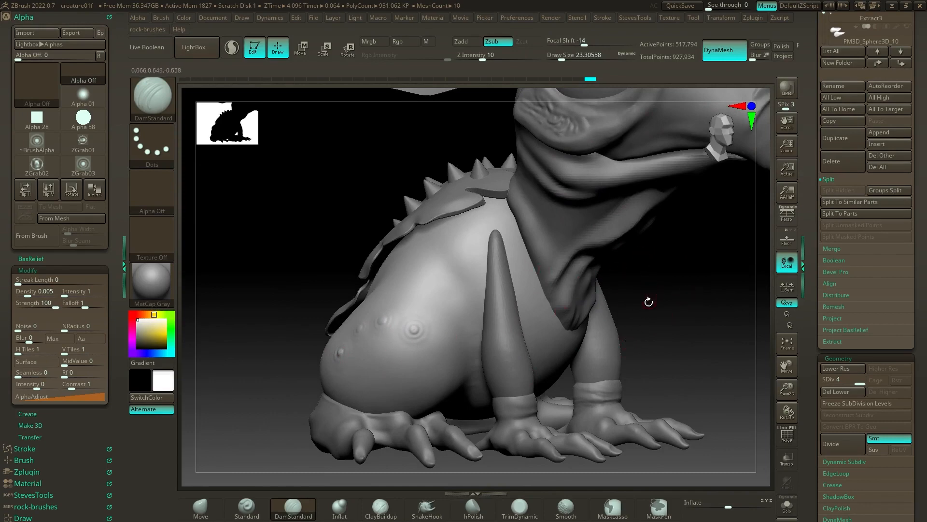
drag(649, 301, 748, 366)
key(alt+Tab)
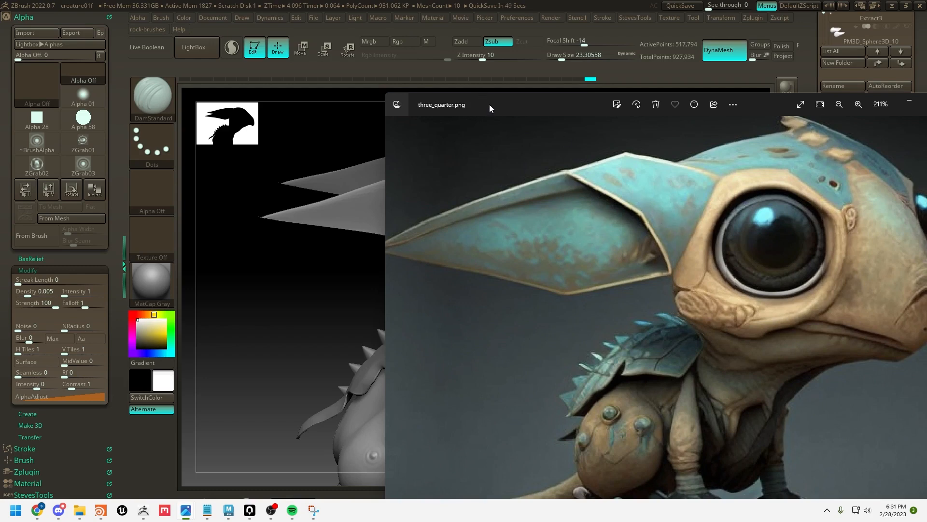
drag(490, 106, 926, 188)
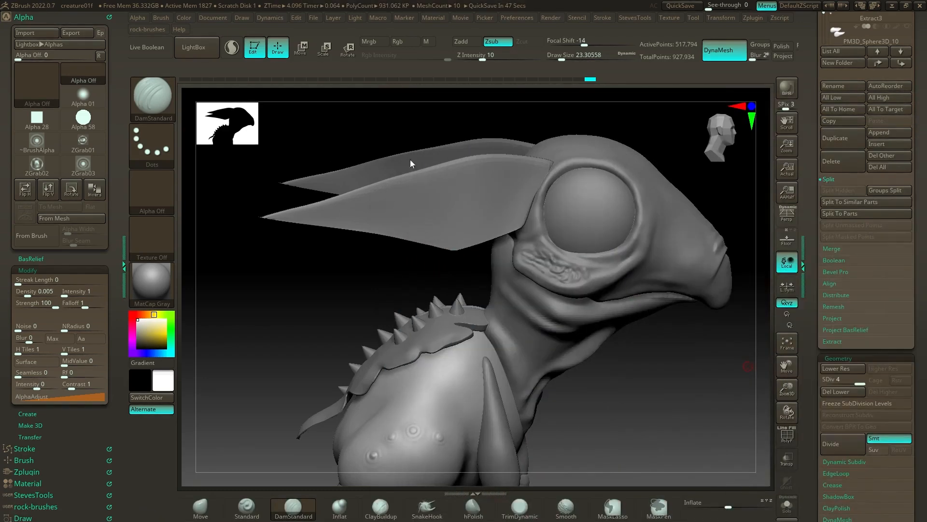
drag(390, 141, 393, 139)
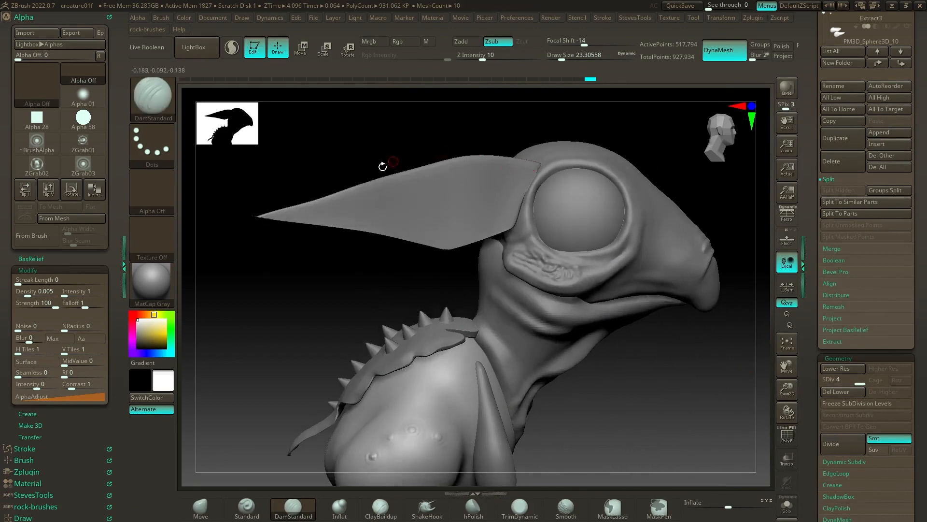
drag(295, 251, 358, 244)
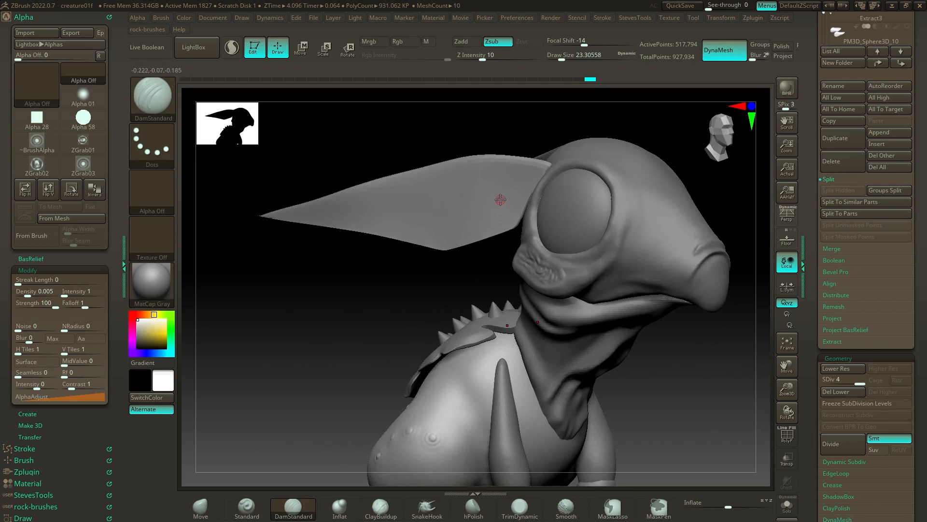
mouse_move(677, 139)
mouse_down()
mouse_move(654, 149)
mouse_move(656, 164)
mouse_move(680, 152)
mouse_up()
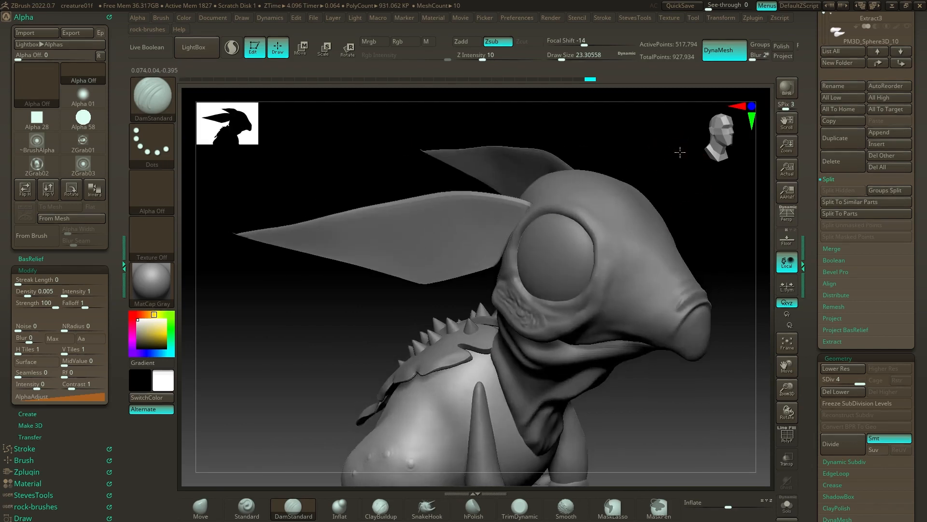
Make the creature's ears the active subtool and send them out with GoZ.
alt+click(447, 221)
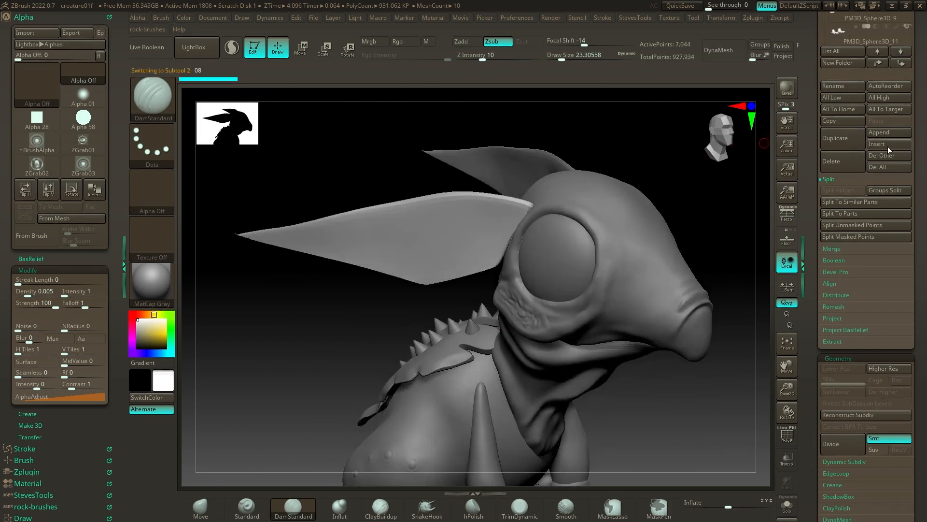
scroll(917, 140, up, 10)
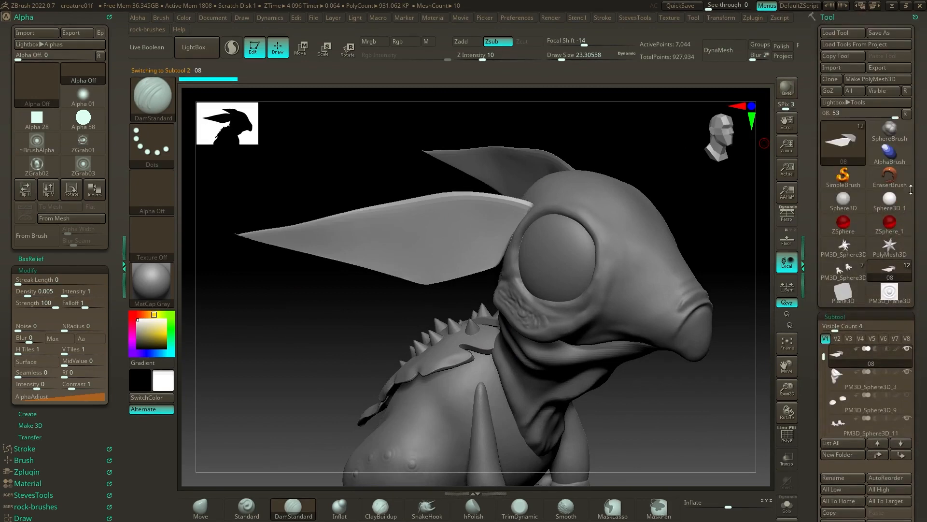
click(824, 93)
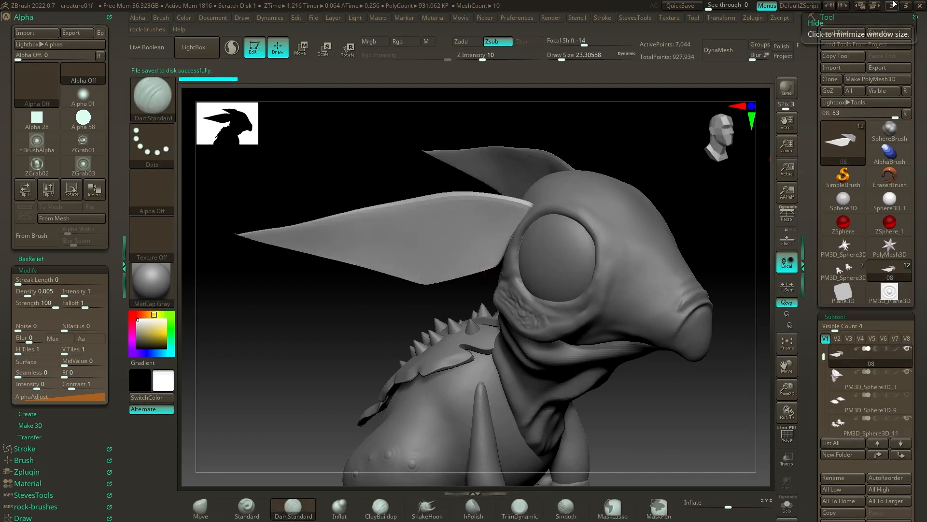
Switch to the open Autodesk Maya scene and frame the ear mesh sent through GoZ up close.
key(alt+Tab)
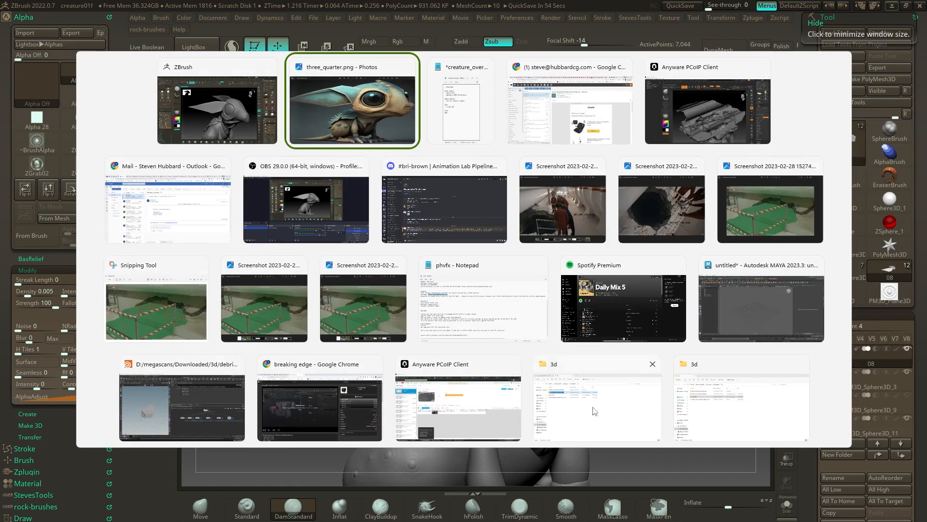
key(Escape)
click(892, 6)
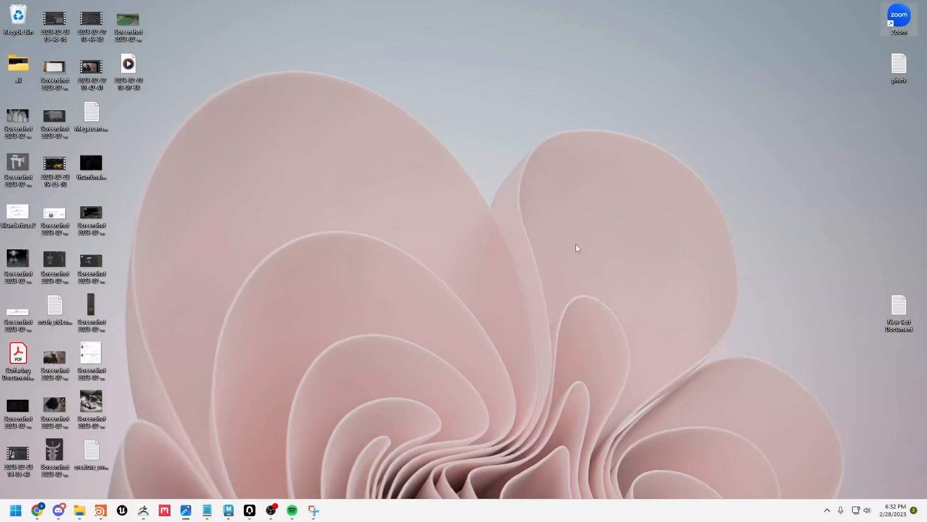
click(230, 511)
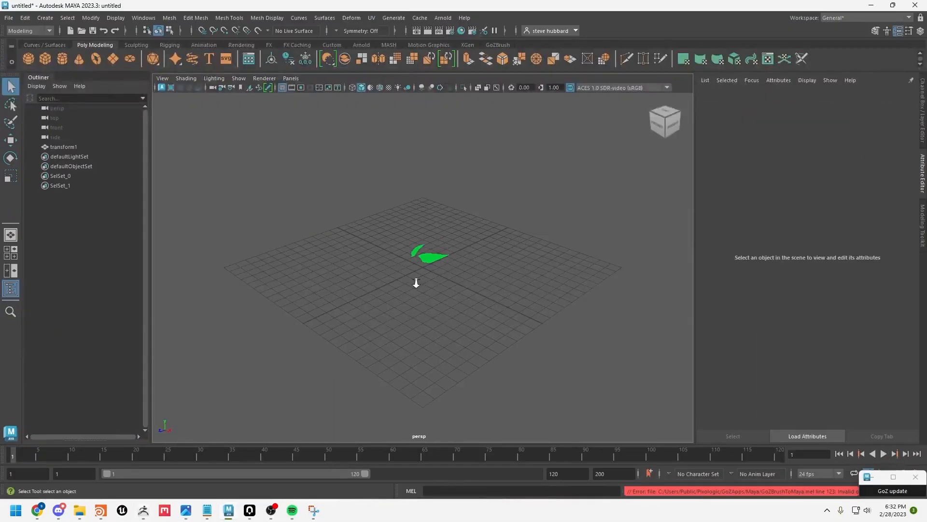
alt+right_drag(416, 283, 579, 283)
alt+right_drag(385, 259, 591, 272)
alt+middle_drag(410, 238, 382, 300)
alt+right_drag(382, 300, 520, 312)
mouse_move(415, 331)
alt+mouse_down()
mouse_move(481, 317)
mouse_move(499, 325)
alt+mouse_up()
Assign the lambert1 material to the imported ear mesh and show the Modeling Toolkit.
click(451, 326)
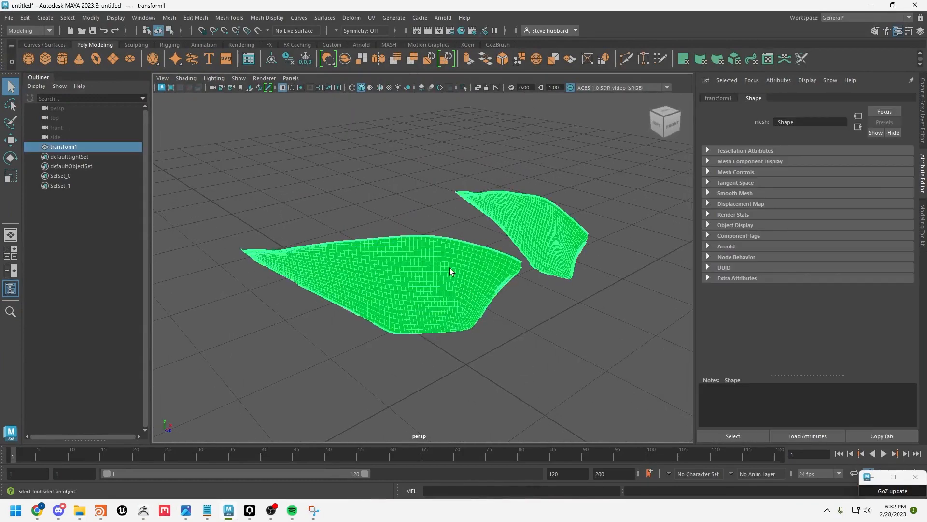
right_drag(450, 269, 530, 464)
click(511, 380)
alt+drag(514, 362, 586, 346)
click(560, 235)
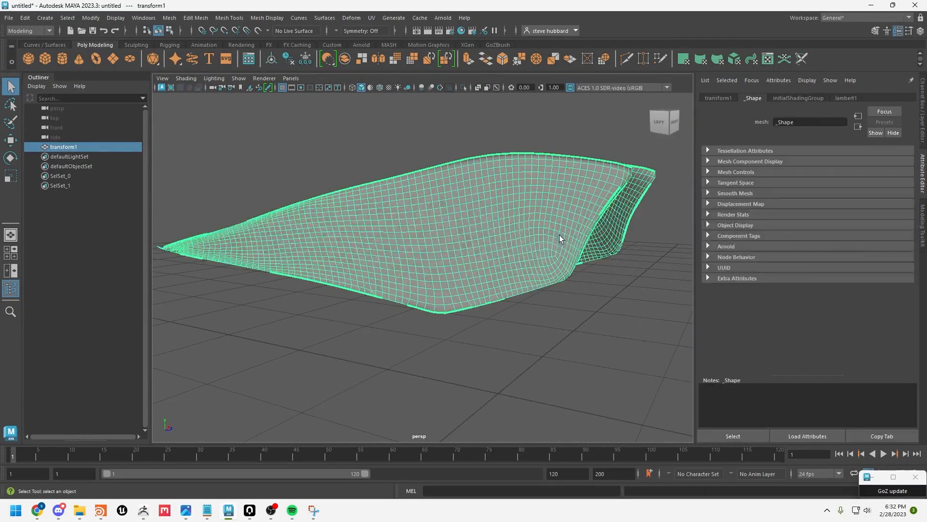
click(923, 219)
click(882, 375)
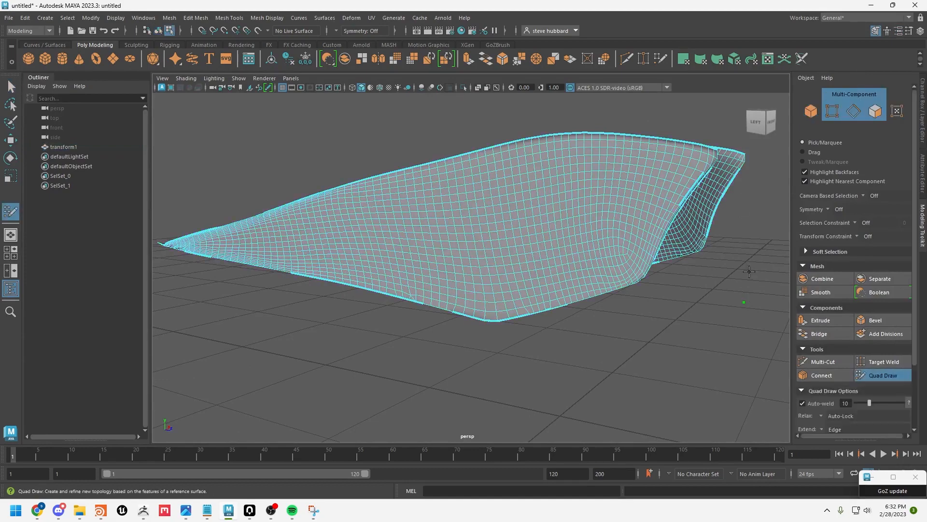
alt+drag(749, 272, 711, 341)
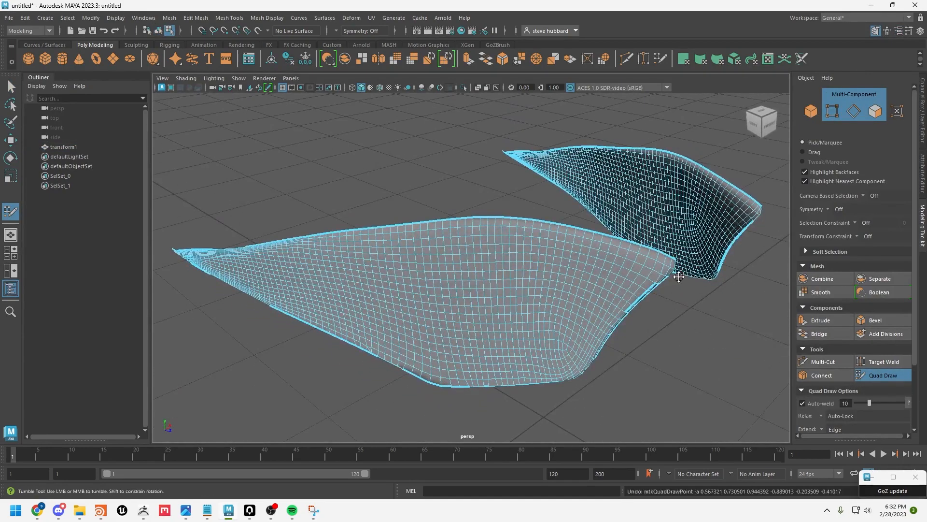
key(q)
Return the ear mesh to object selection and make it a live surface.
mouse_move(484, 222)
right_down()
mouse_move(485, 248)
mouse_move(533, 209)
right_up()
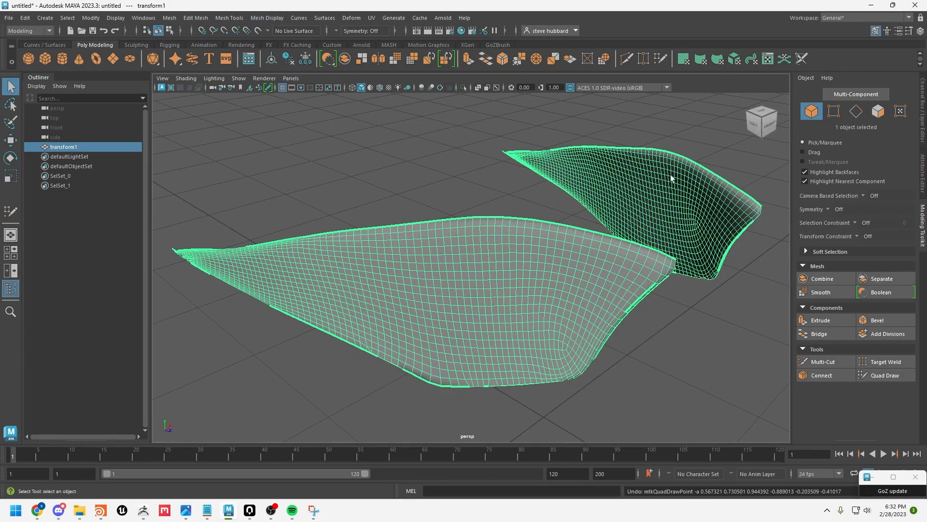
scroll(695, 367, down, 3)
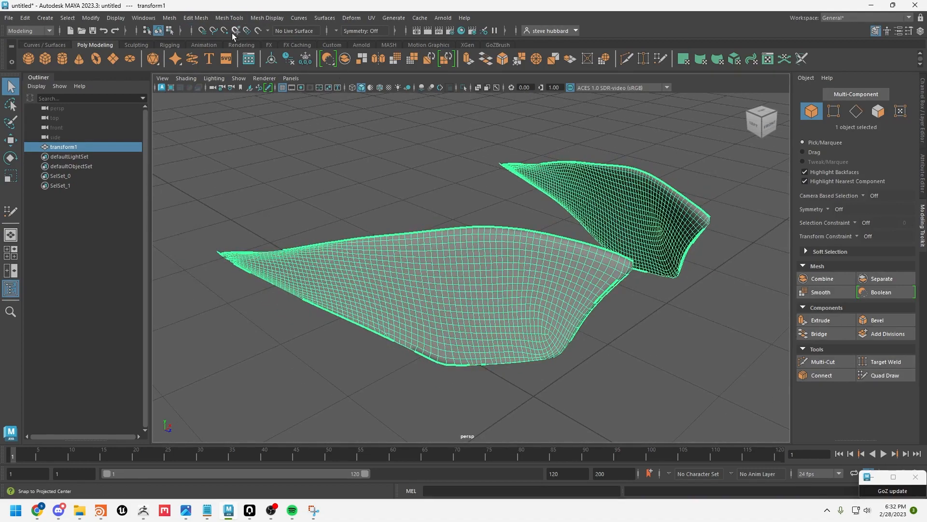
click(258, 31)
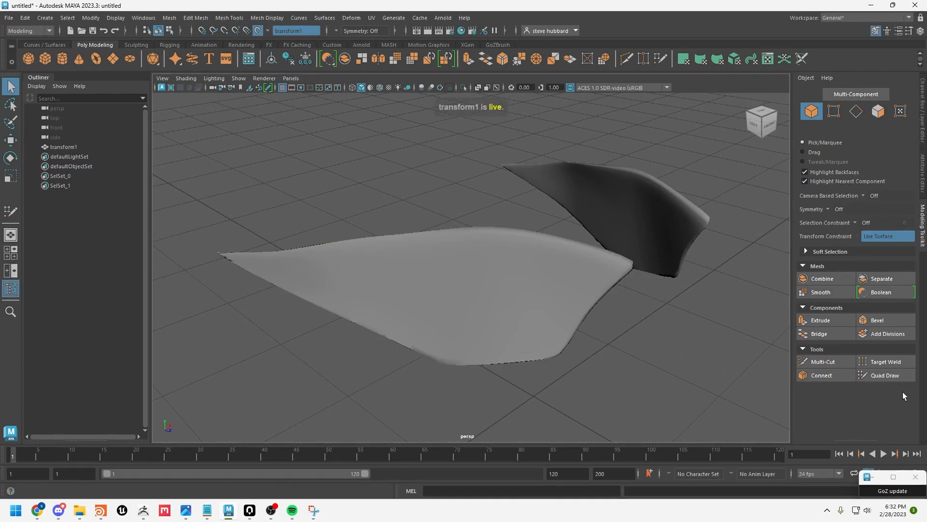
With Quad Draw, place three rows of points across the nearer ear, running from its wide base to its tip.
click(886, 375)
scroll(590, 339, up, 5)
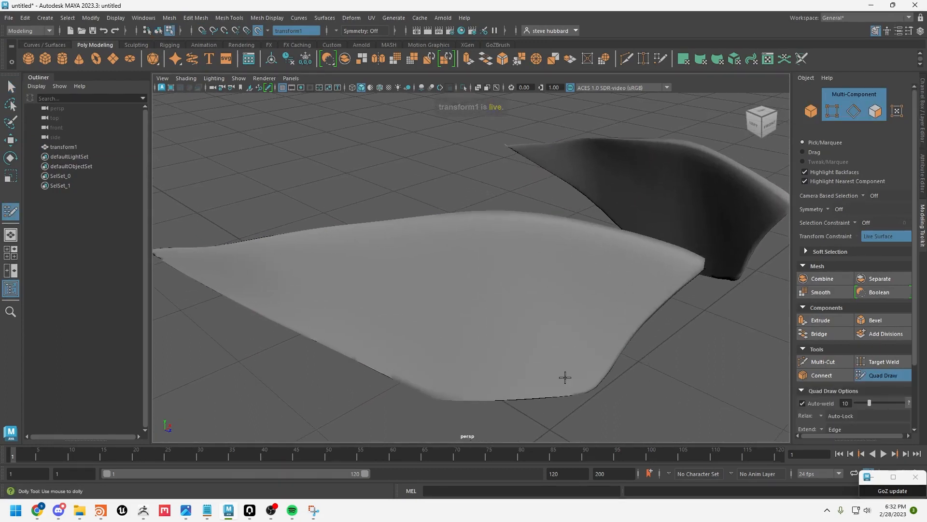
click(691, 265)
click(422, 226)
Fill quads between the Quad Draw points from the ear's base through its middle.
shift+click(590, 345)
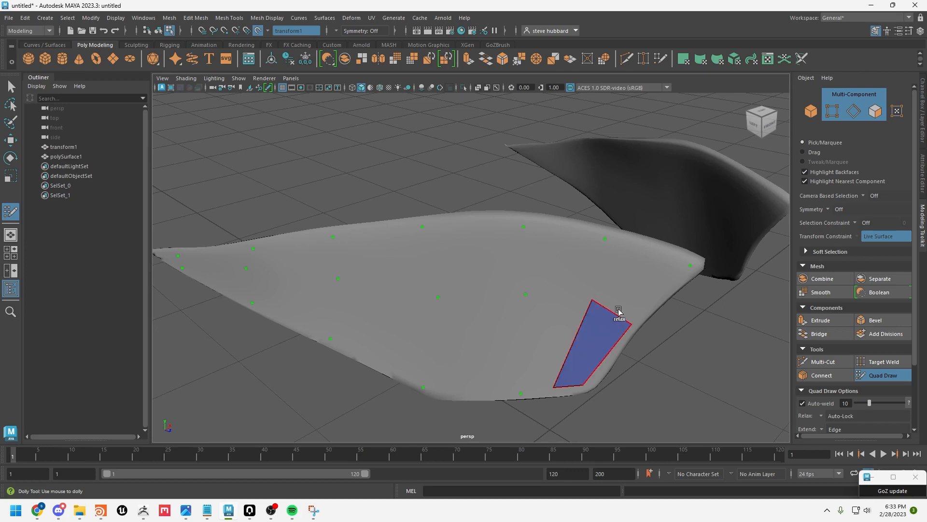
shift+click(638, 275)
shift+click(563, 266)
shift+click(547, 342)
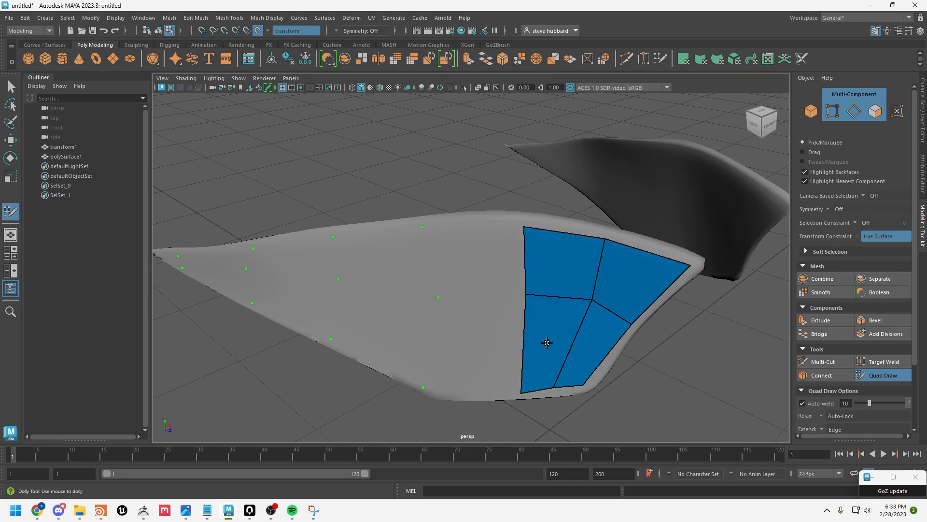
shift+click(472, 265)
shift+click(459, 325)
shift+click(388, 322)
shift+click(389, 263)
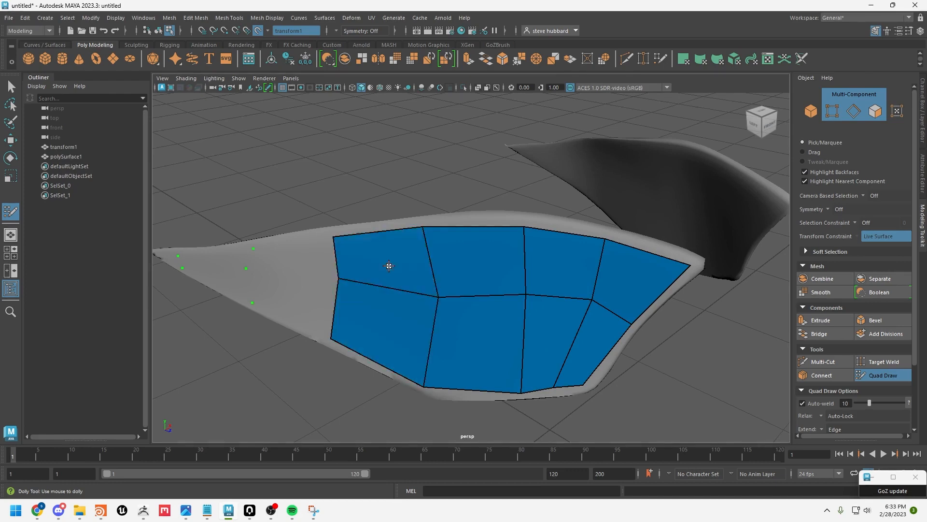
Fill the remaining quads toward the ear's tip, undoing the wrongly connected face and building two narrow faces there instead.
shift+click(306, 258)
shift+click(265, 286)
shift+click(221, 277)
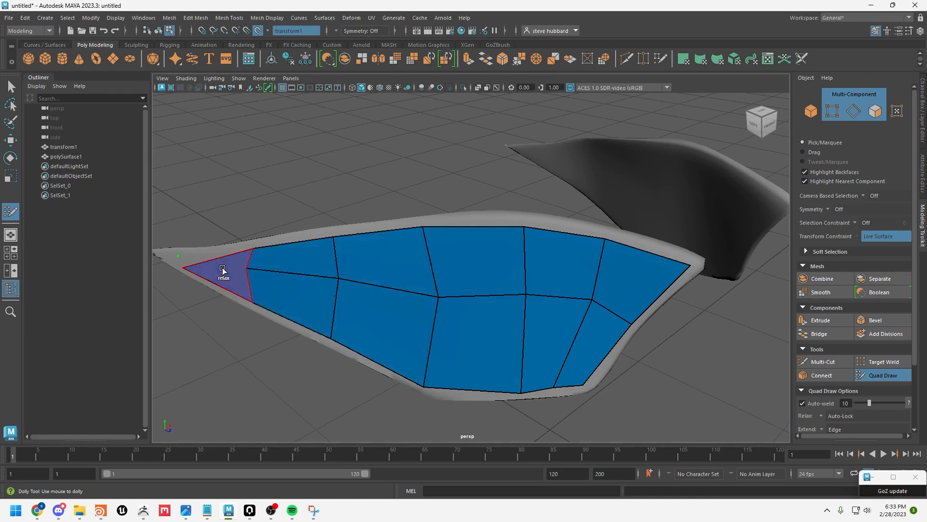
key(ctrl+z)
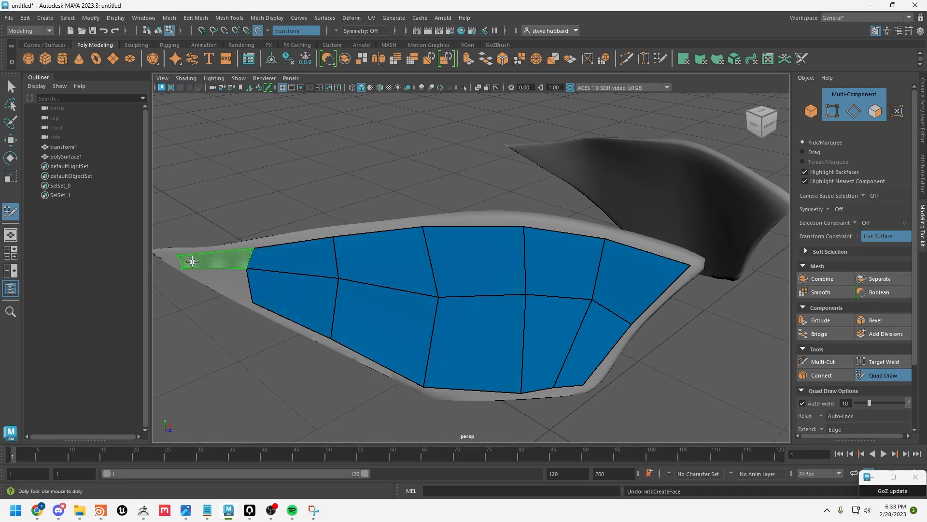
shift+click(192, 261)
mouse_move(243, 288)
alt+mouse_down()
mouse_move(227, 338)
mouse_move(252, 331)
alt+mouse_up()
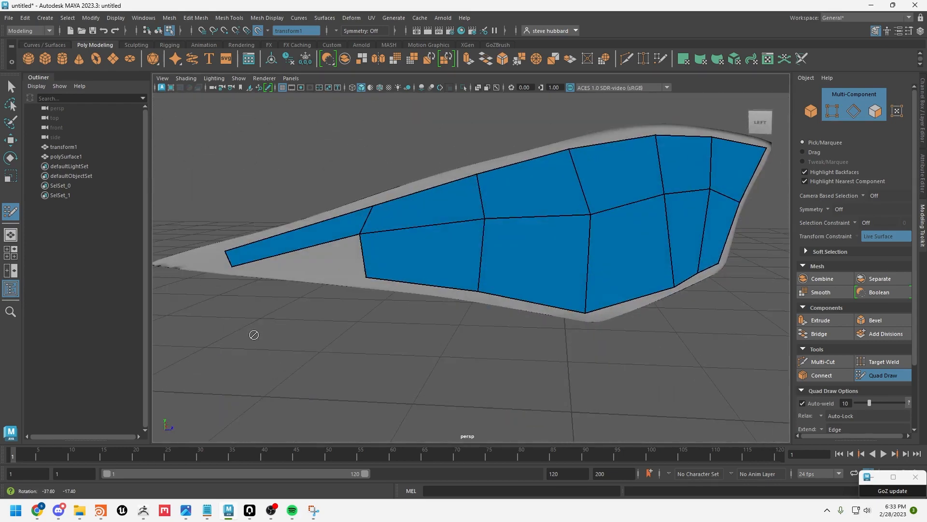
shift+click(333, 258)
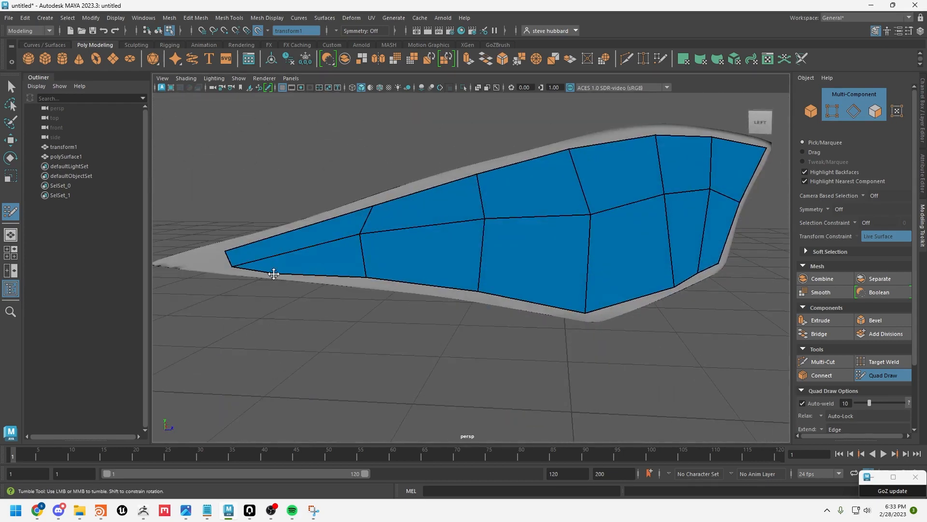
Move the new mesh's lower border and base vertices outward onto the ear's silhouette, extending the tip vertices as well.
drag(228, 252, 208, 264)
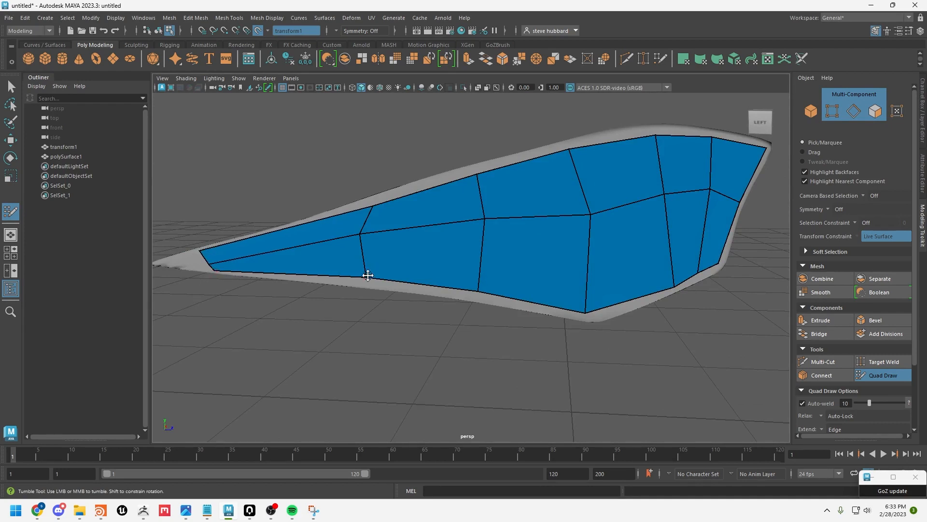
drag(367, 275, 368, 282)
drag(486, 292, 488, 300)
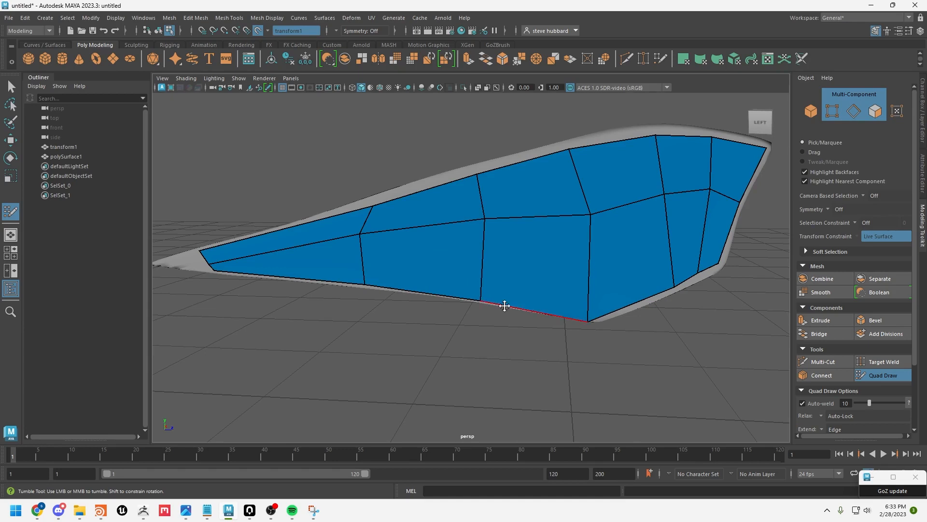
drag(673, 286, 662, 297)
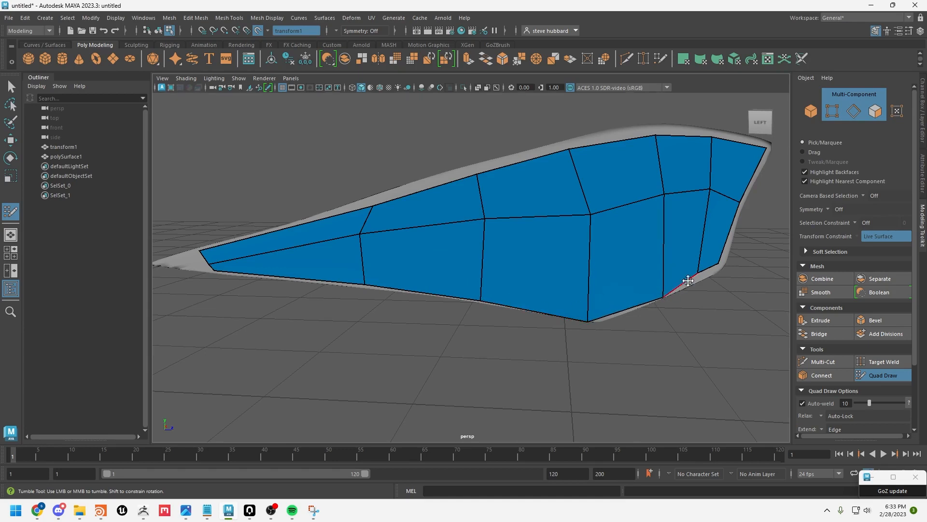
drag(699, 273, 723, 266)
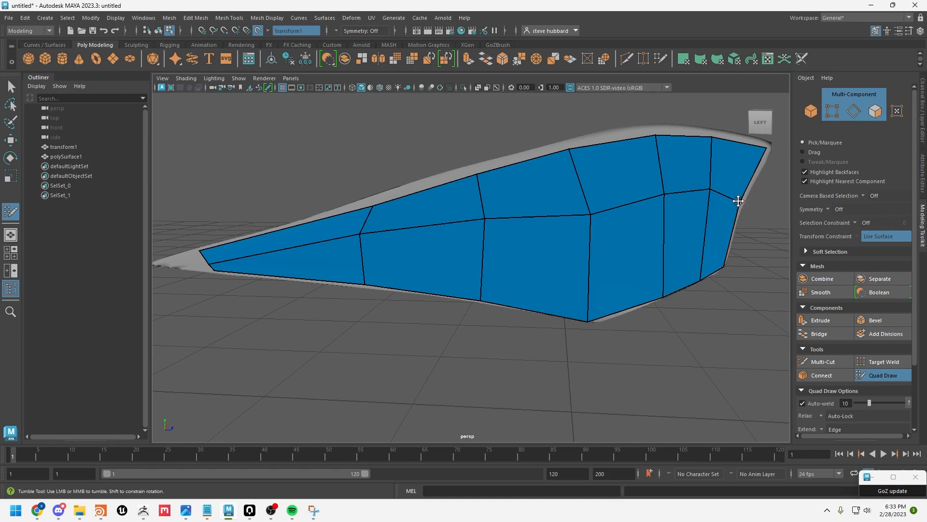
drag(739, 202, 744, 201)
drag(767, 148, 770, 145)
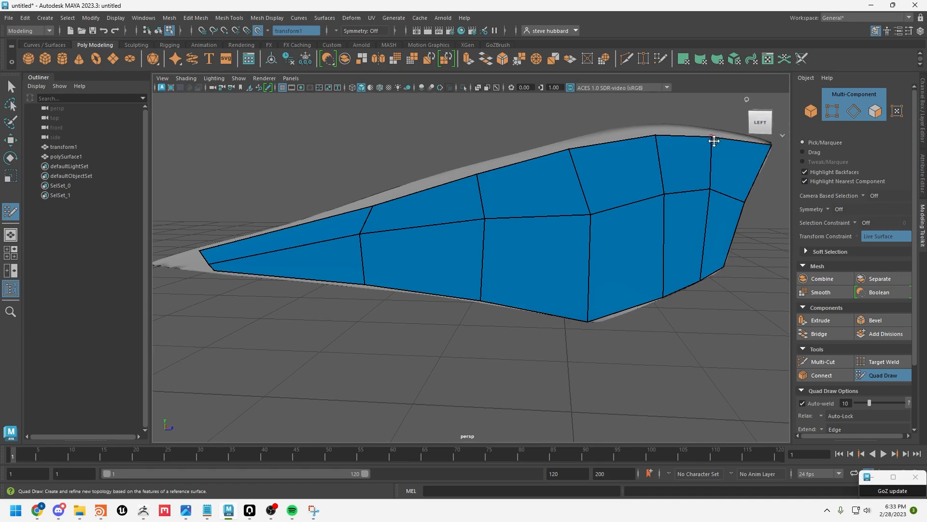
Move the upper border vertices onto the ear's top edge and pull the end vertices out to the pointed tip.
drag(711, 138, 711, 129)
drag(656, 135, 645, 125)
drag(571, 147, 561, 142)
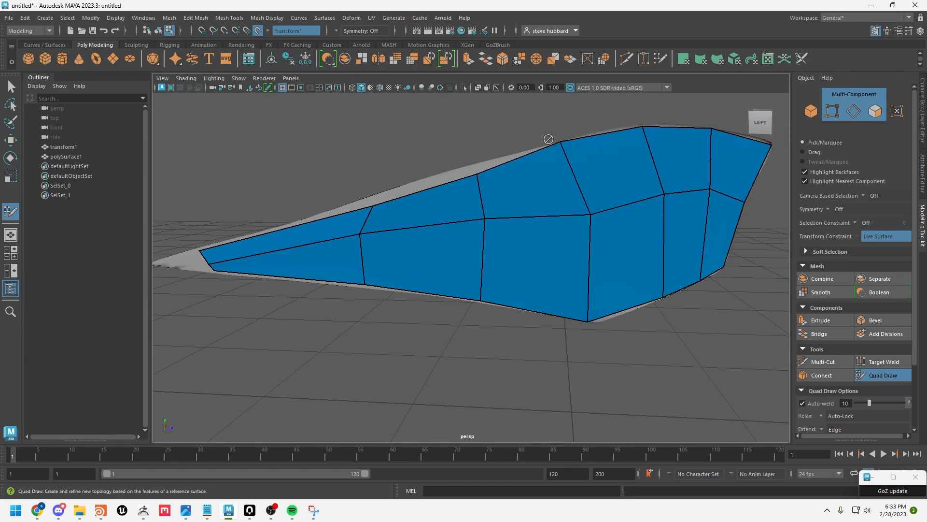
drag(476, 174, 467, 167)
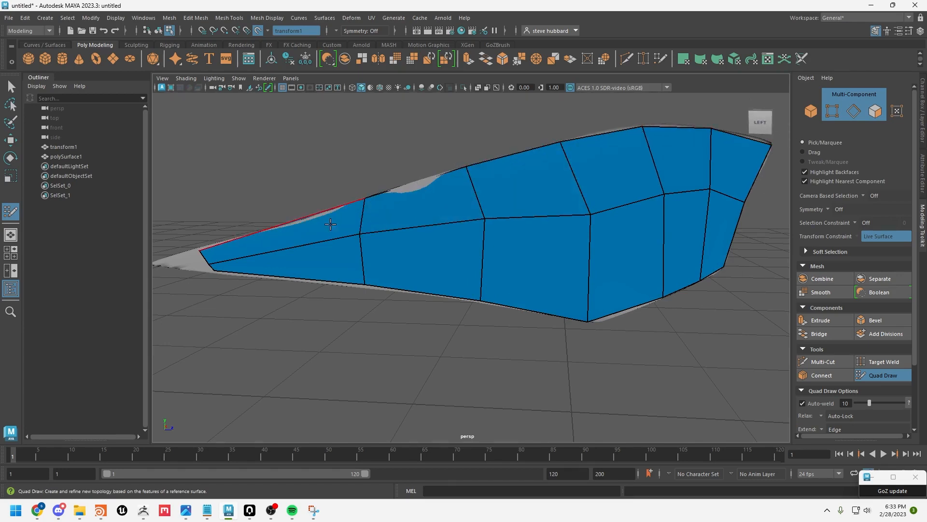
drag(373, 206, 361, 200)
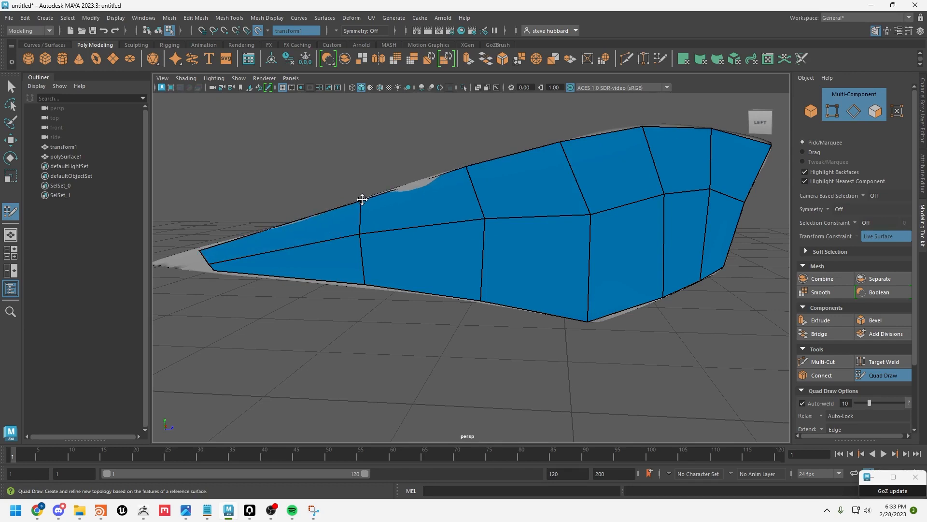
drag(202, 248, 155, 263)
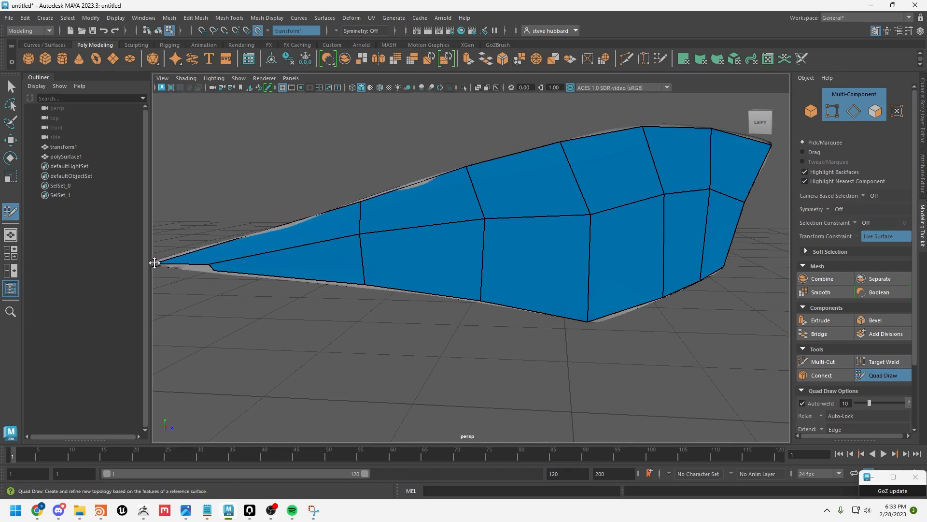
mouse_move(212, 266)
mouse_down()
mouse_move(193, 265)
mouse_move(215, 274)
mouse_up()
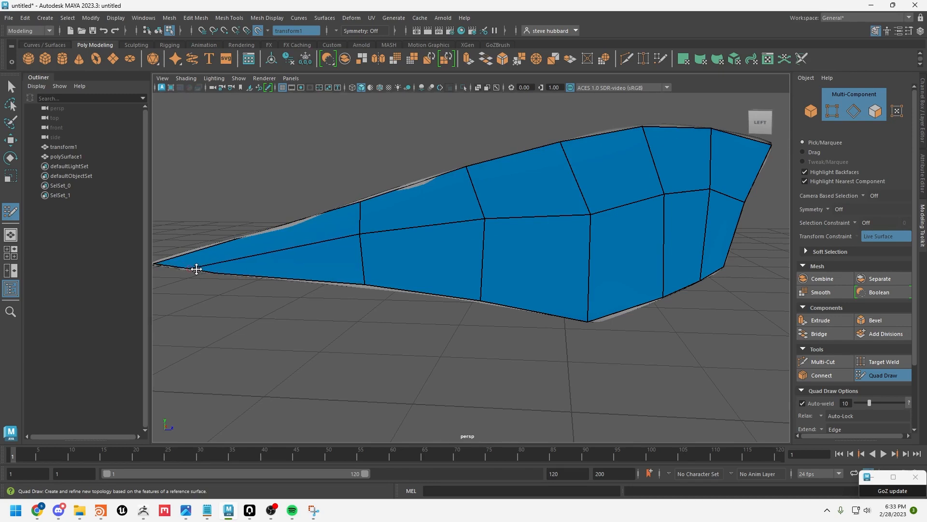
Insert crosswise edge loops near the new ear mesh's tip and through its middle section.
ctrl+click(293, 244)
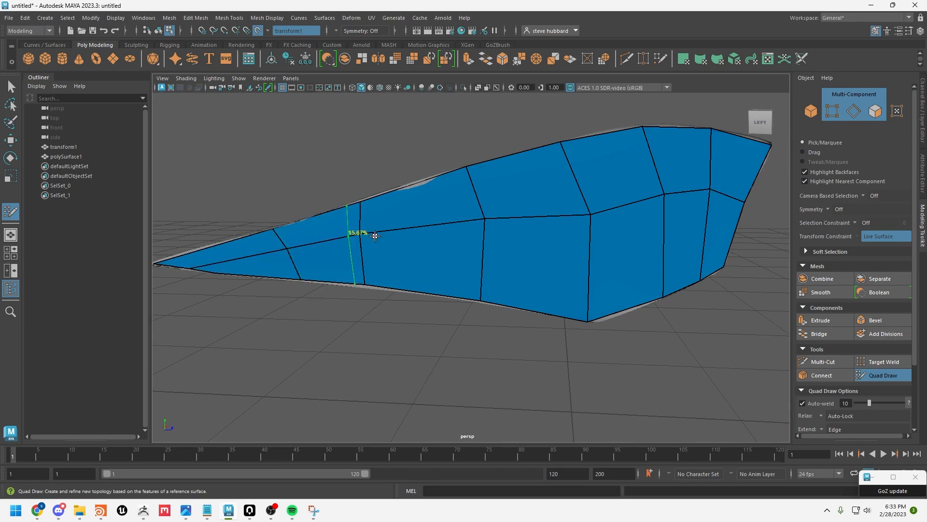
ctrl+click(458, 230)
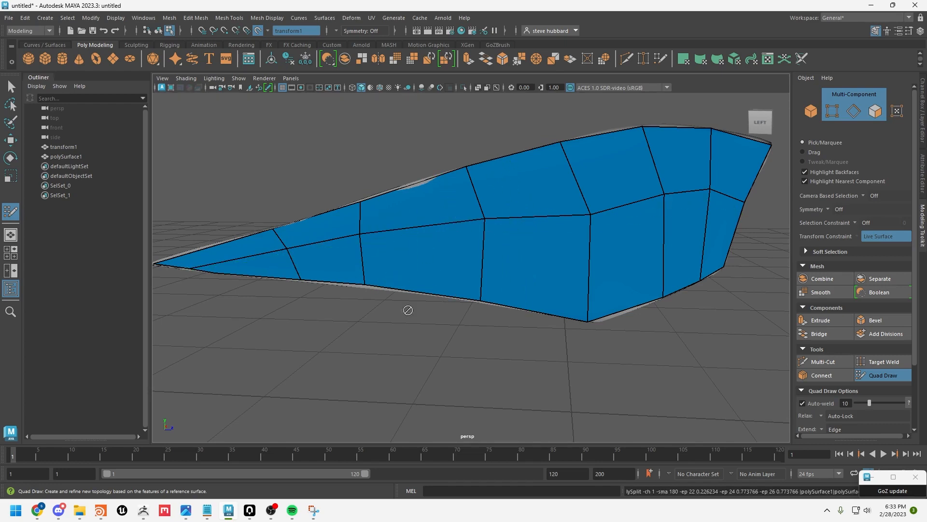
alt+drag(372, 319, 400, 350)
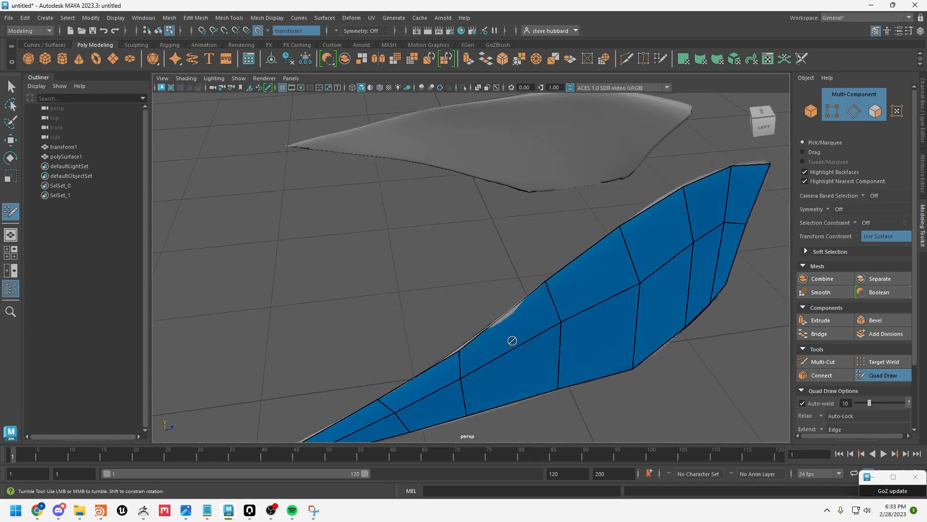
alt+drag(513, 357, 681, 265)
alt+middle_drag(681, 265, 550, 396)
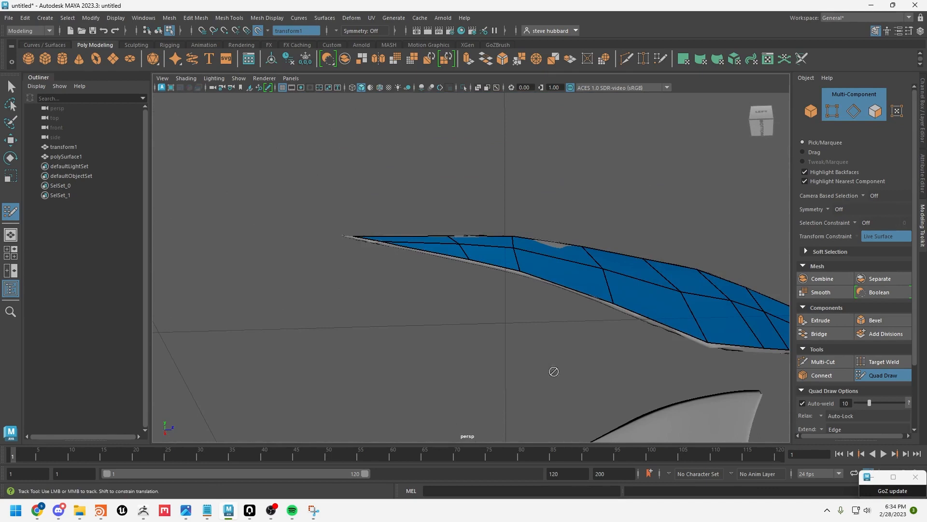
mouse_move(554, 371)
alt+mouse_down()
mouse_move(518, 368)
mouse_move(503, 259)
alt+mouse_up()
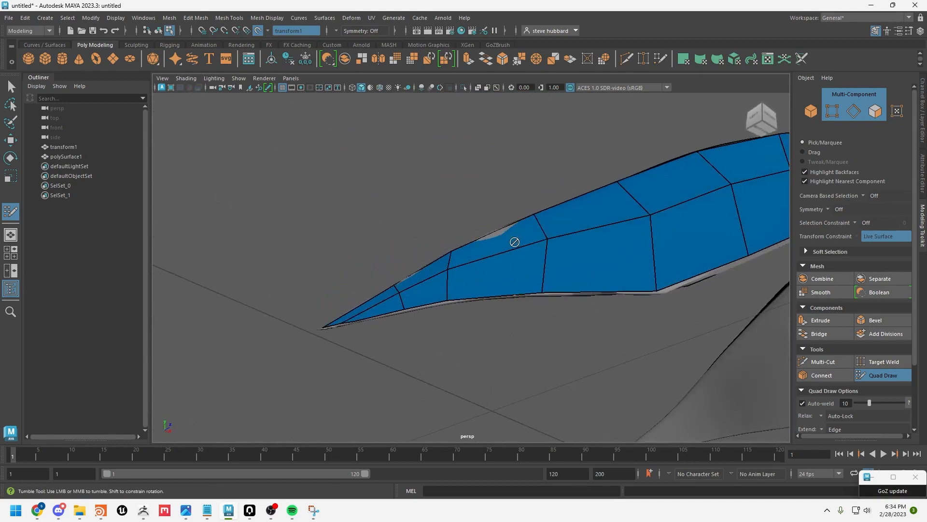
ctrl+click(596, 225)
alt+drag(503, 168, 534, 222)
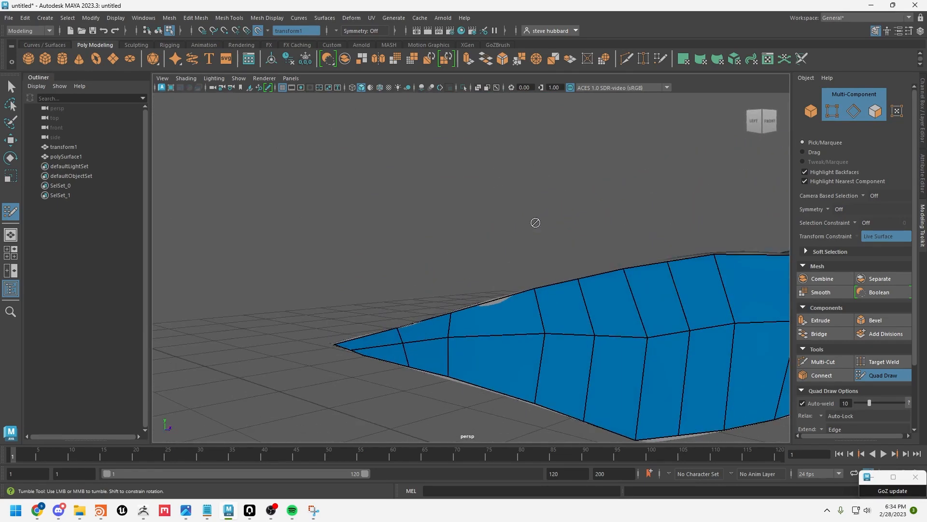
Insert lengthwise edge loops along the lower and upper face rows, plus a crosswise loop between the ear's tip and middle.
ctrl+click(736, 380)
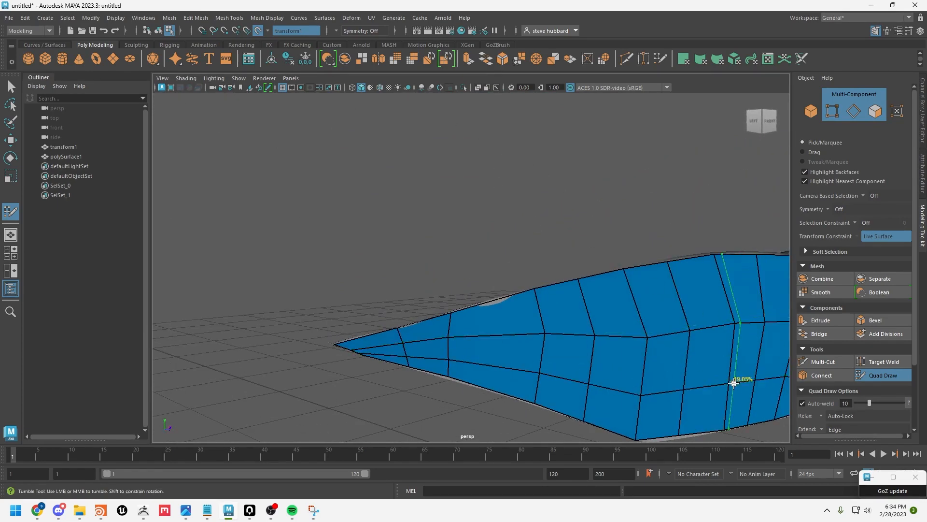
ctrl+click(685, 289)
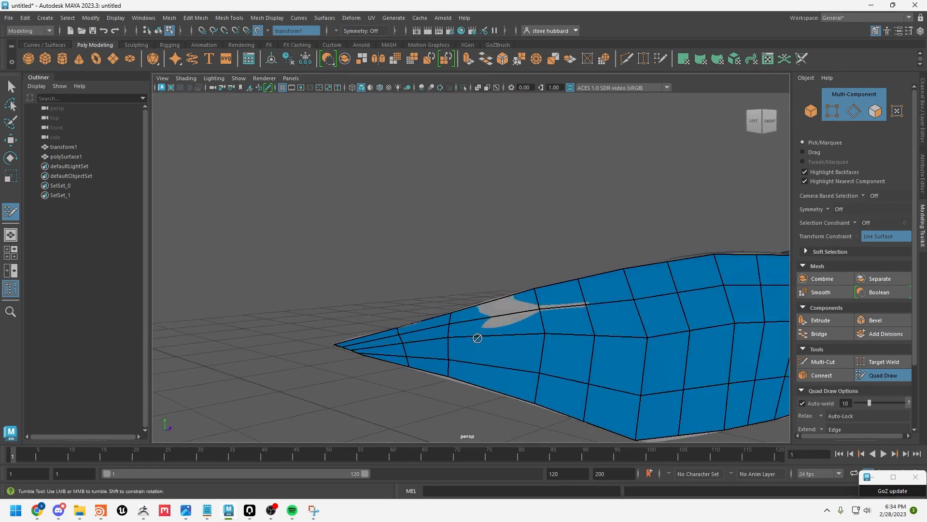
ctrl+click(501, 334)
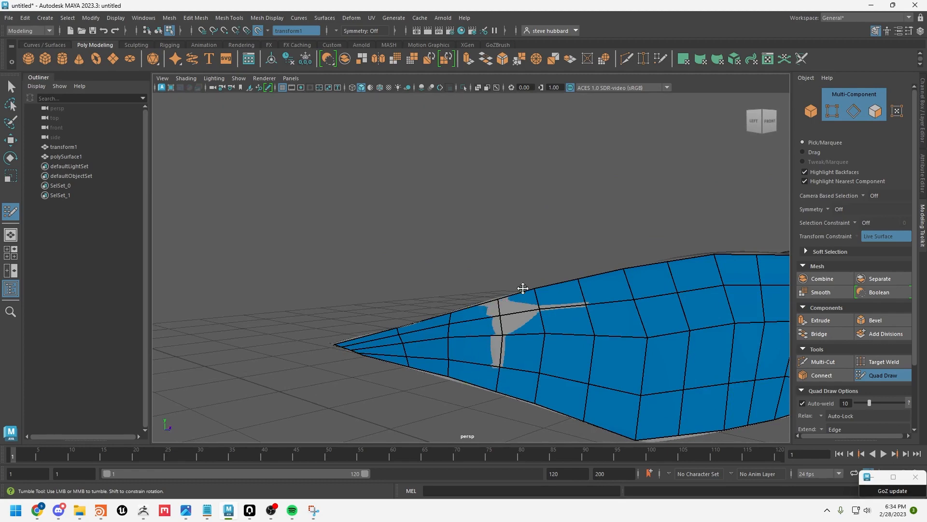
Exit Quad Draw and select the retopologized ear in object mode.
alt+drag(561, 208, 679, 189)
alt+right_drag(679, 189, 518, 176)
alt+middle_drag(519, 176, 449, 185)
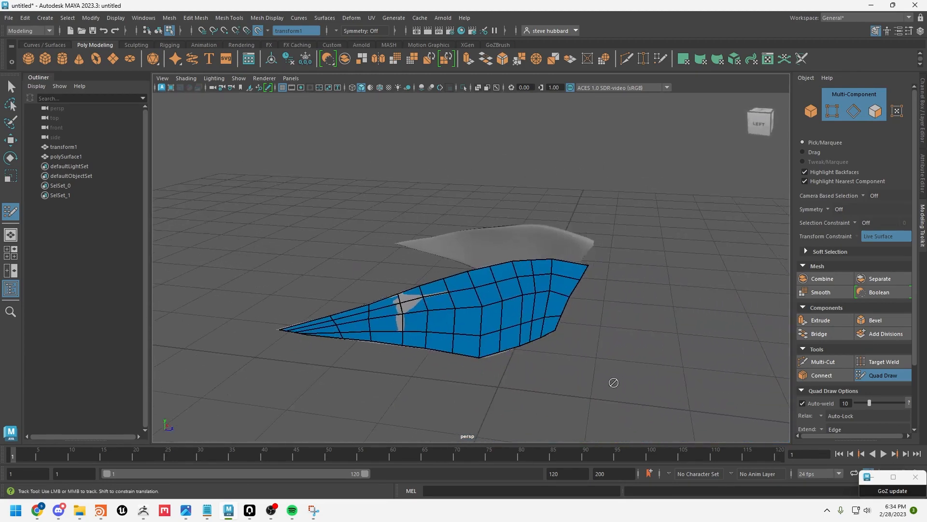
mouse_move(613, 383)
alt+mouse_down()
mouse_move(607, 300)
mouse_move(534, 327)
mouse_move(617, 397)
alt+mouse_up()
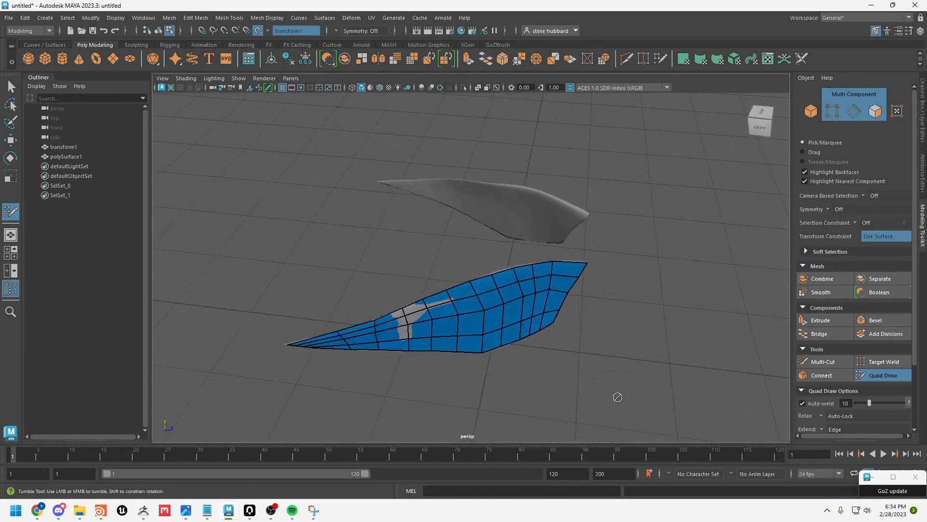
click(11, 87)
right_drag(541, 277, 583, 213)
click(572, 350)
click(580, 270)
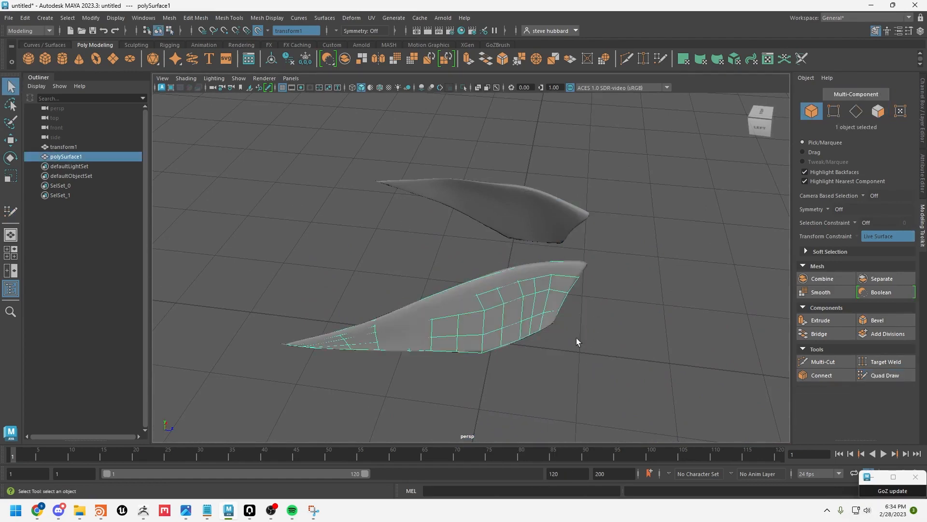
Turn off the live surface, delete the original dense ears mesh, and select the retopologized ear.
click(258, 30)
click(507, 226)
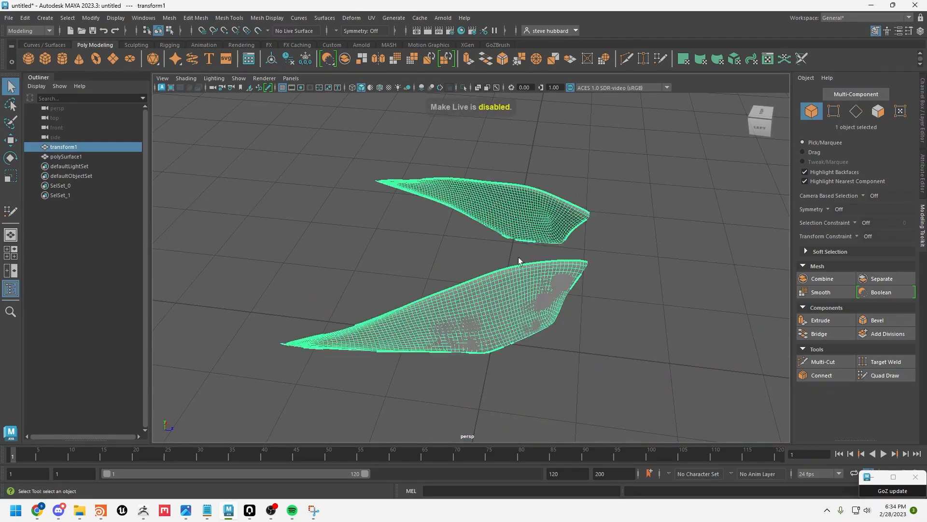
key(Delete)
click(514, 314)
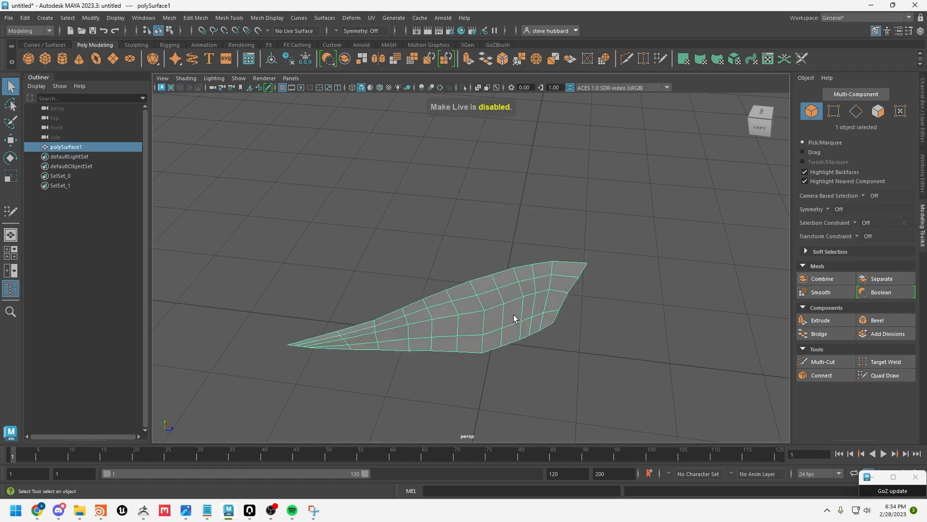
Select all faces in the wide base half of the ear and extrude them together outward as a thick block.
alt+drag(514, 314, 512, 334)
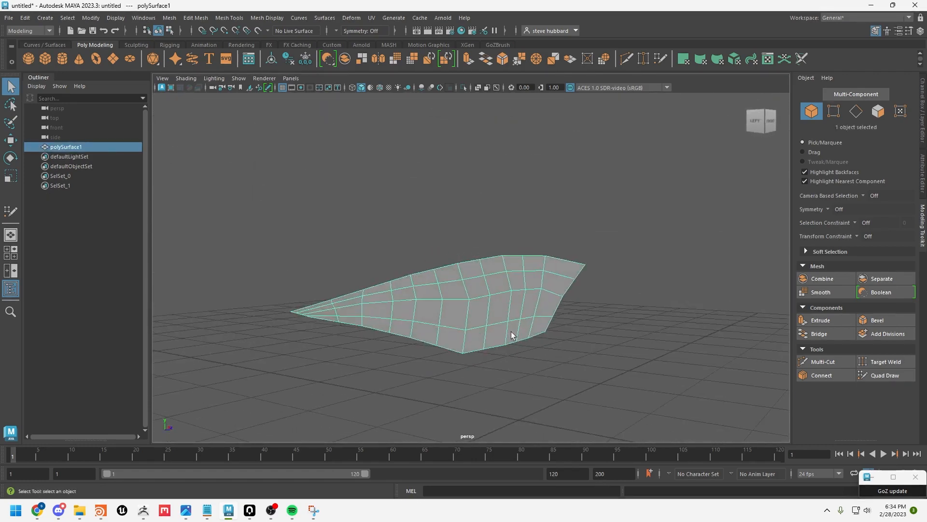
alt+right_drag(488, 301, 598, 305)
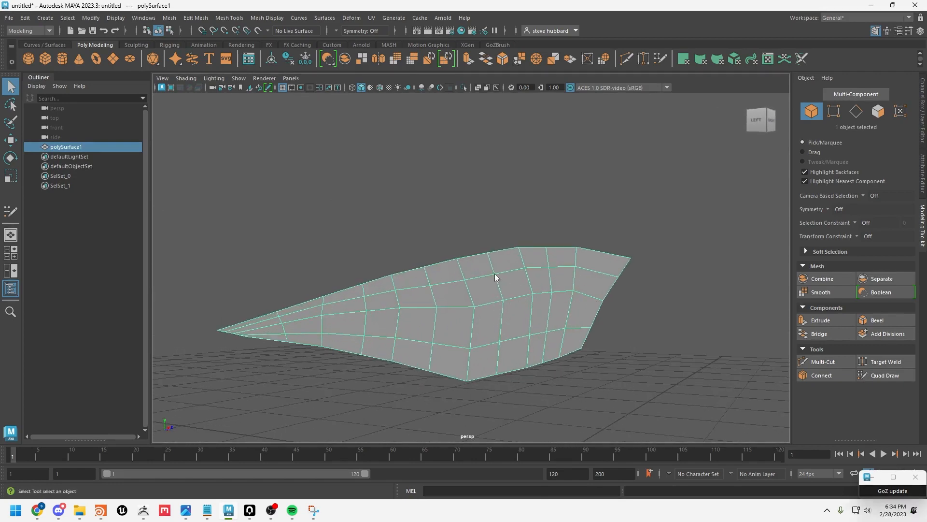
right_drag(496, 271, 482, 273)
drag(484, 273, 562, 263)
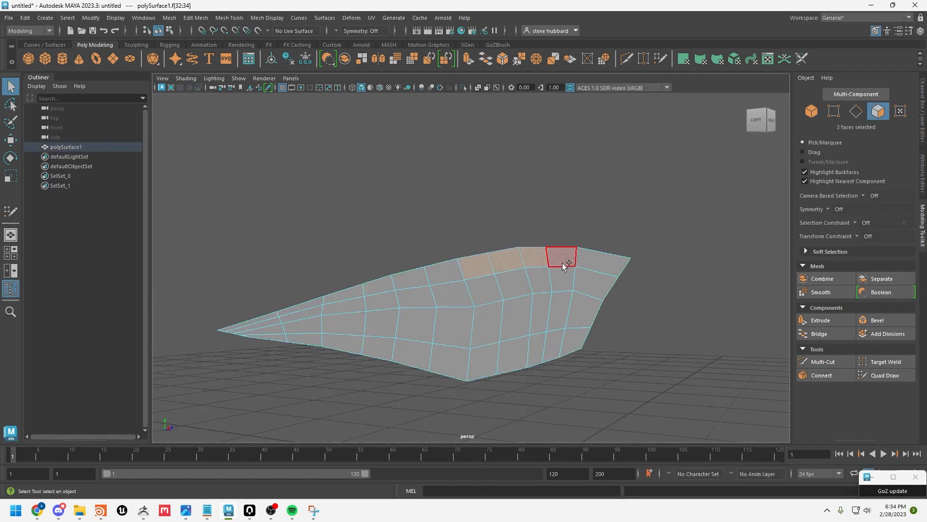
shift+click(542, 284)
shift+click(513, 289)
shift+click(488, 292)
shift+click(497, 321)
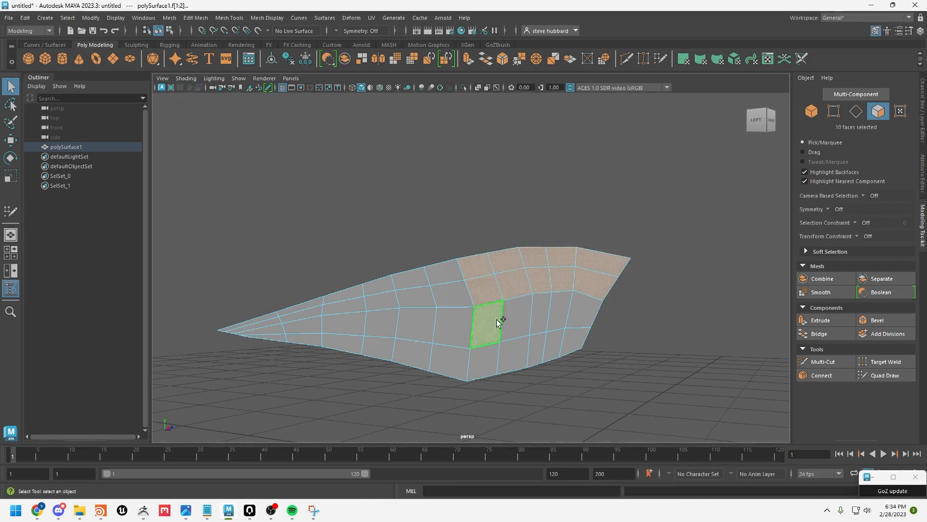
shift+click(483, 361)
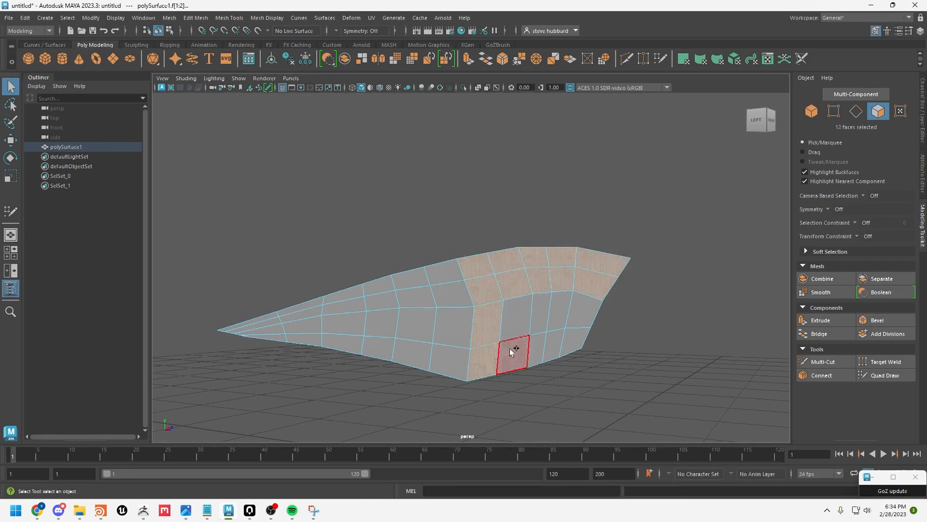
shift+click(512, 352)
shift+click(517, 316)
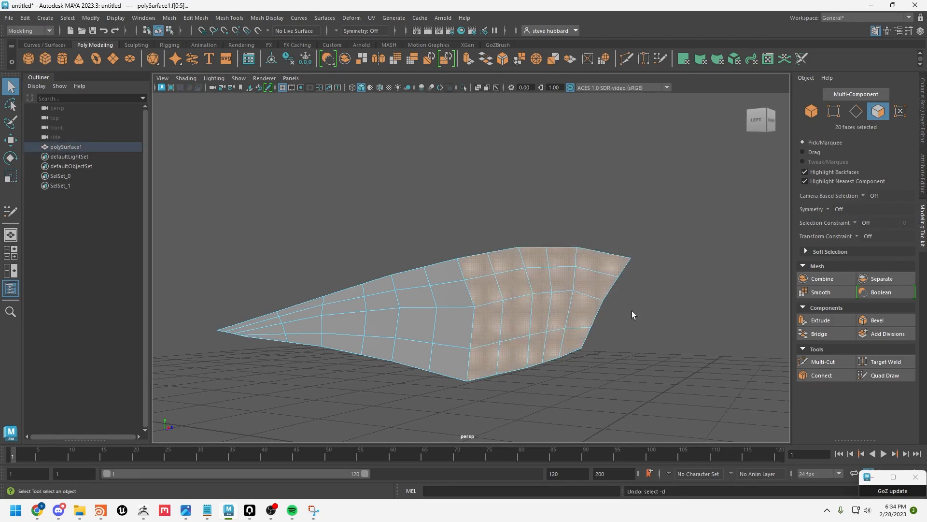
alt+drag(631, 312, 656, 333)
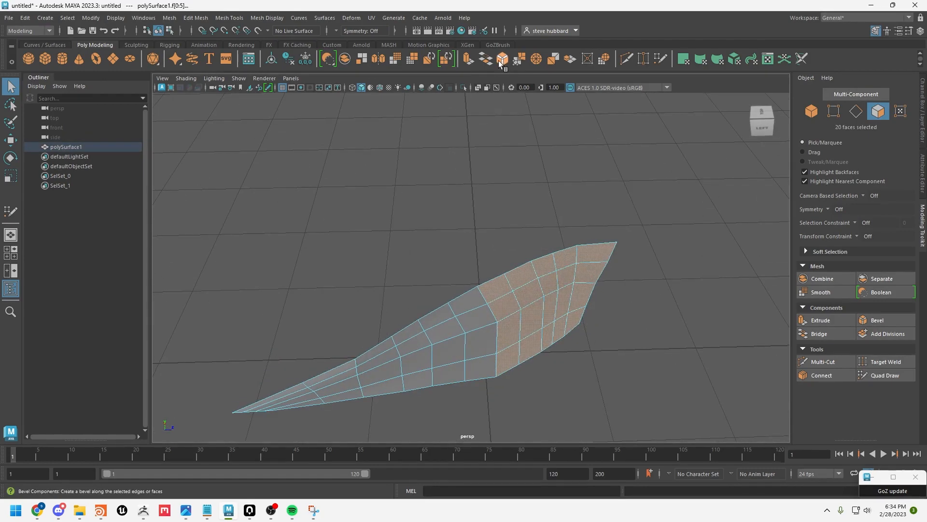
key(ctrl+e)
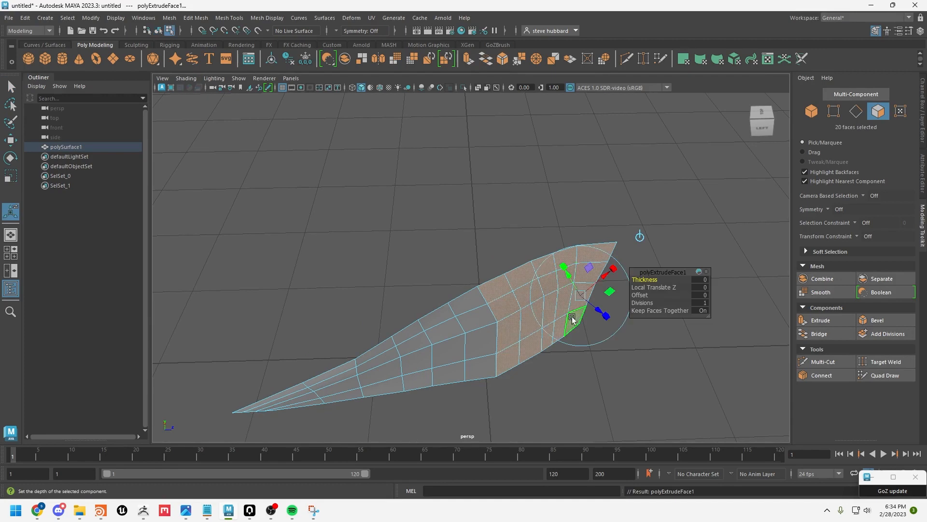
drag(597, 313, 620, 328)
alt+drag(593, 394, 599, 290)
key(q)
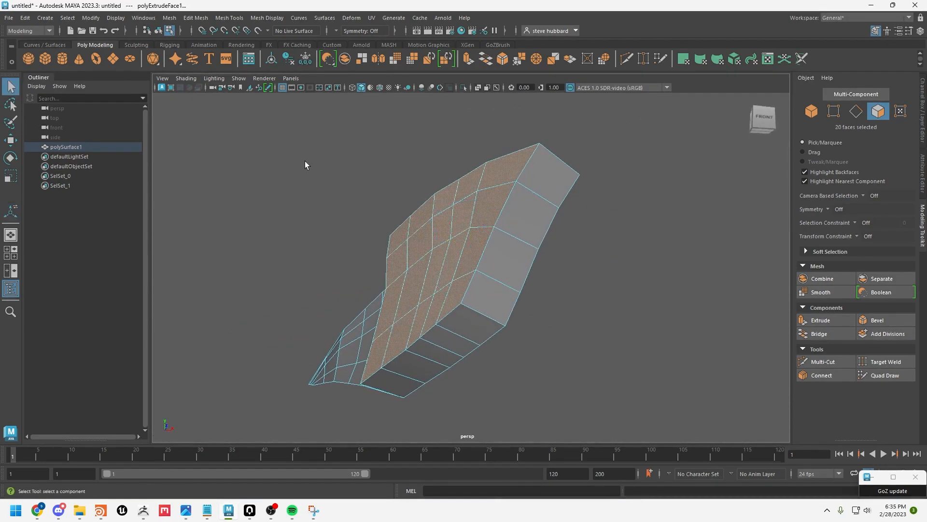
Target Weld the extruded vertices along the ear's base end onto the matching original border vertices.
click(883, 363)
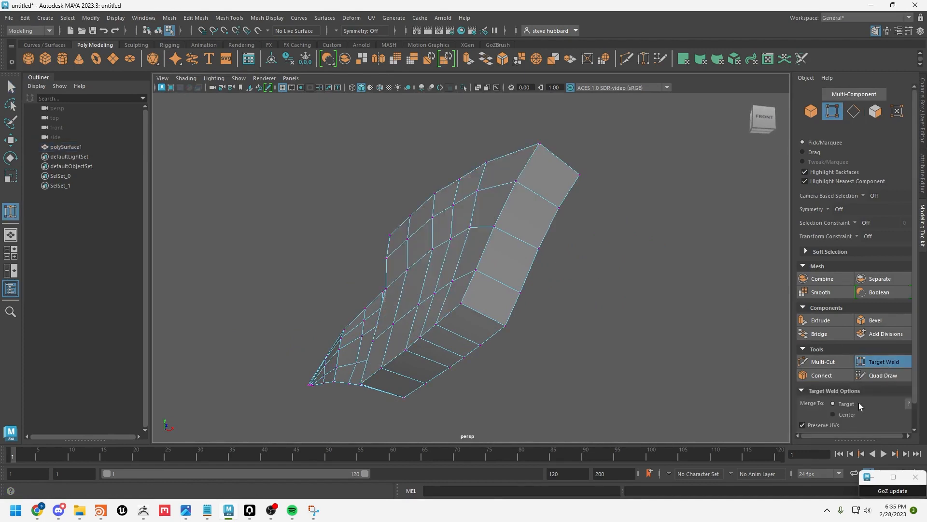
scroll(859, 402, down, 2)
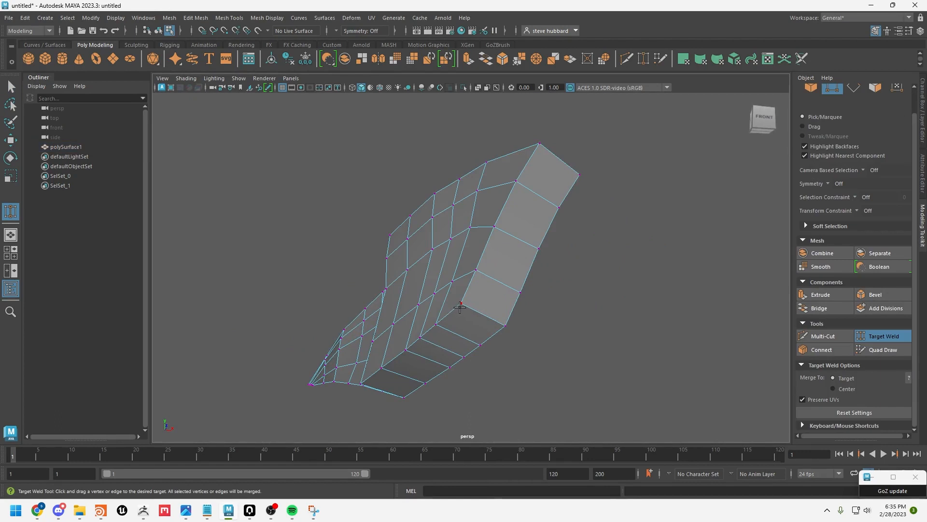
drag(489, 315, 520, 292)
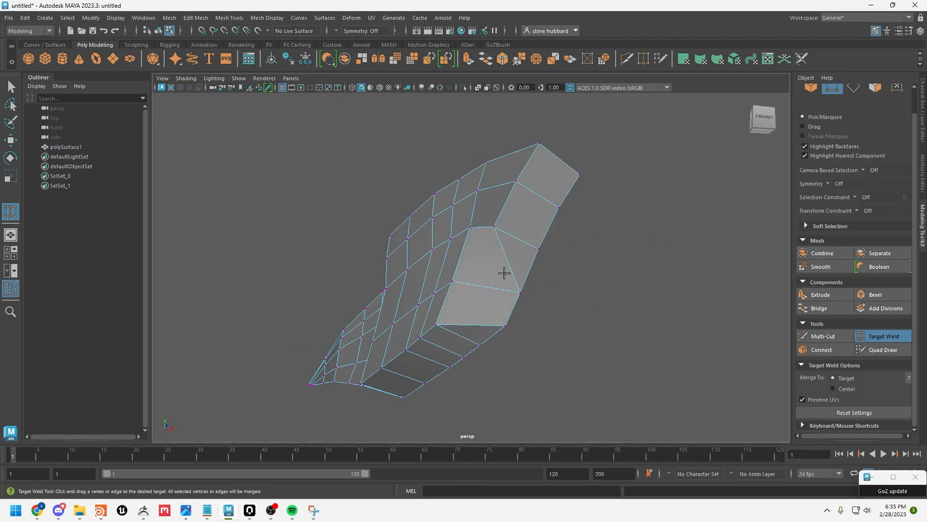
drag(499, 225, 546, 249)
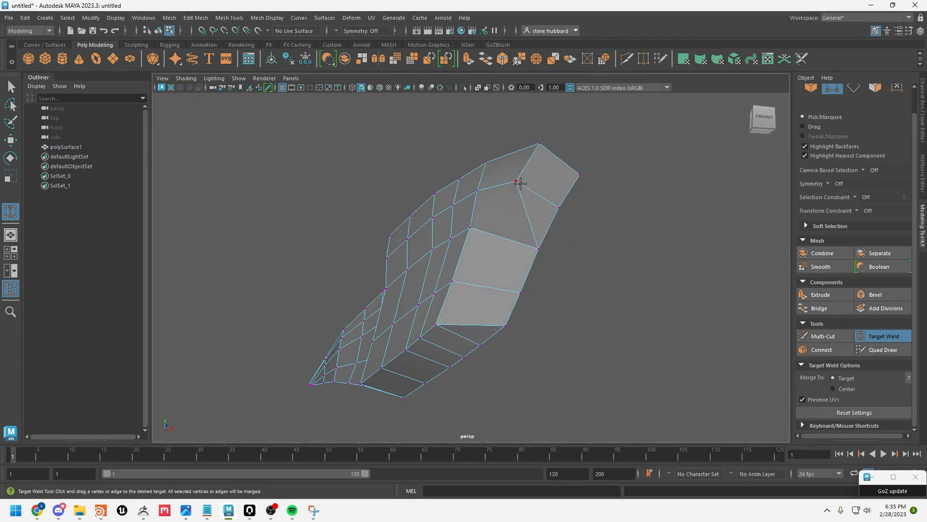
drag(556, 207, 558, 207)
drag(539, 144, 581, 175)
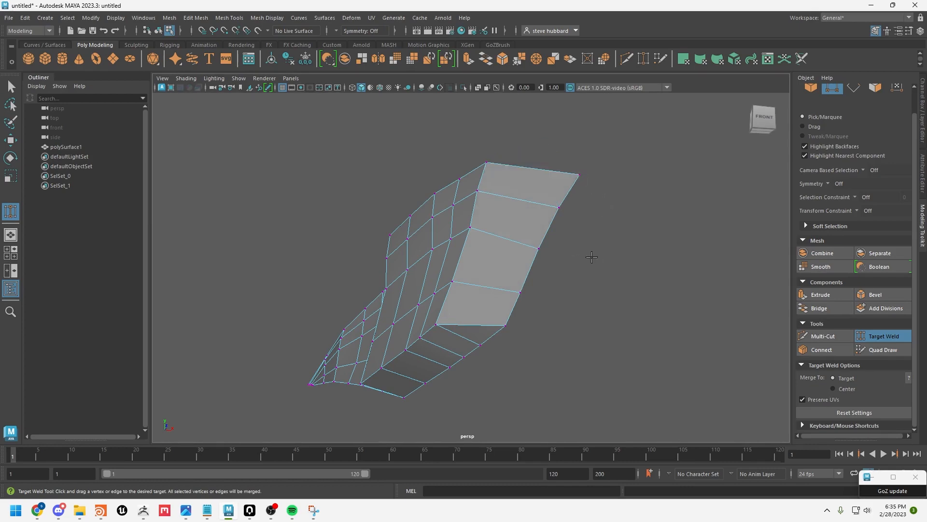
Select the four side faces forming the step between the ear's raised base half and its tip half, and extrude them.
alt+drag(592, 256, 676, 278)
alt+drag(654, 341, 699, 315)
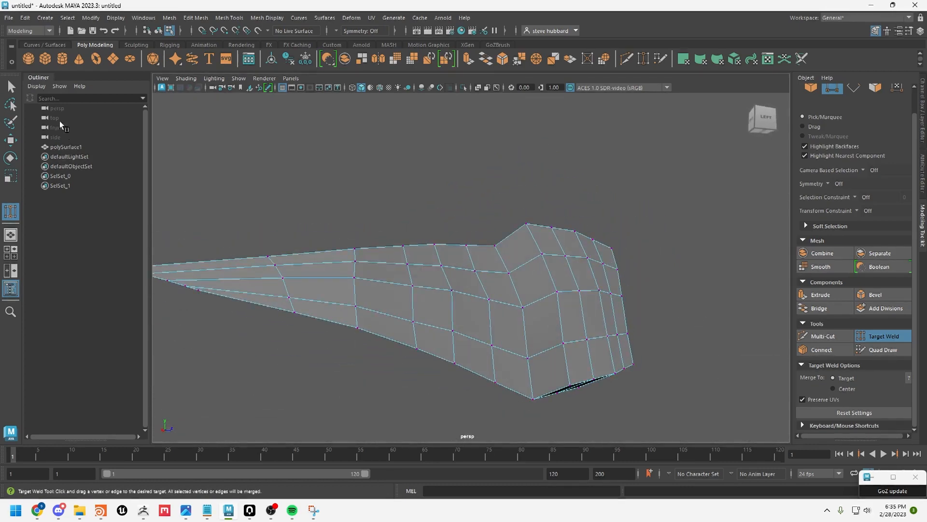
click(11, 87)
right_drag(534, 229, 533, 254)
click(532, 254)
shift+click(537, 281)
shift+click(543, 321)
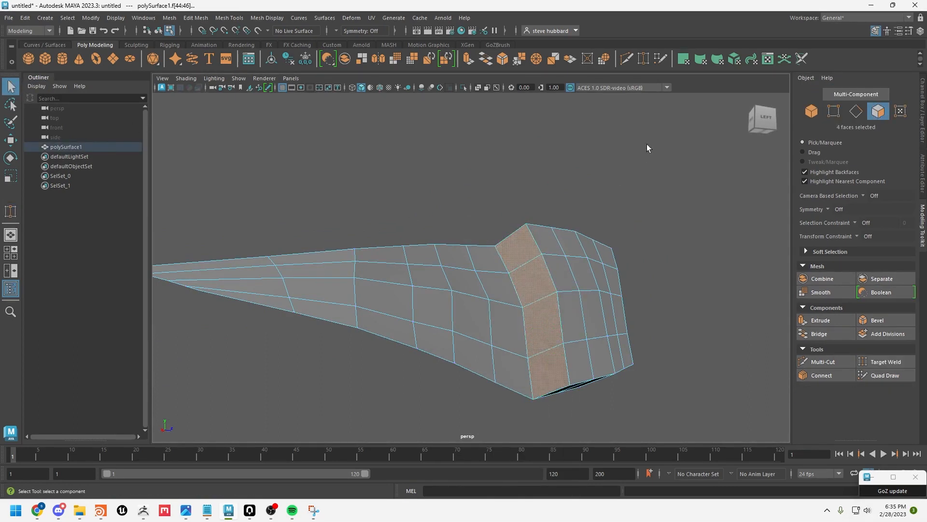
click(467, 60)
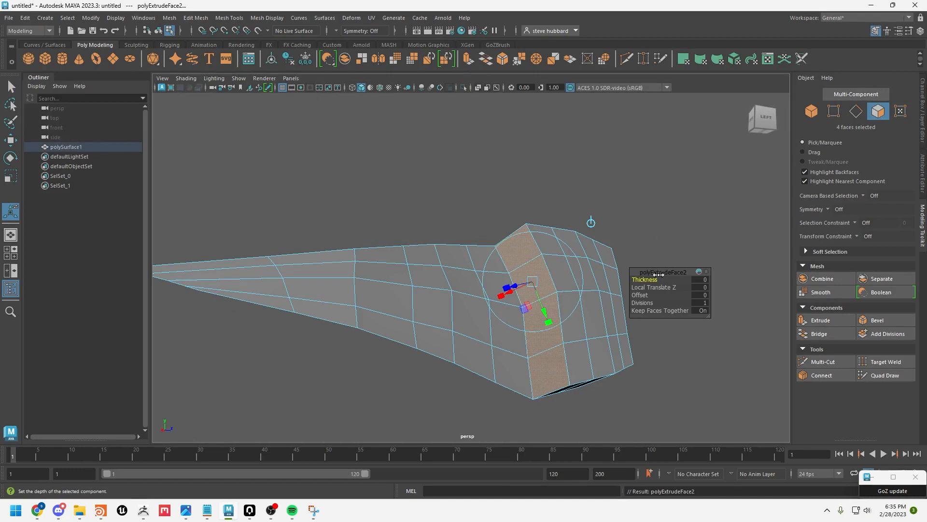
Set the step faces' extrusion to offset 0.02 with thickness 0.
drag(646, 279, 650, 295)
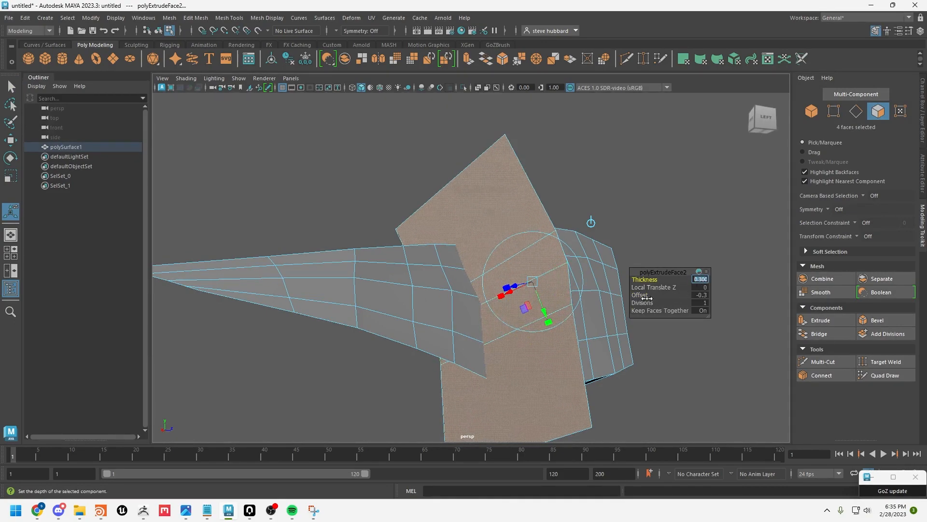
drag(643, 295, 641, 295)
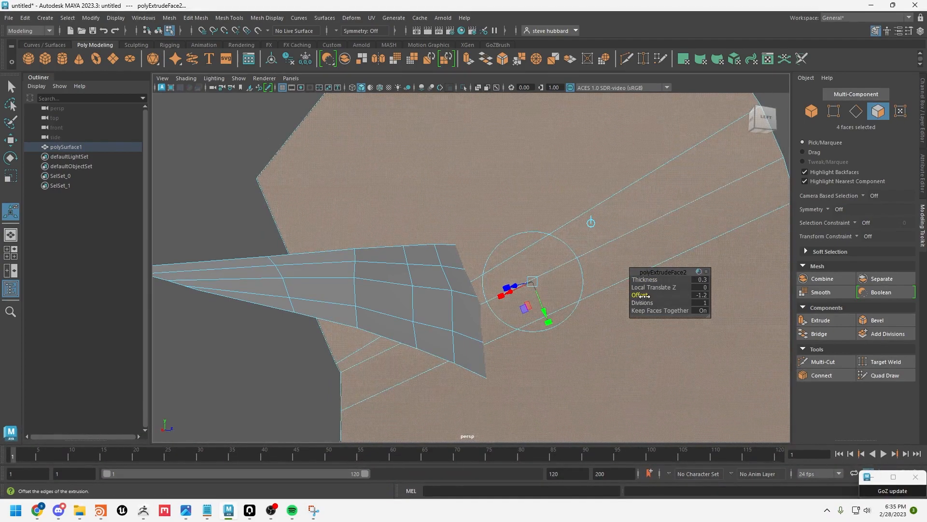
drag(642, 295, 704, 298)
drag(659, 278, 644, 282)
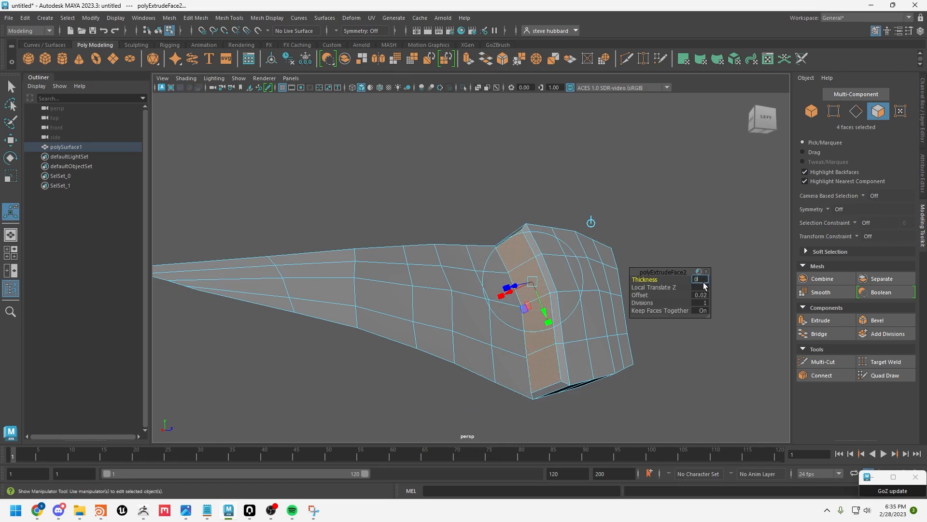
key(Return)
alt+drag(567, 188, 553, 140)
alt+middle_drag(560, 159, 559, 131)
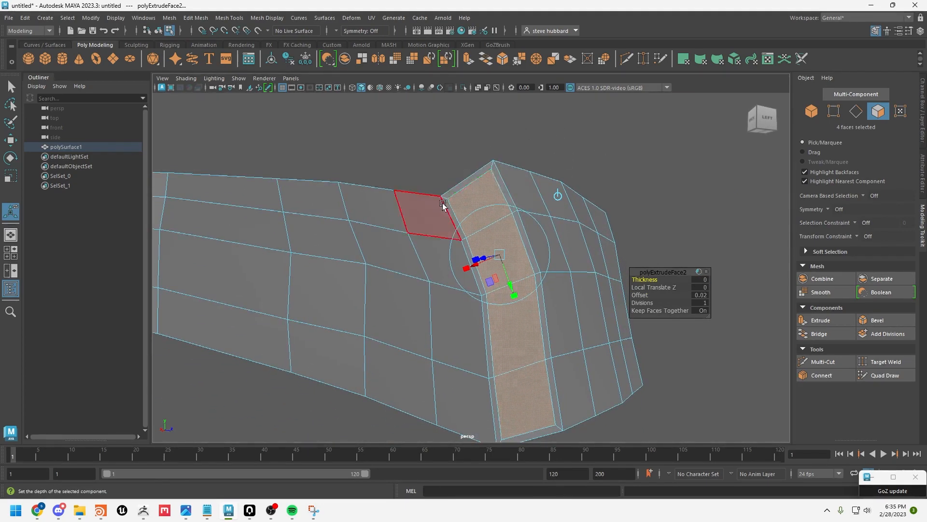
Set the step faces' inset offset to 0.04 and extrude them again inward with local translate Z -0.209 and offset 0.04.
drag(644, 294, 650, 295)
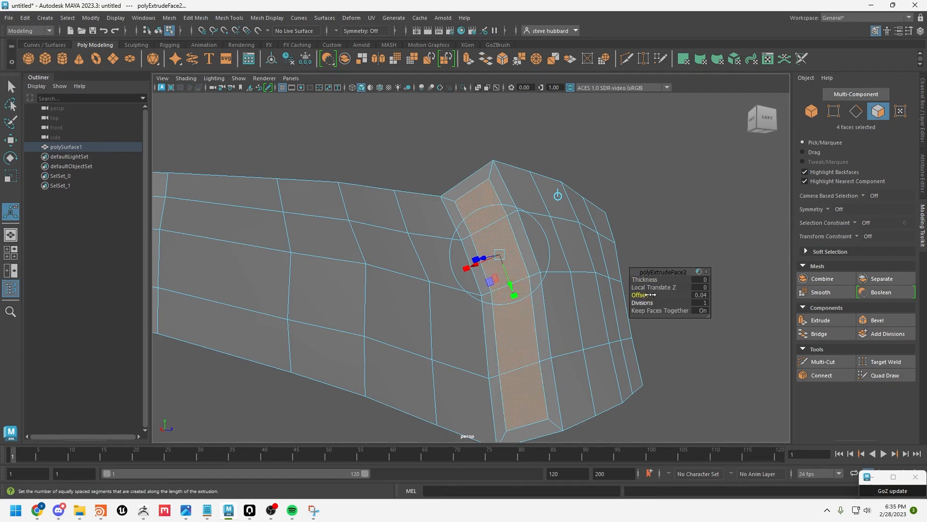
key(ctrl+e)
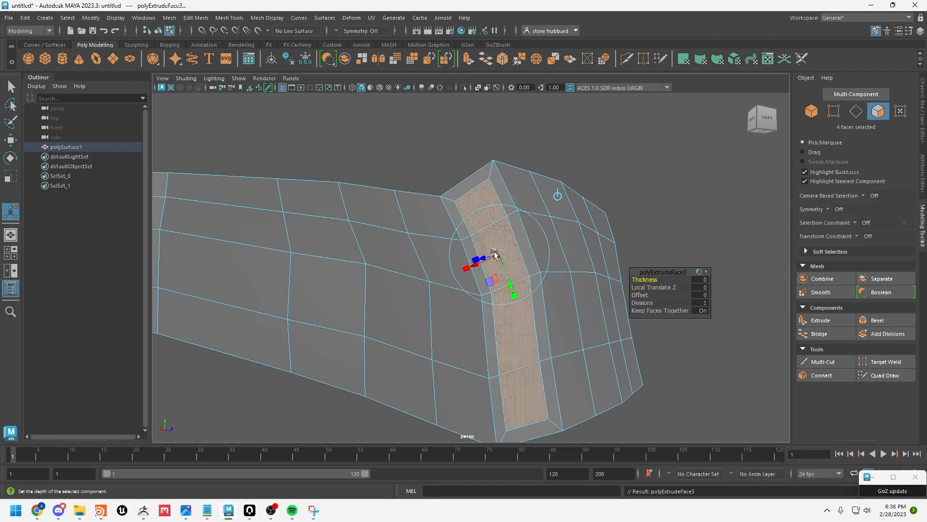
drag(494, 253, 520, 266)
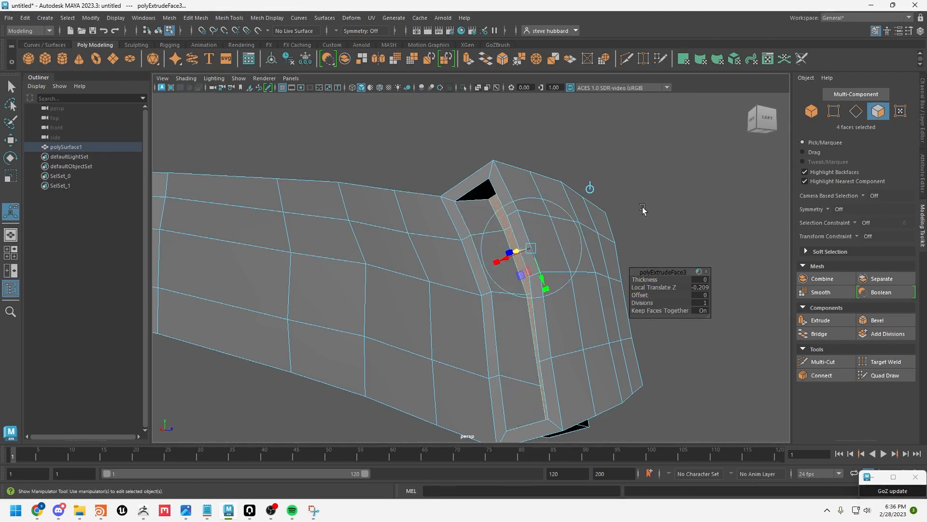
alt+drag(642, 209, 658, 259)
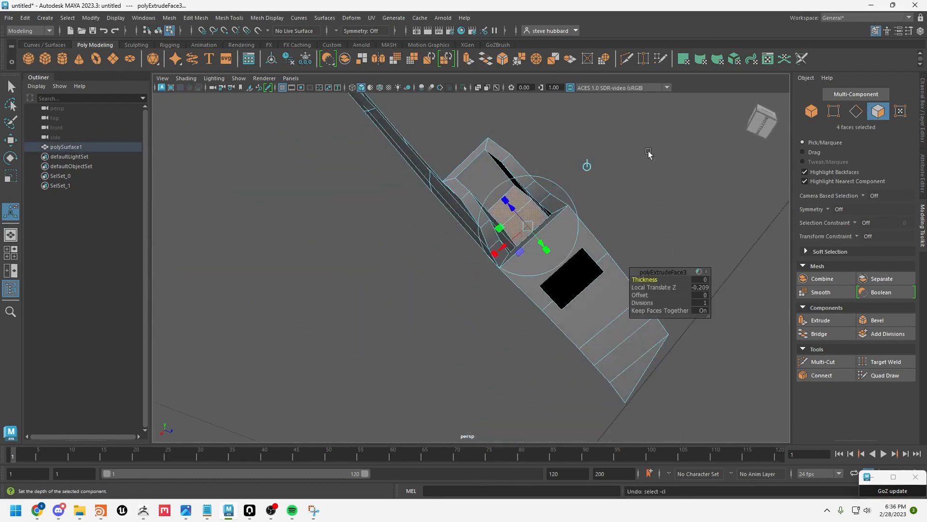
alt+drag(648, 153, 648, 219)
drag(642, 296, 645, 296)
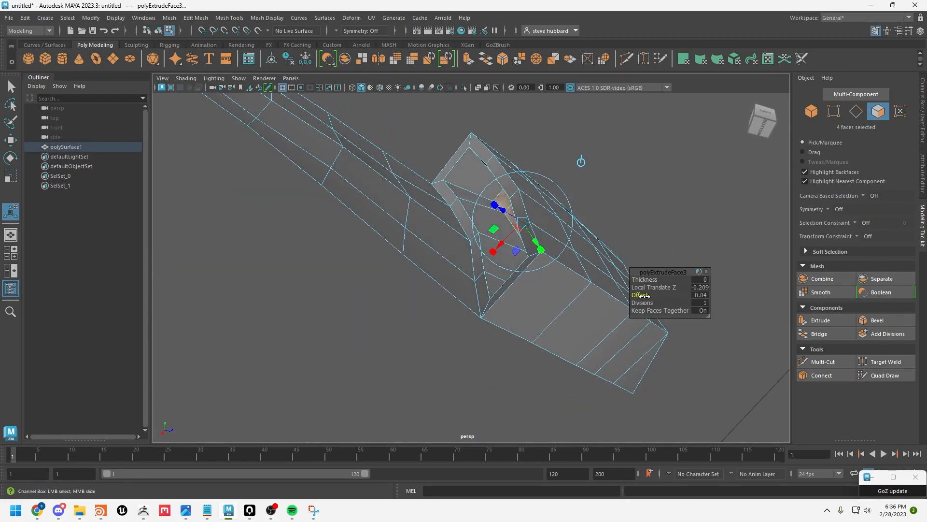
click(623, 132)
alt+drag(628, 140, 655, 246)
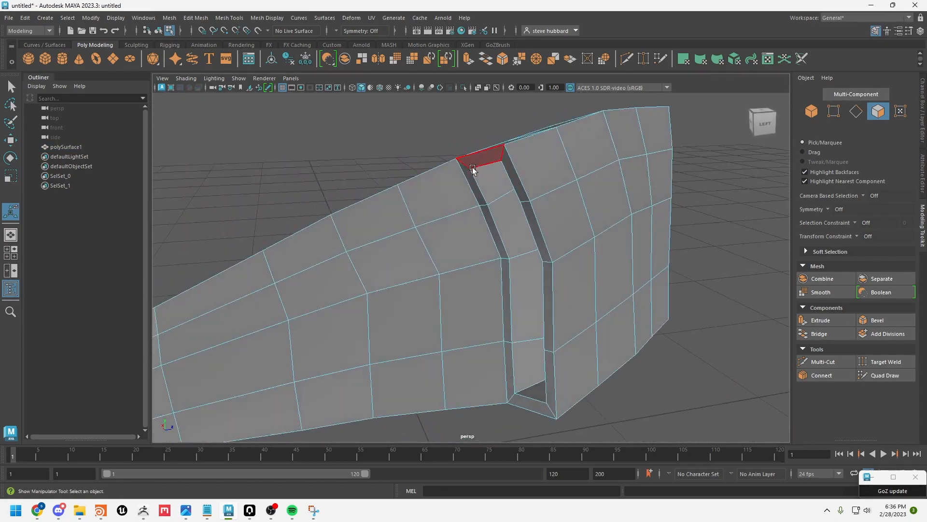
Select the border edge loop around the ear's open back and extrude it with offset 0.02 and local translate Z -0.009.
alt+drag(473, 169, 502, 213)
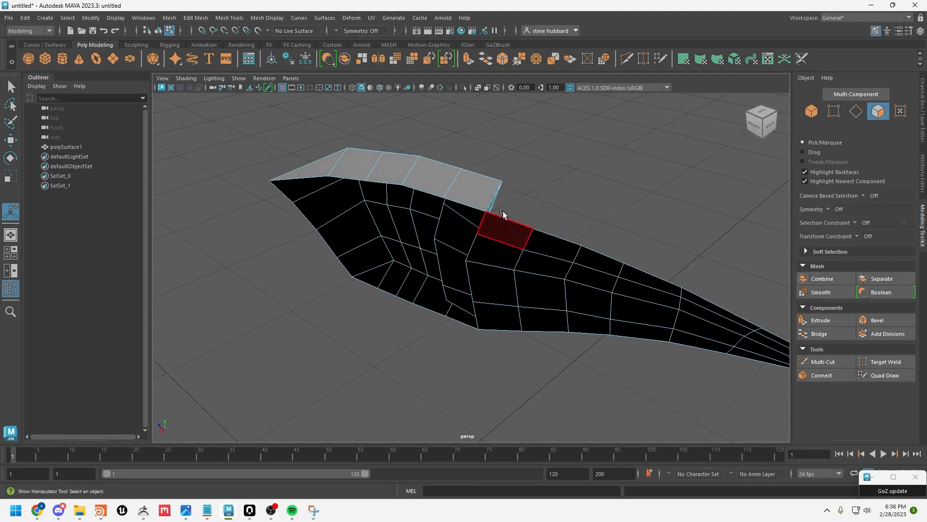
right_drag(486, 227, 490, 203)
click(503, 216)
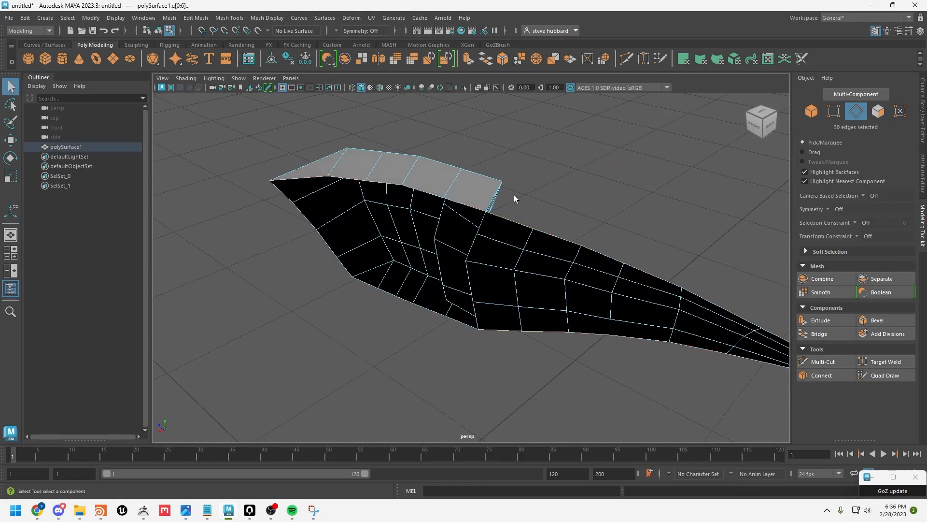
alt+drag(514, 195, 509, 152)
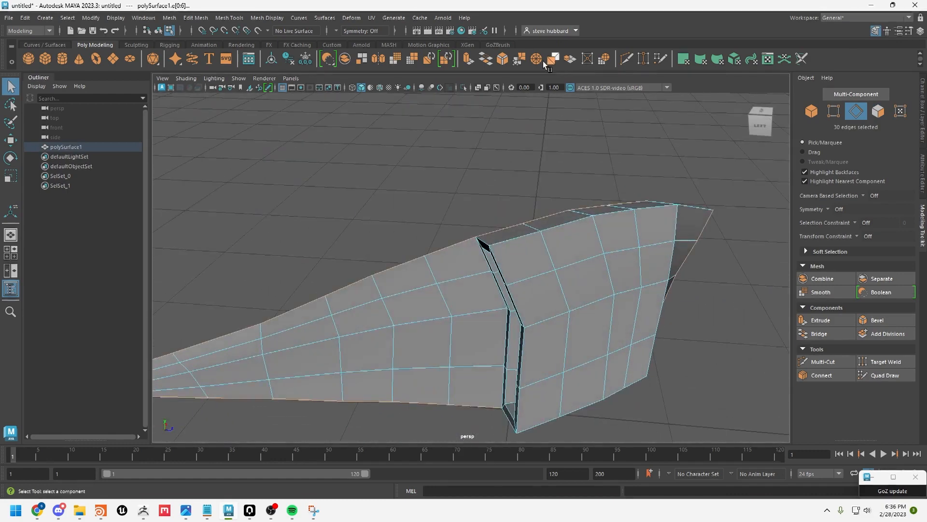
click(475, 62)
alt+drag(528, 192, 526, 173)
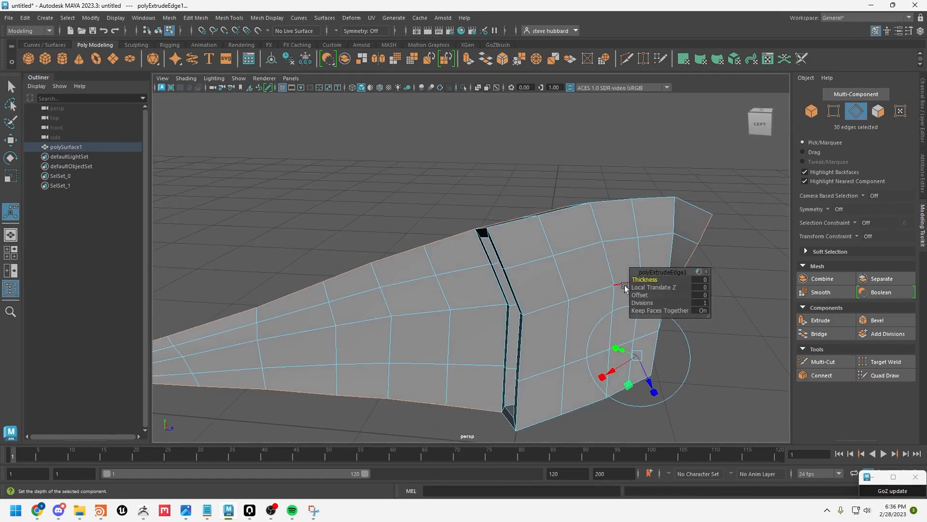
drag(638, 292, 642, 293)
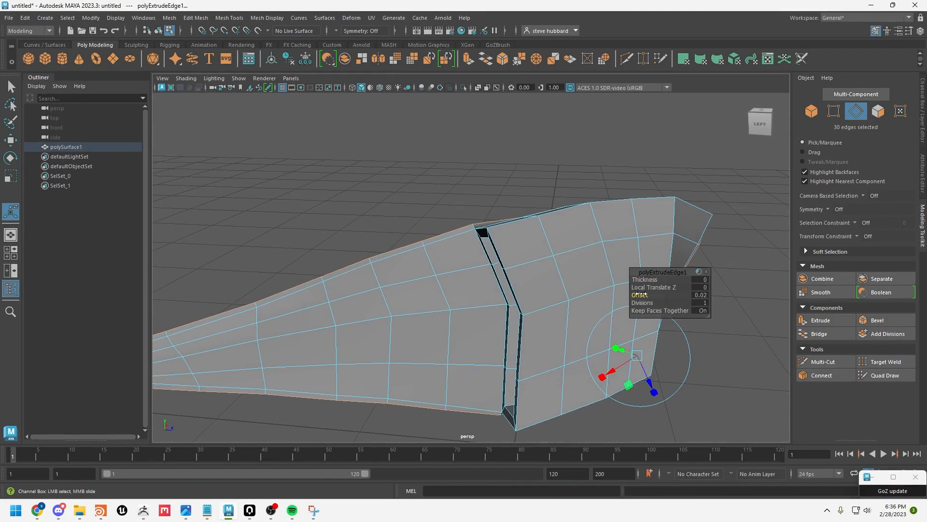
drag(648, 379, 645, 377)
alt+drag(408, 227, 639, 139)
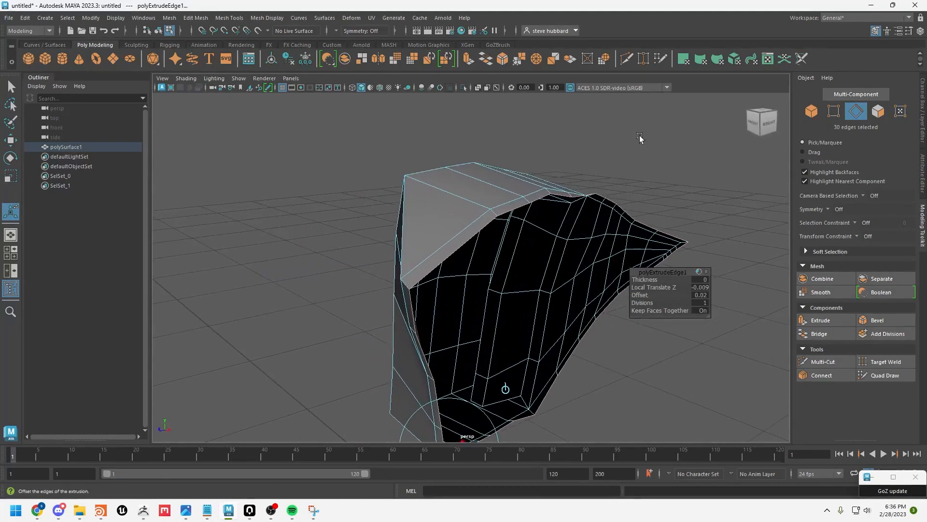
Raise the middle vertex of the new back rim along the upper edge of the ear's base half to Y 1.68.
right_drag(575, 146, 552, 133)
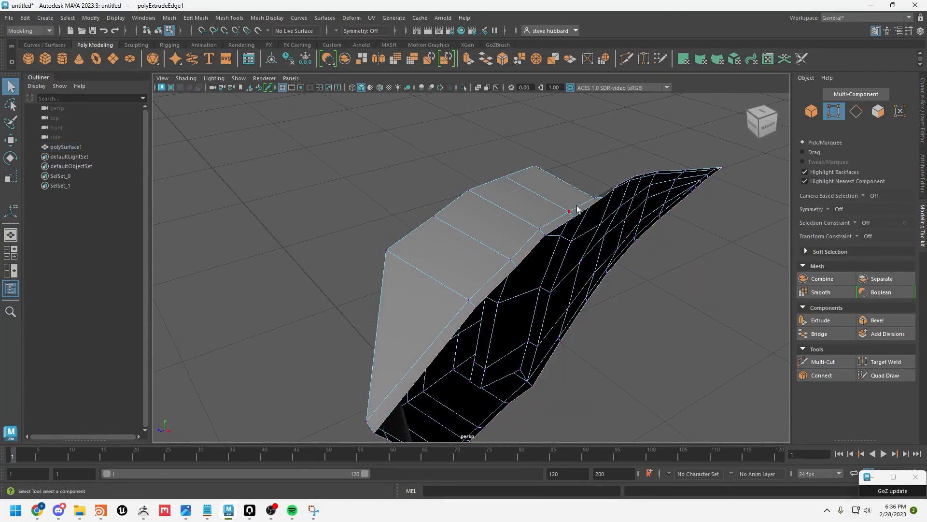
click(570, 220)
key(w)
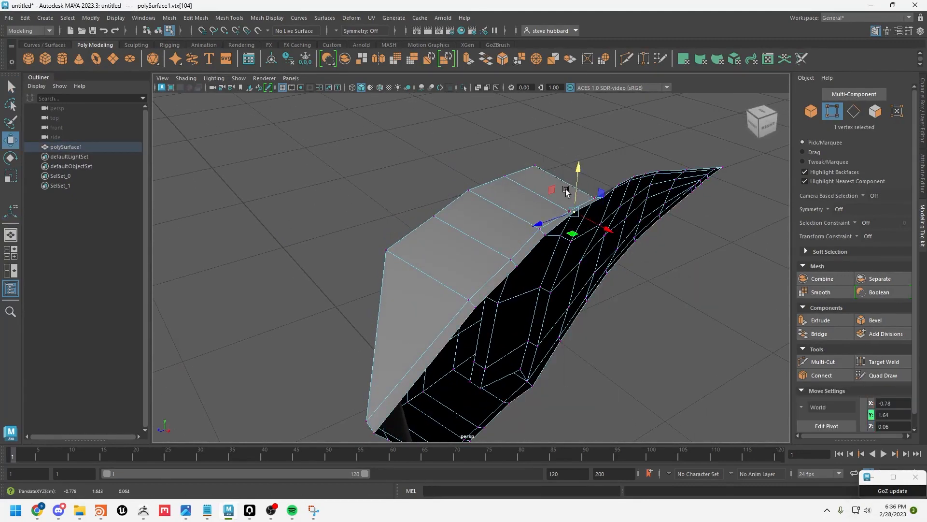
click(545, 236)
click(516, 265)
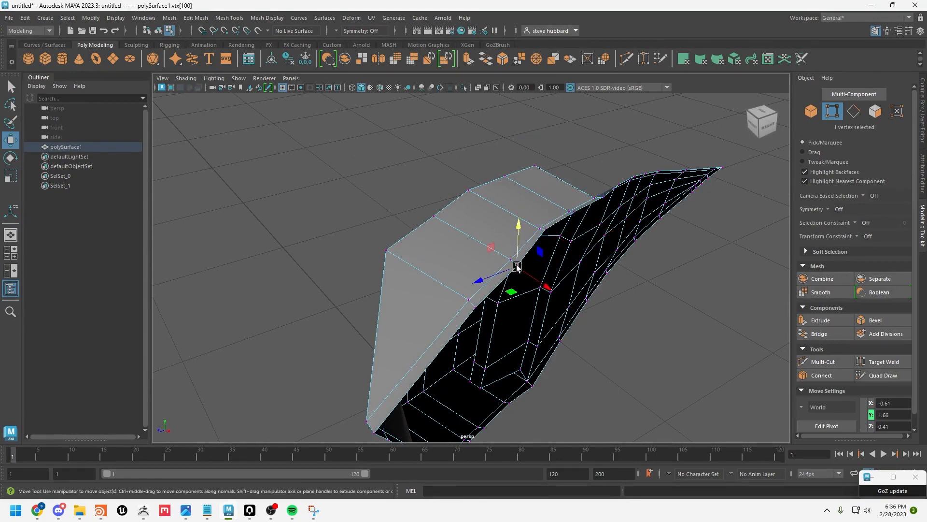
drag(519, 226, 518, 220)
alt+drag(566, 310, 610, 313)
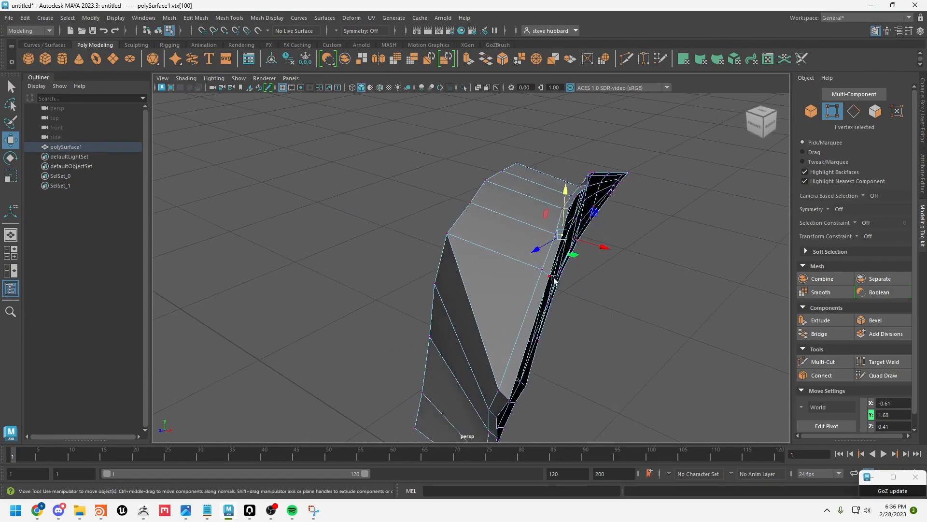
Raise the remaining upper back-rim vertices between the ear's base corner and the step to even out the rim.
click(550, 275)
drag(559, 242, 687, 195)
alt+middle_drag(687, 195, 670, 216)
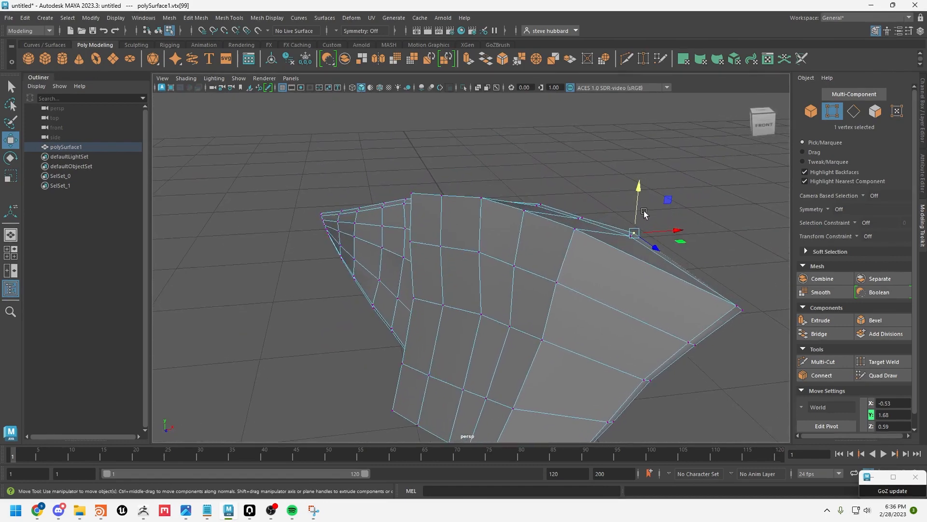
drag(638, 201, 473, 197)
click(582, 216)
click(540, 206)
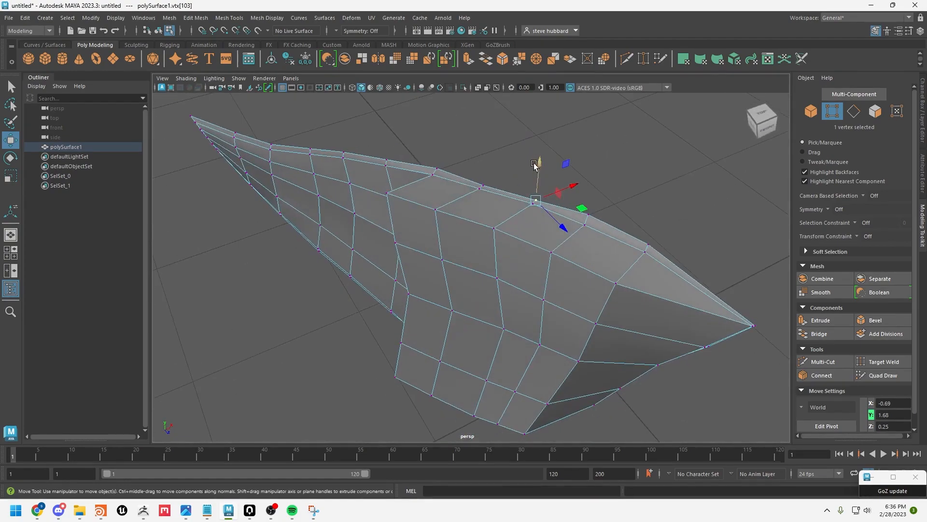
drag(538, 162, 485, 146)
click(483, 185)
Try to Target Weld the recess's inner rim vertices onto the neighbouring outer vertices on the tip-half side of the step.
alt+drag(419, 248, 556, 254)
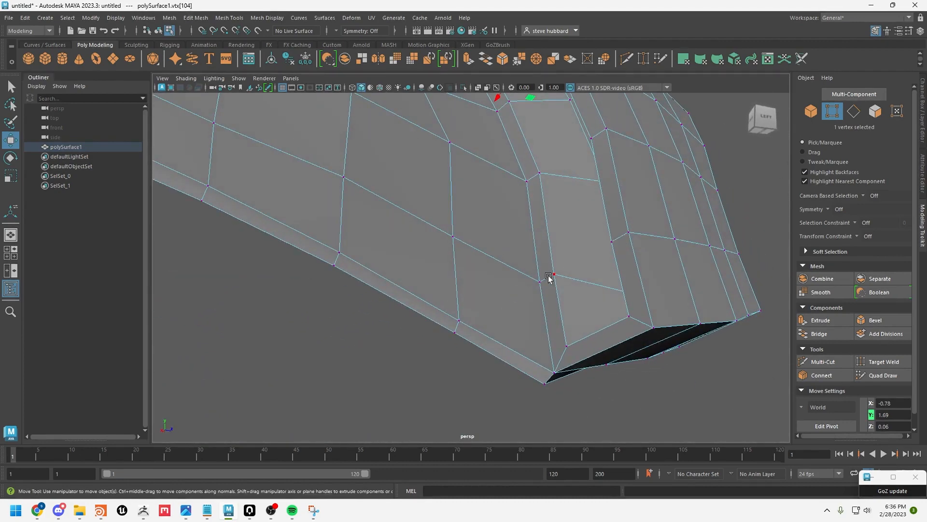
click(870, 363)
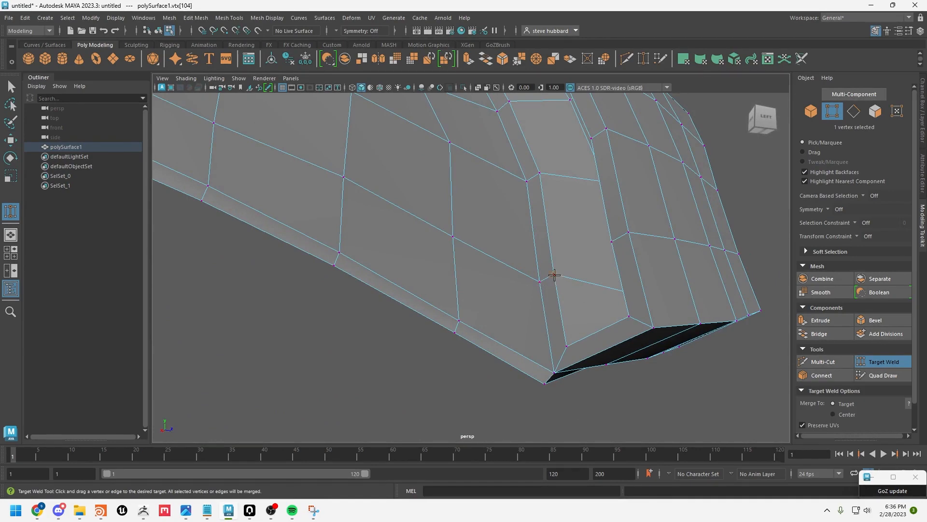
drag(554, 274, 540, 281)
drag(537, 177, 526, 181)
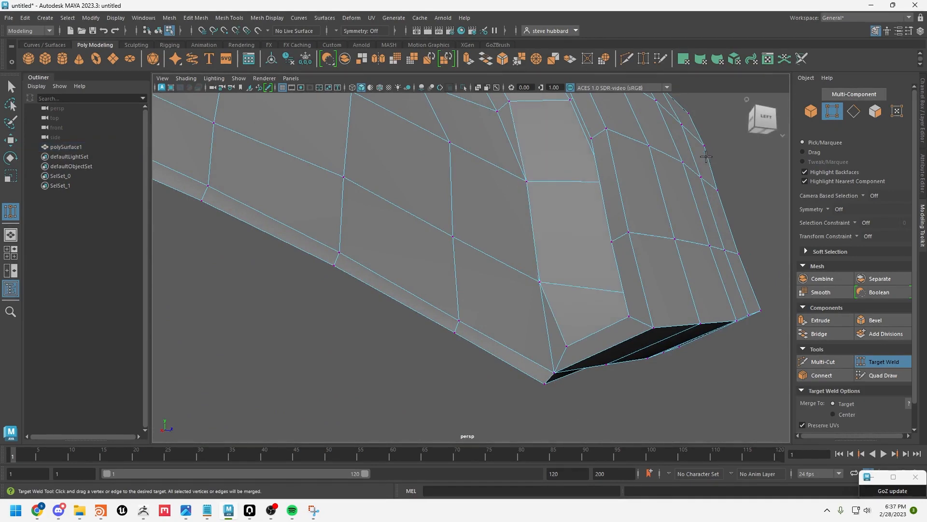
alt+middle_drag(702, 129, 704, 231)
drag(496, 198, 498, 197)
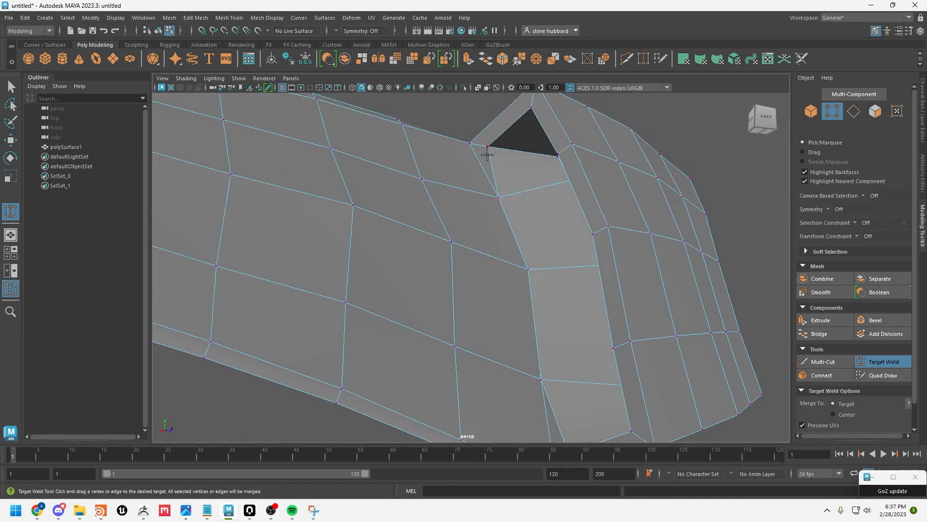
drag(487, 147, 470, 143)
Preview the ear smoothed and examine the welded recess and the overall shape from several sides.
alt+drag(750, 290, 530, 340)
alt+drag(683, 248, 729, 236)
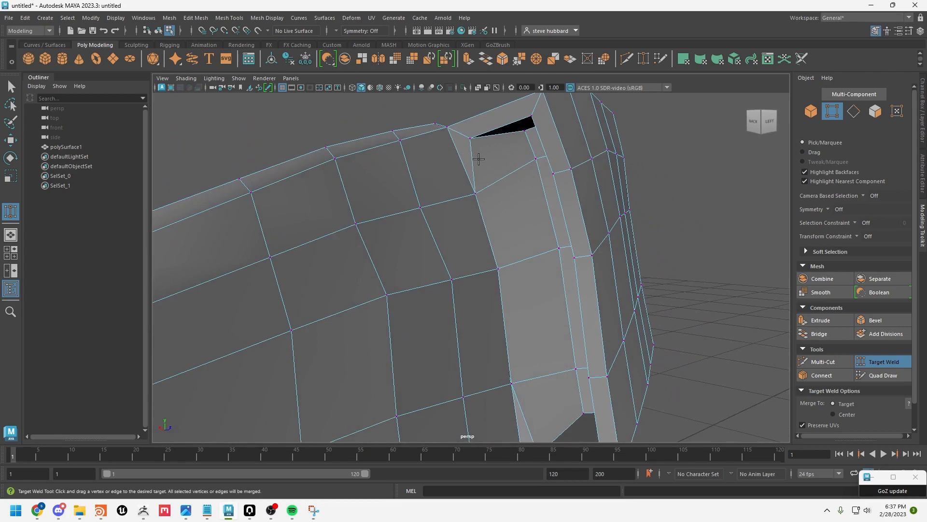
alt+drag(708, 252, 675, 271)
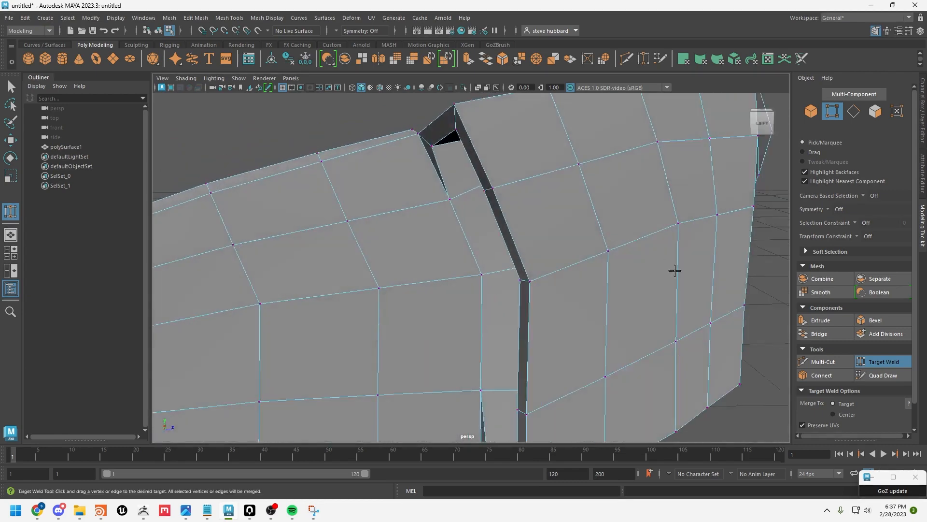
alt+right_drag(674, 271, 451, 255)
alt+drag(451, 255, 507, 254)
key(3)
click(11, 87)
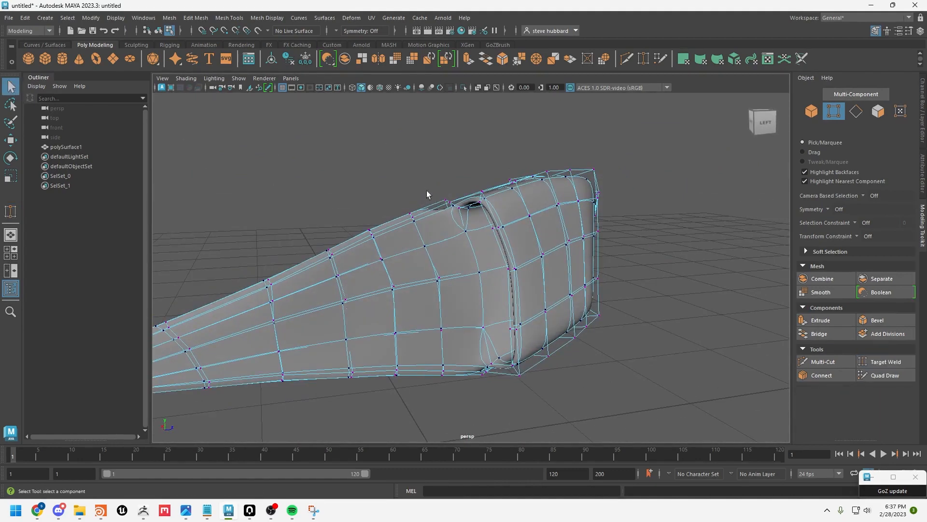
right_drag(511, 221, 559, 209)
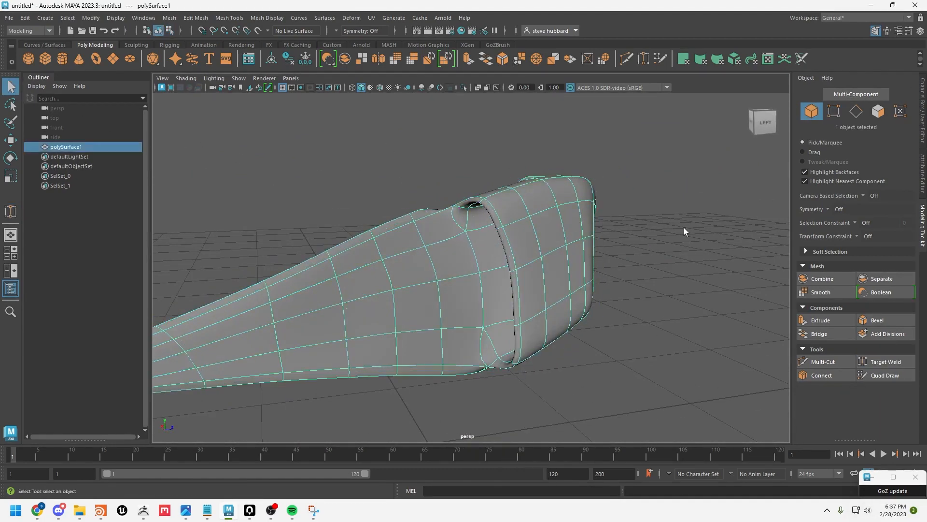
click(684, 228)
alt+drag(604, 355, 516, 284)
click(526, 313)
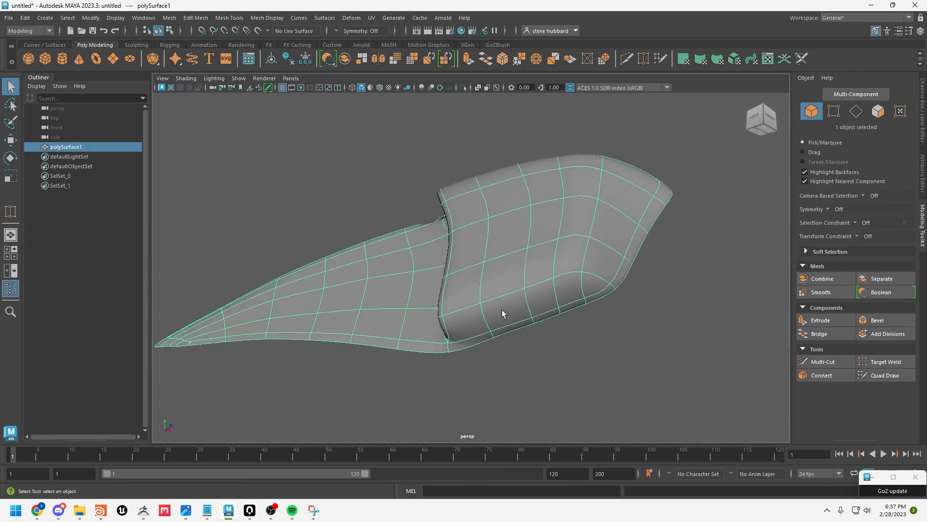
Undo the vertex welds along the recess's inner rim, checking the ear's open back for stray geometry.
key(ctrl+z)
key(ctrl+z)
key(ctrl+z)
key(ctrl+z)
key(ctrl+z)
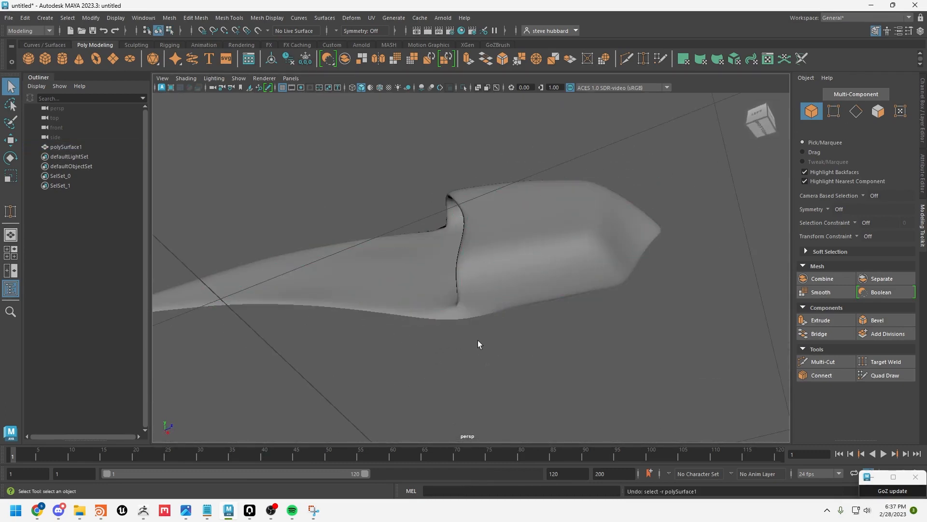
key(ctrl+z)
key(ctrl+z)
key(ctrl+z)
key(ctrl+z)
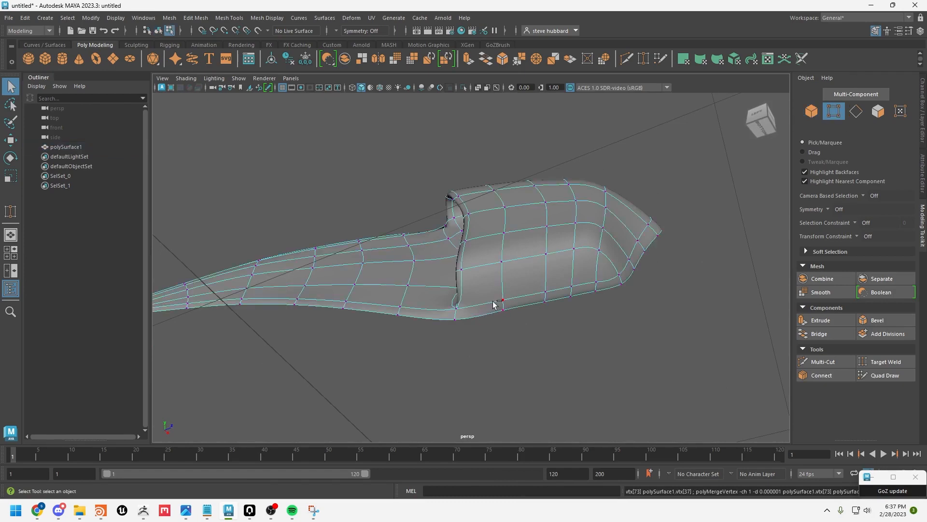
alt+drag(512, 155, 528, 213)
right_drag(532, 222, 575, 208)
alt+drag(459, 163, 489, 261)
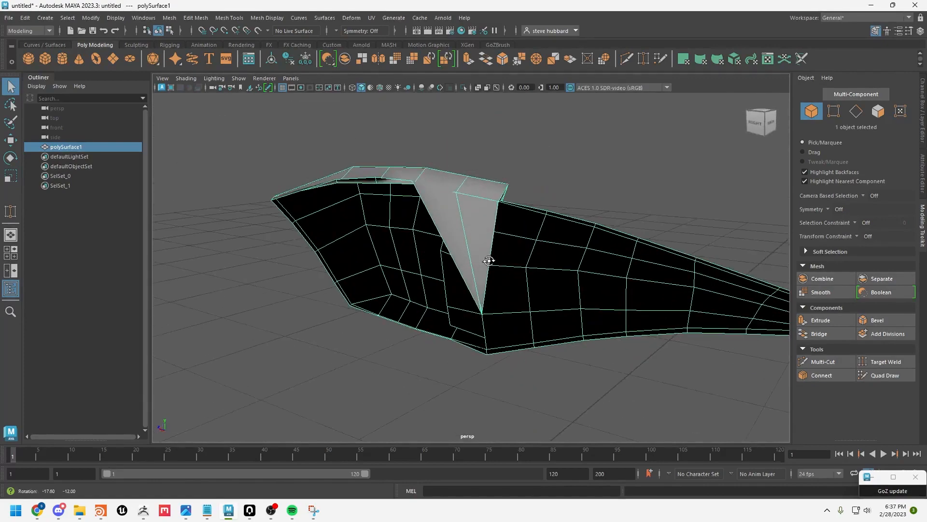
key(ctrl+z)
key(ctrl+z)
key(ctrl+z)
key(ctrl+z)
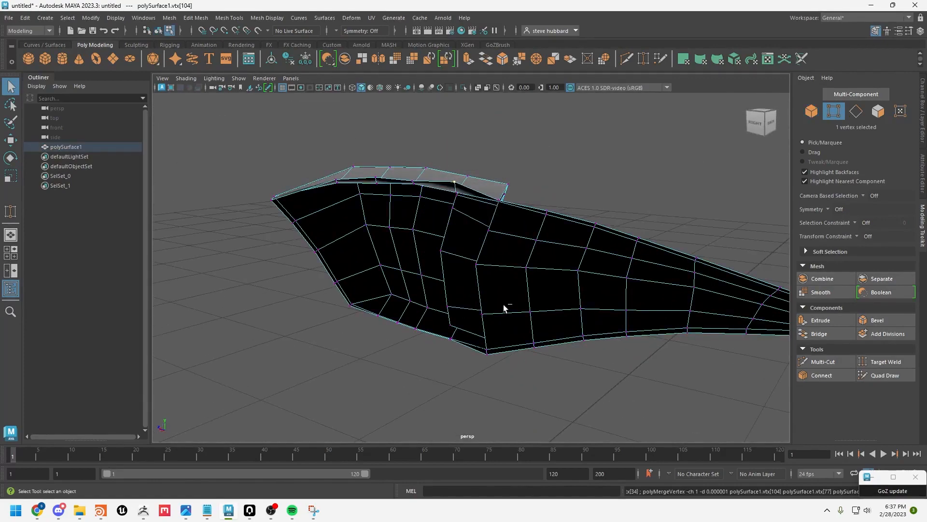
Preview the unwelded ear smoothed and inspect the recess and its surrounding edges.
alt+drag(544, 182, 361, 190)
alt+right_drag(360, 190, 436, 237)
key(3)
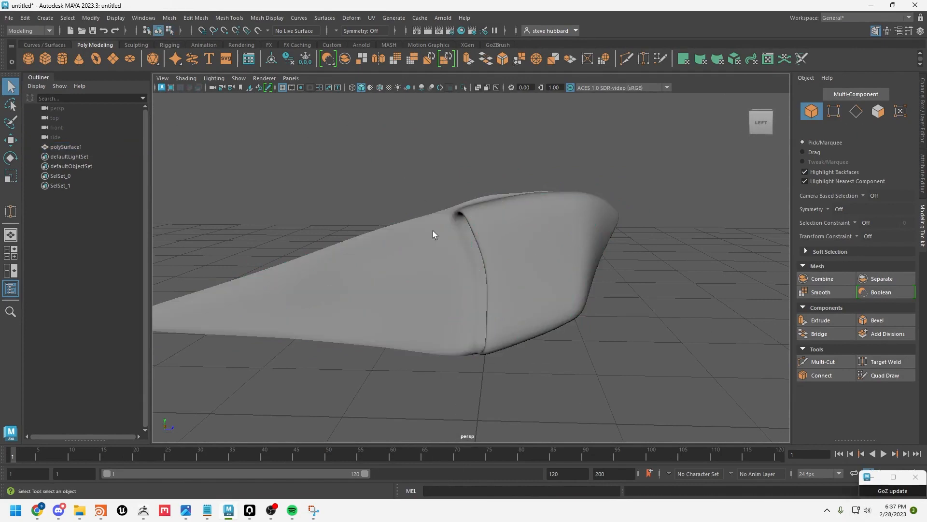
alt+drag(433, 234, 534, 317)
click(566, 293)
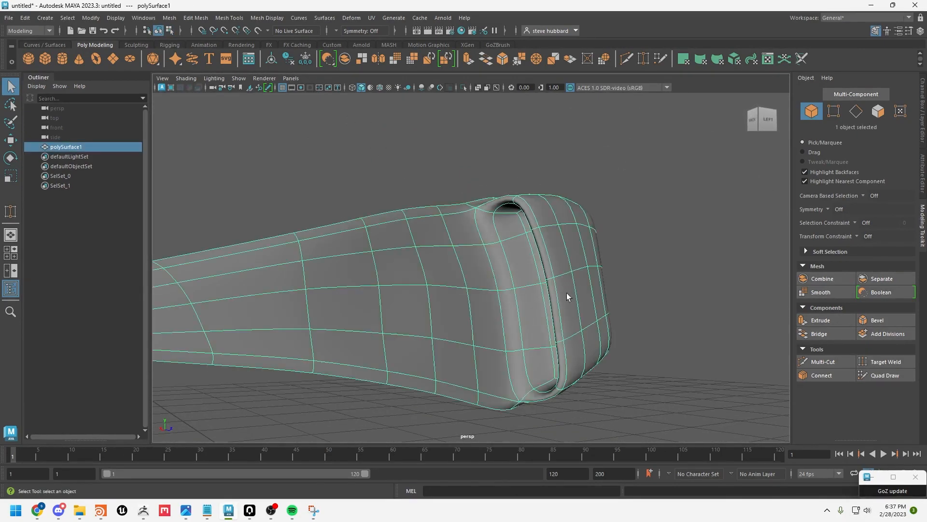
Move the vertices along the raised face of the ear's base half inward to make that section thinner.
key(1)
alt+drag(573, 275, 542, 229)
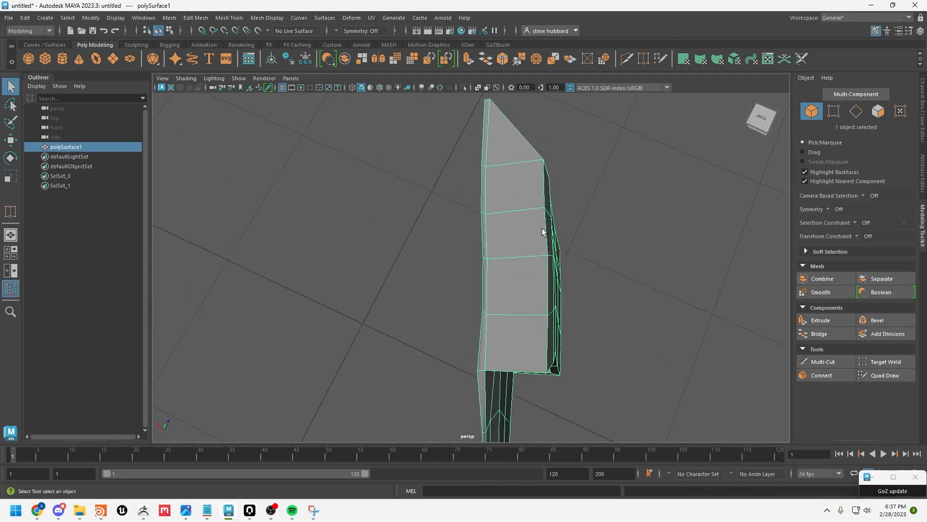
right_drag(657, 210, 613, 209)
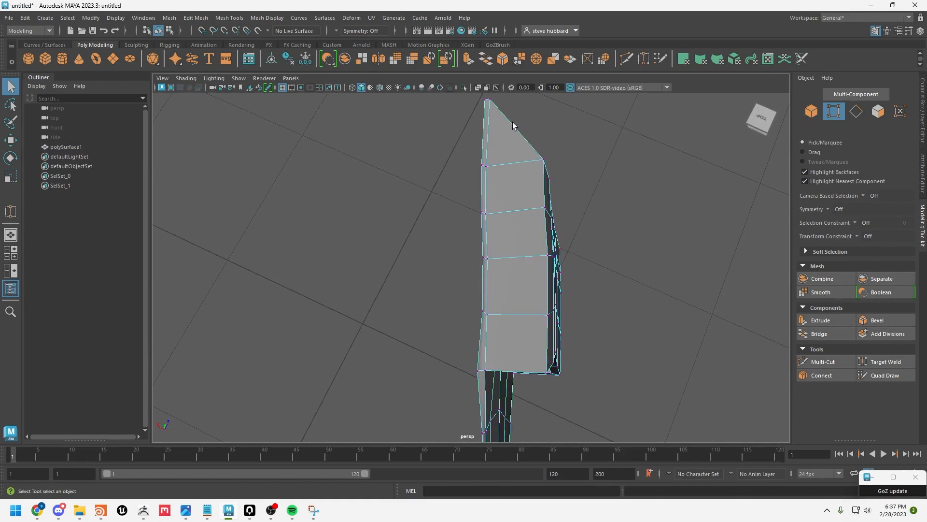
drag(513, 122, 627, 384)
drag(619, 420, 529, 102)
key(w)
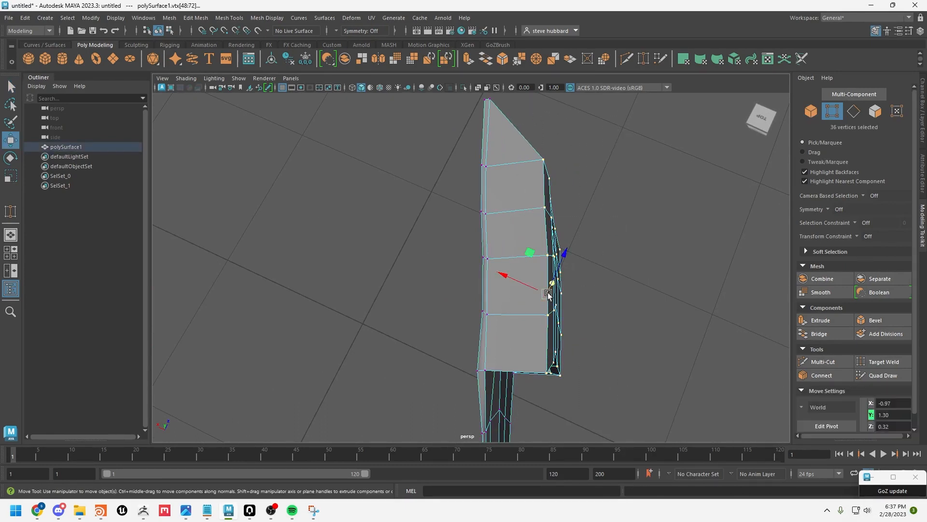
drag(548, 294, 529, 293)
Preview the thinned ear smoothed and examine its recess, profile and outer face from several sides.
alt+drag(587, 333, 597, 283)
key(F8)
key(3)
alt+drag(543, 183, 453, 190)
alt+middle_drag(453, 190, 527, 180)
click(465, 161)
alt+drag(432, 207, 644, 184)
click(504, 289)
Turn off the smooth preview and send the ear mesh to ZBrush with GoZ.
key(1)
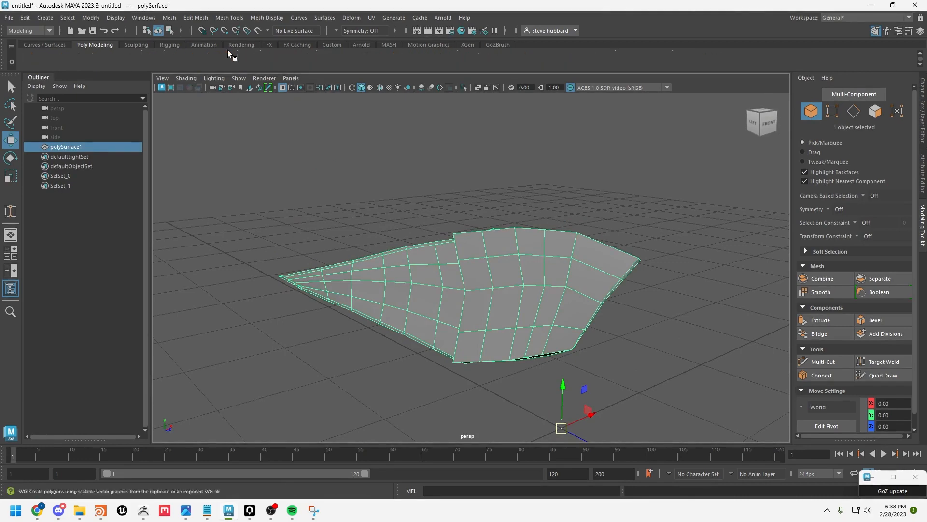
click(488, 46)
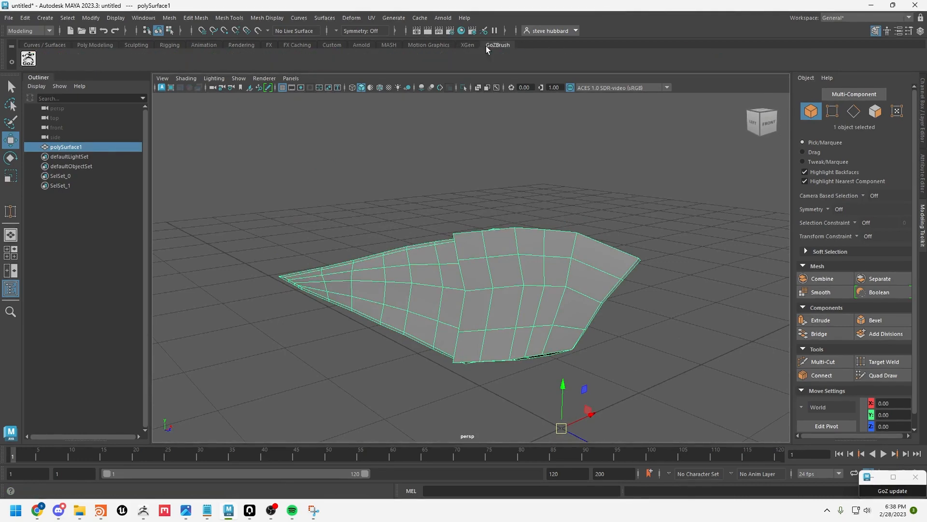
click(29, 59)
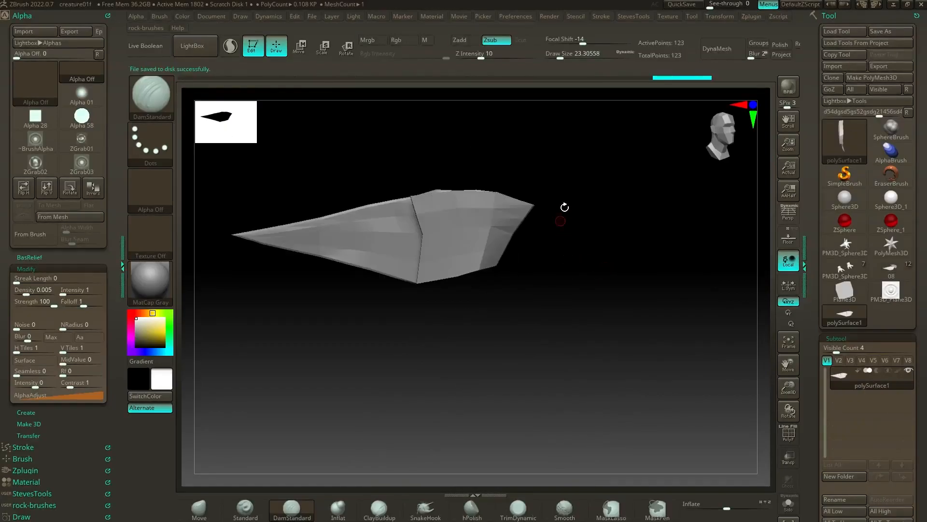
drag(563, 205, 658, 285)
Switch back to the creature tool 08 and append the polySurface1 ear to it as a subtool.
click(866, 274)
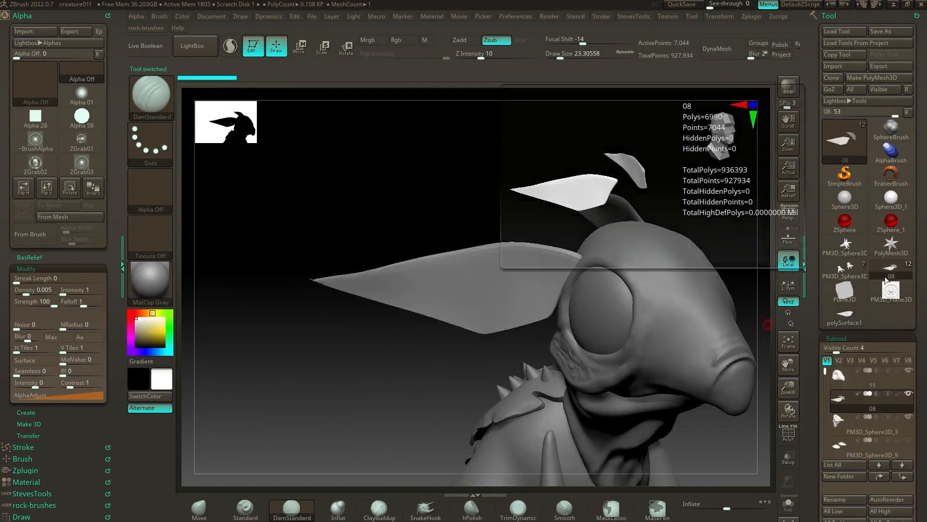
scroll(916, 281, down, 5)
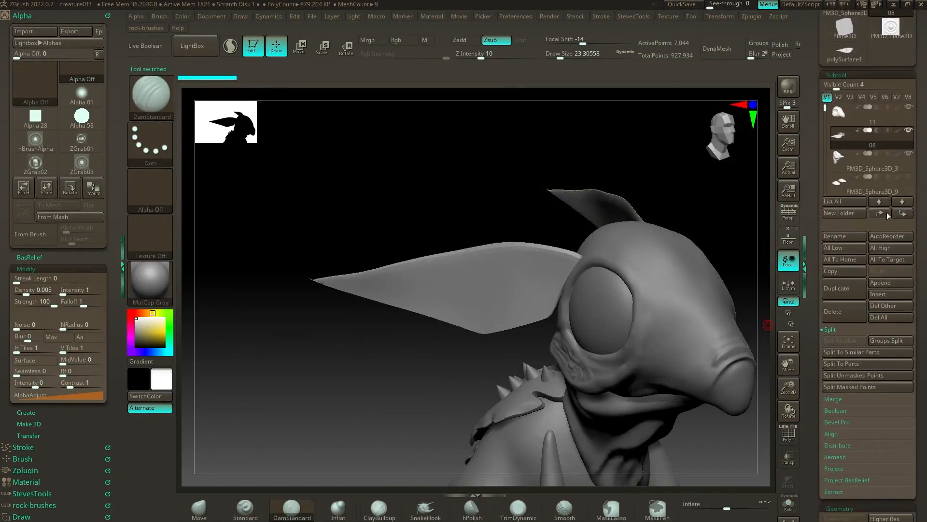
click(890, 283)
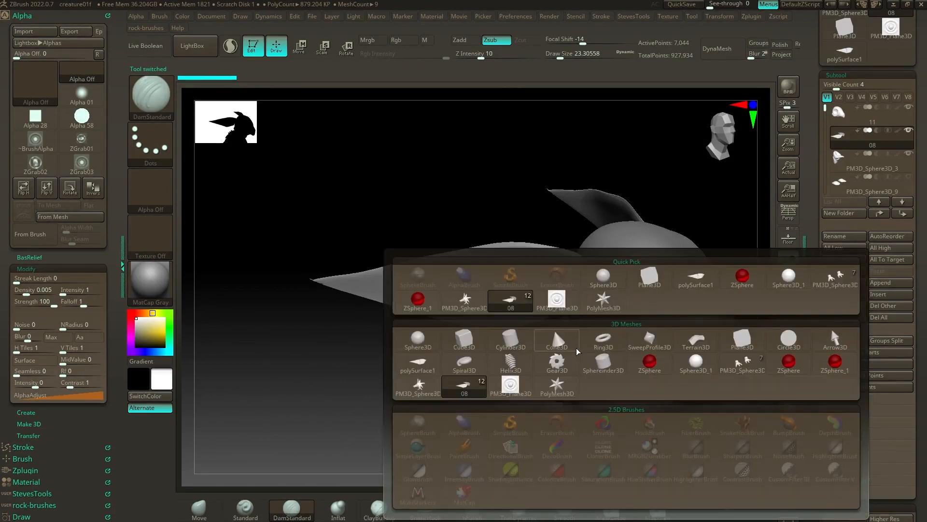
click(696, 278)
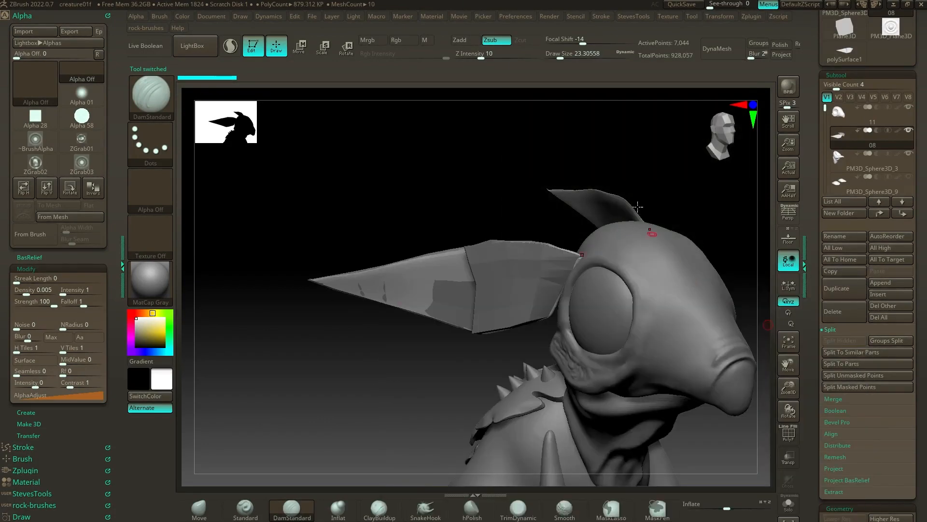
drag(660, 236, 702, 239)
Select the appended ear subtool and apply Mirror And Weld to create the matching ear on the other side.
mouse_move(844, 141)
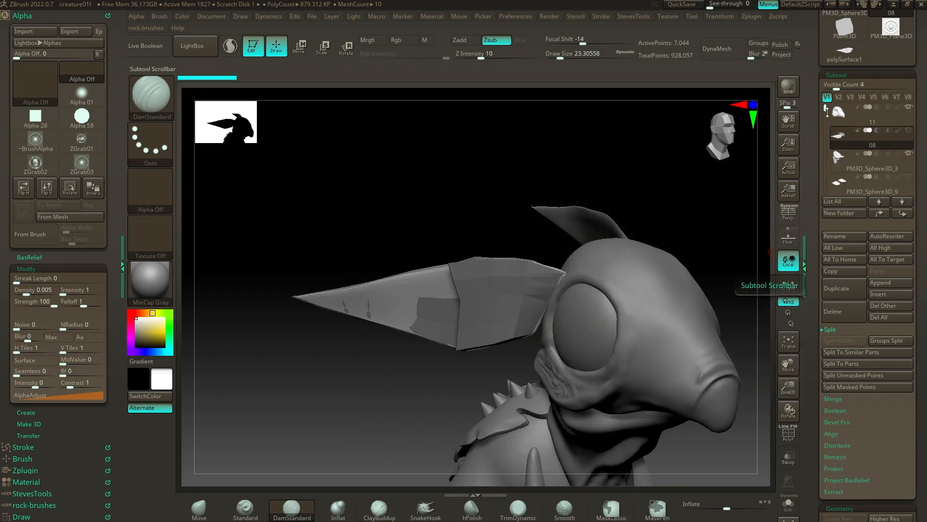
drag(824, 109, 826, 171)
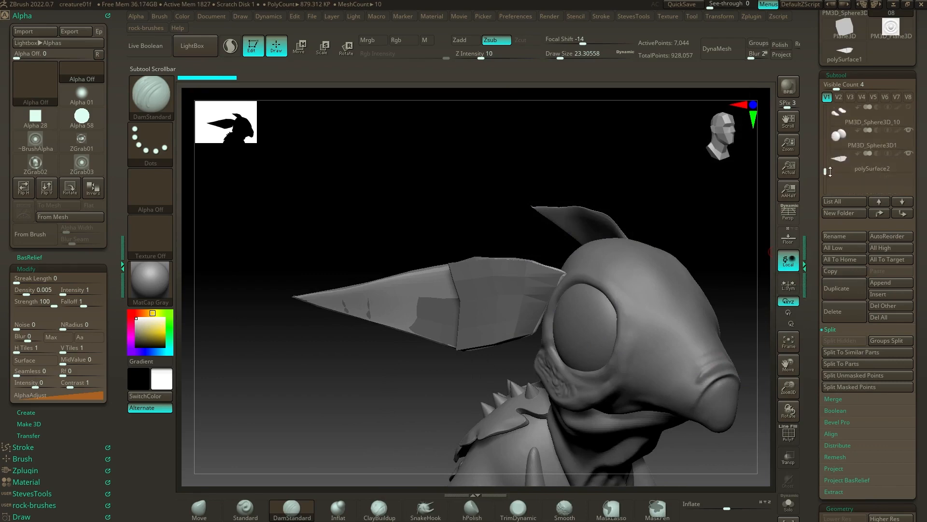
click(838, 165)
drag(691, 167, 540, 177)
scroll(919, 397, down, 10)
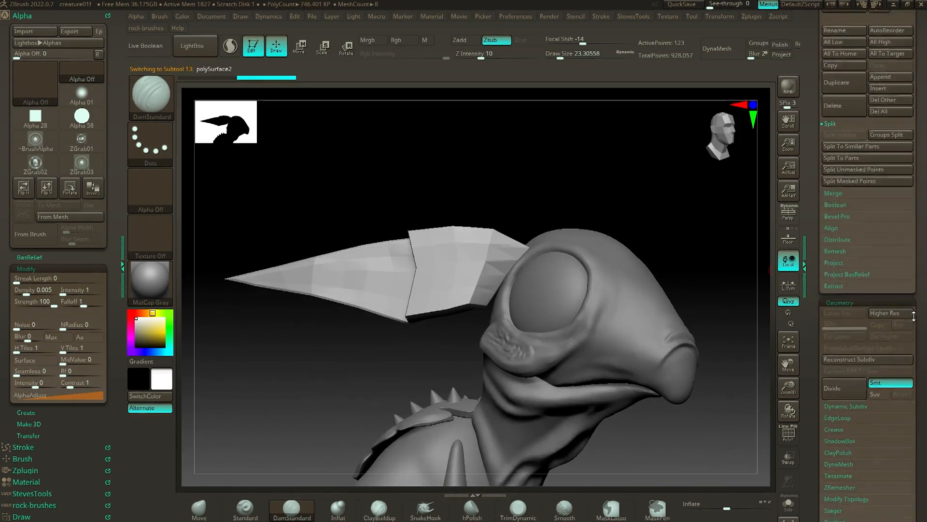
scroll(868, 407, down, 1)
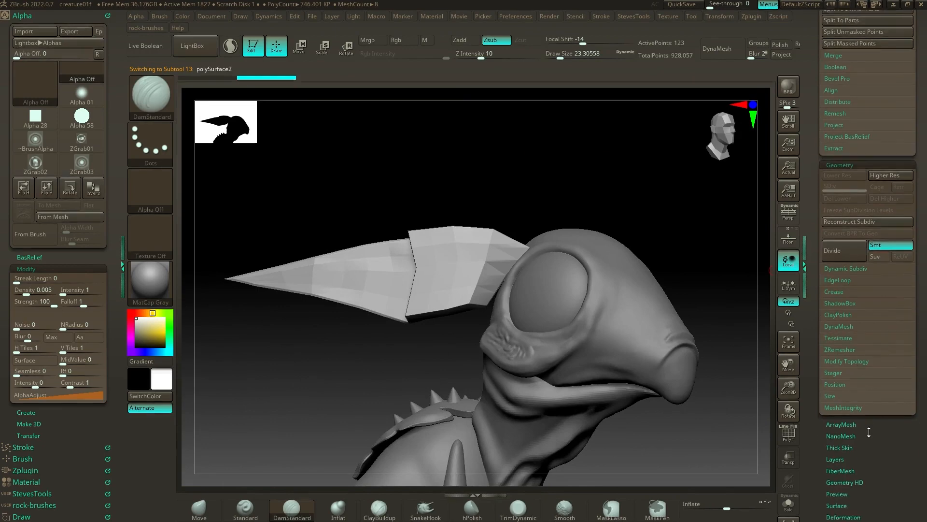
click(850, 355)
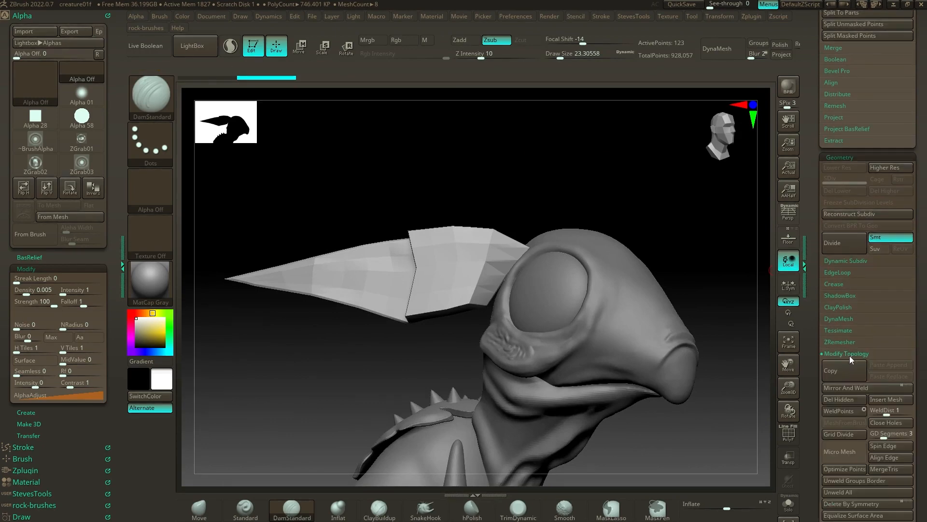
click(851, 387)
Examine the mirrored ears on the whole creature and set the brush draw size to about 132.
drag(617, 206, 644, 162)
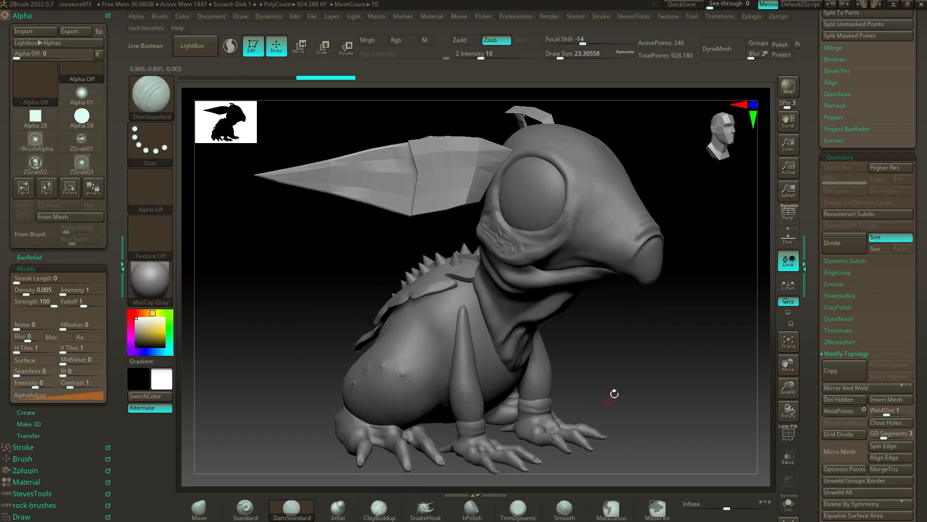
alt+drag(593, 384, 586, 363)
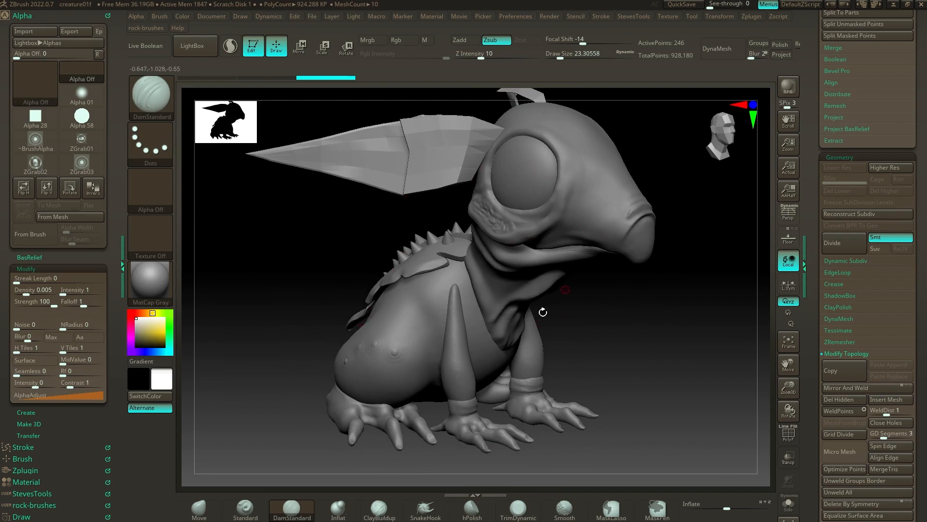
mouse_move(543, 312)
alt+mouse_down()
mouse_move(590, 323)
mouse_move(586, 354)
mouse_move(578, 355)
mouse_move(618, 346)
mouse_move(628, 304)
mouse_move(654, 307)
mouse_move(646, 298)
alt+mouse_up()
key(s)
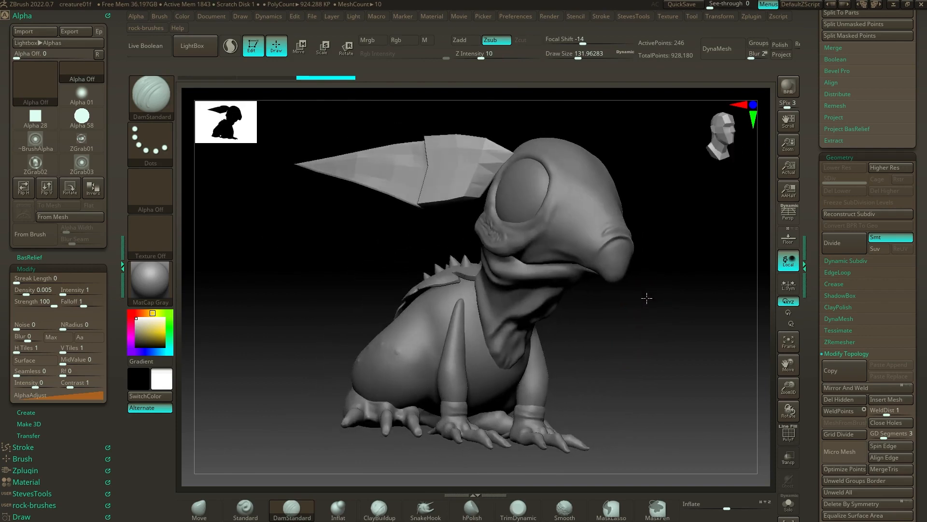